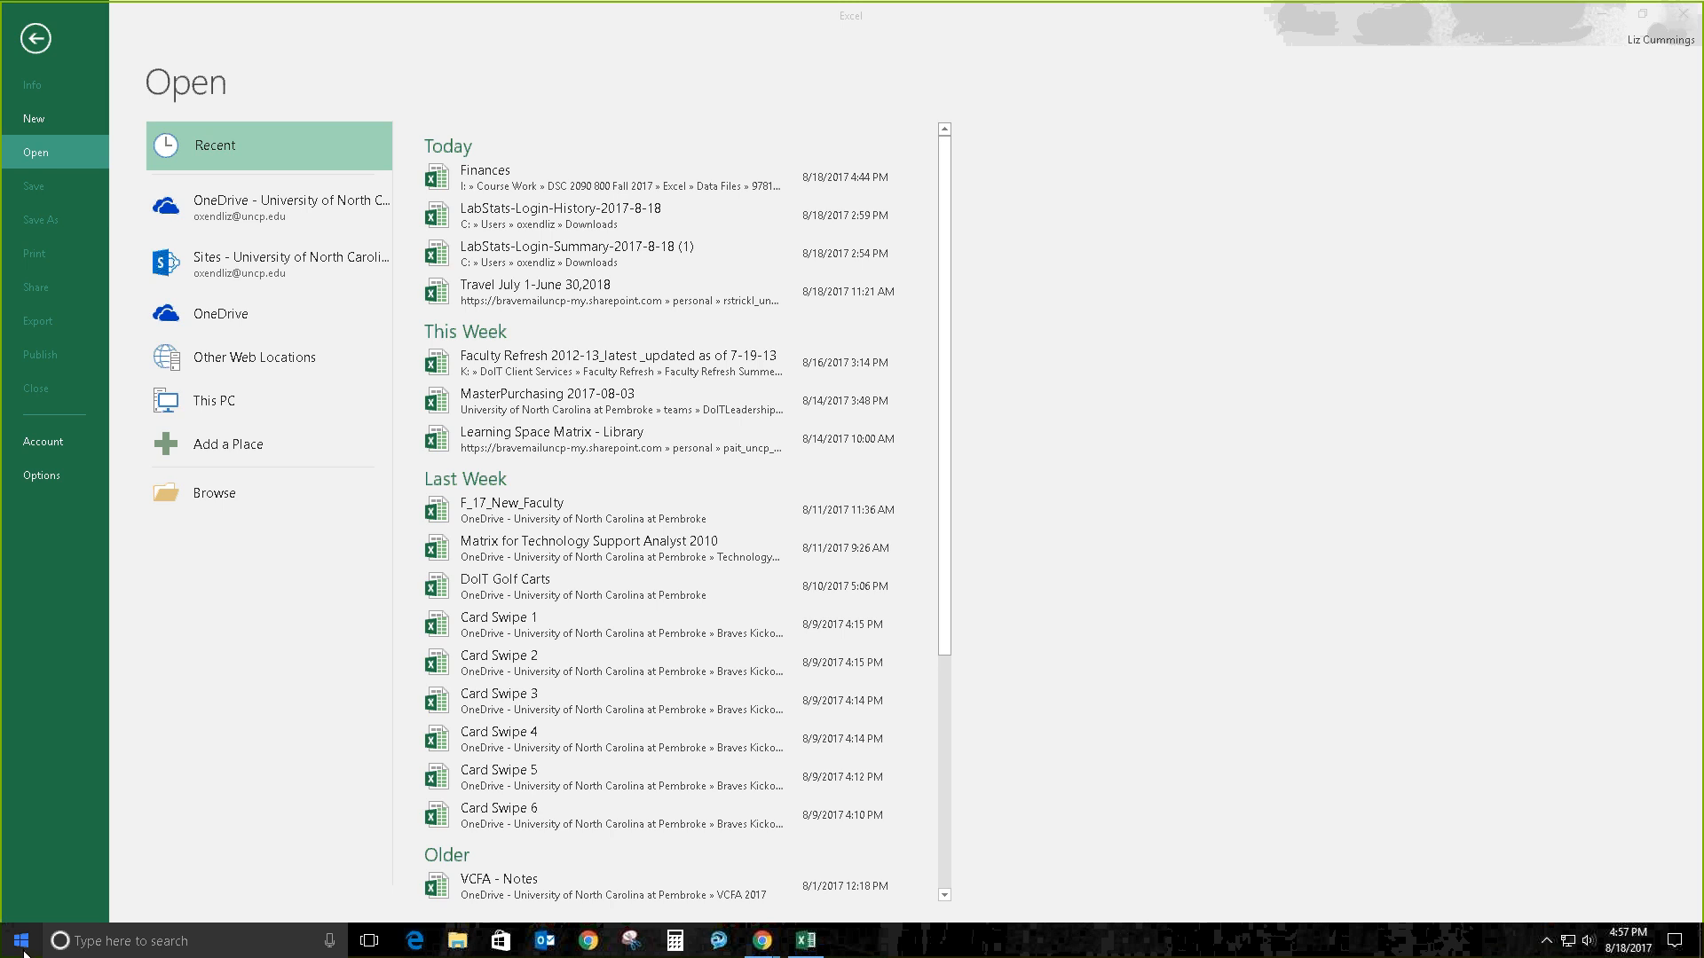
# Step: Show the New page in Excel's File backstage with Blank workbook and the template gallery
pyautogui.click(24, 952)
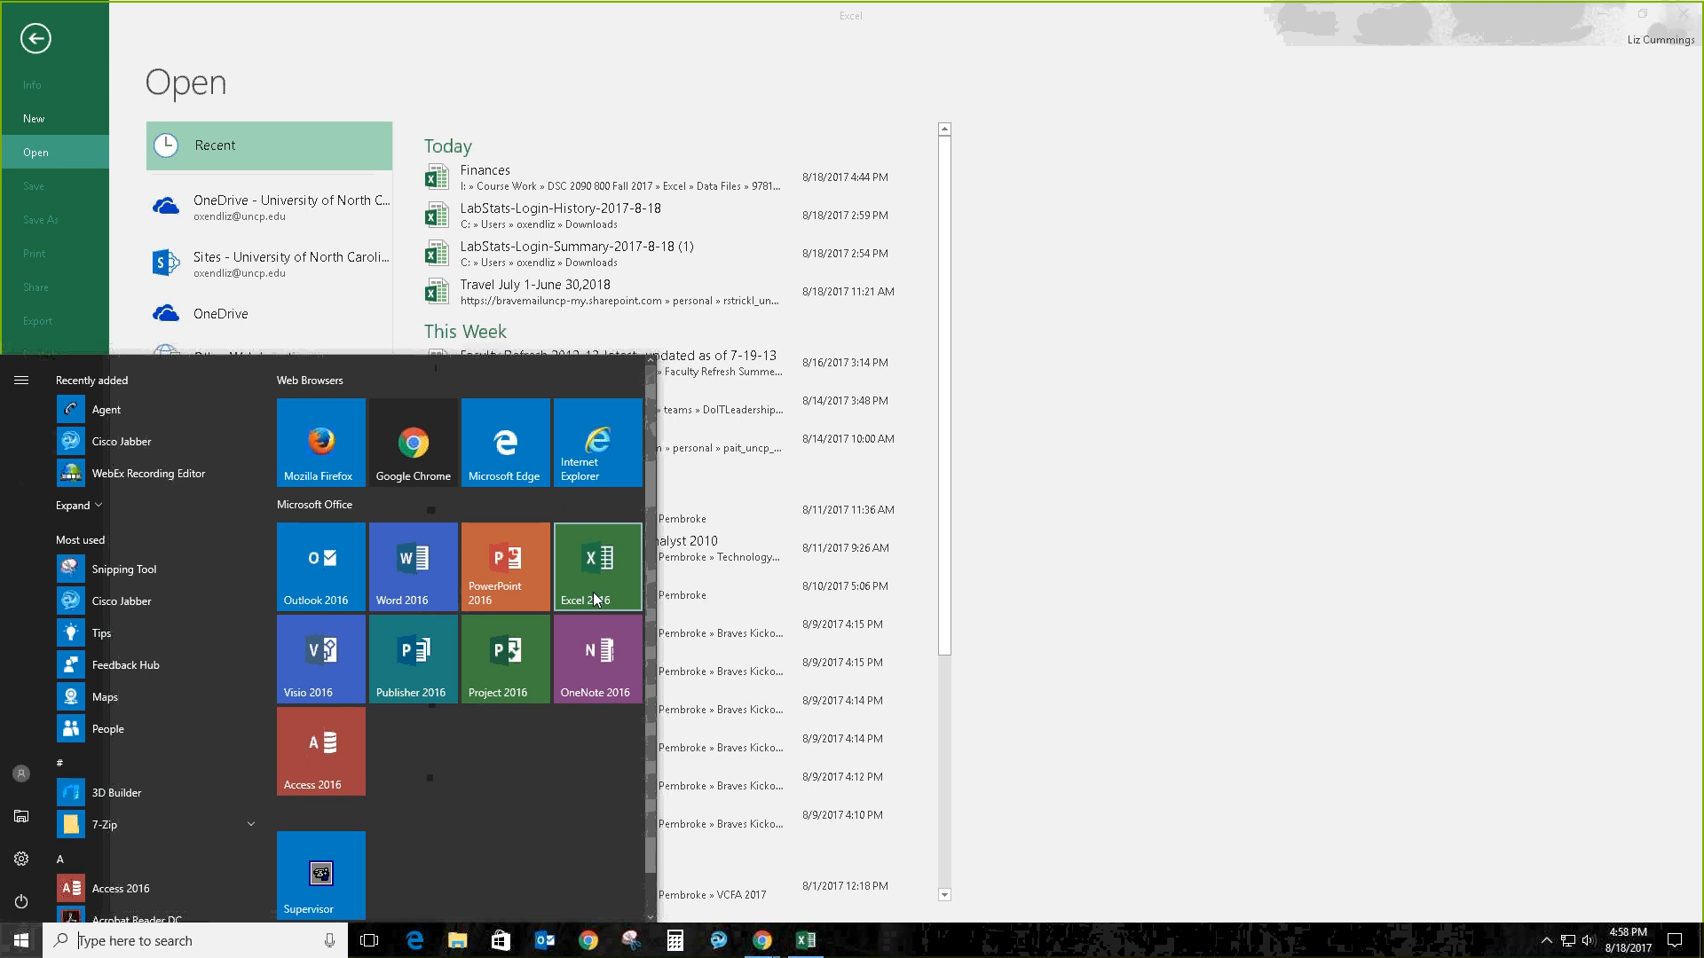
pyautogui.click(305, 71)
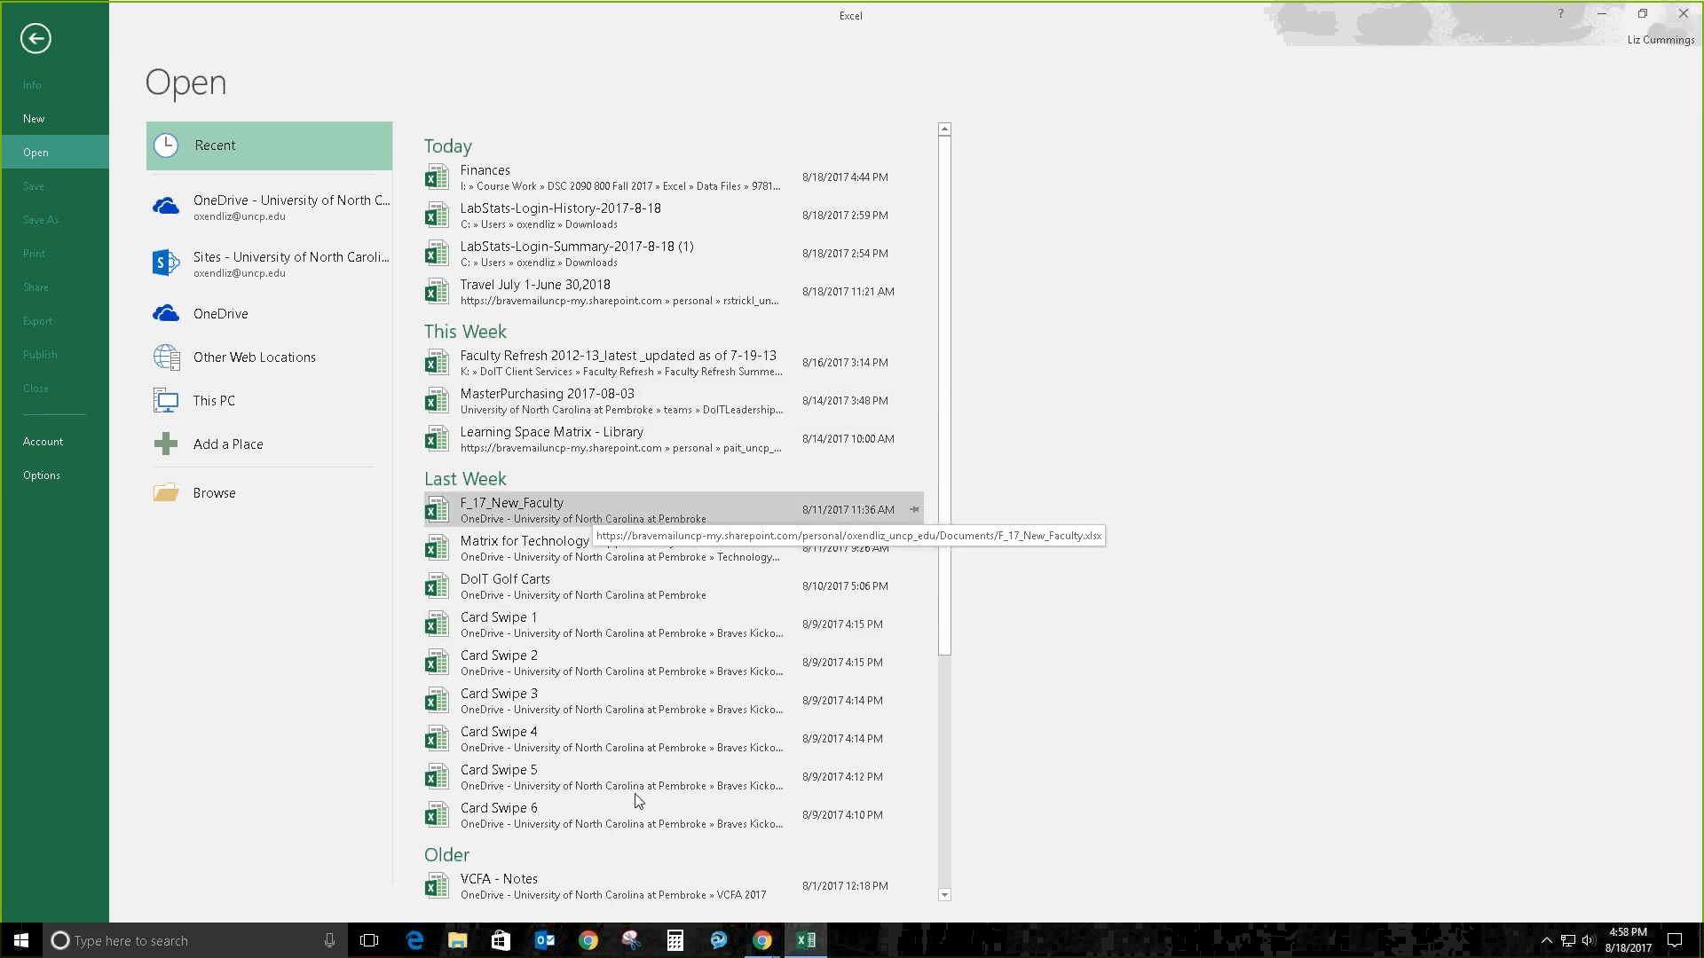
pyautogui.click(50, 118)
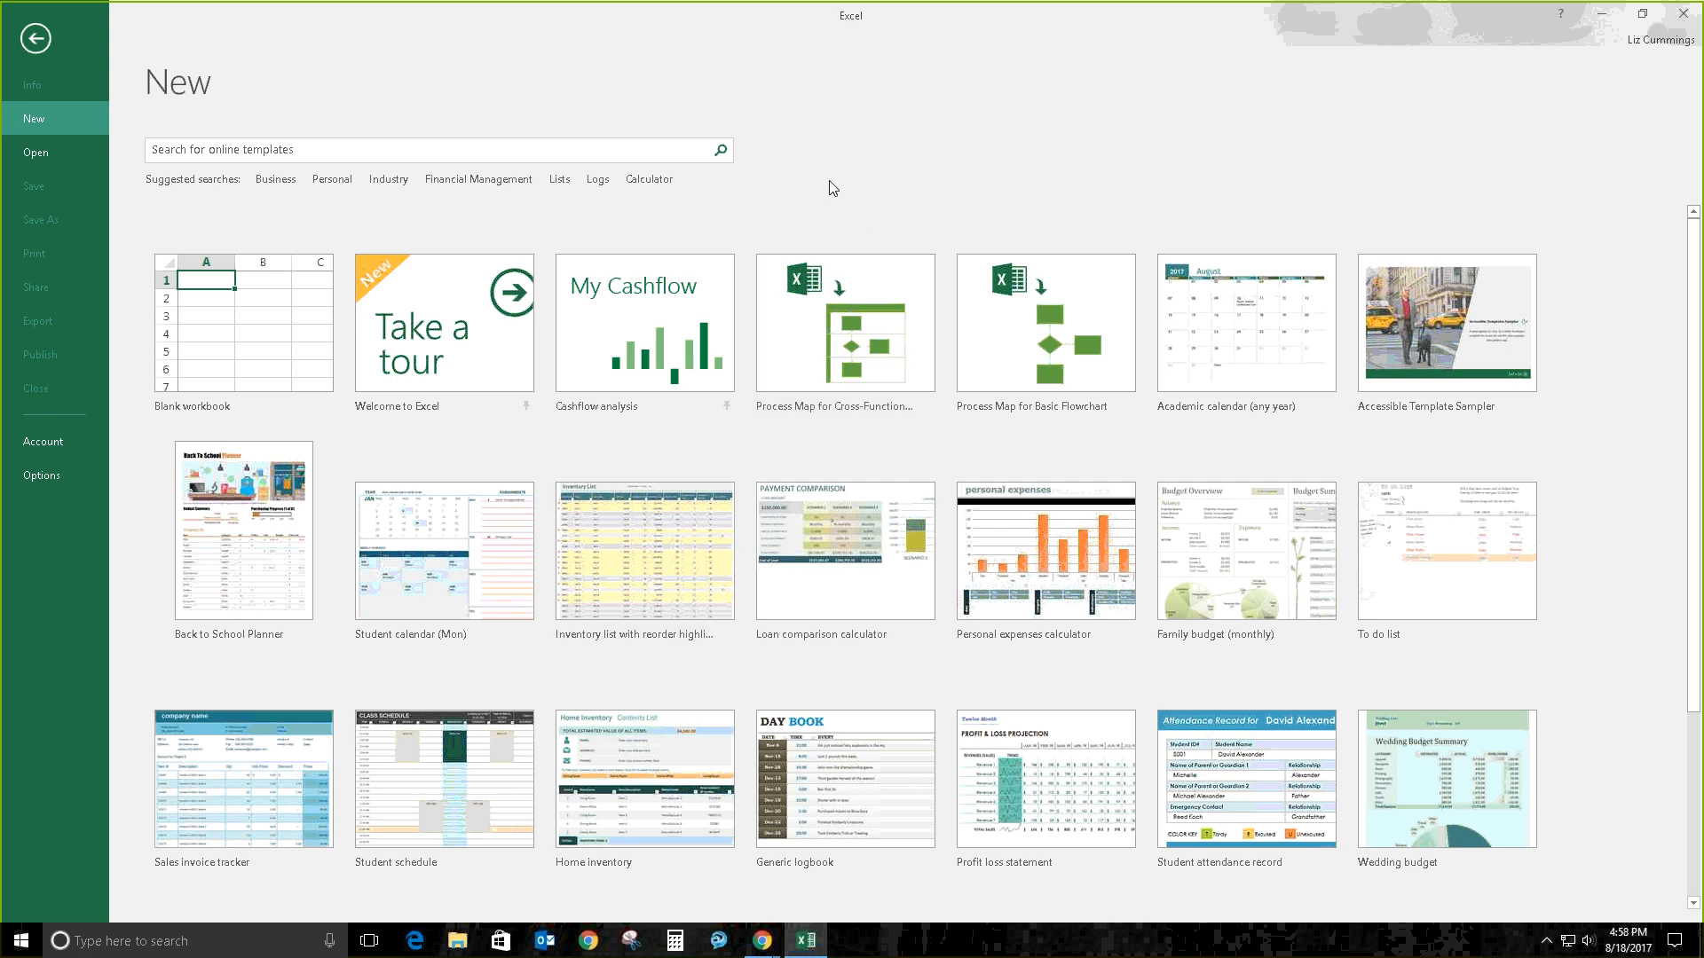
# Step: Create a blank Book1 workbook, select cell A1, and show the recent workbooks on the Open page
pyautogui.click(263, 310)
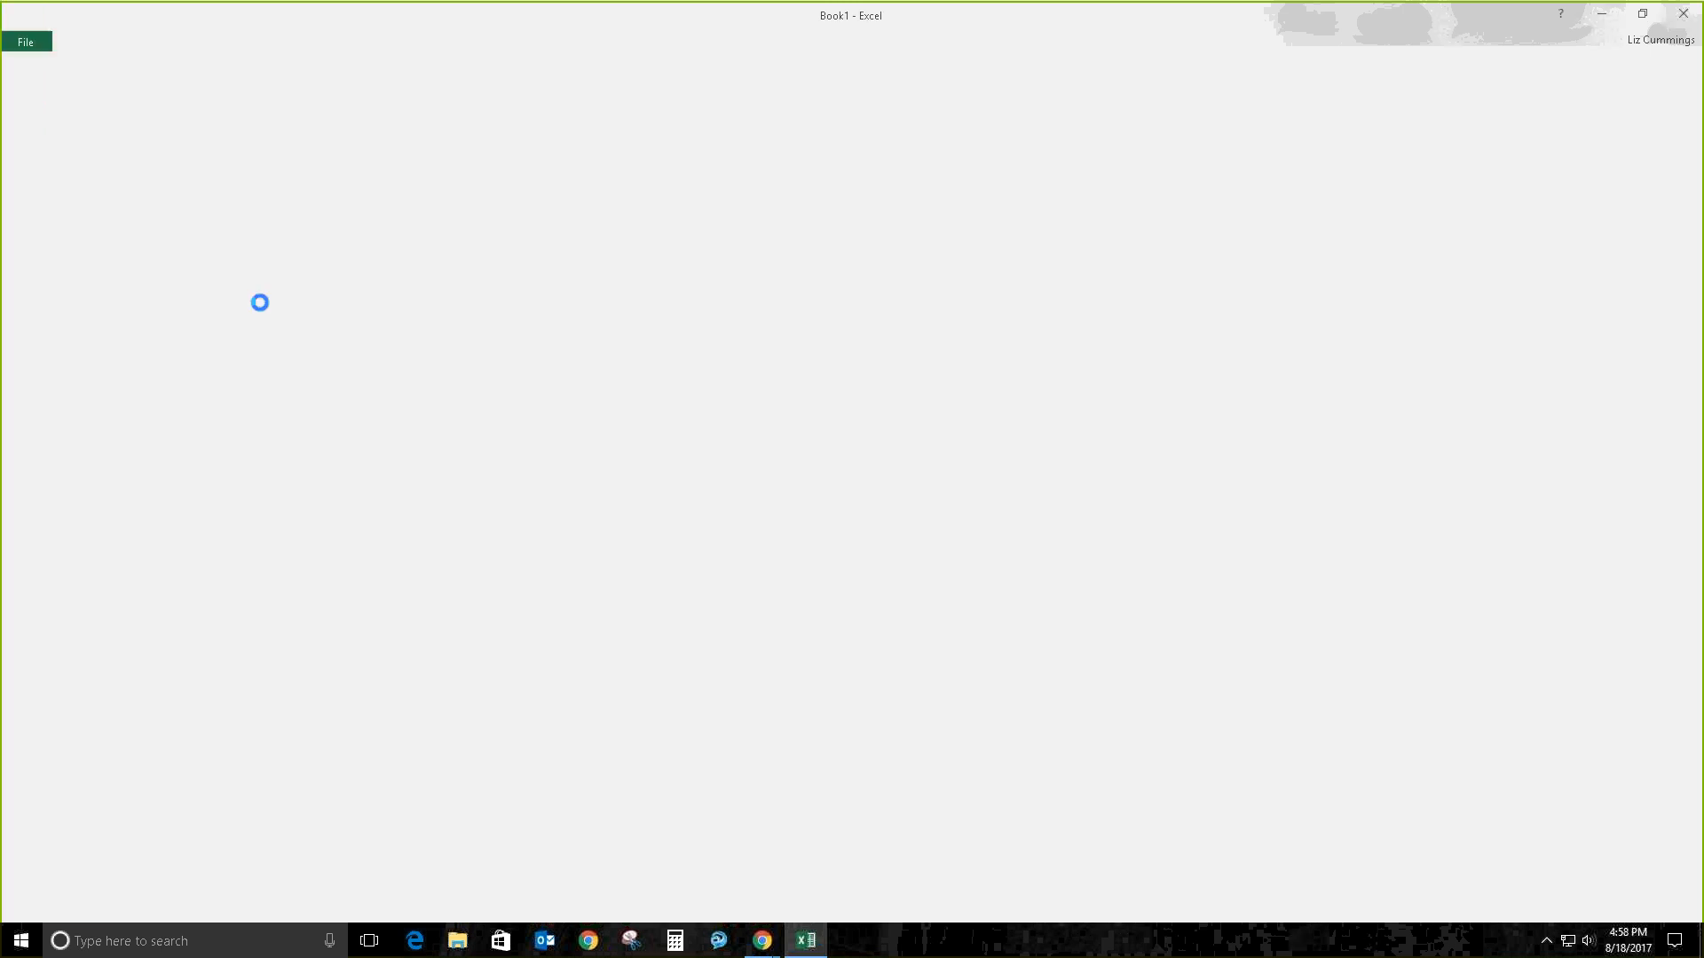
pyautogui.click(277, 305)
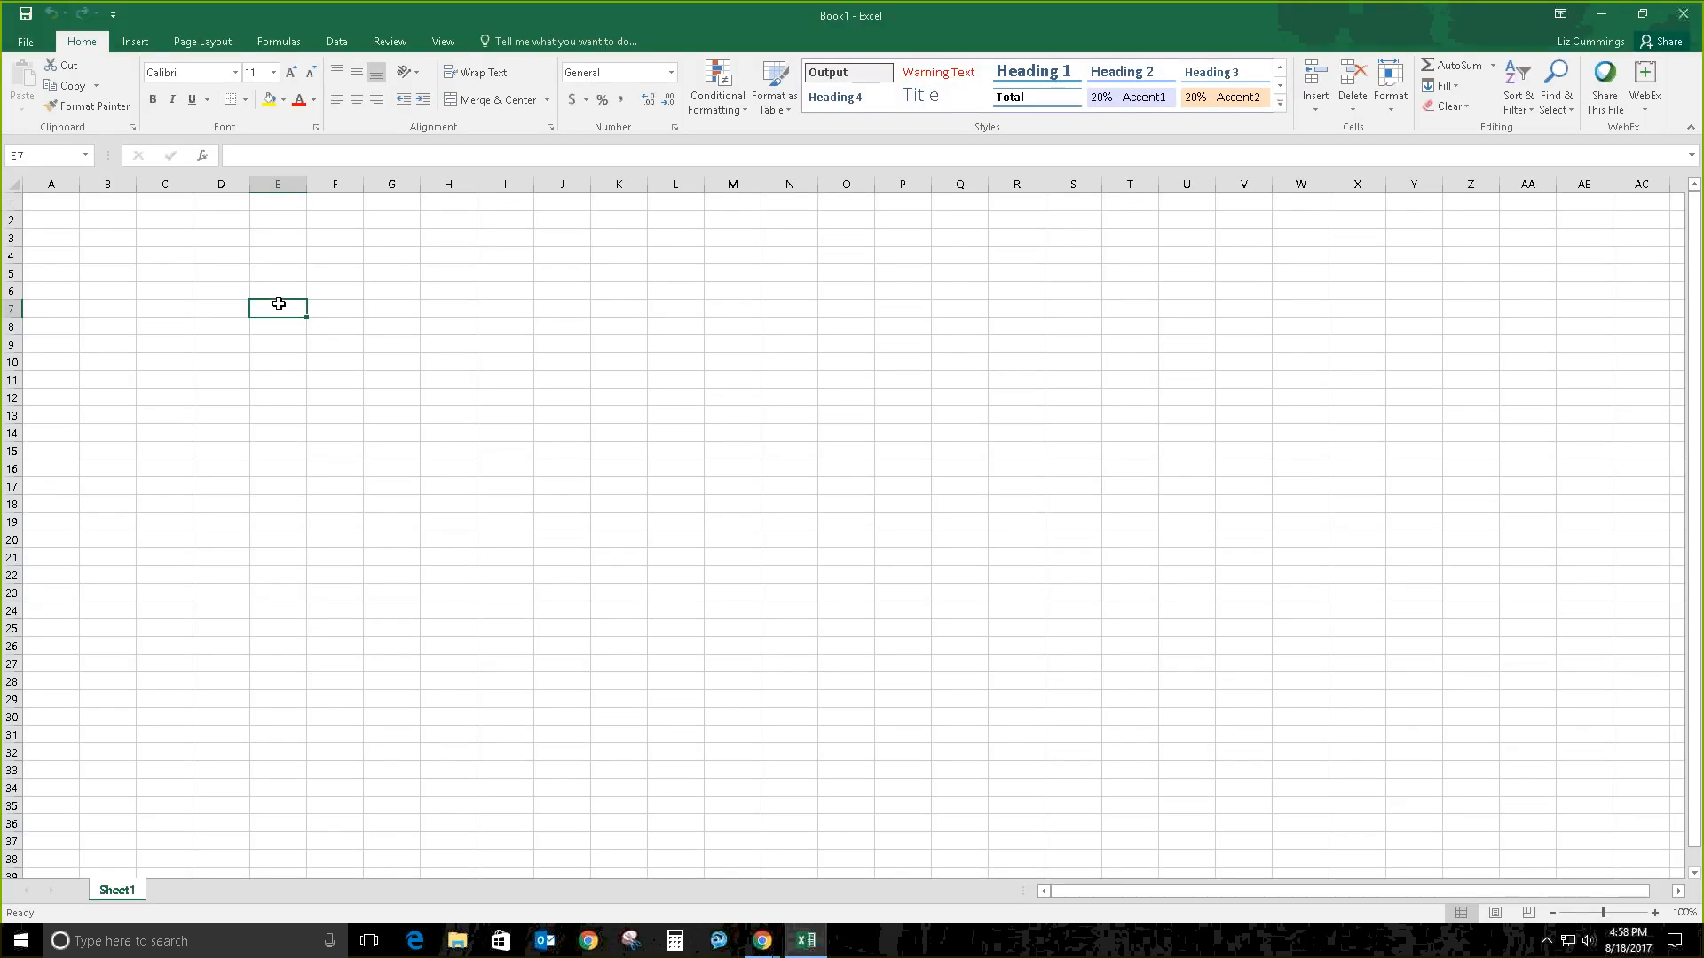
pyautogui.click(74, 207)
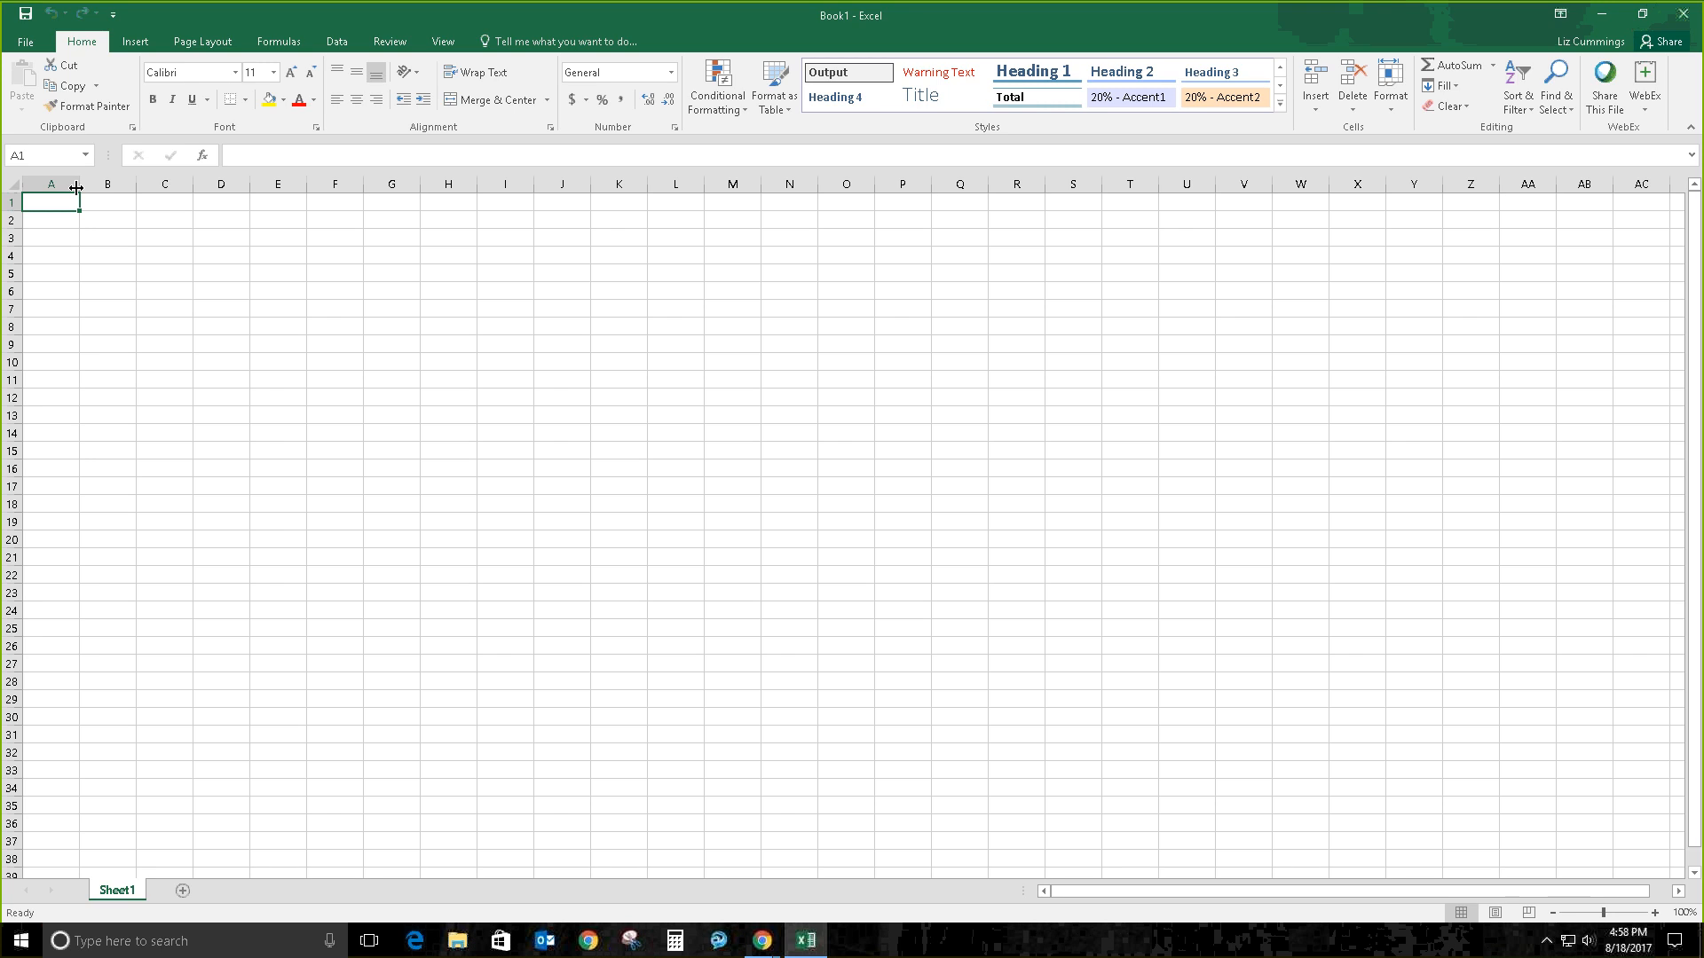
pyautogui.click(36, 45)
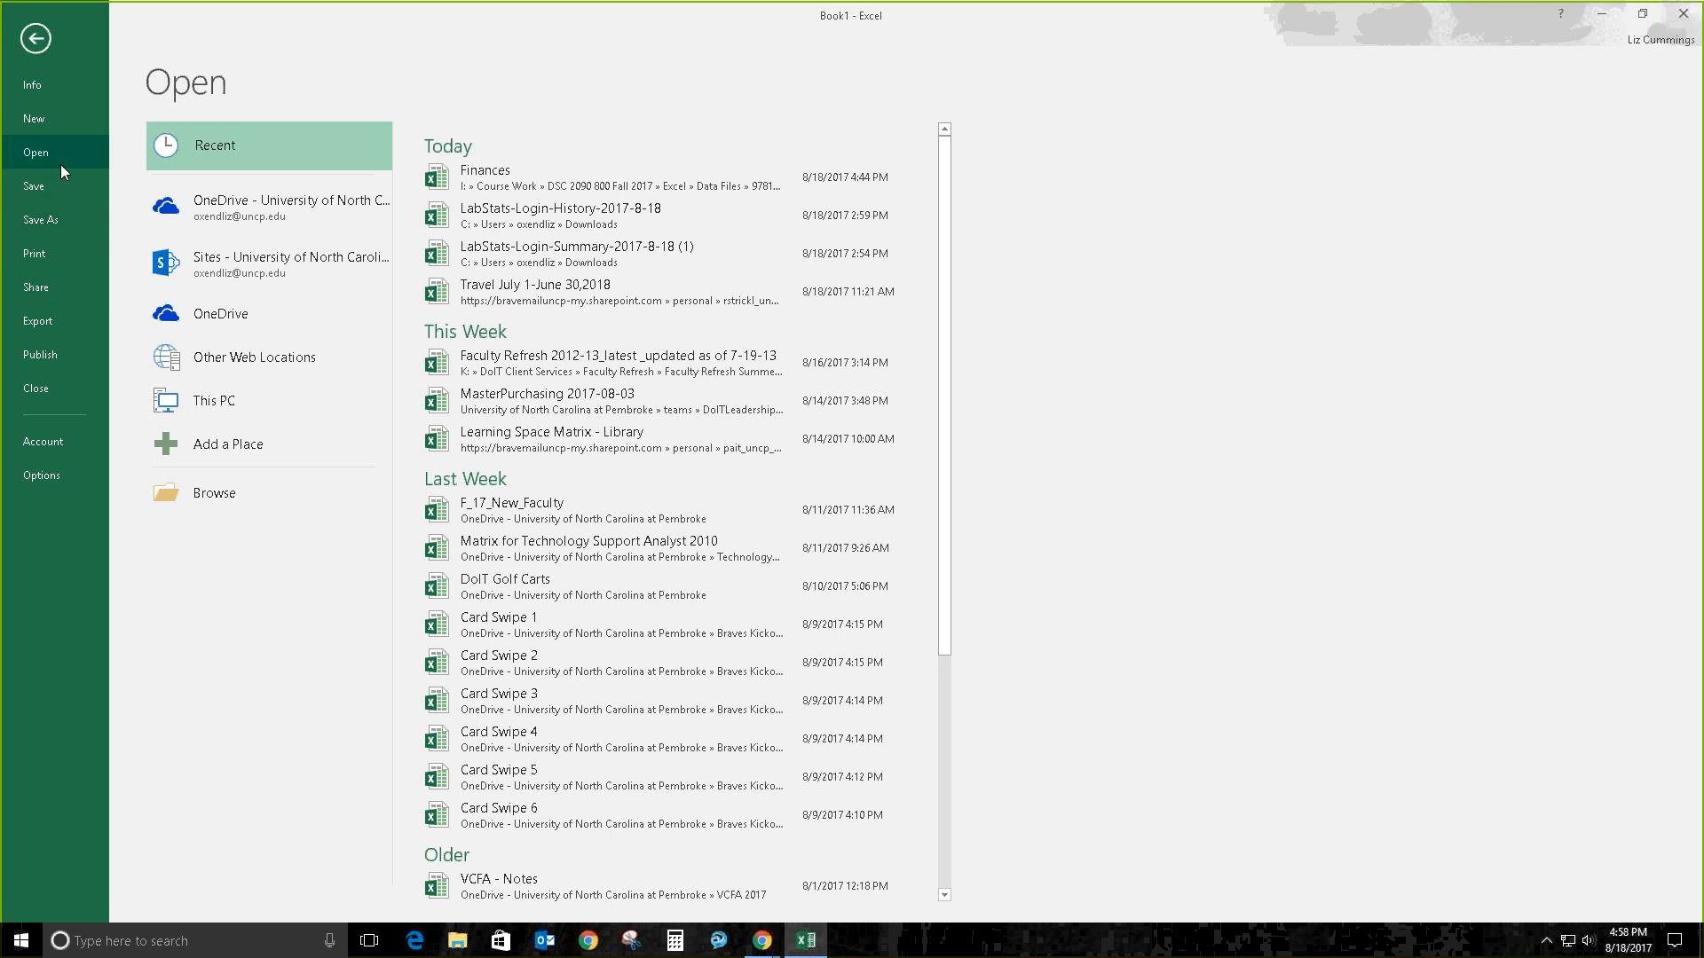
# Step: Open the Finances workbook from the Excel1 > Module folder
pyautogui.click(215, 499)
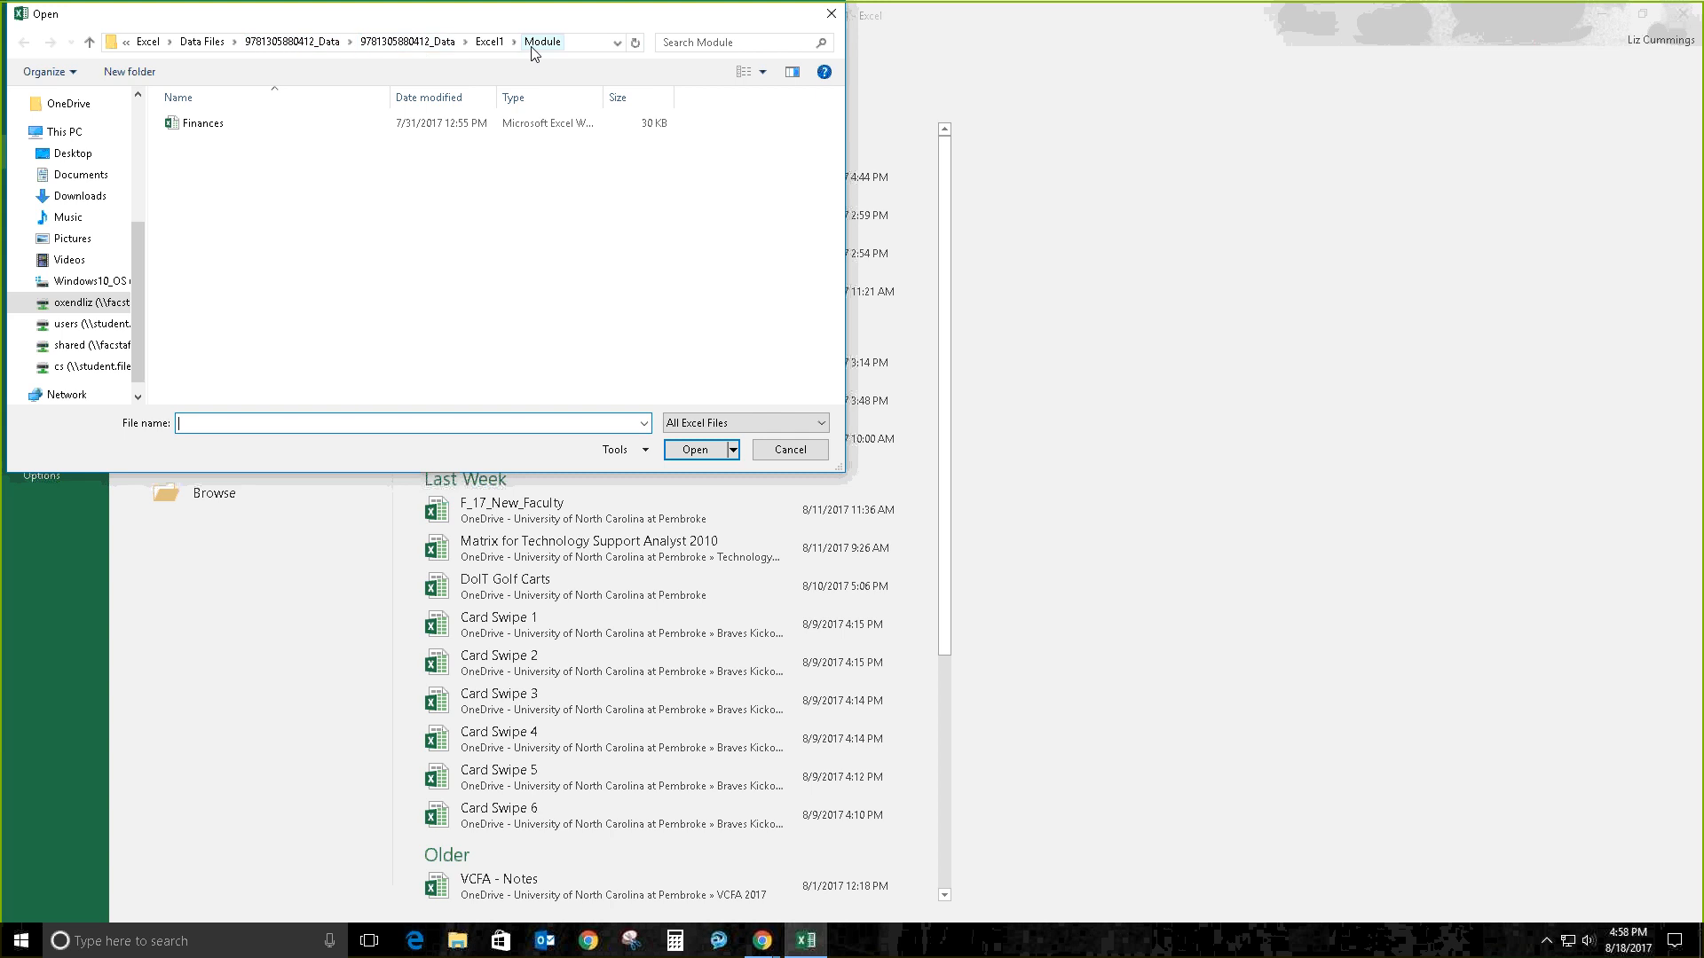
pyautogui.click(191, 126)
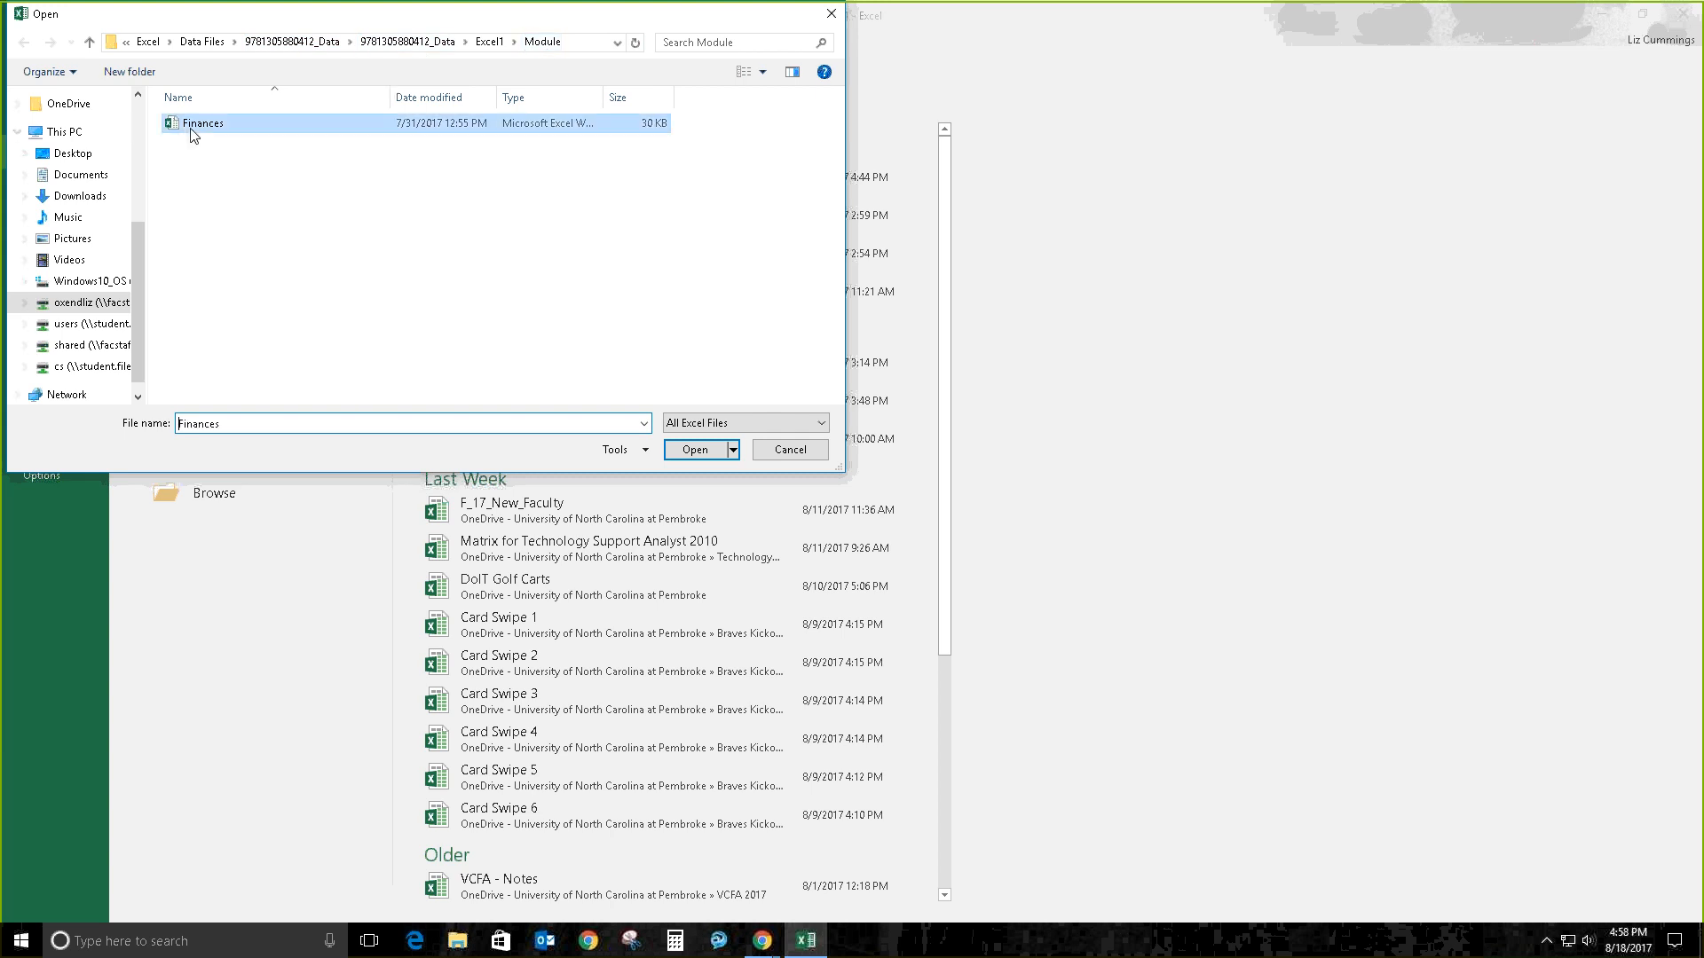
pyautogui.click(701, 451)
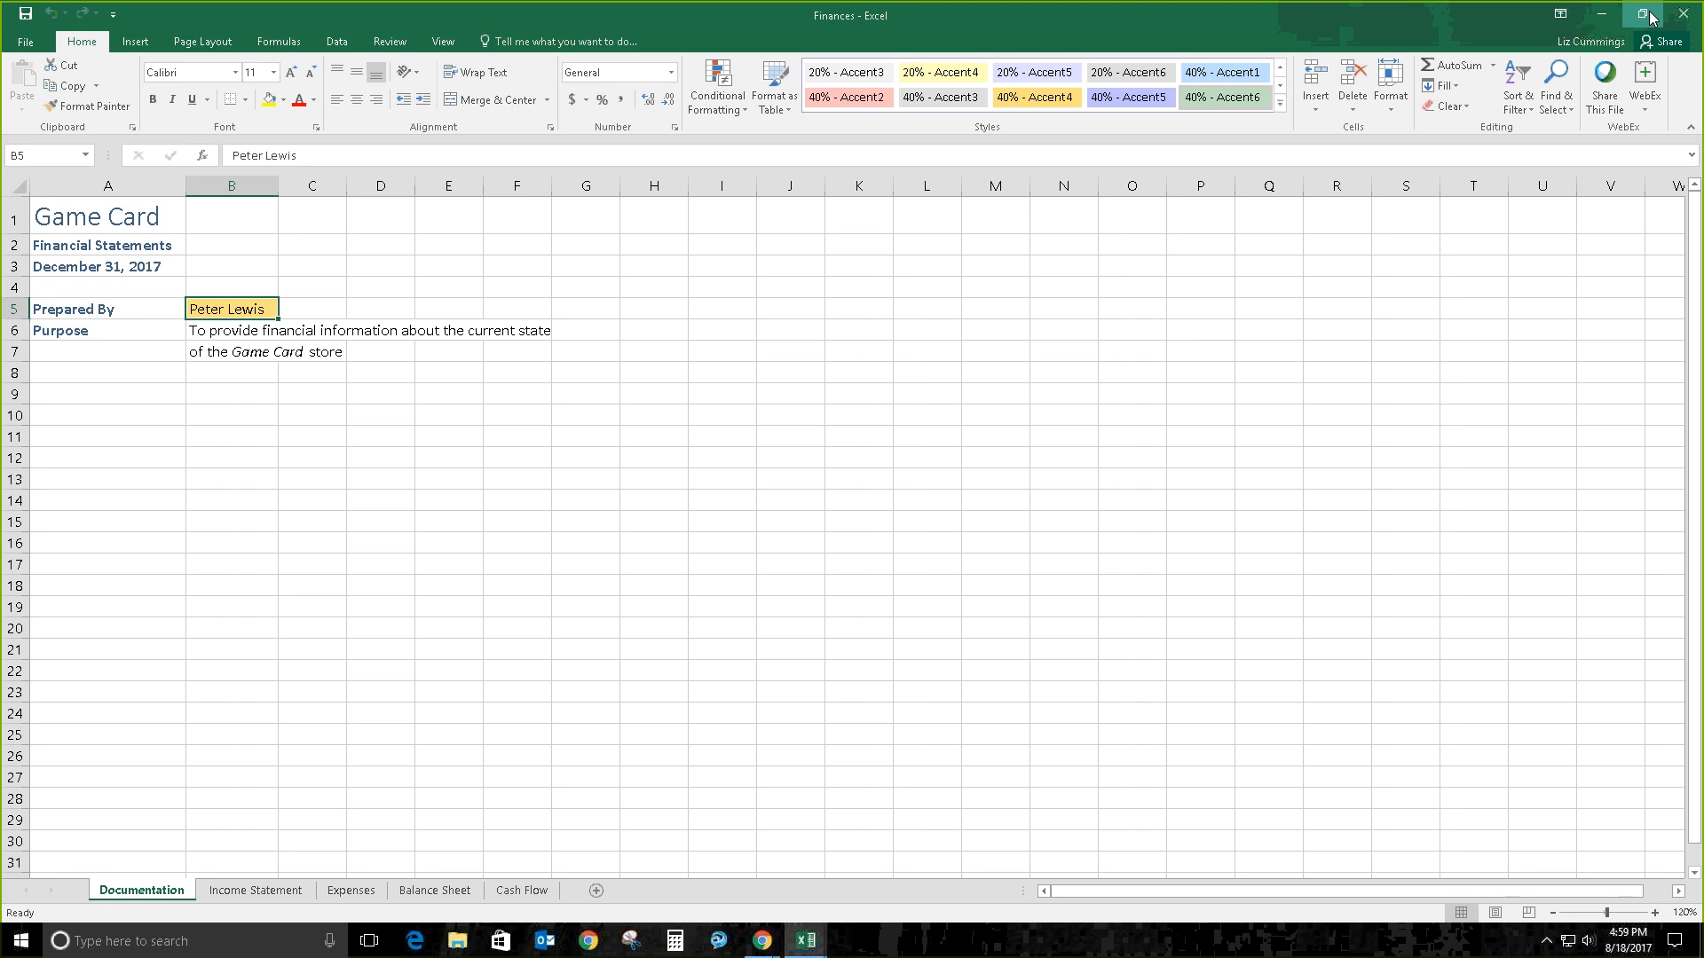
pyautogui.click(1650, 17)
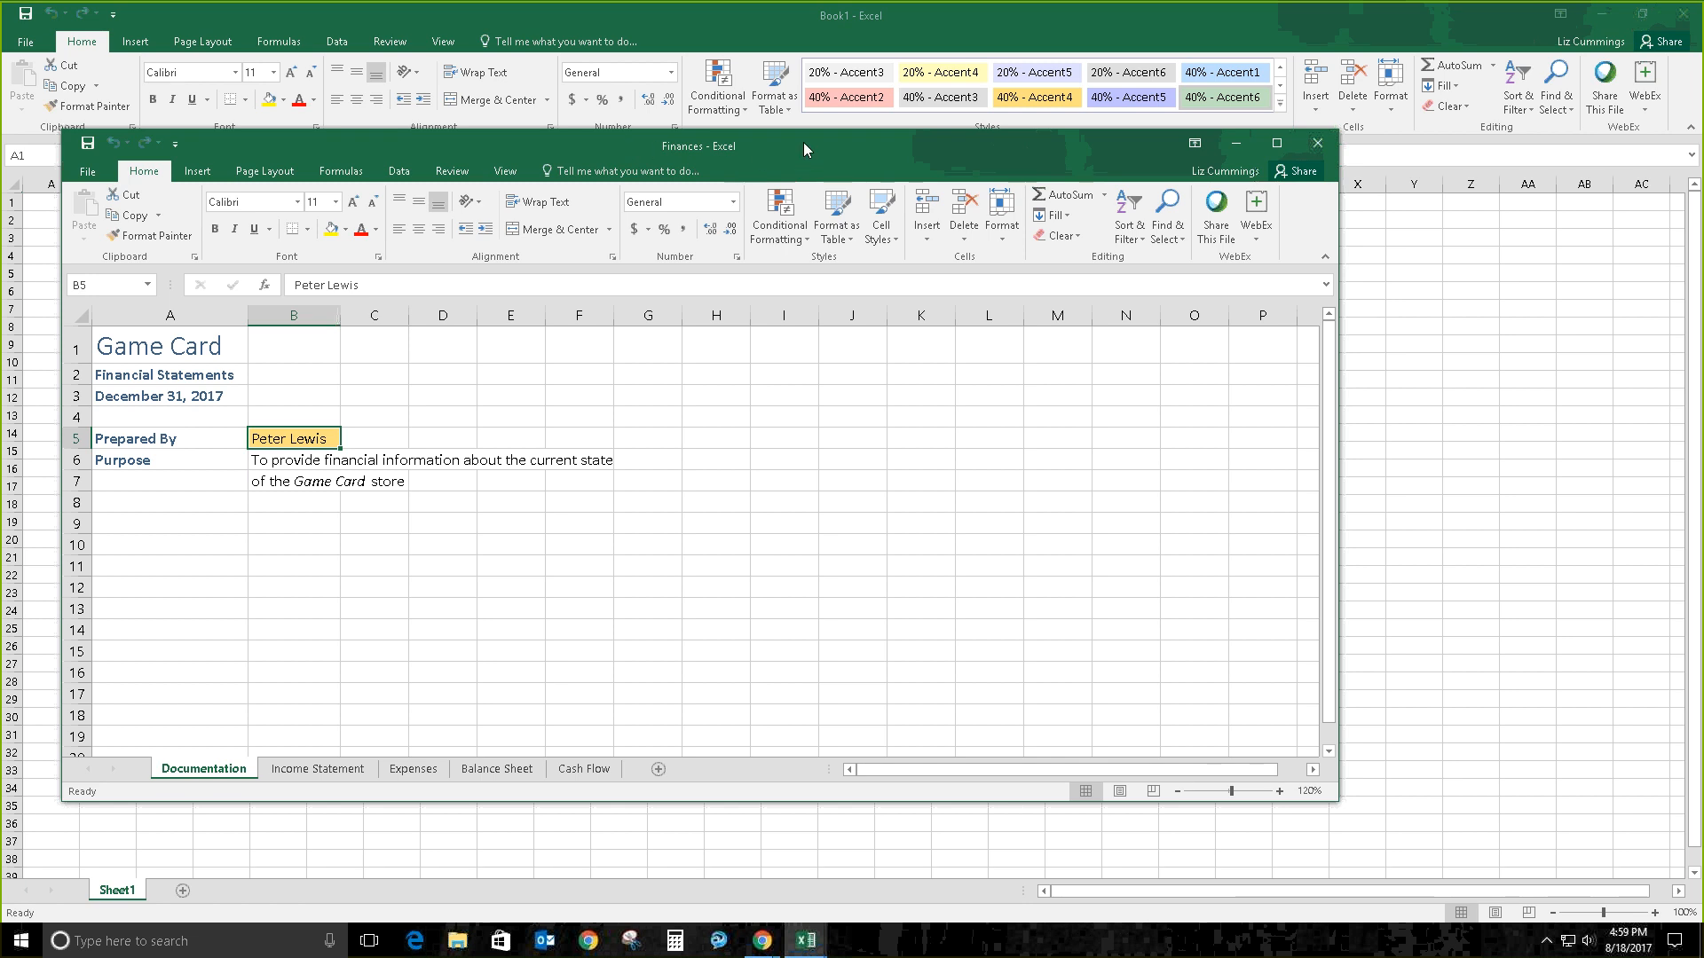
pyautogui.click(1276, 144)
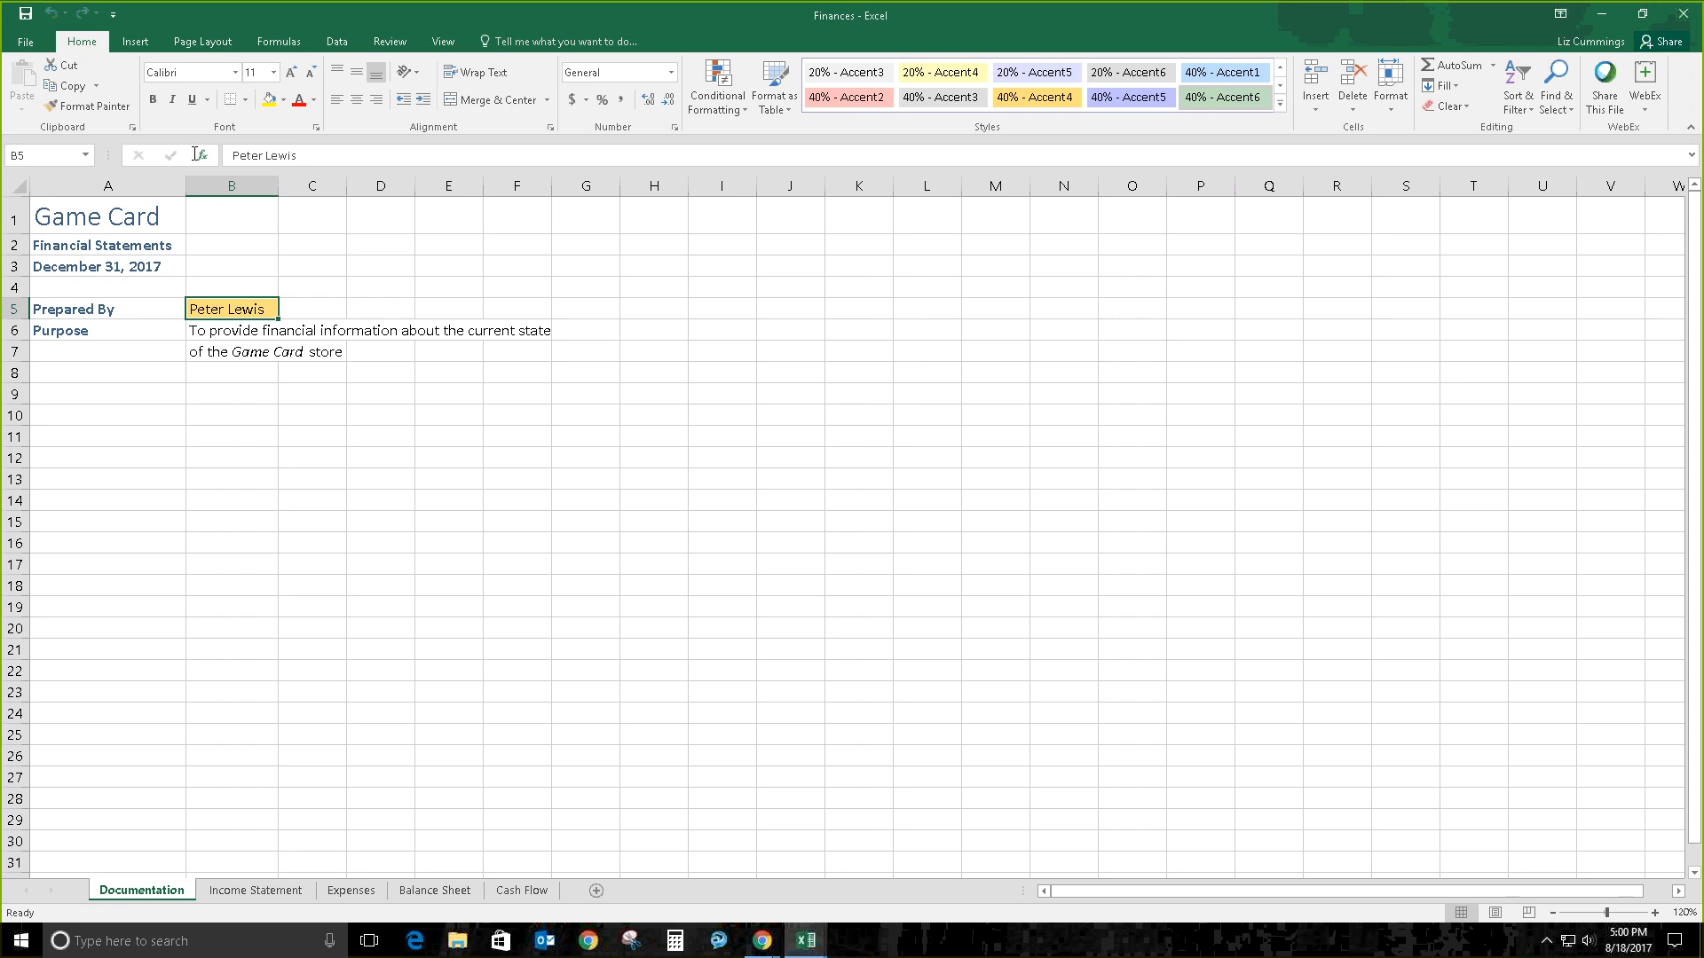
# Step: Place the cursor in the formula bar to edit the Prepared By name in B5
pyautogui.click(360, 156)
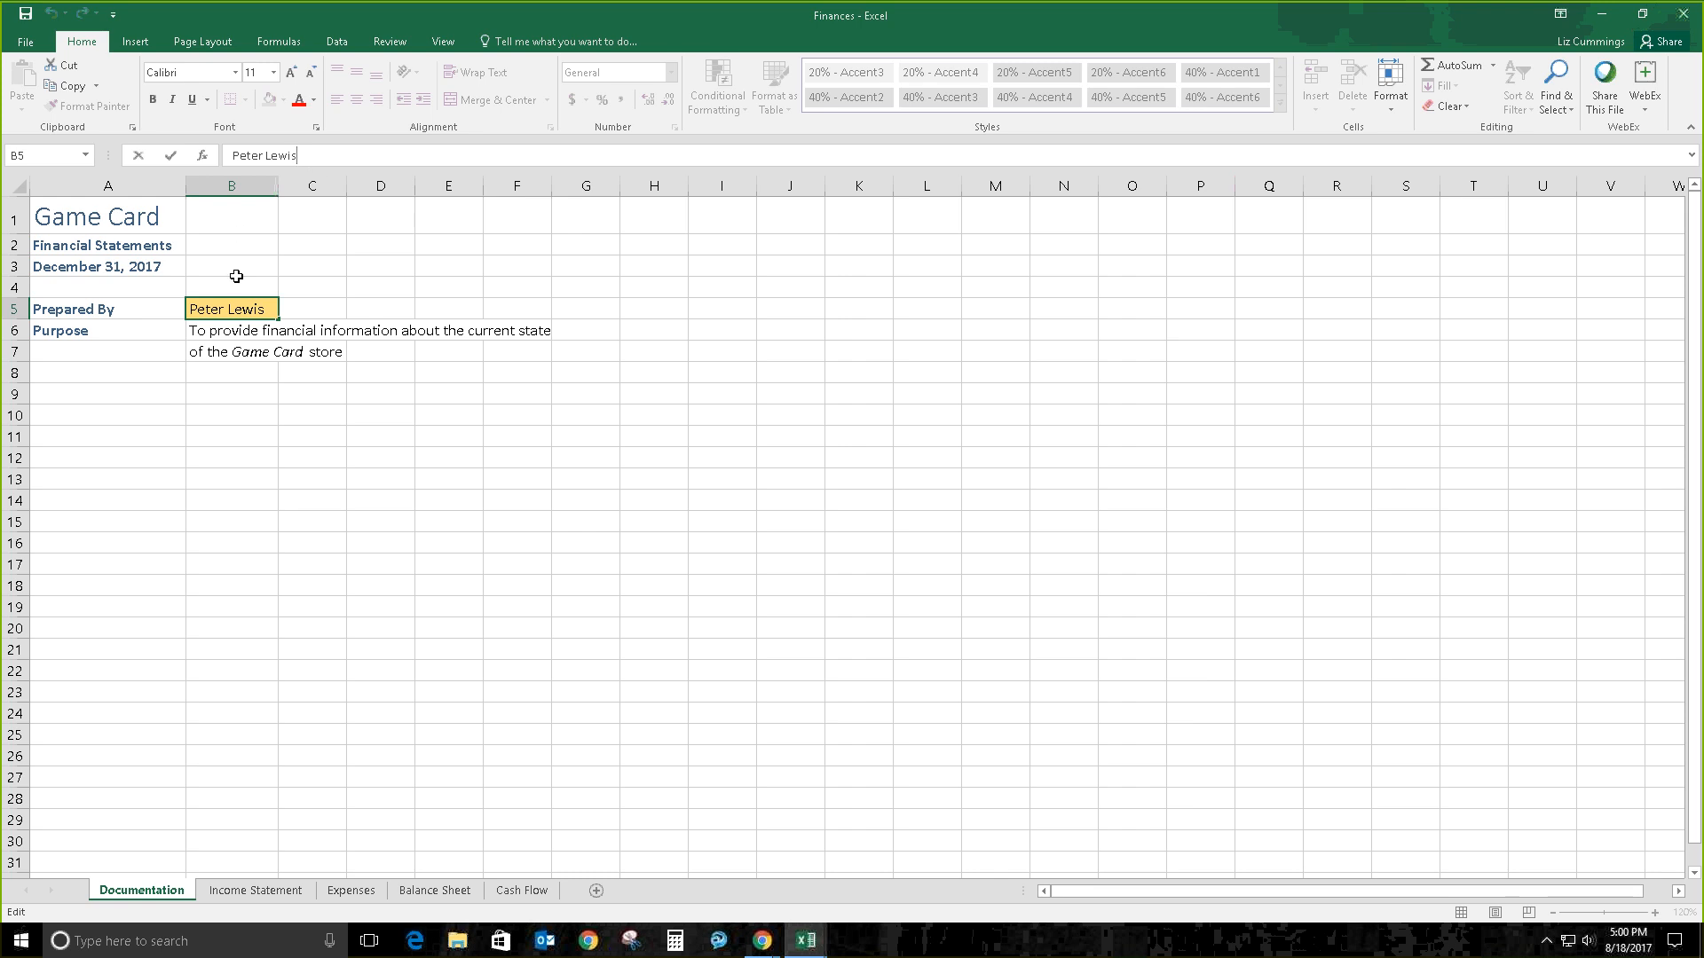
# Step: Select cell B3, leaving the Prepared By entry in B5 unchanged
pyautogui.click(236, 268)
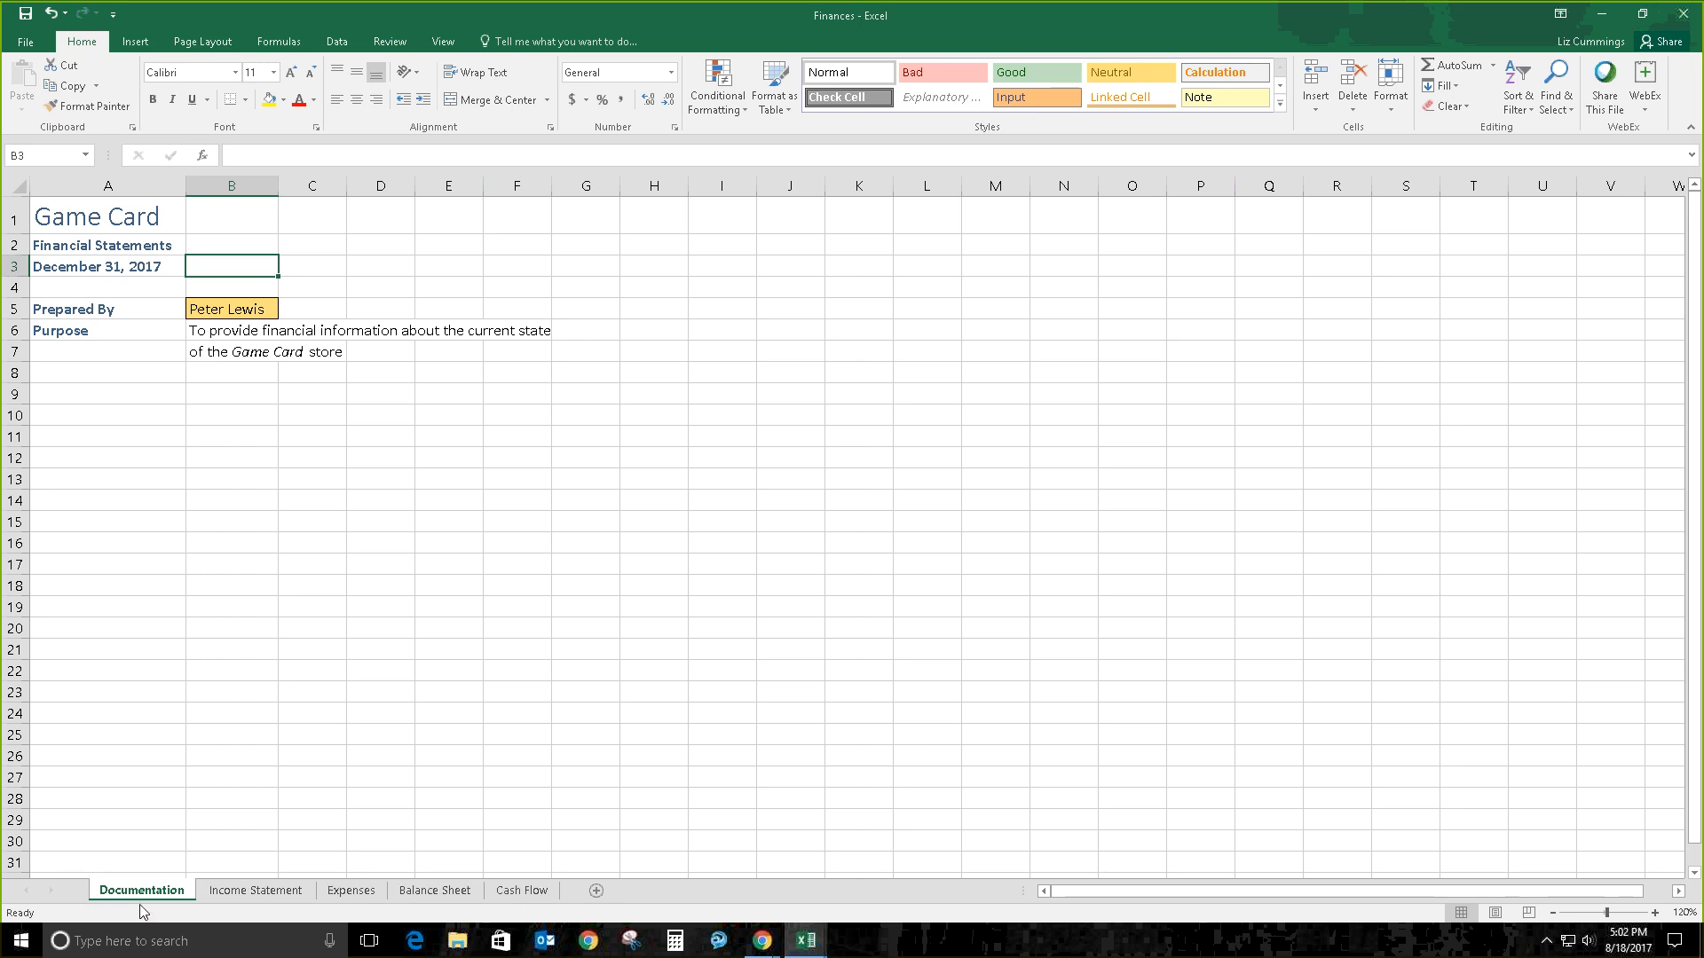
# Step: Browse the Documentation, Income Statement, Balance Sheet and Expenses sheets, ending on the Expenses pie chart
pyautogui.click(335, 897)
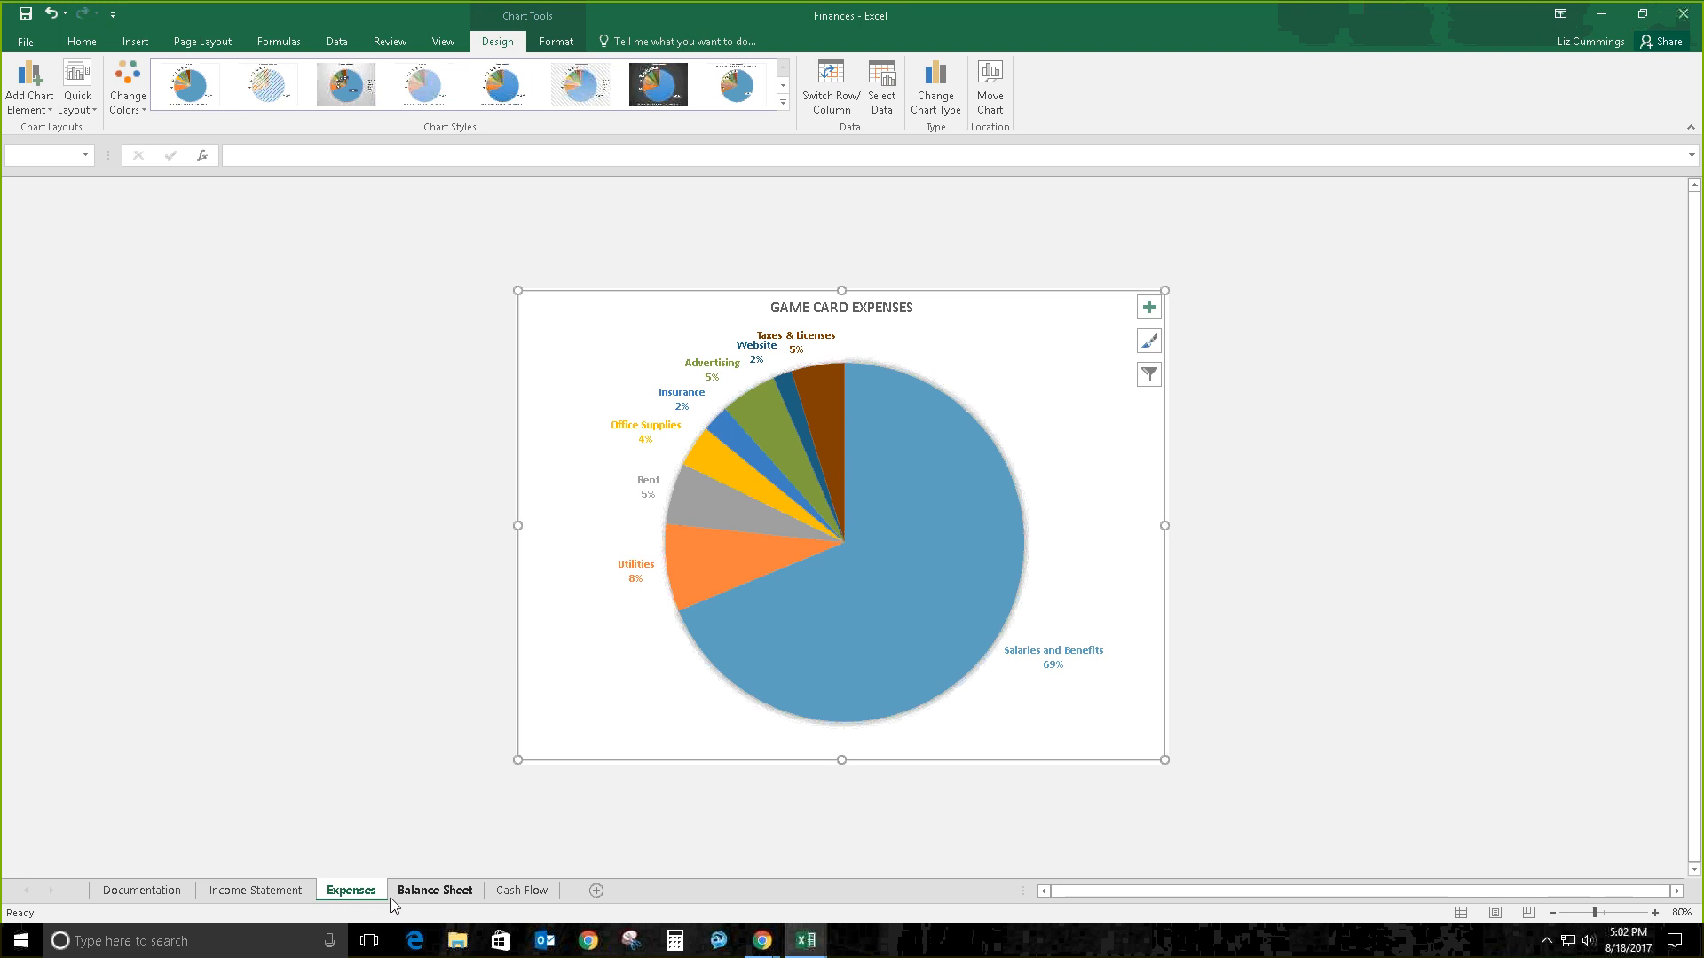
pyautogui.click(142, 891)
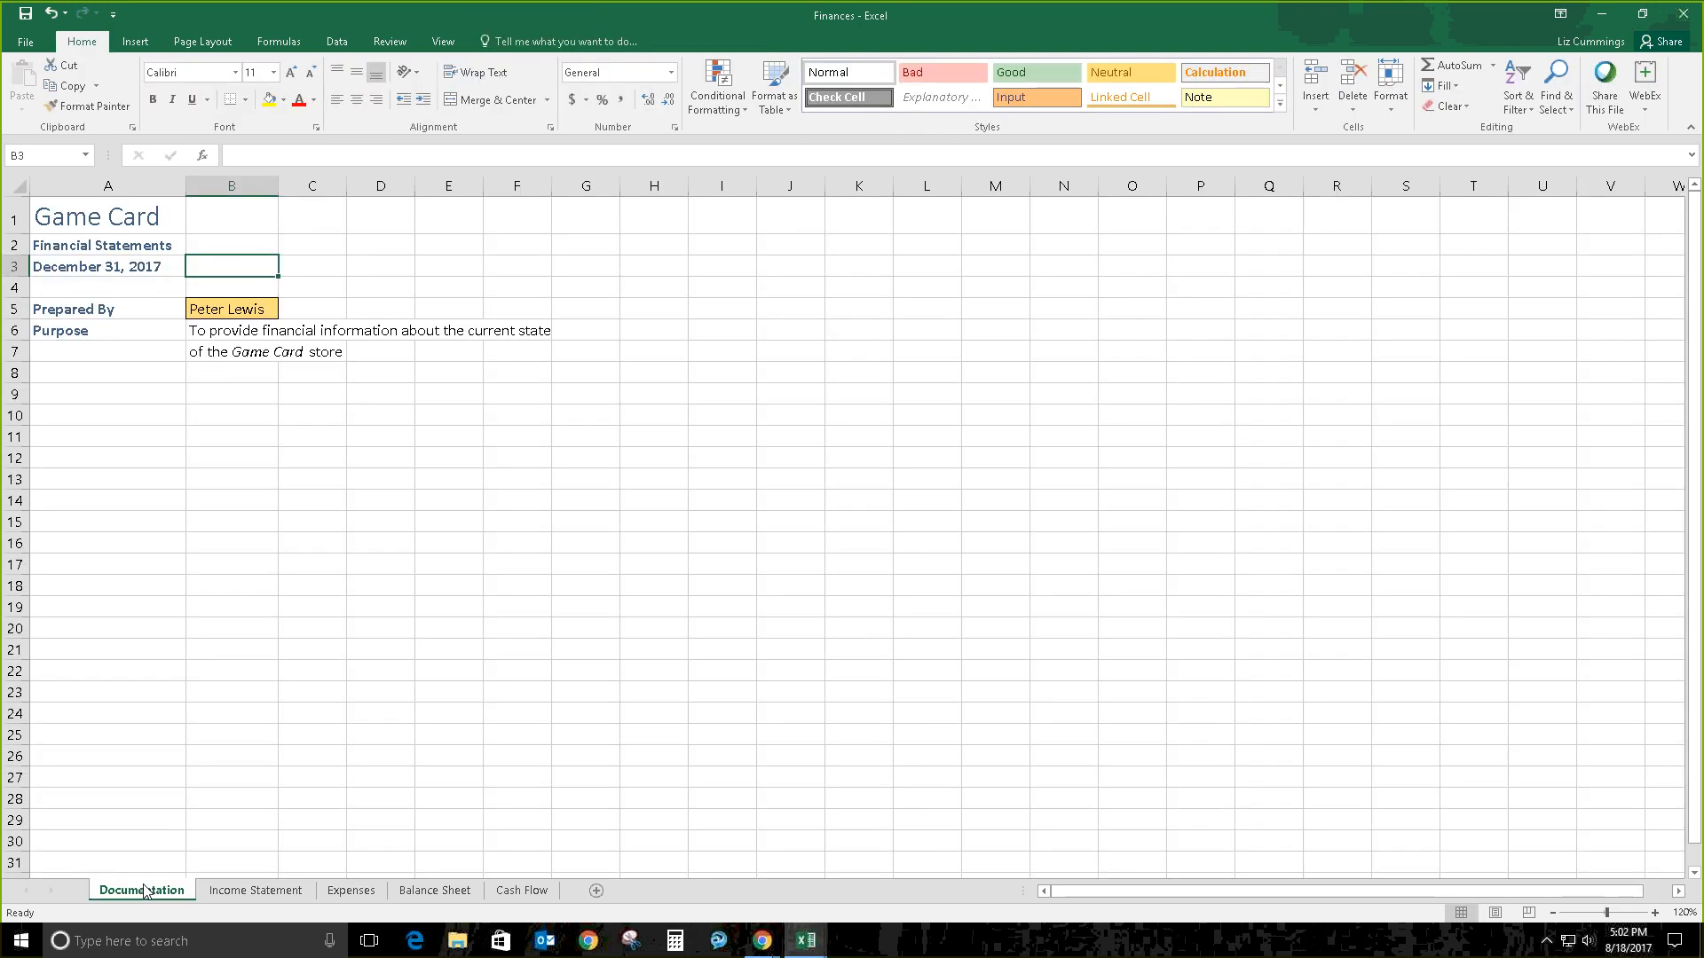
pyautogui.click(351, 892)
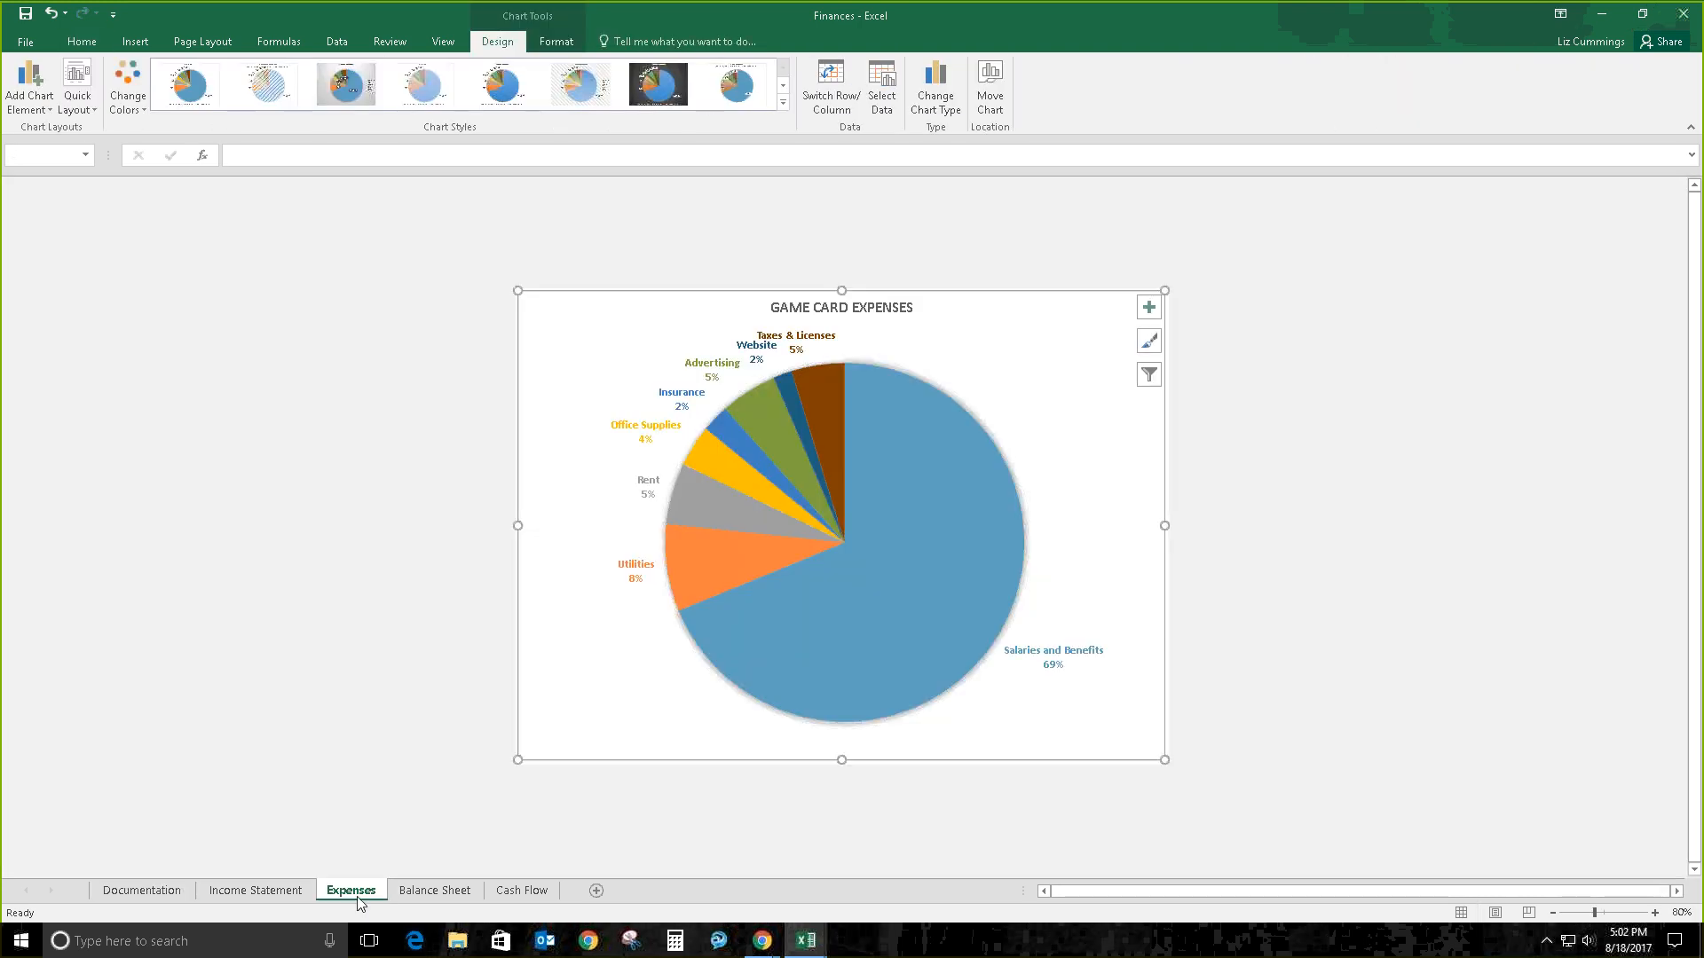
pyautogui.click(294, 896)
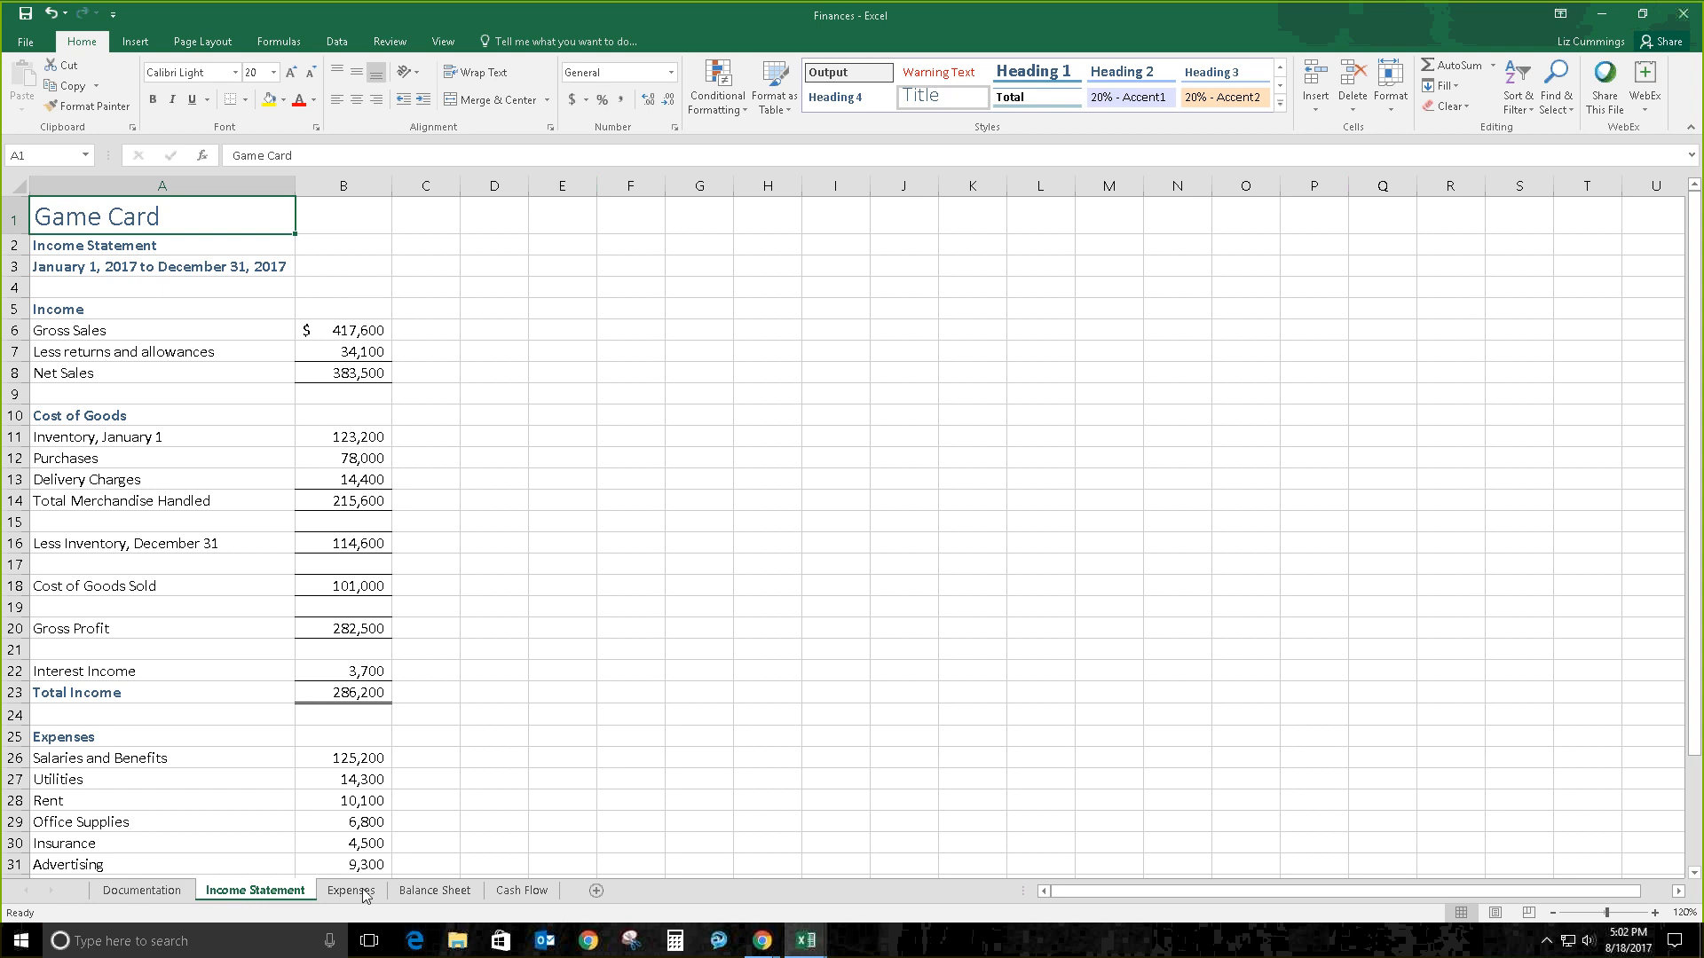
pyautogui.click(457, 896)
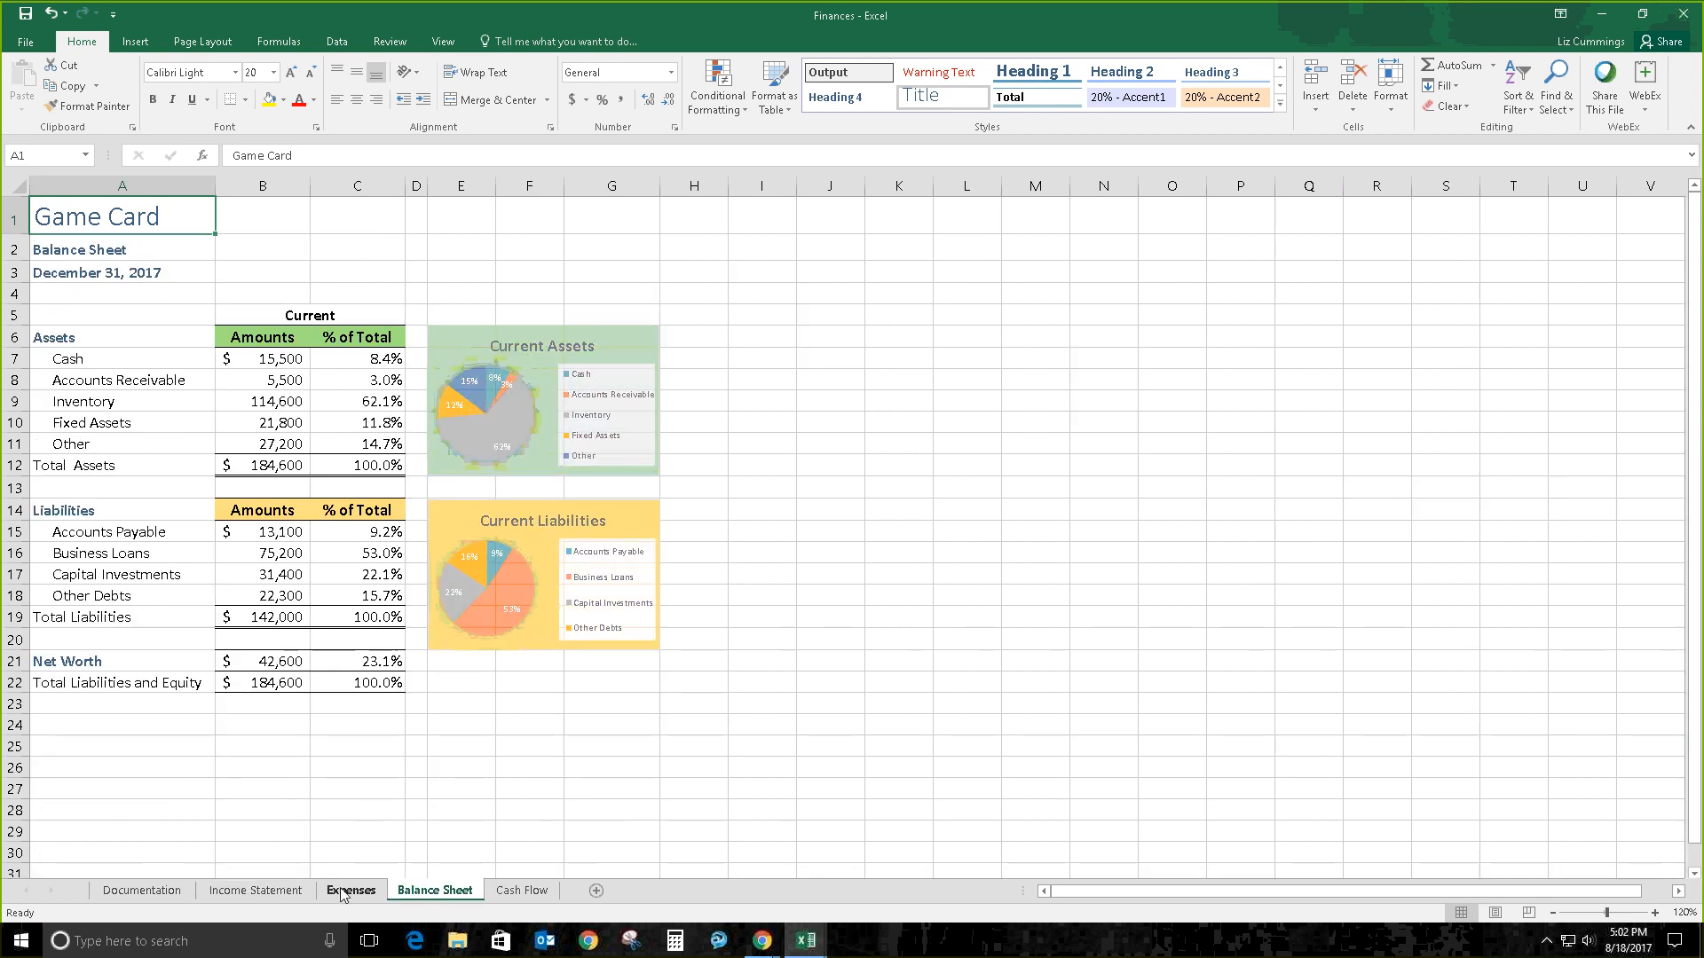
pyautogui.click(380, 893)
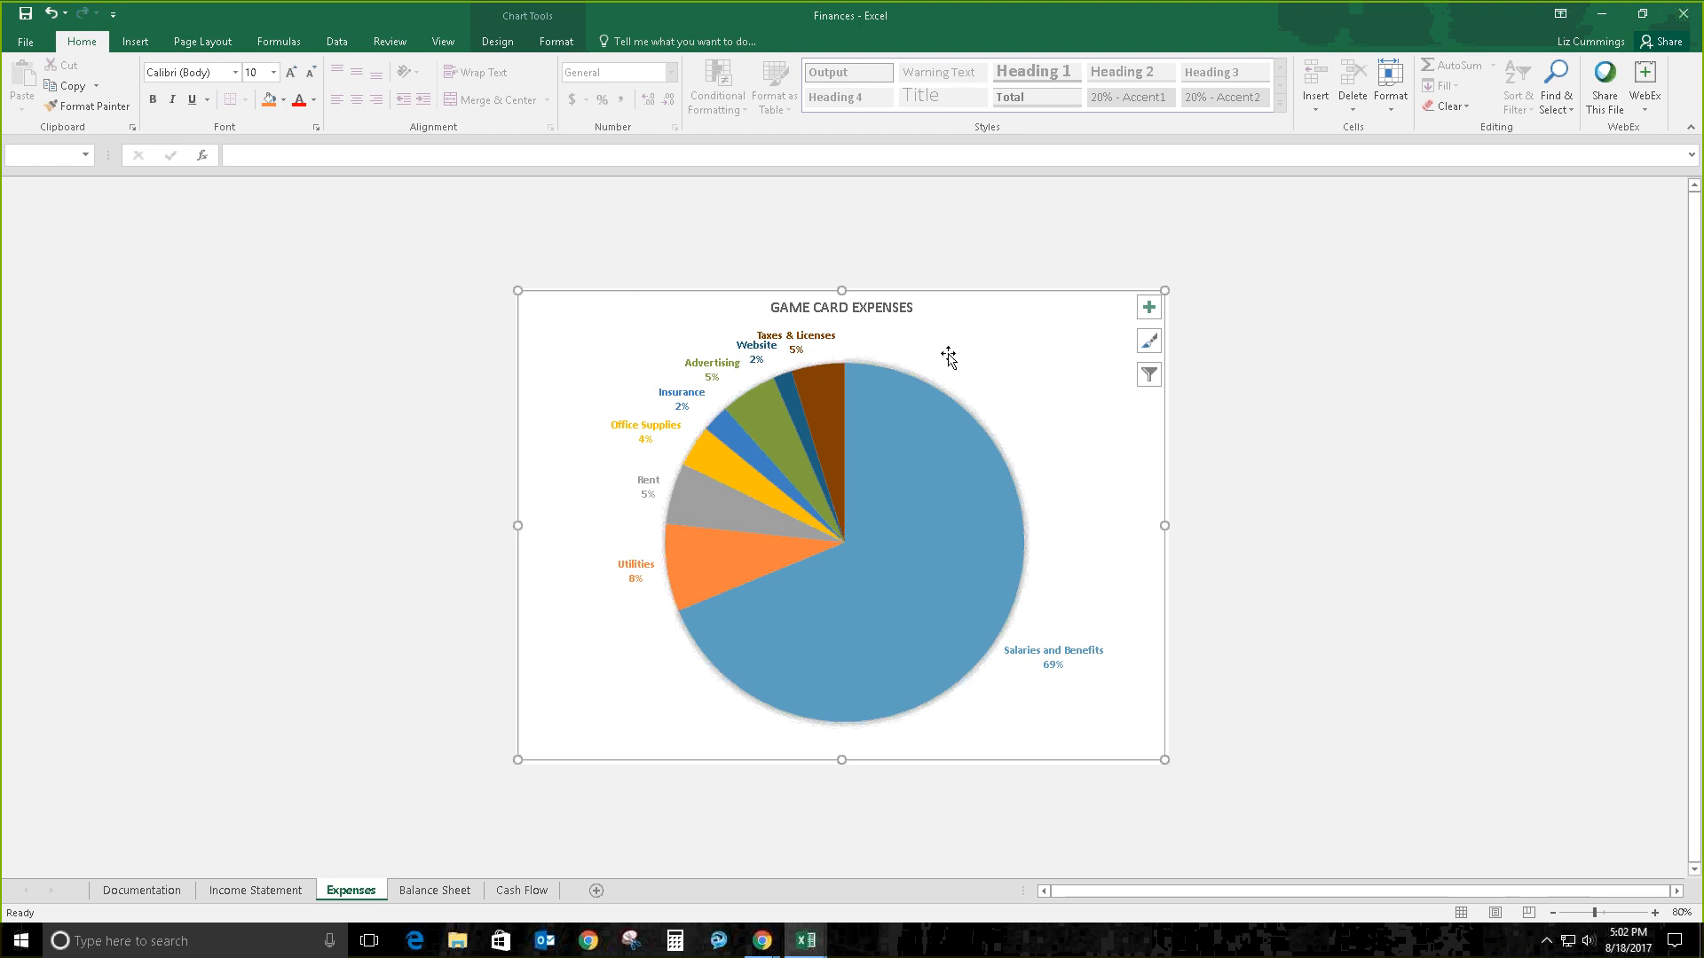
pyautogui.moveTo(870, 555)
pyautogui.click(253, 890)
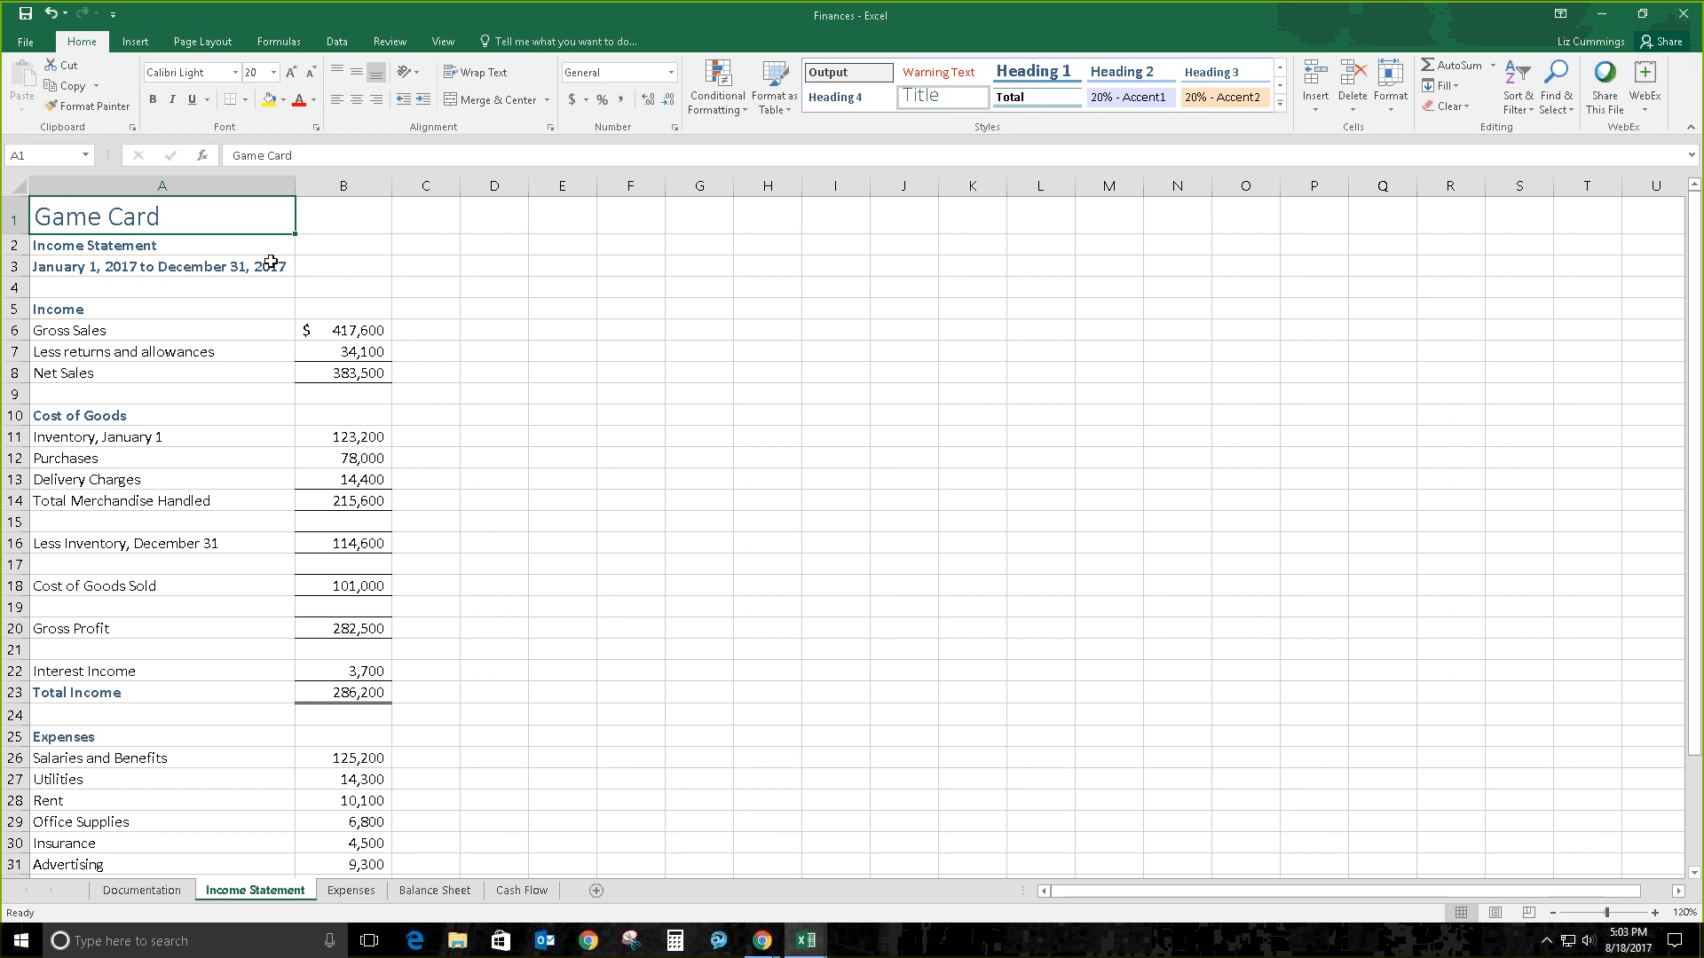
pyautogui.press('Down')
pyautogui.press('Down')
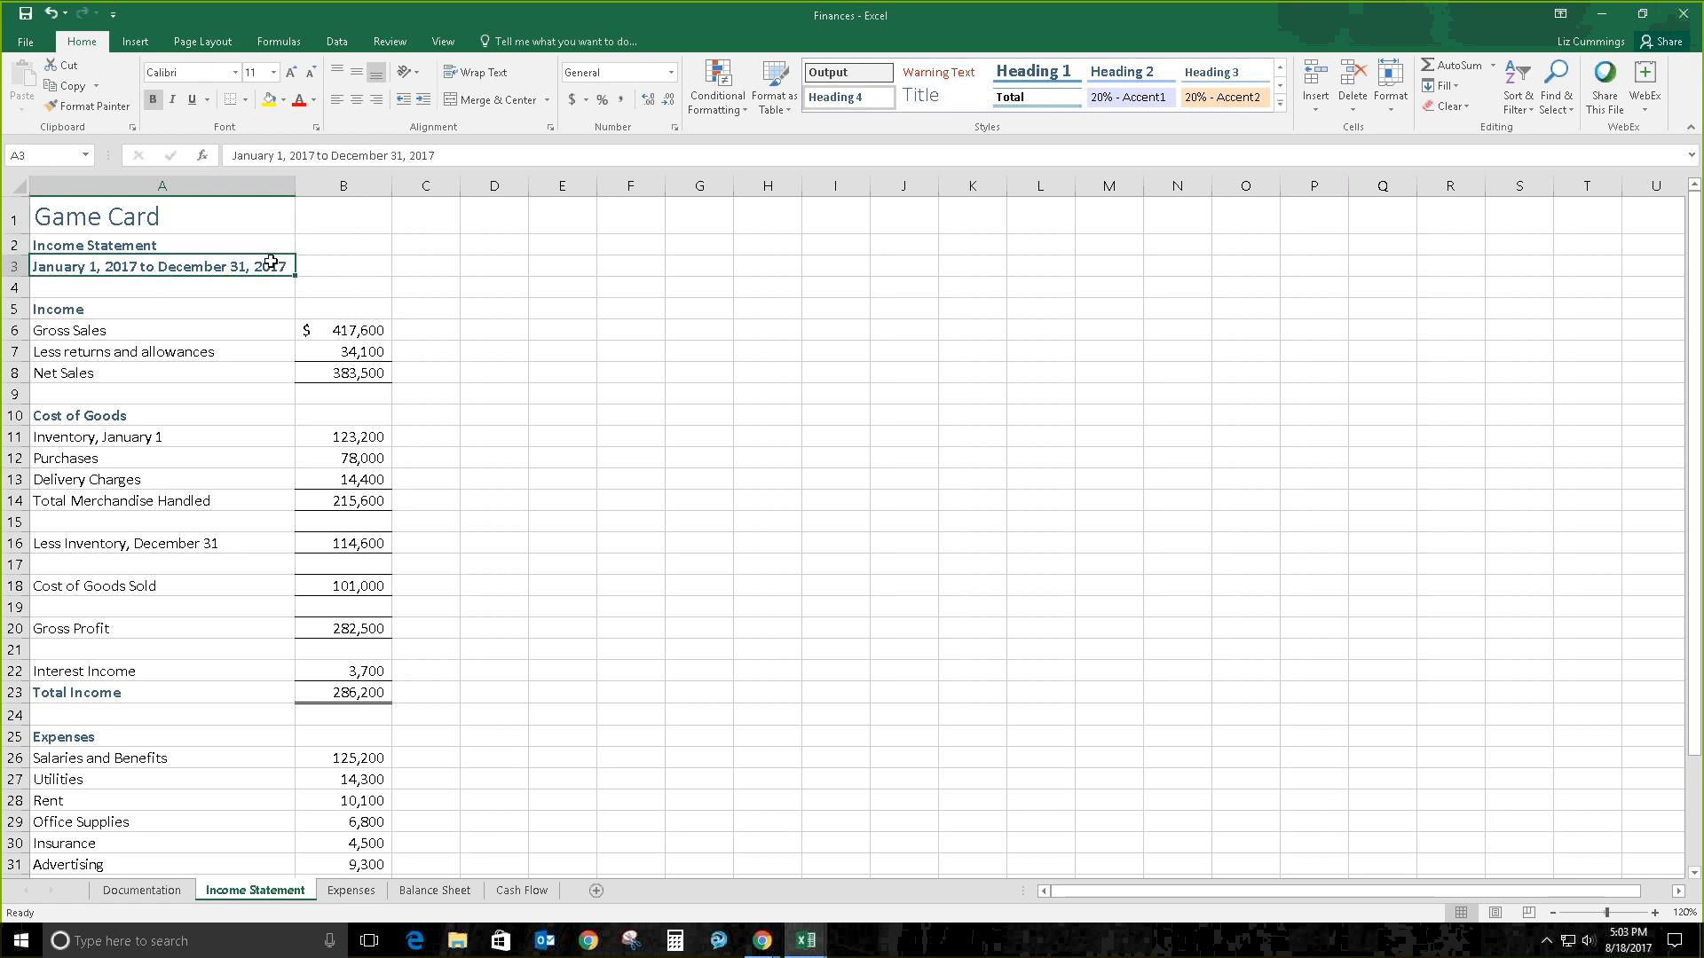
pyautogui.press('Down')
pyautogui.press('Down')
pyautogui.press('Down')
pyautogui.press('Down')
pyautogui.press('Down')
pyautogui.press('Down')
pyautogui.press('Down')
pyautogui.press('Down')
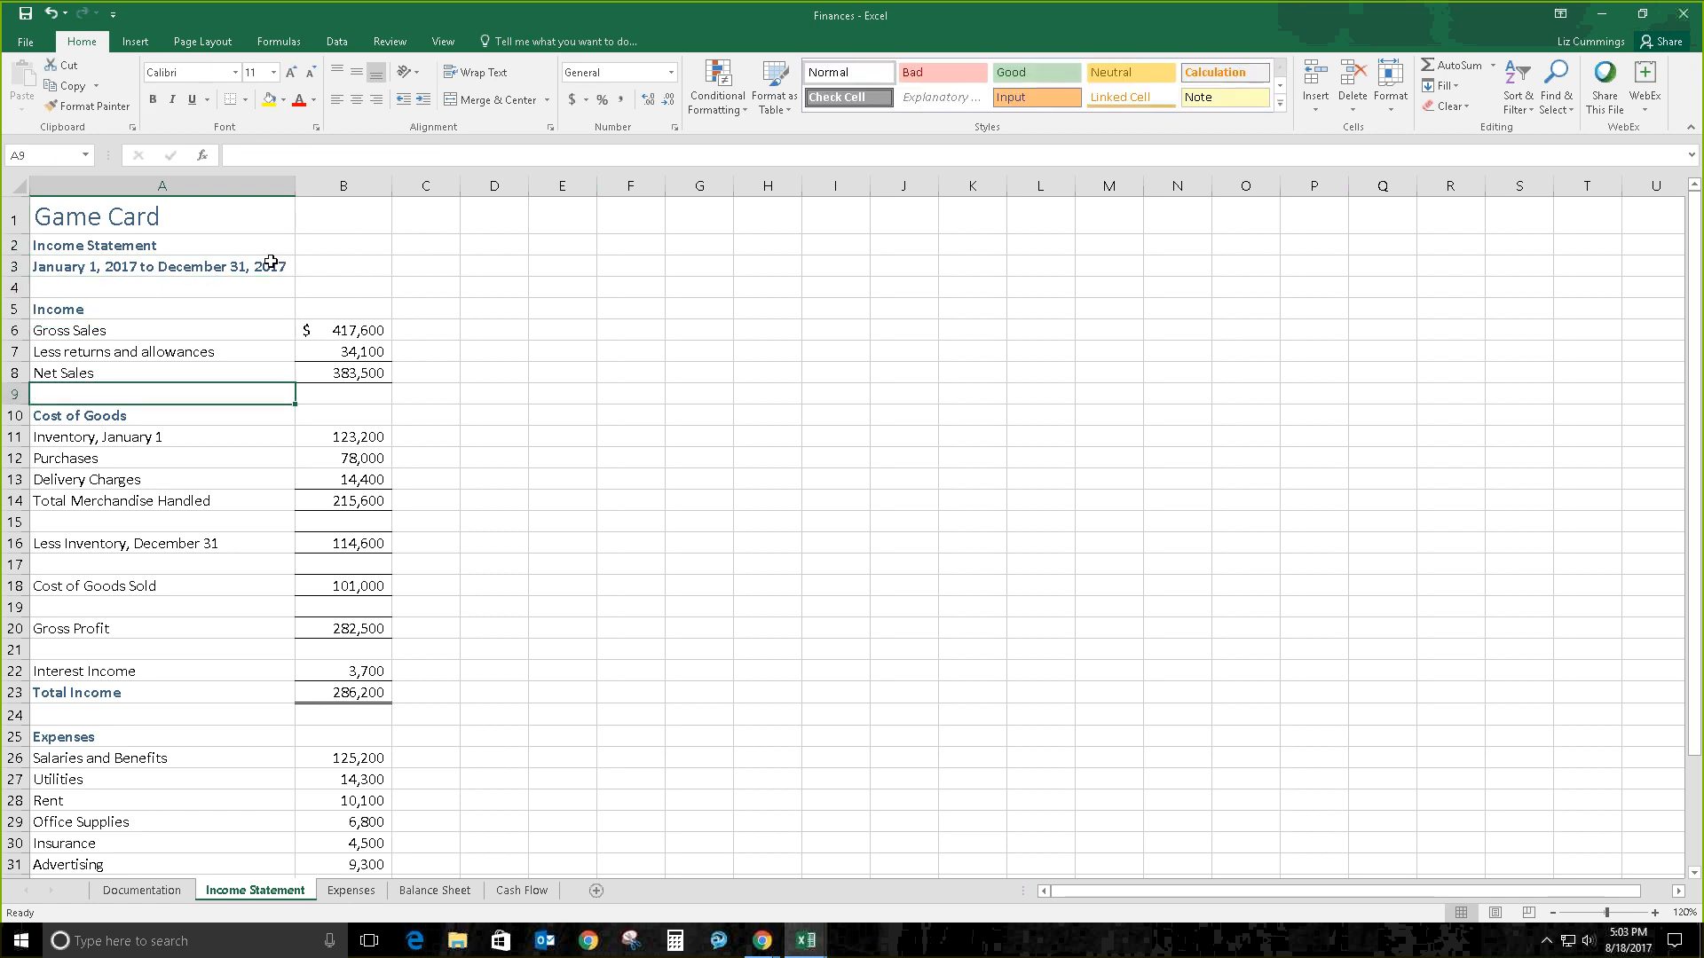
pyautogui.press('Down')
pyautogui.press('Down')
pyautogui.press('Down')
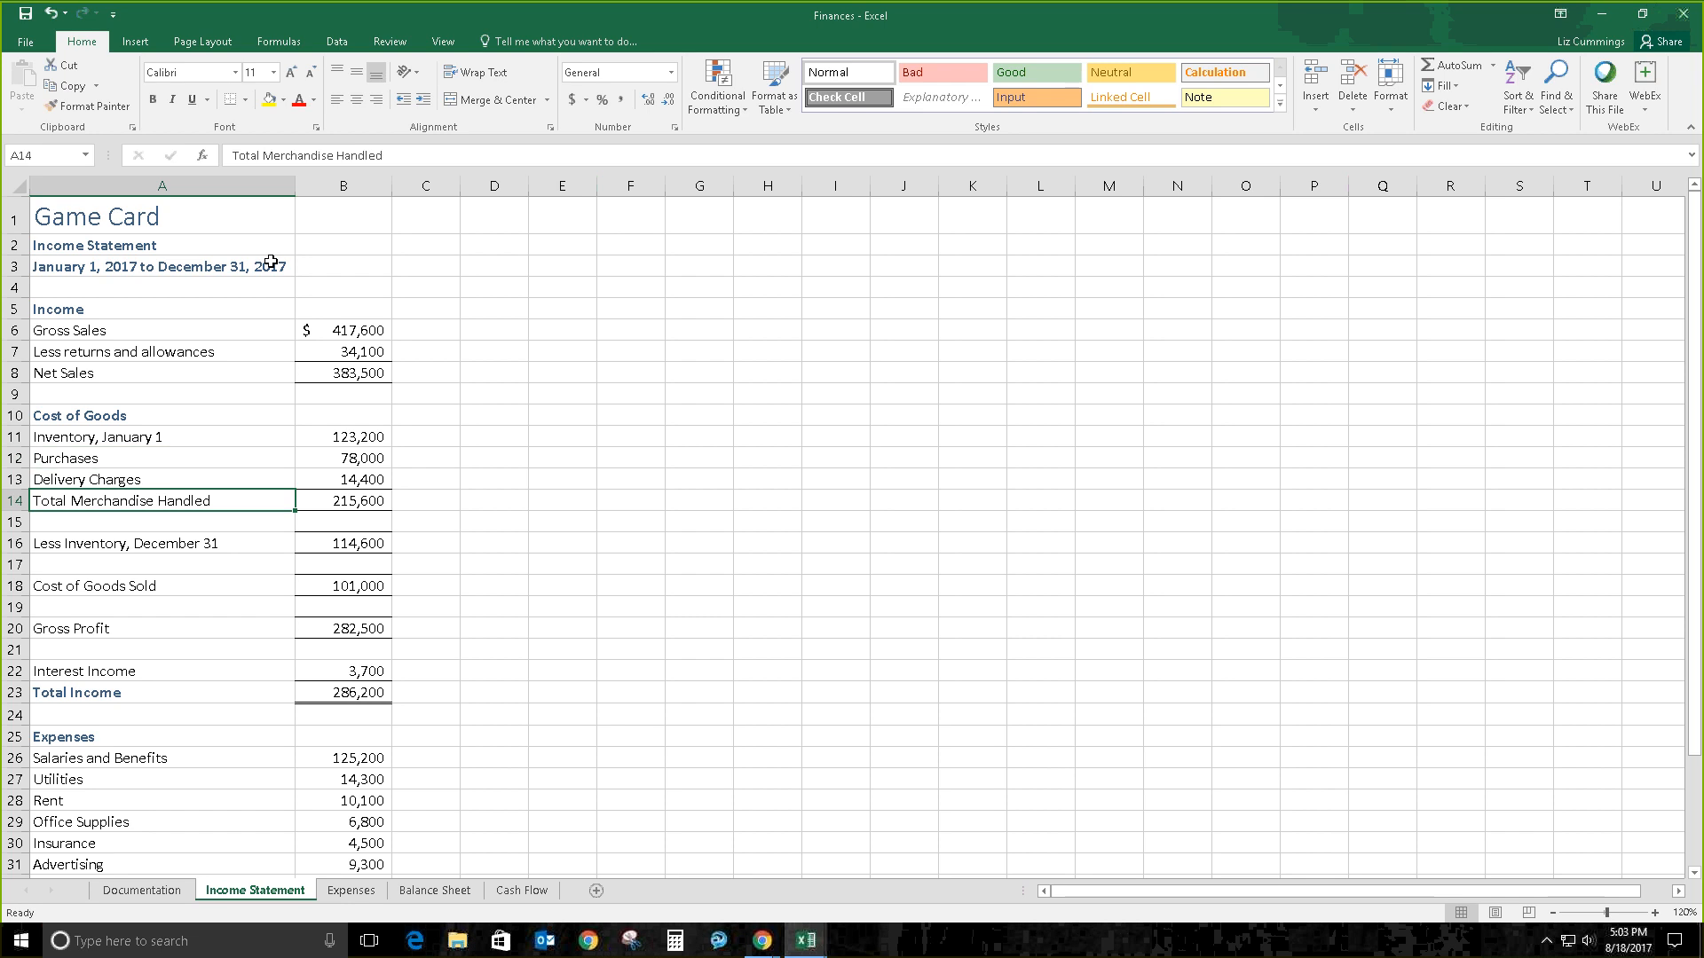
pyautogui.press('Right')
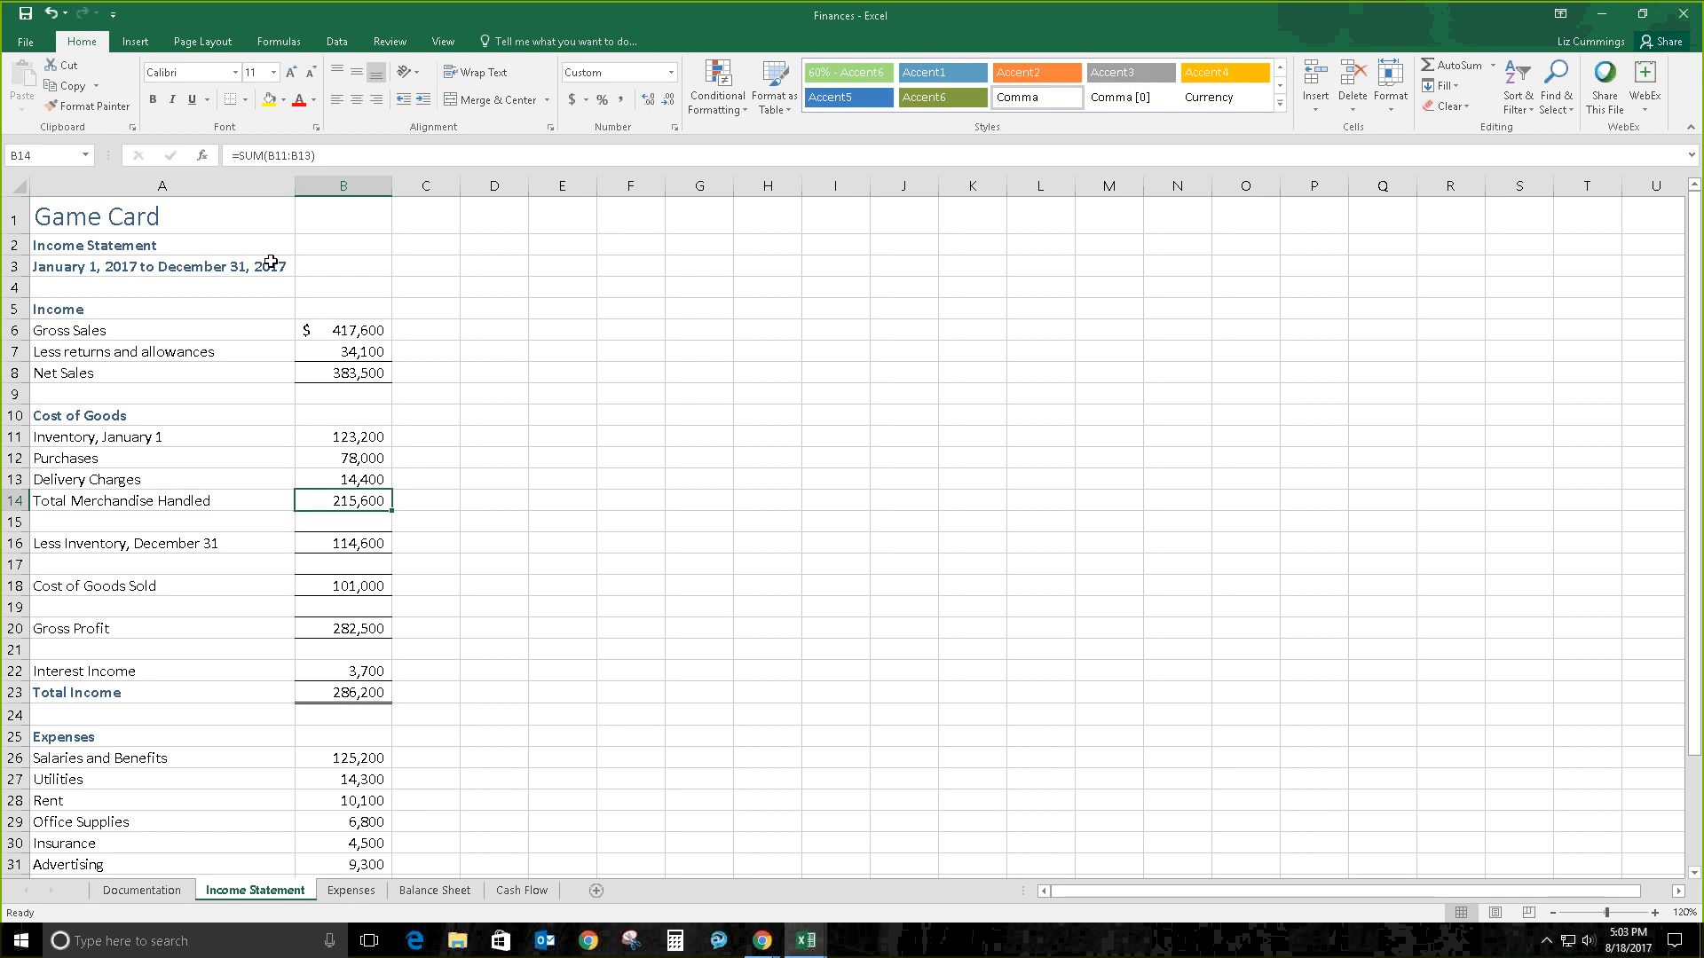
pyautogui.press('Left')
pyautogui.press('Down')
pyautogui.press('Down')
pyautogui.press('Down')
pyautogui.press('Down')
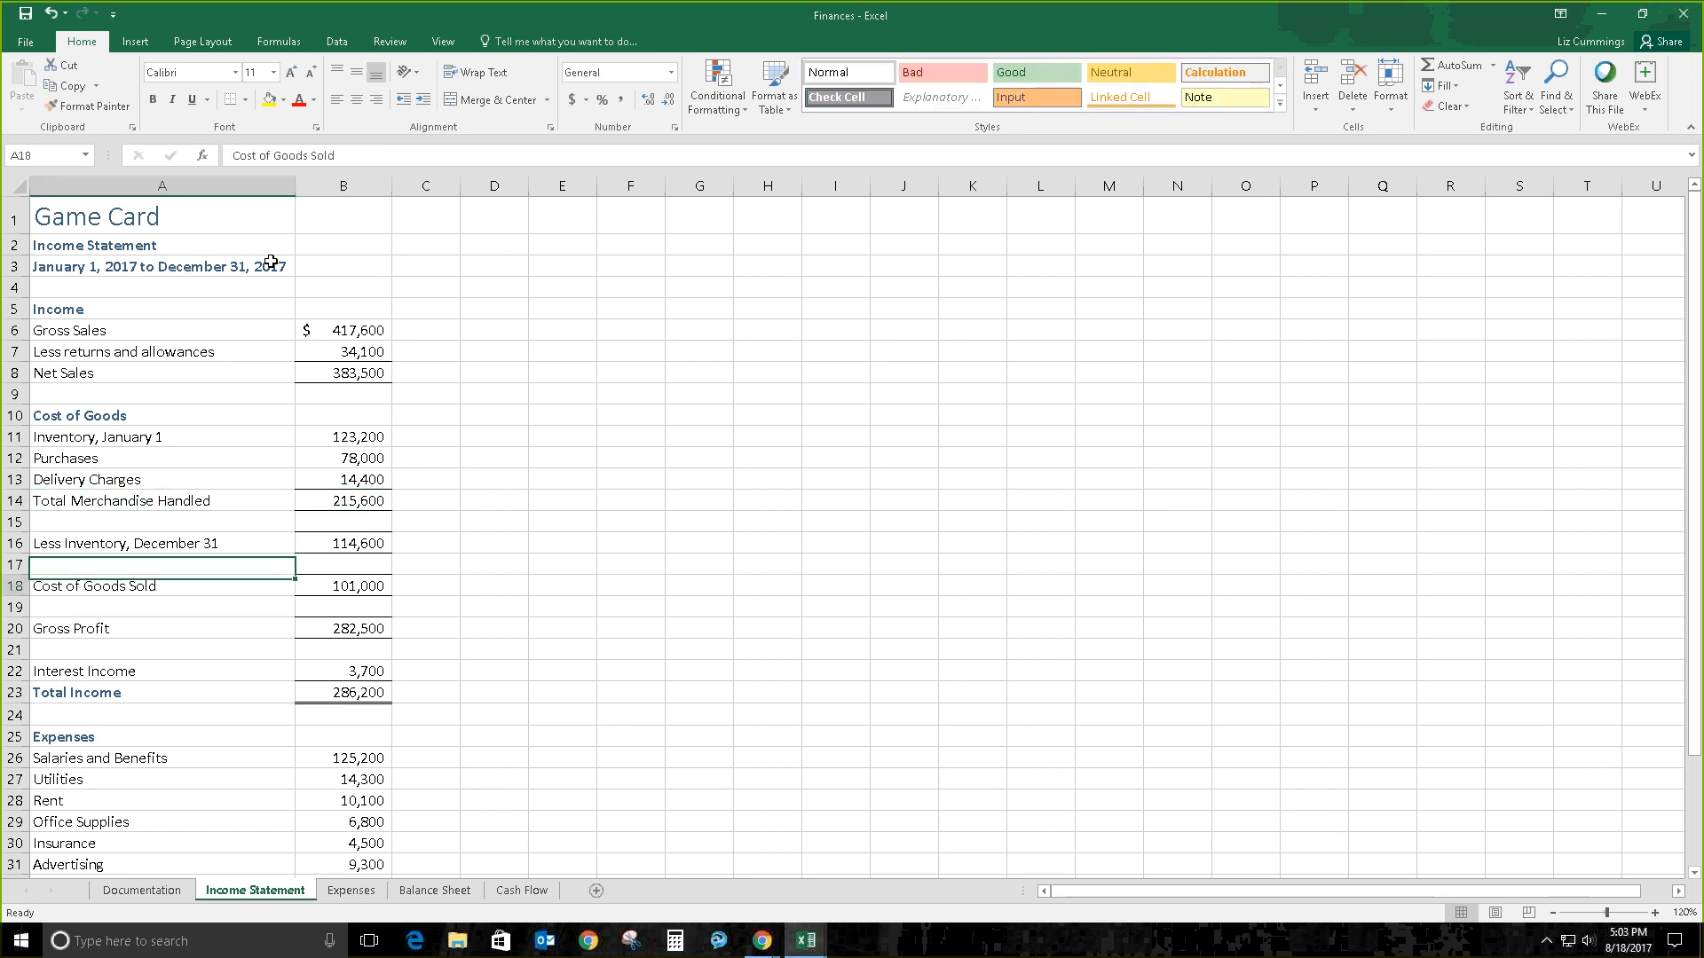
pyautogui.press('Up')
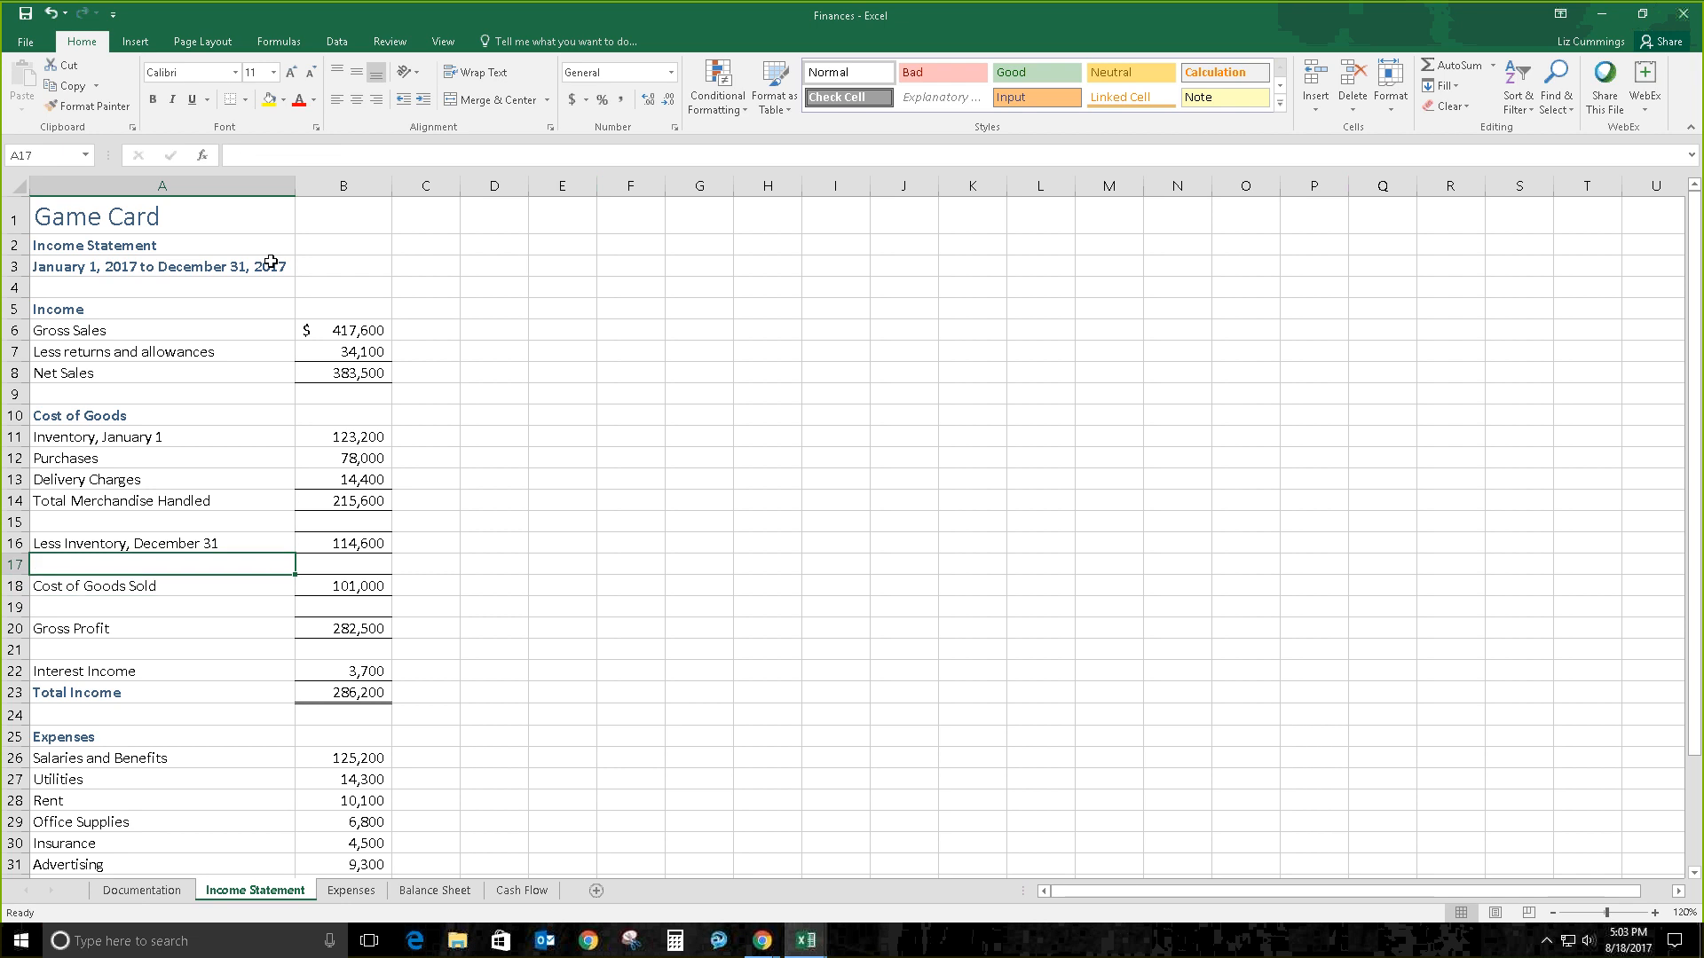
pyautogui.press('Up')
pyautogui.press('Up')
pyautogui.press('Down')
pyautogui.press('Down')
pyautogui.press('Down')
pyautogui.press('Down')
pyautogui.press('Up')
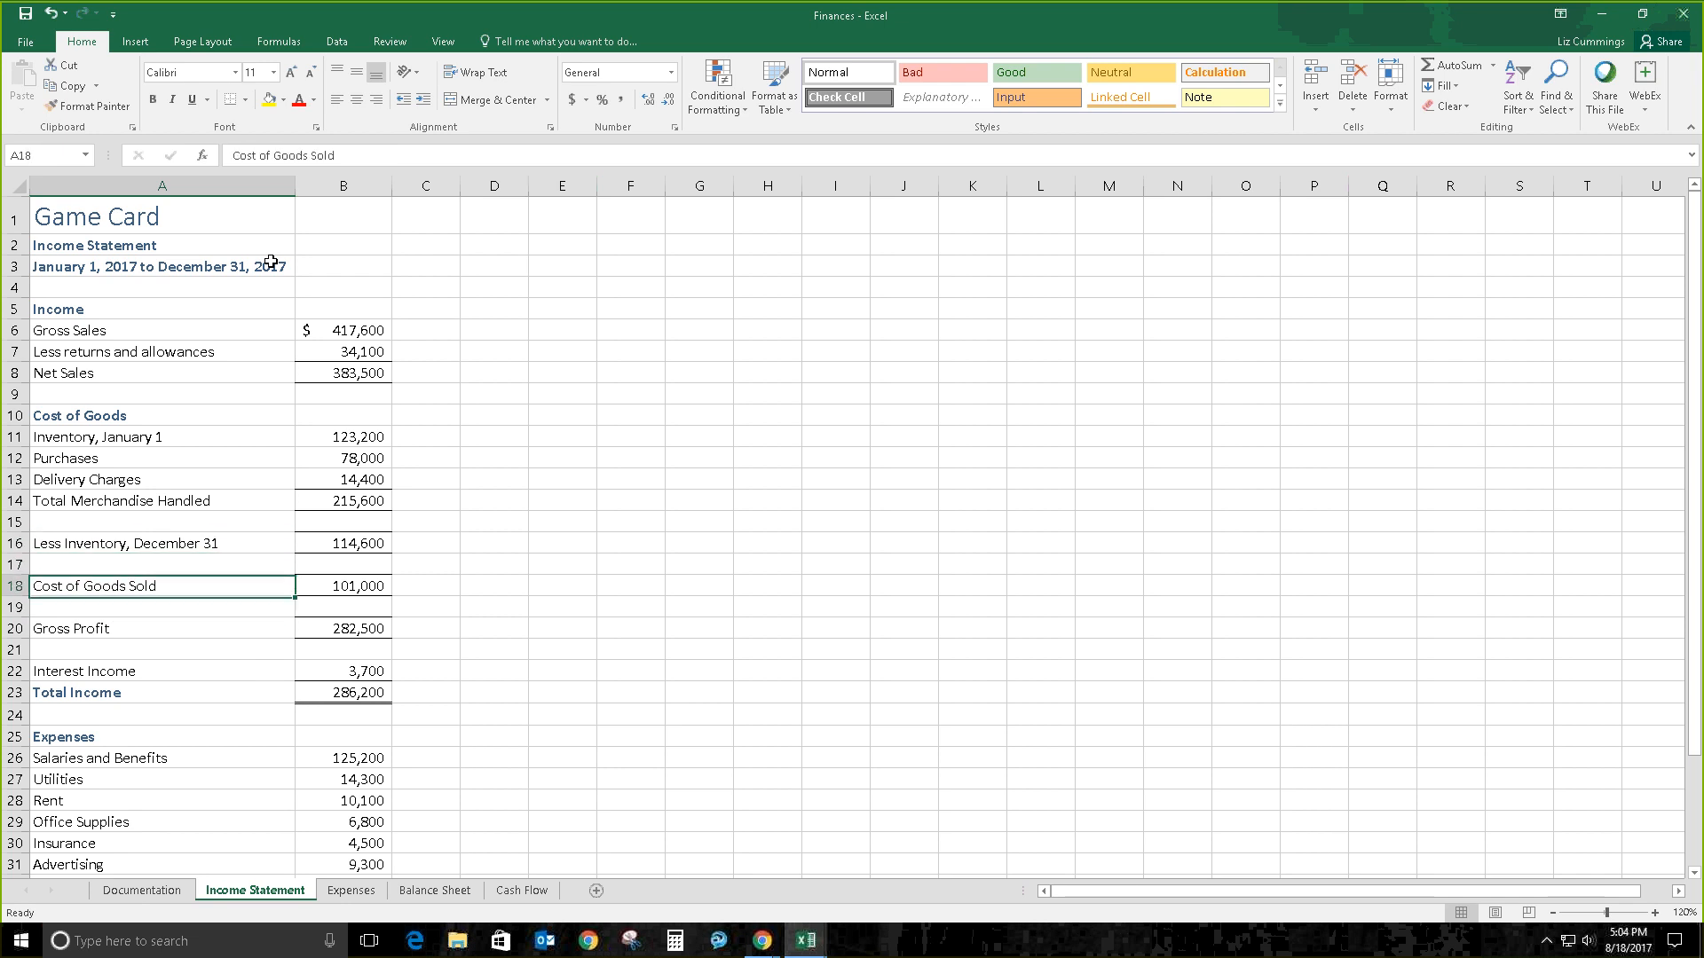
pyautogui.press('Up')
pyautogui.press('Up')
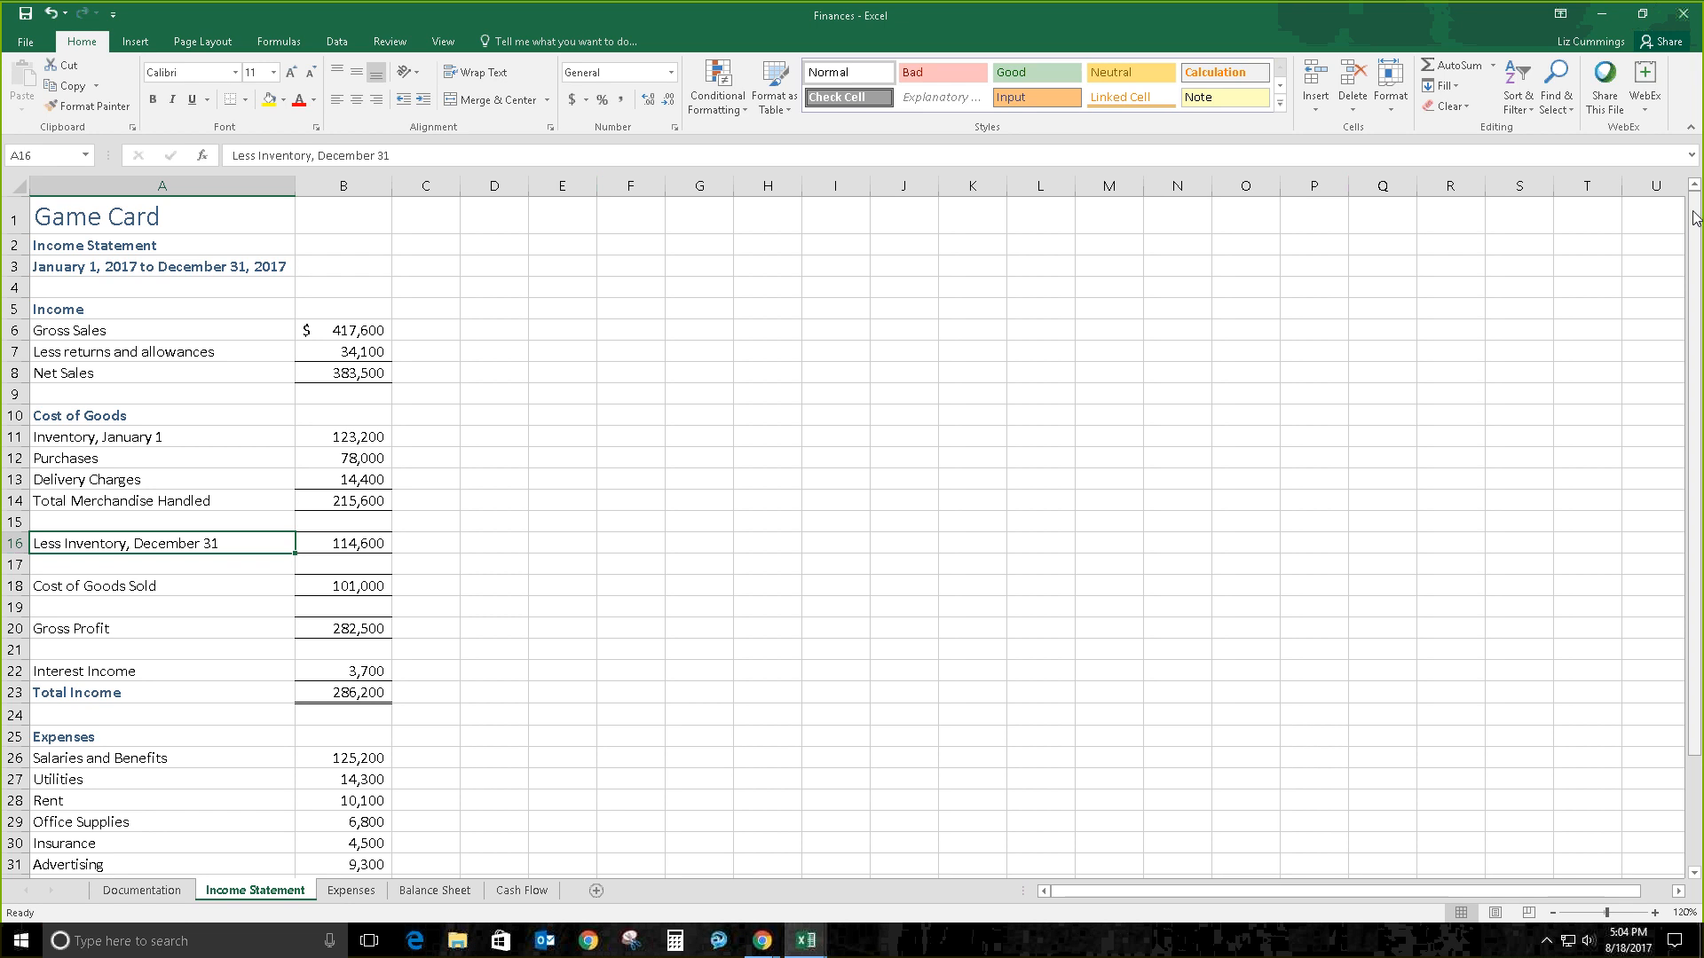
pyautogui.moveTo(1100, 891); pyautogui.dragTo(1056, 895)
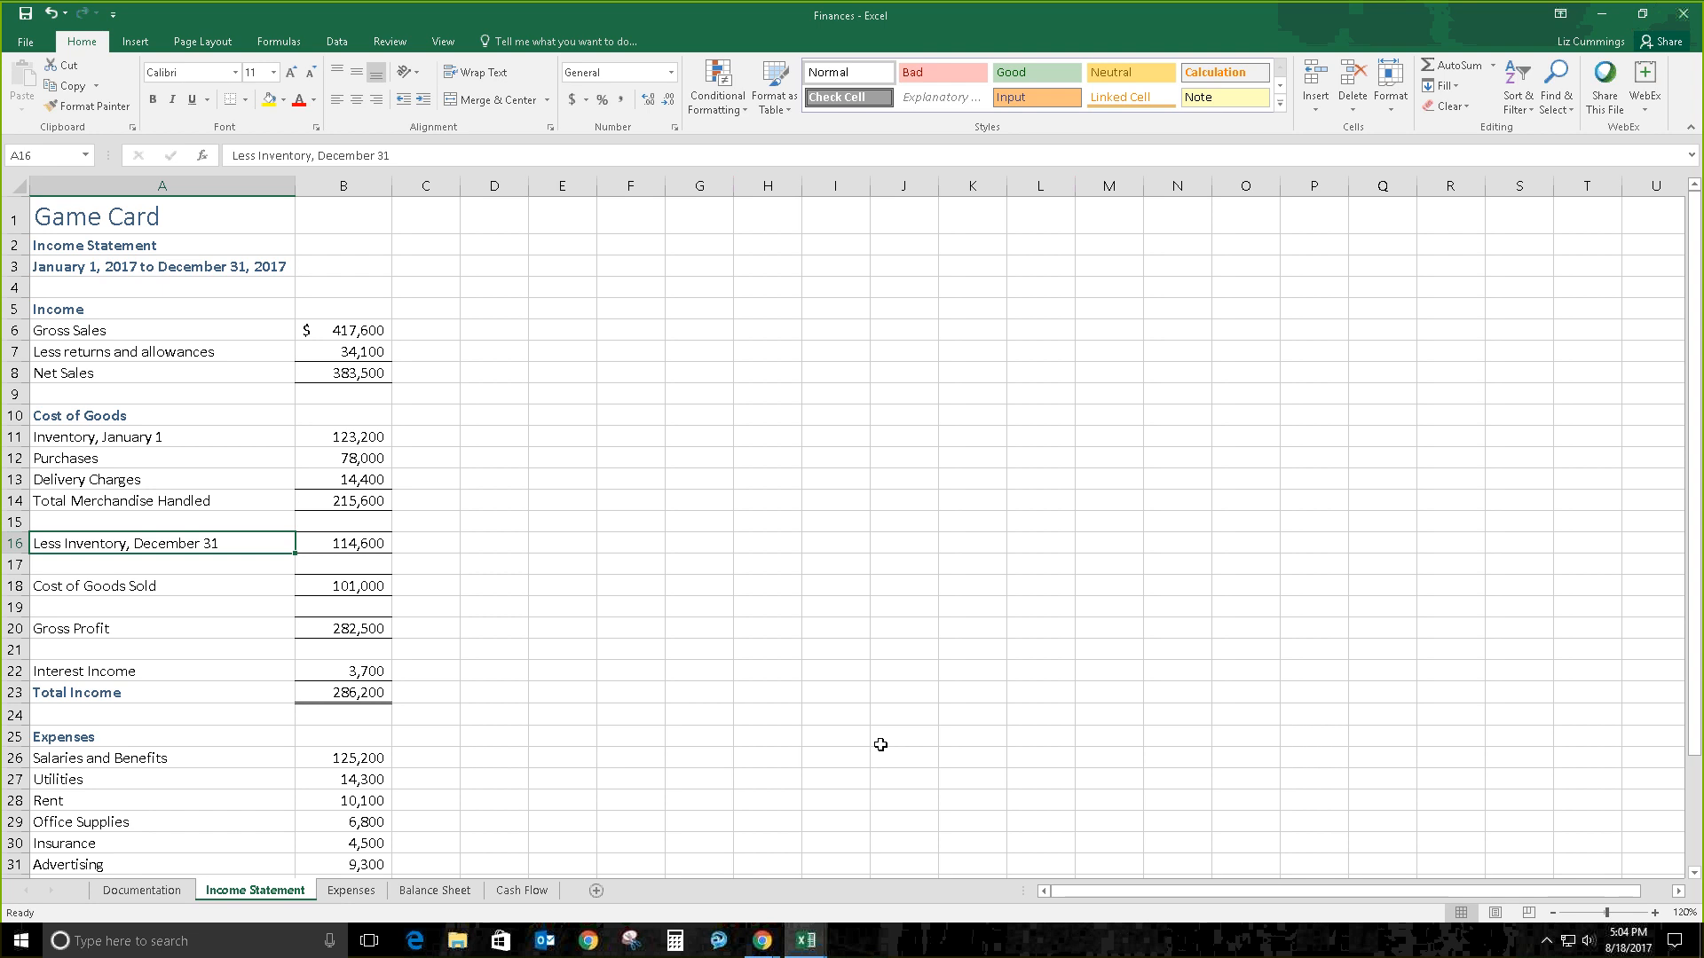
pyautogui.hotkey('ctrl', 'Home')
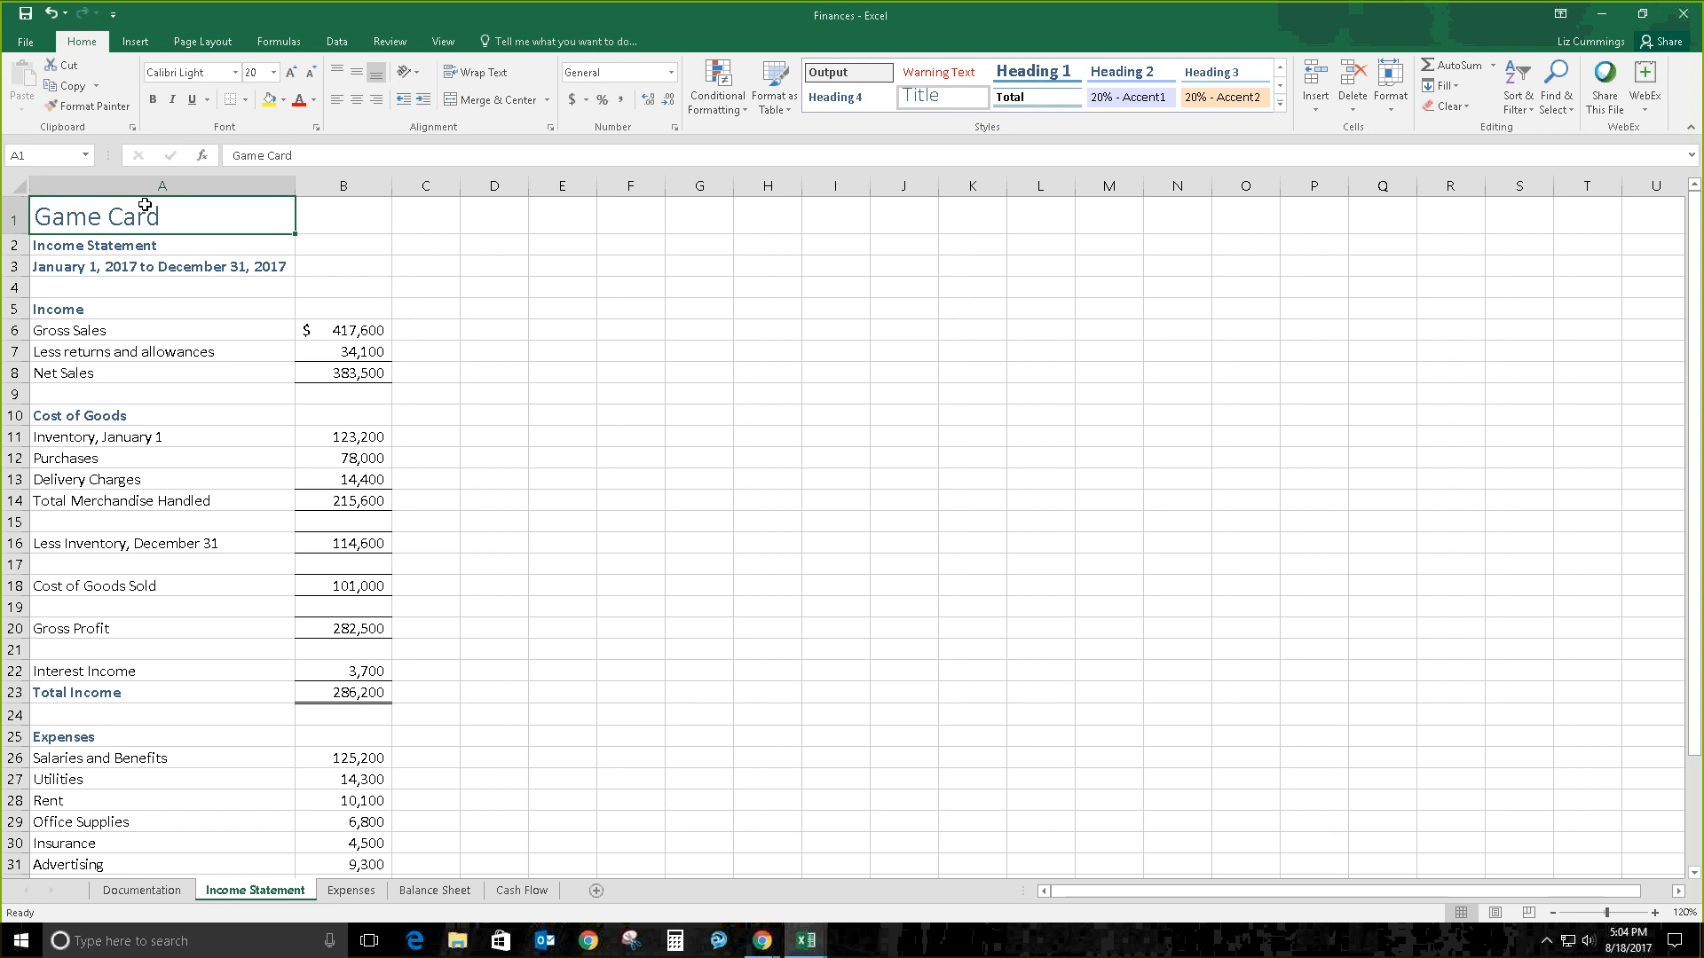
pyautogui.press('Down')
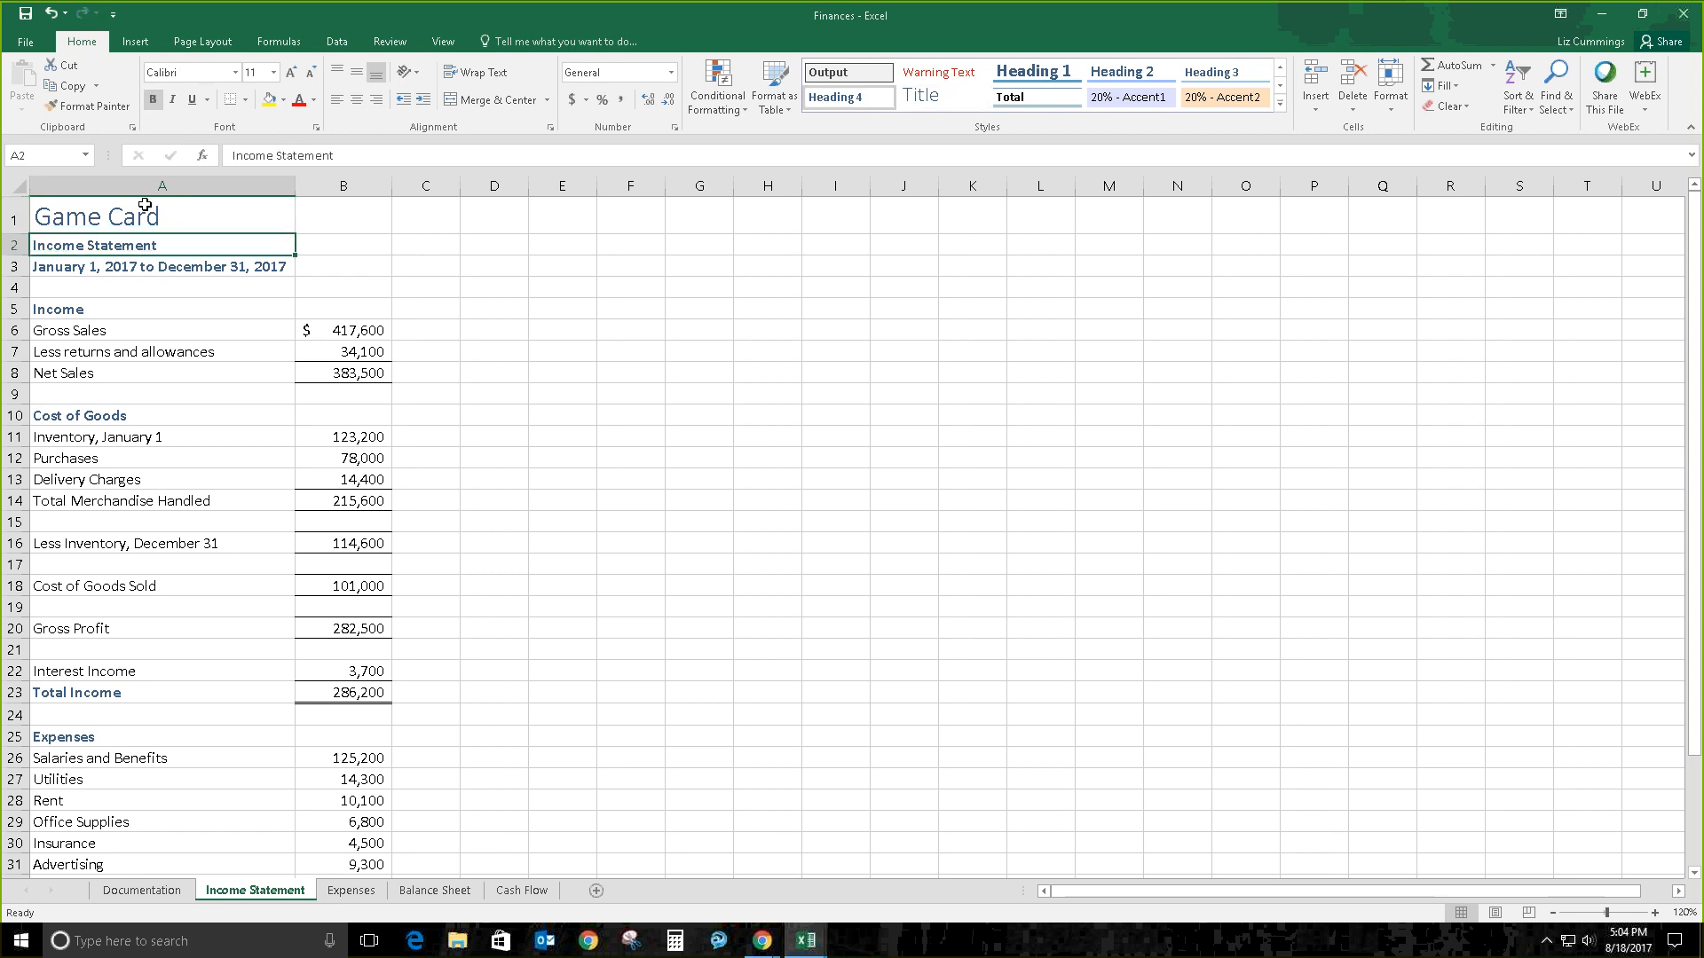
pyautogui.press('Right')
pyautogui.press('Right')
pyautogui.press('Right')
pyautogui.press('Right')
pyautogui.press('Right')
pyautogui.press('Right')
pyautogui.press('Right')
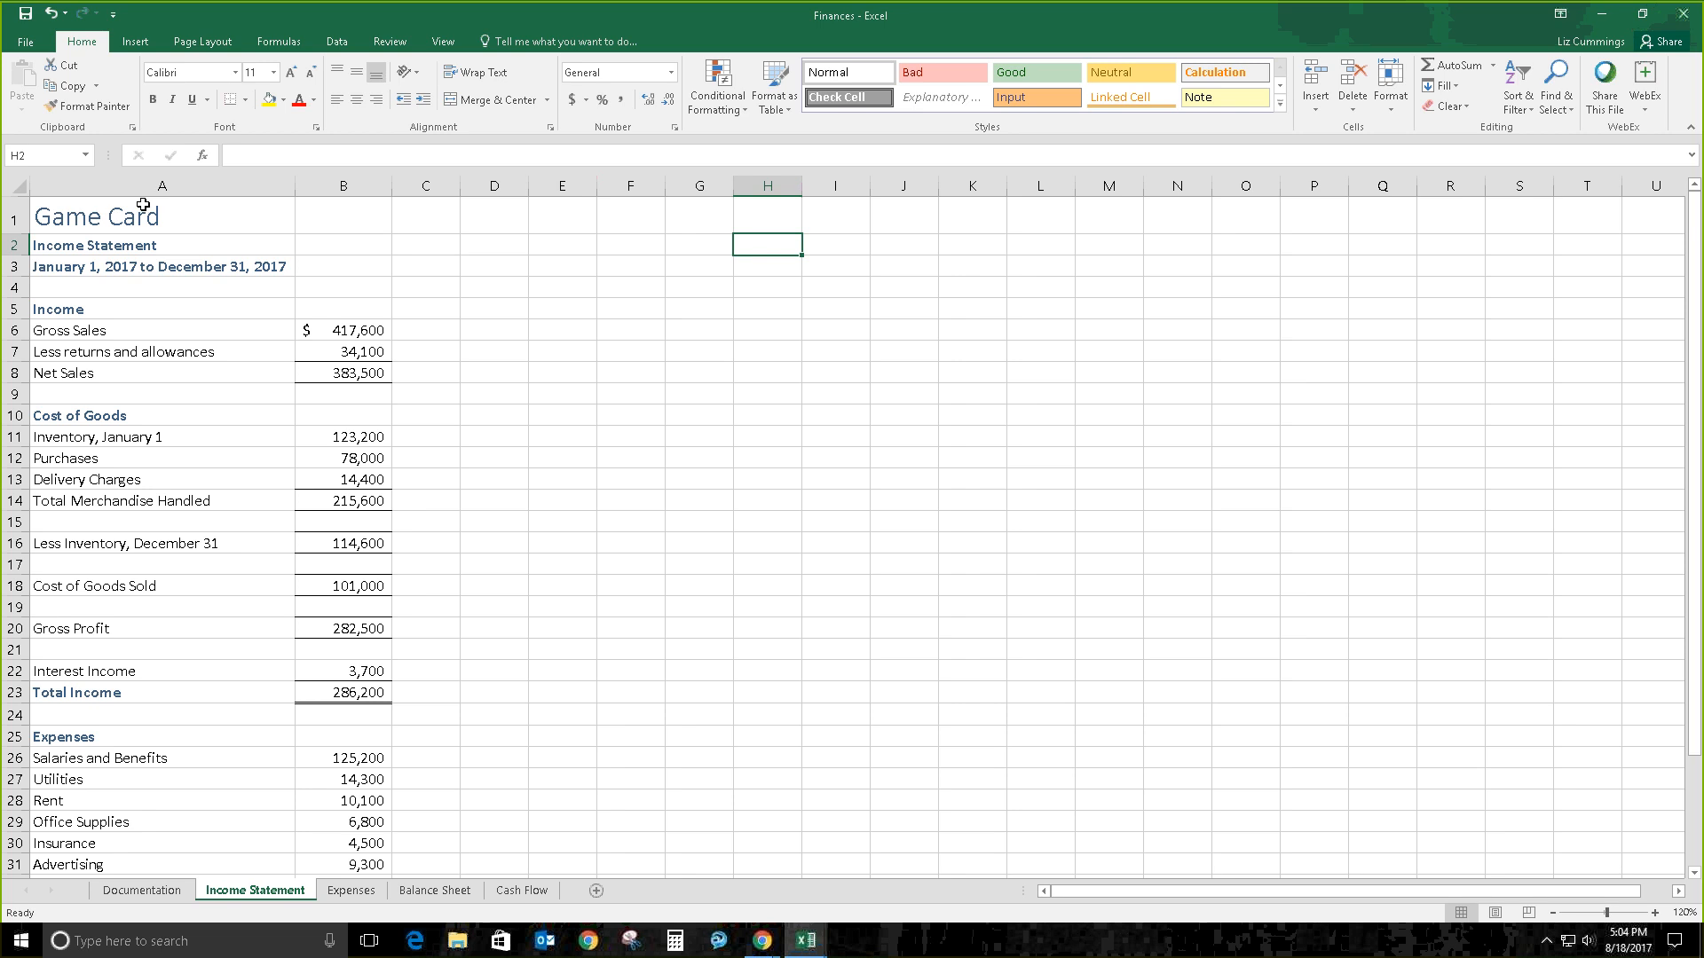
pyautogui.click(65, 309)
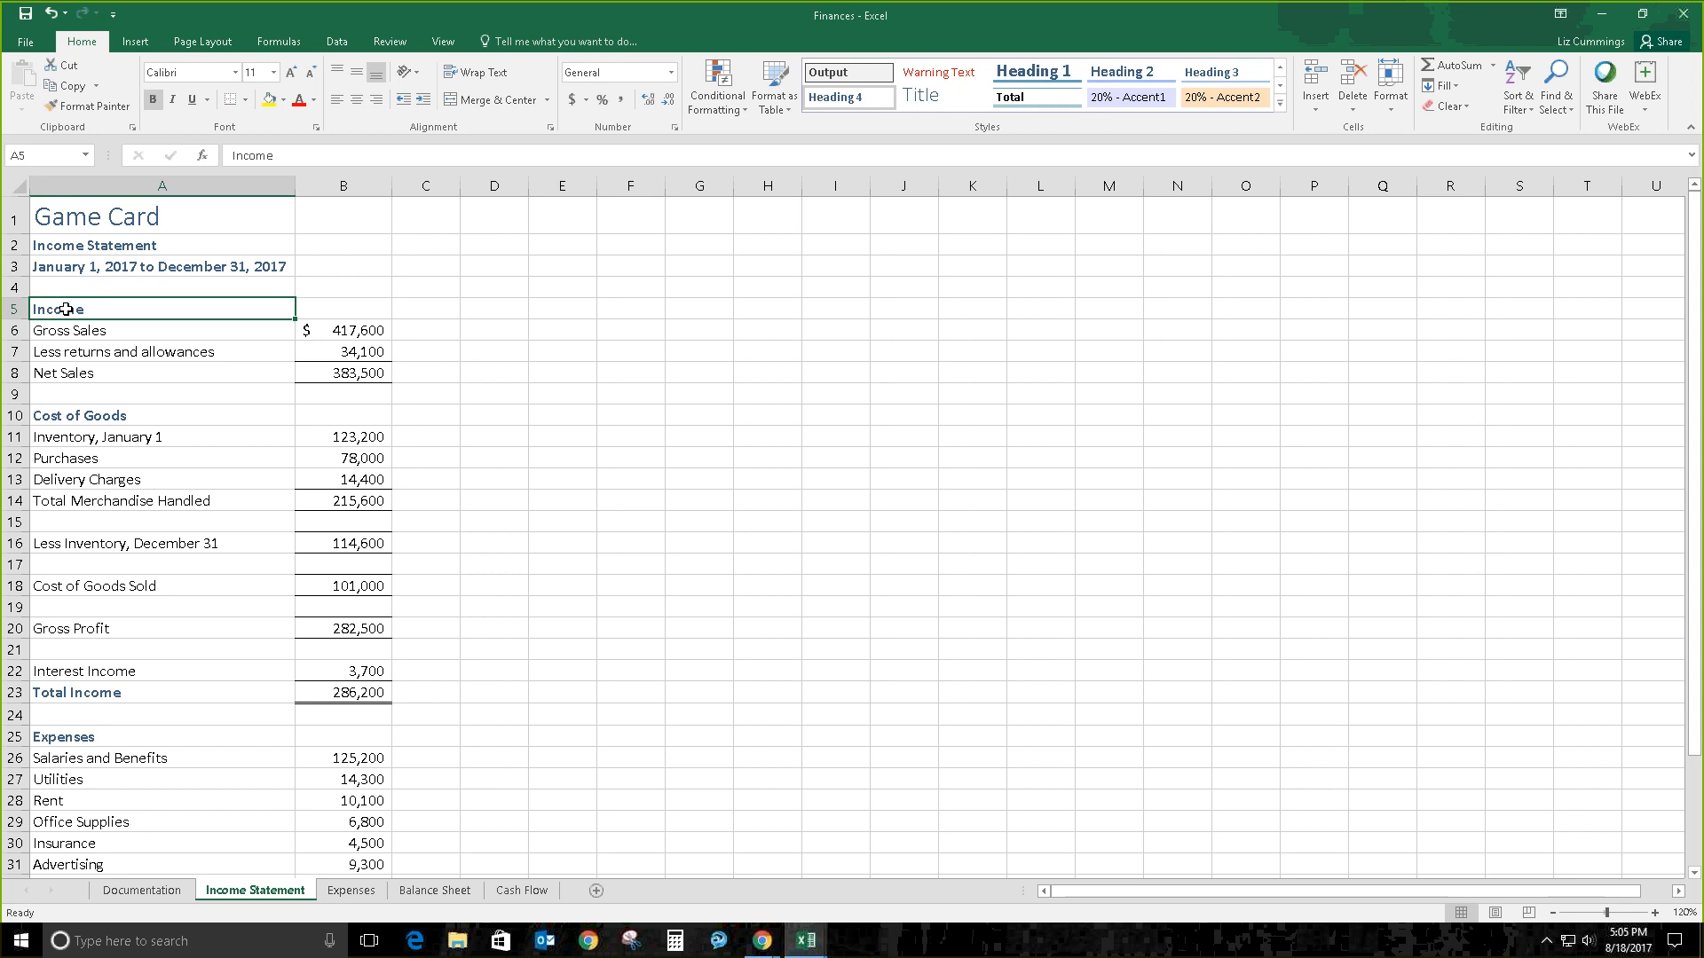
pyautogui.press('Tab')
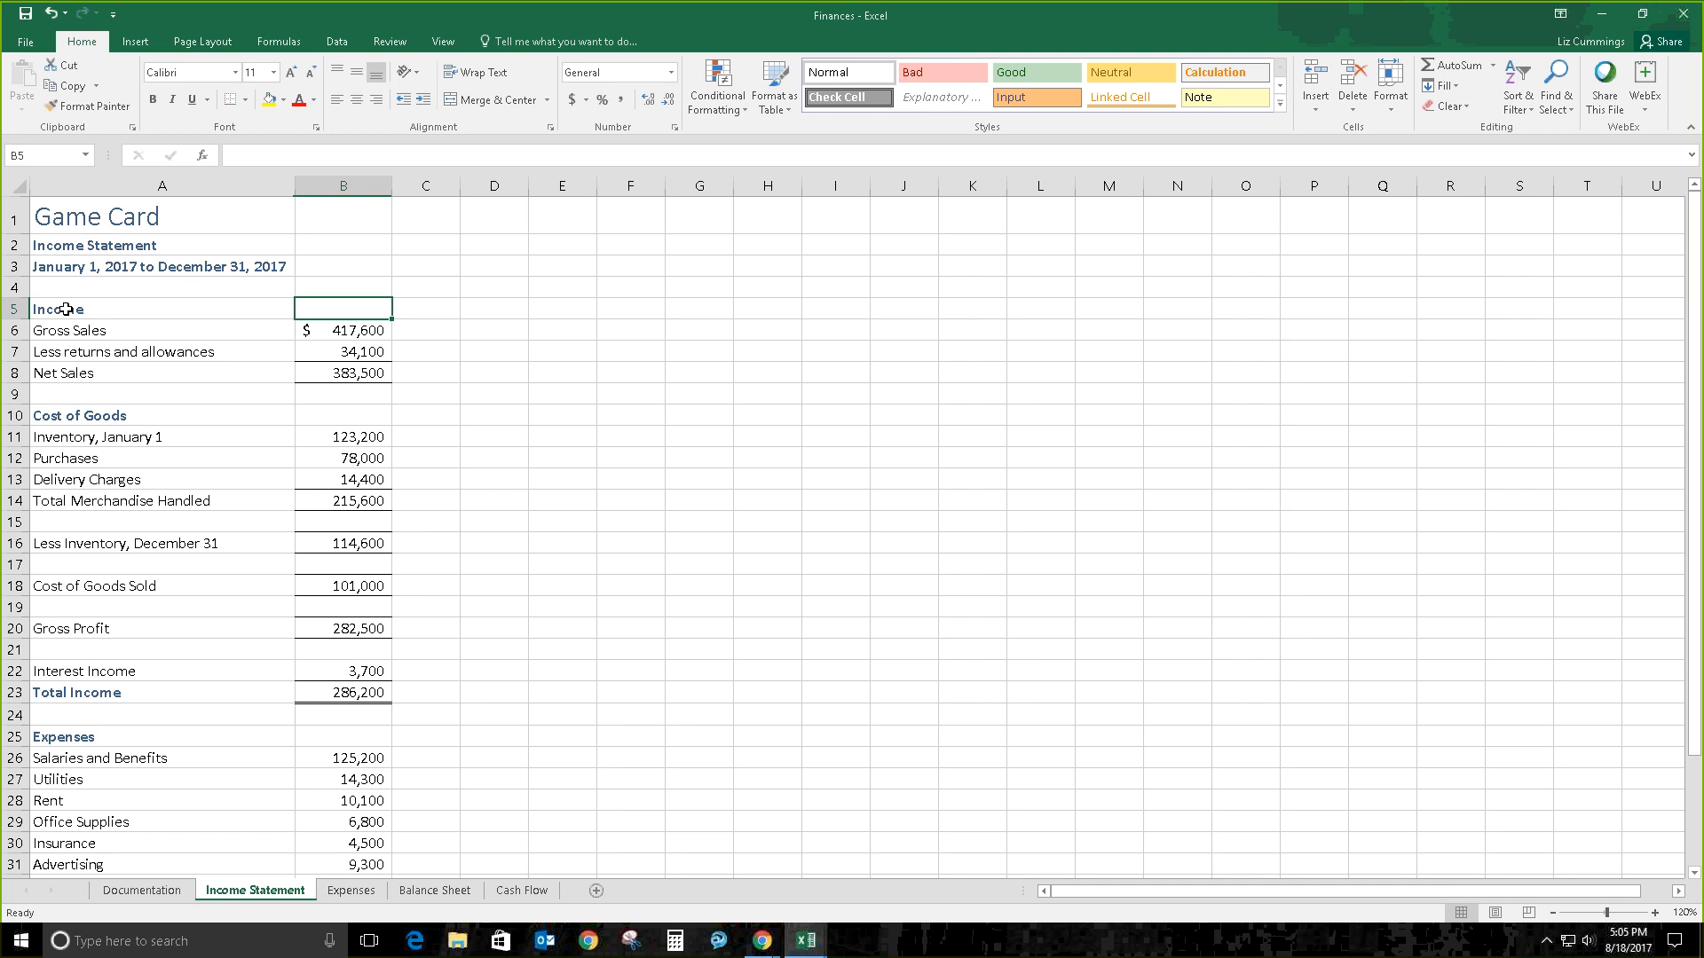
pyautogui.scroll(-10, 65, 309)
pyautogui.scroll(7, 66, 309)
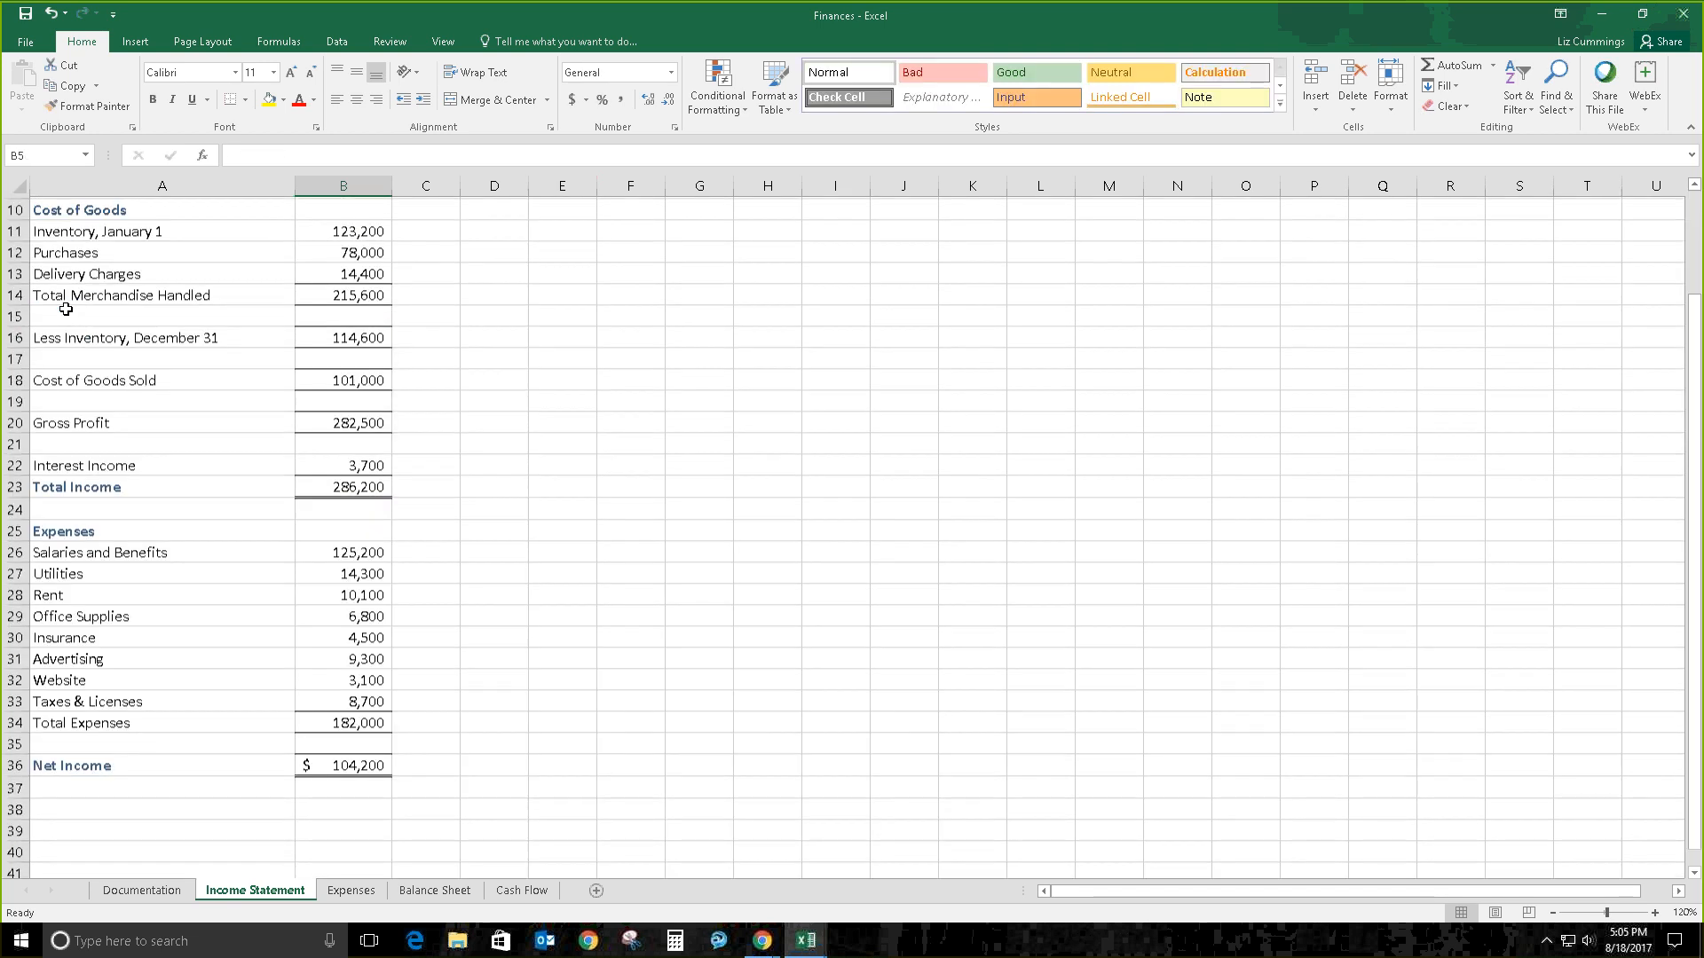
pyautogui.scroll(3, 66, 309)
pyautogui.scroll(-8, 66, 308)
pyautogui.scroll(8, 66, 309)
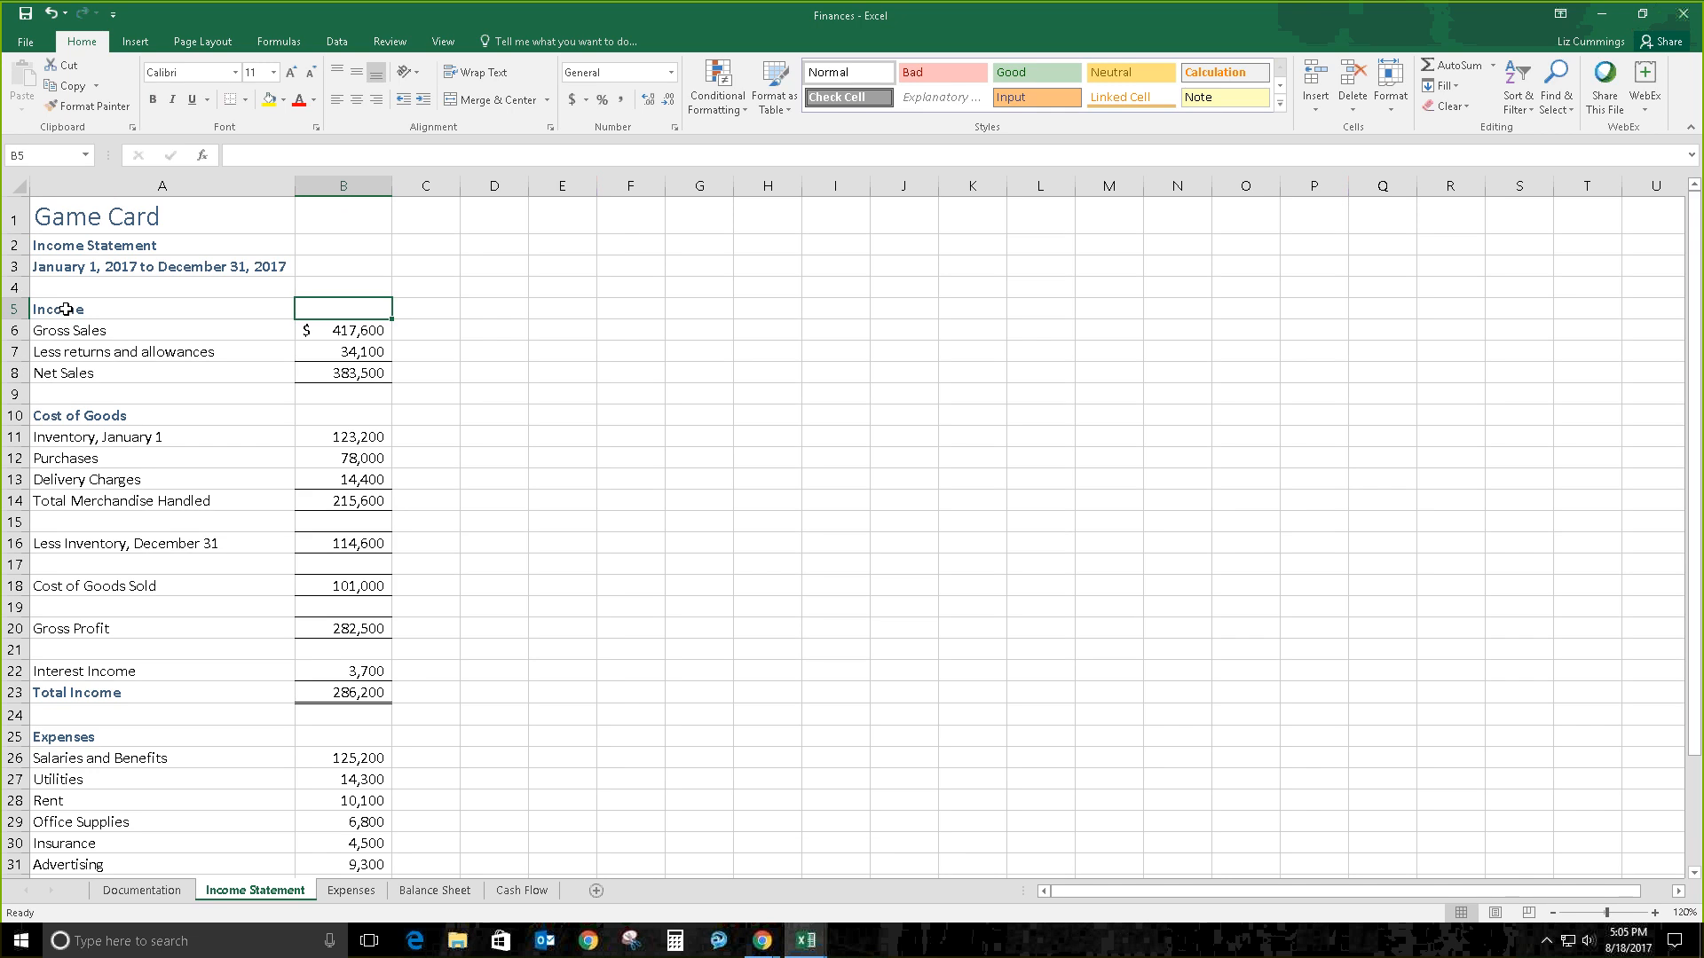
pyautogui.hotkey('ctrl', 'Home')
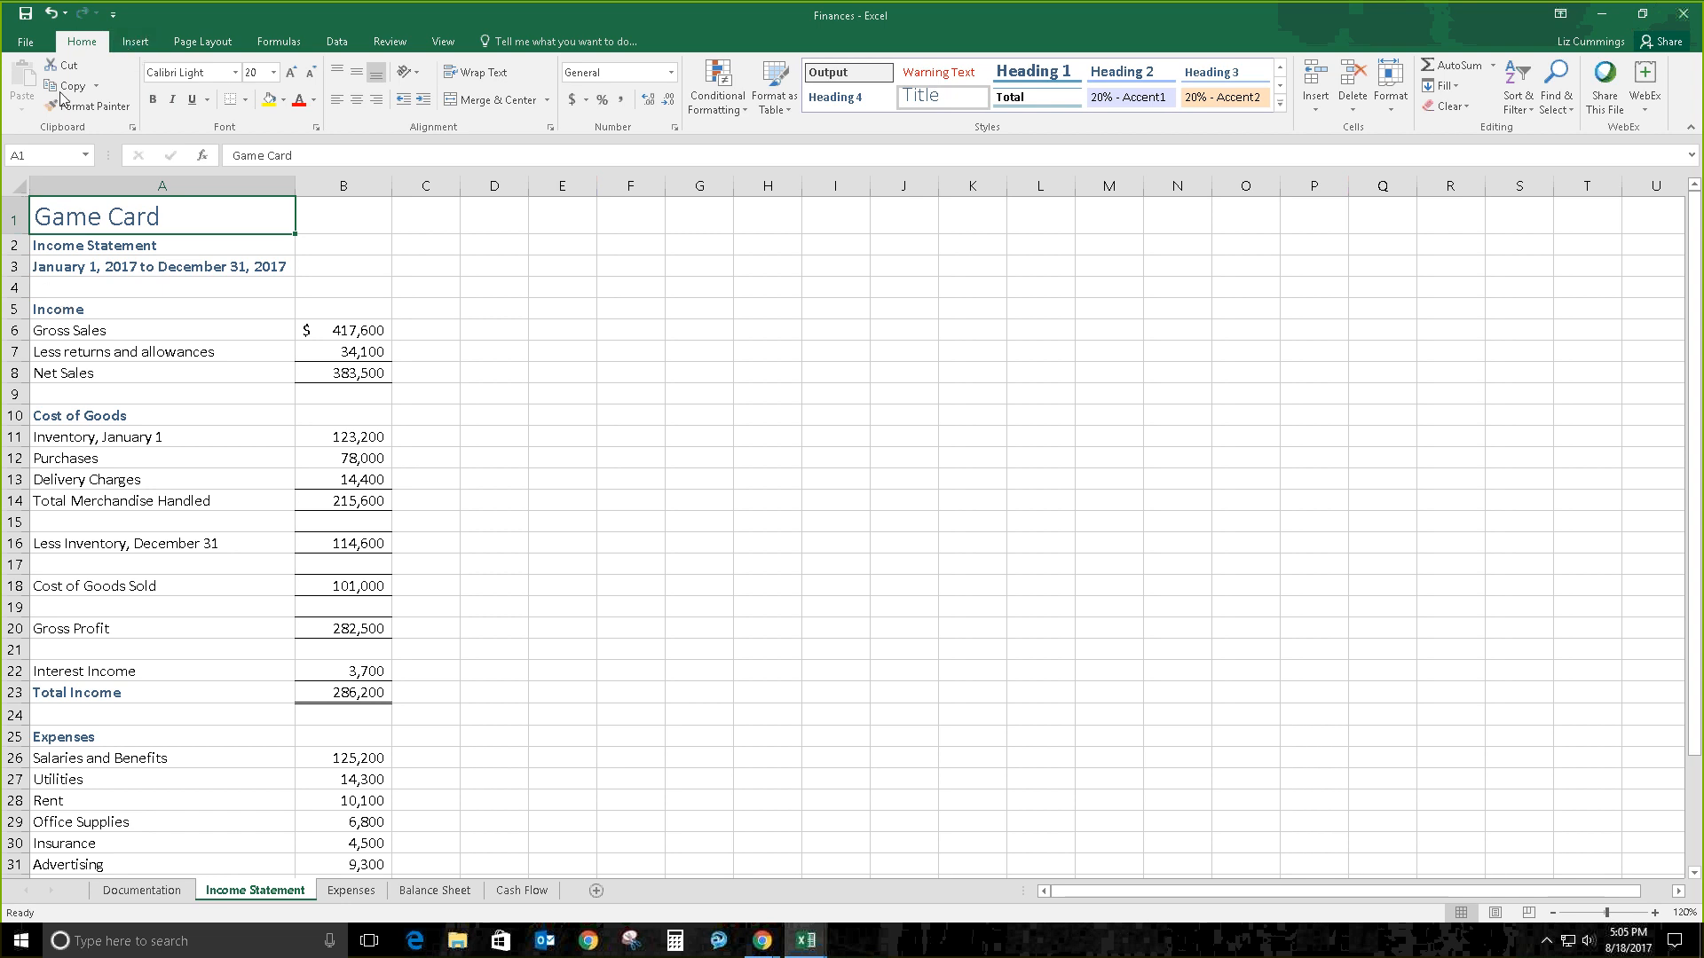
pyautogui.click(197, 42)
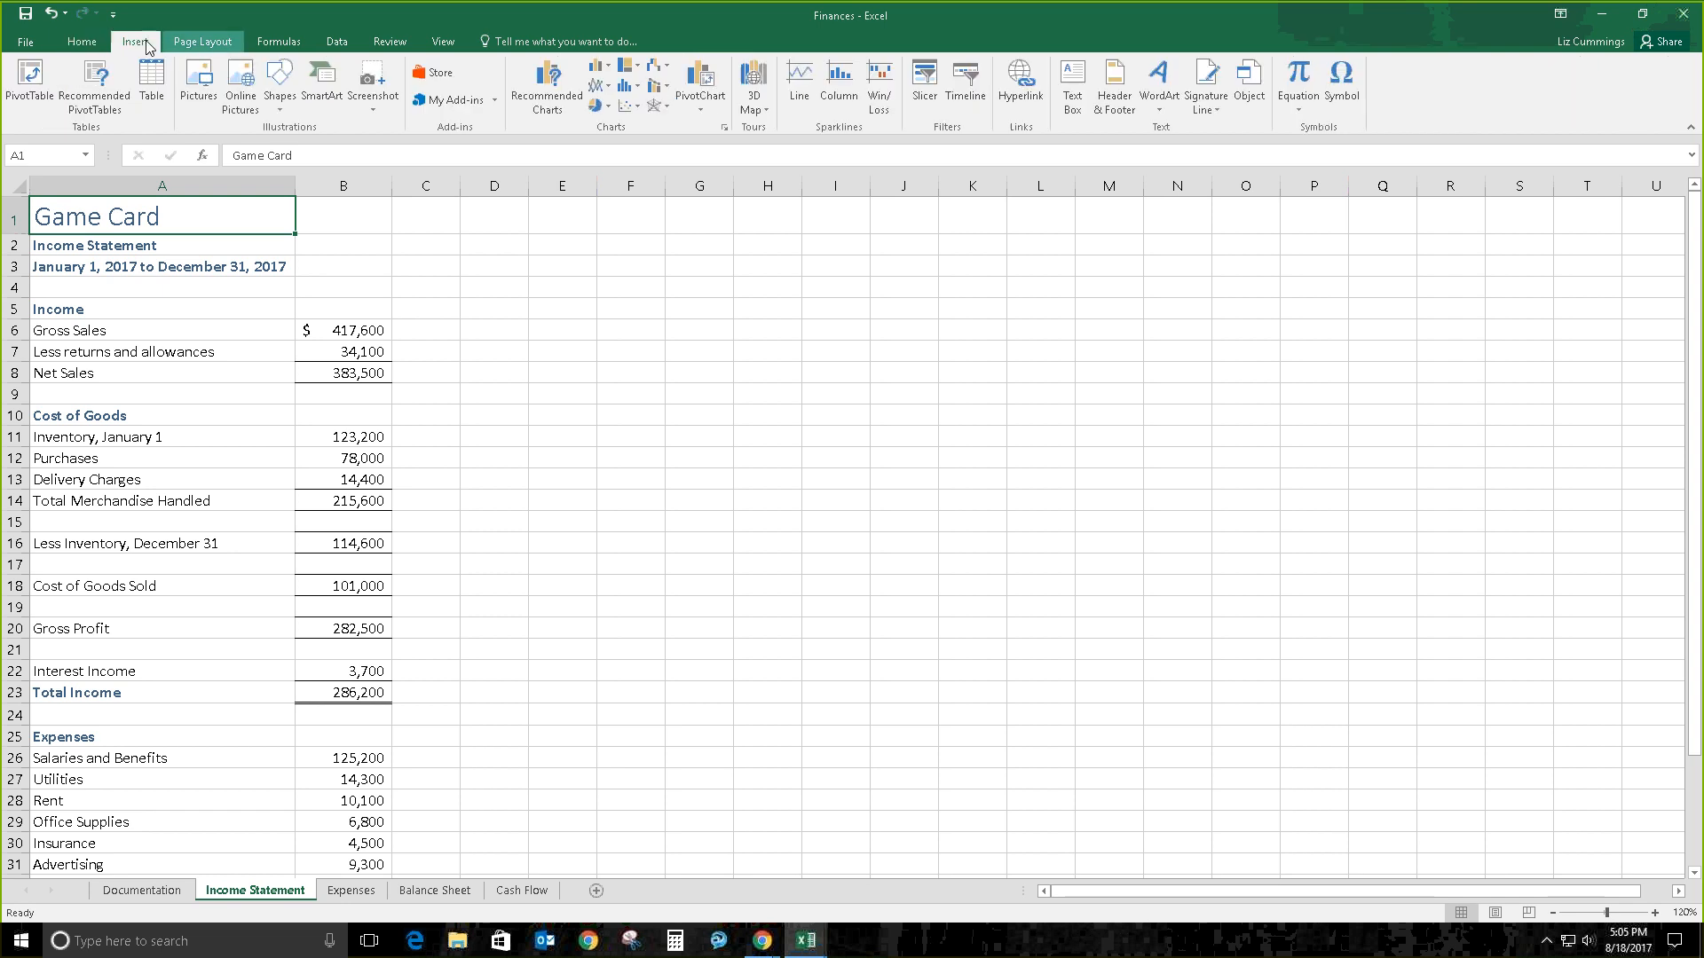
pyautogui.click(86, 43)
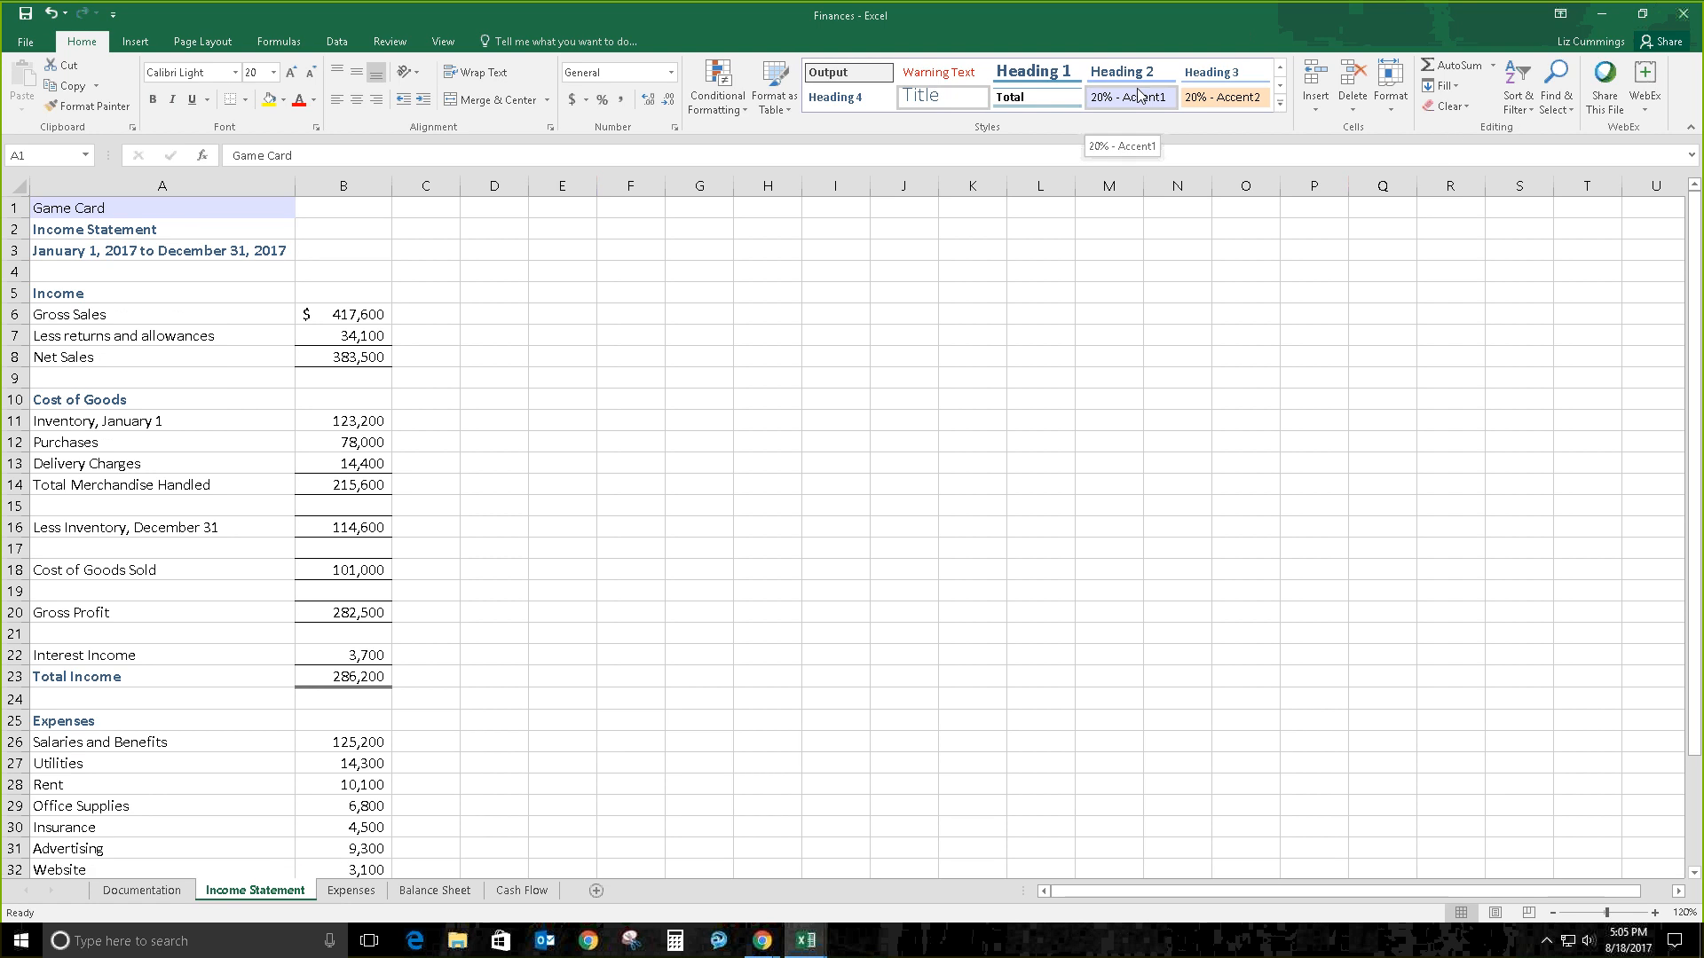
pyautogui.click(1557, 104)
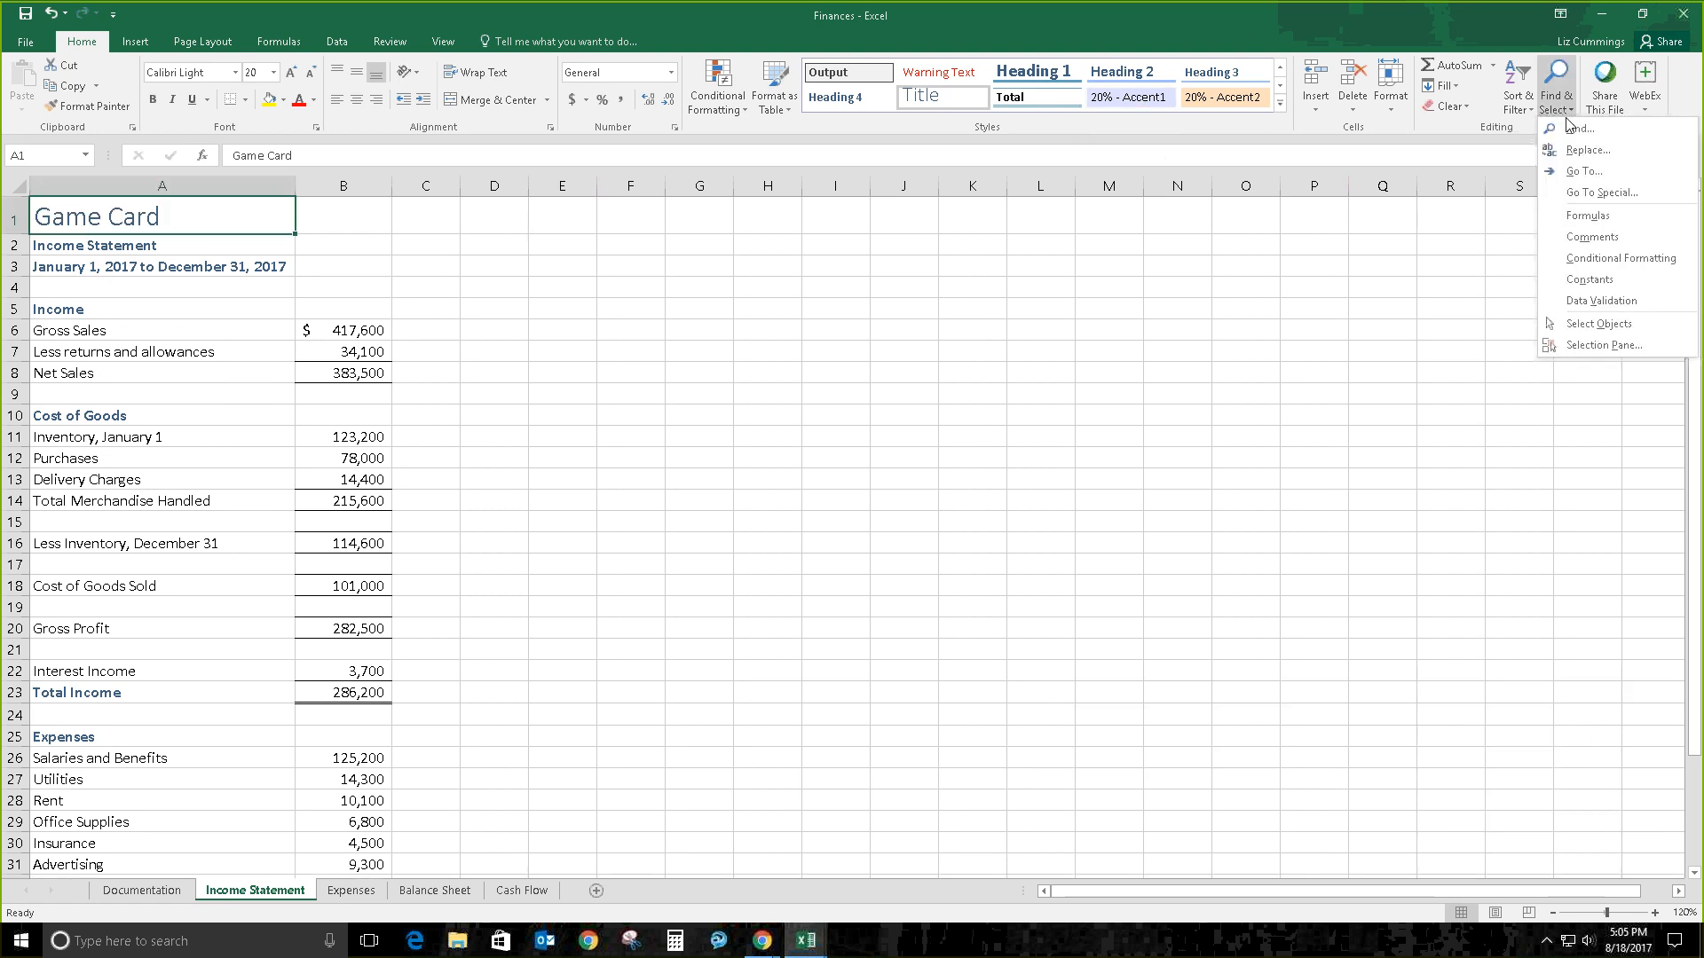
pyautogui.click(1583, 171)
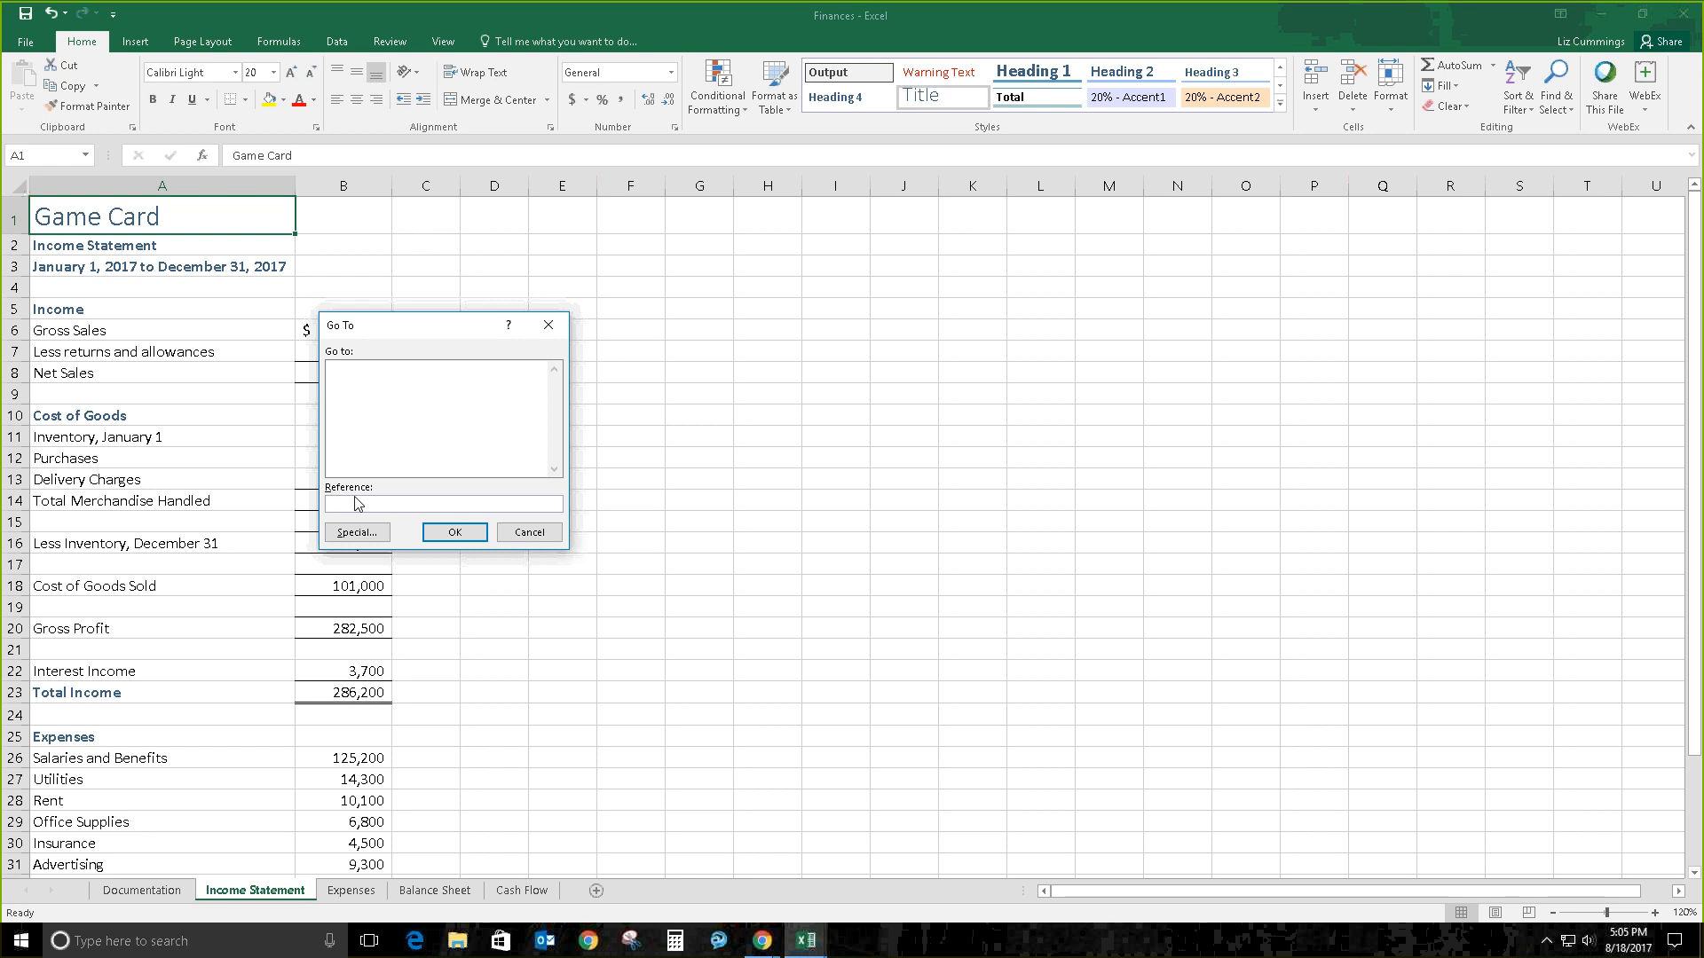
pyautogui.write('B34')
pyautogui.click(456, 531)
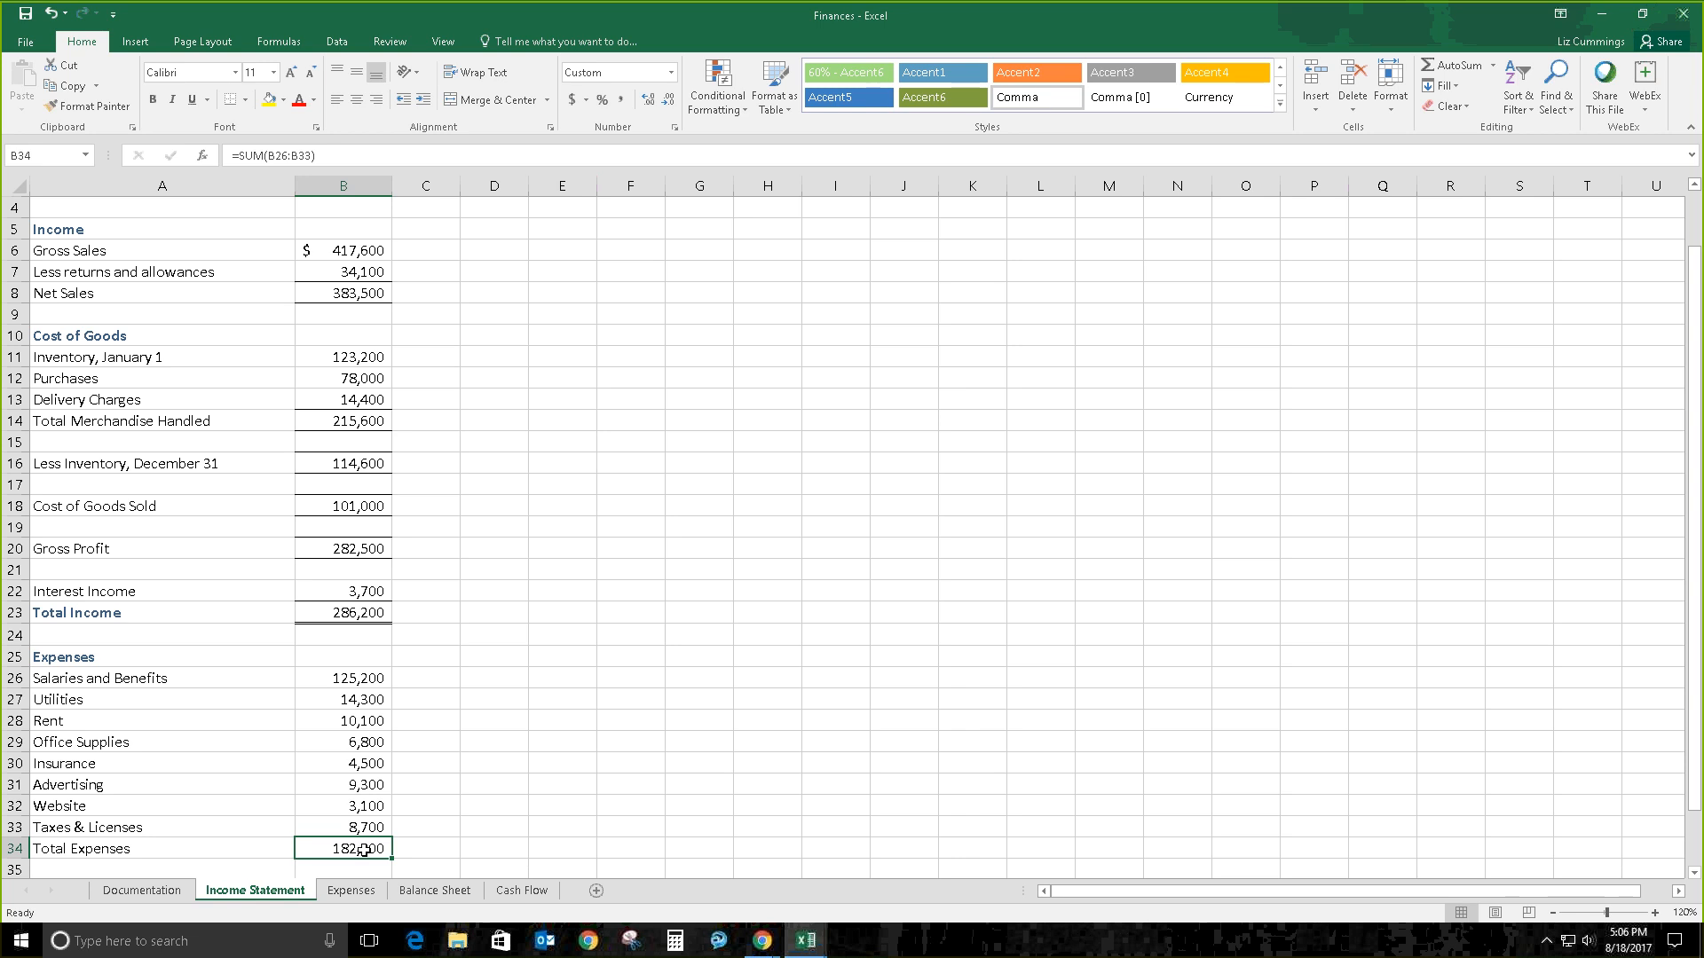
pyautogui.click(25, 157)
pyautogui.write('A1')
pyautogui.press('Return')
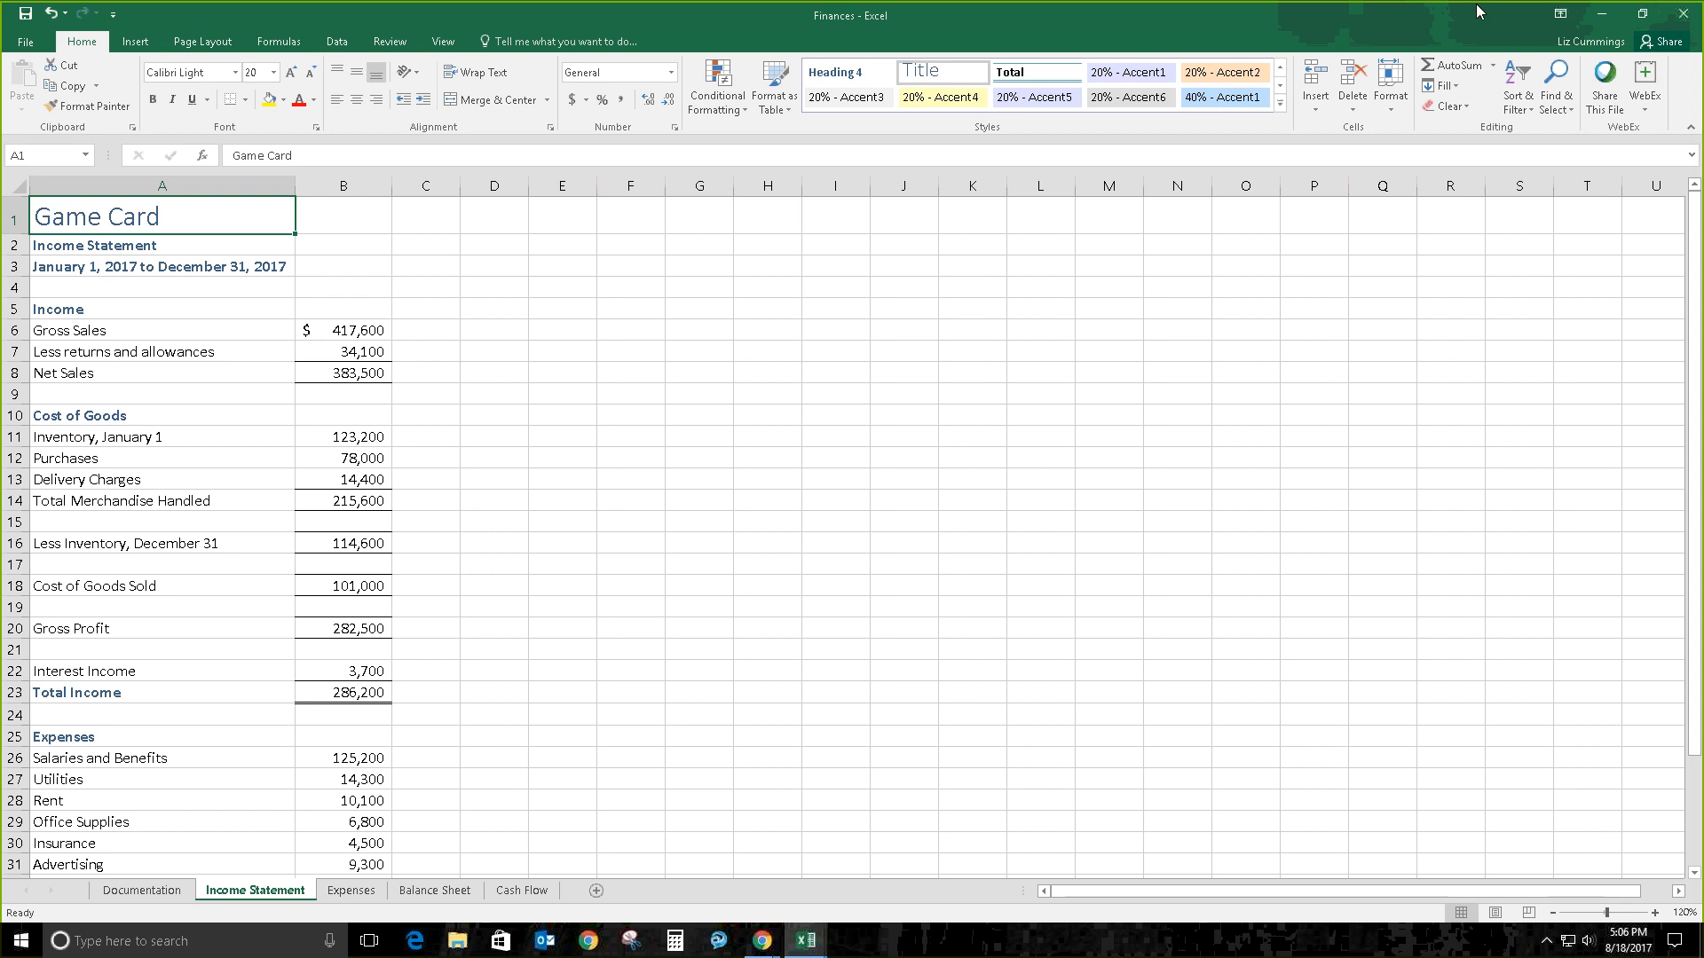
pyautogui.click(1570, 114)
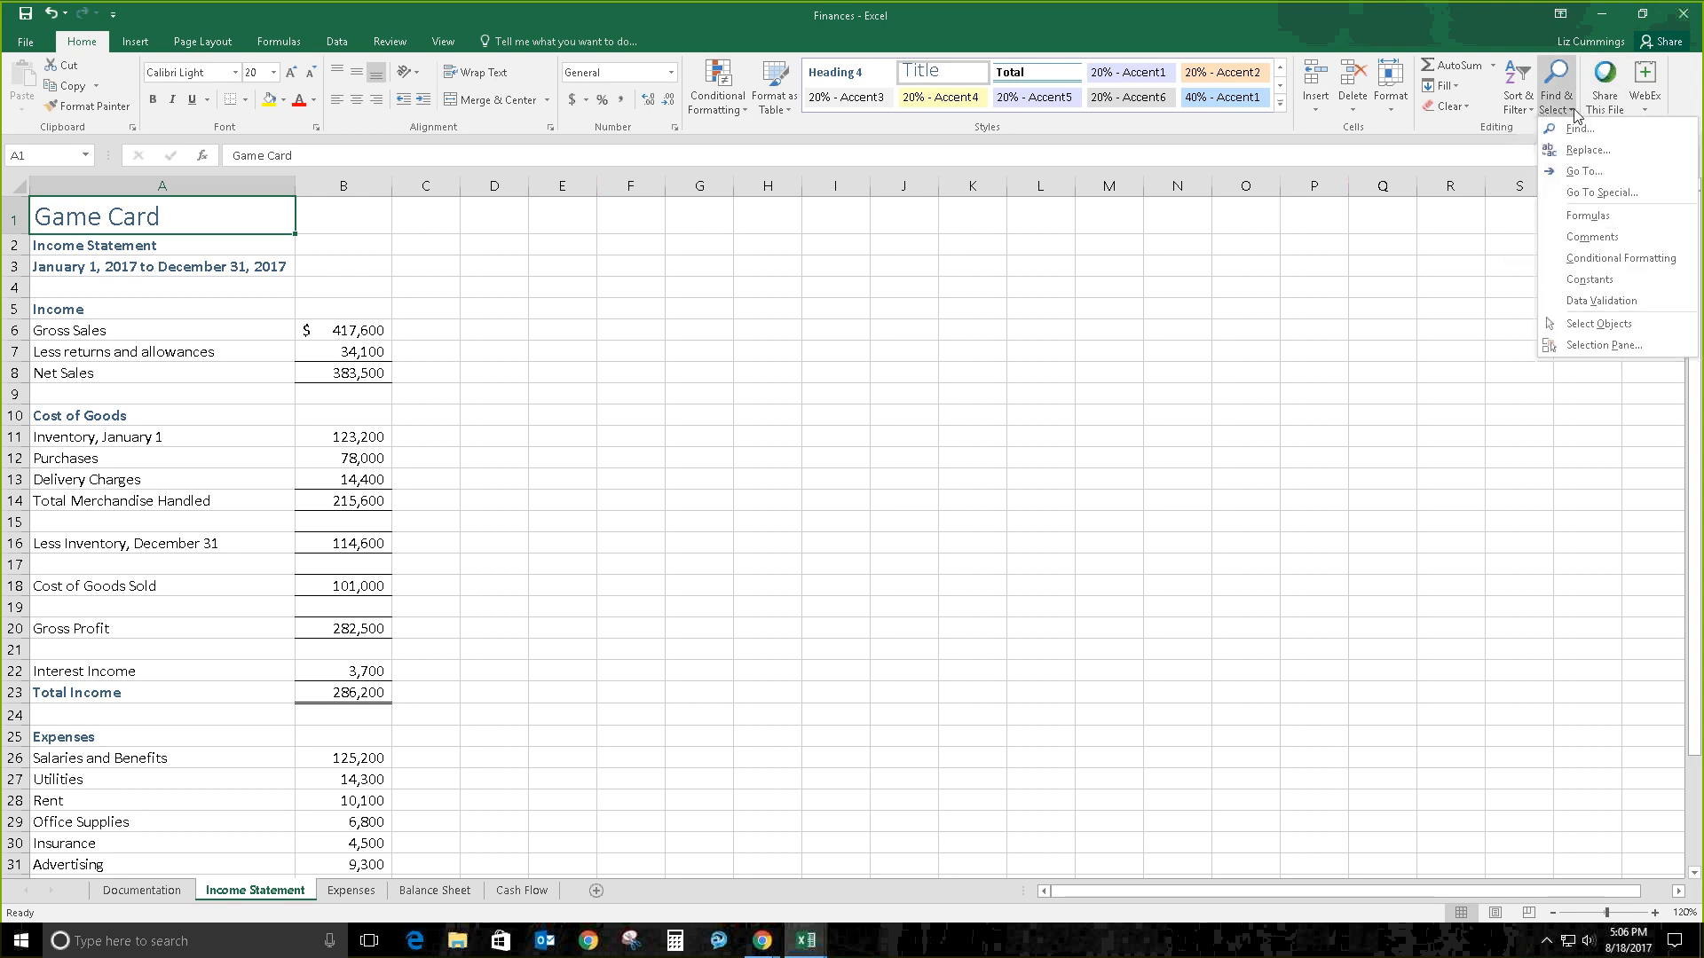
pyautogui.click(1545, 181)
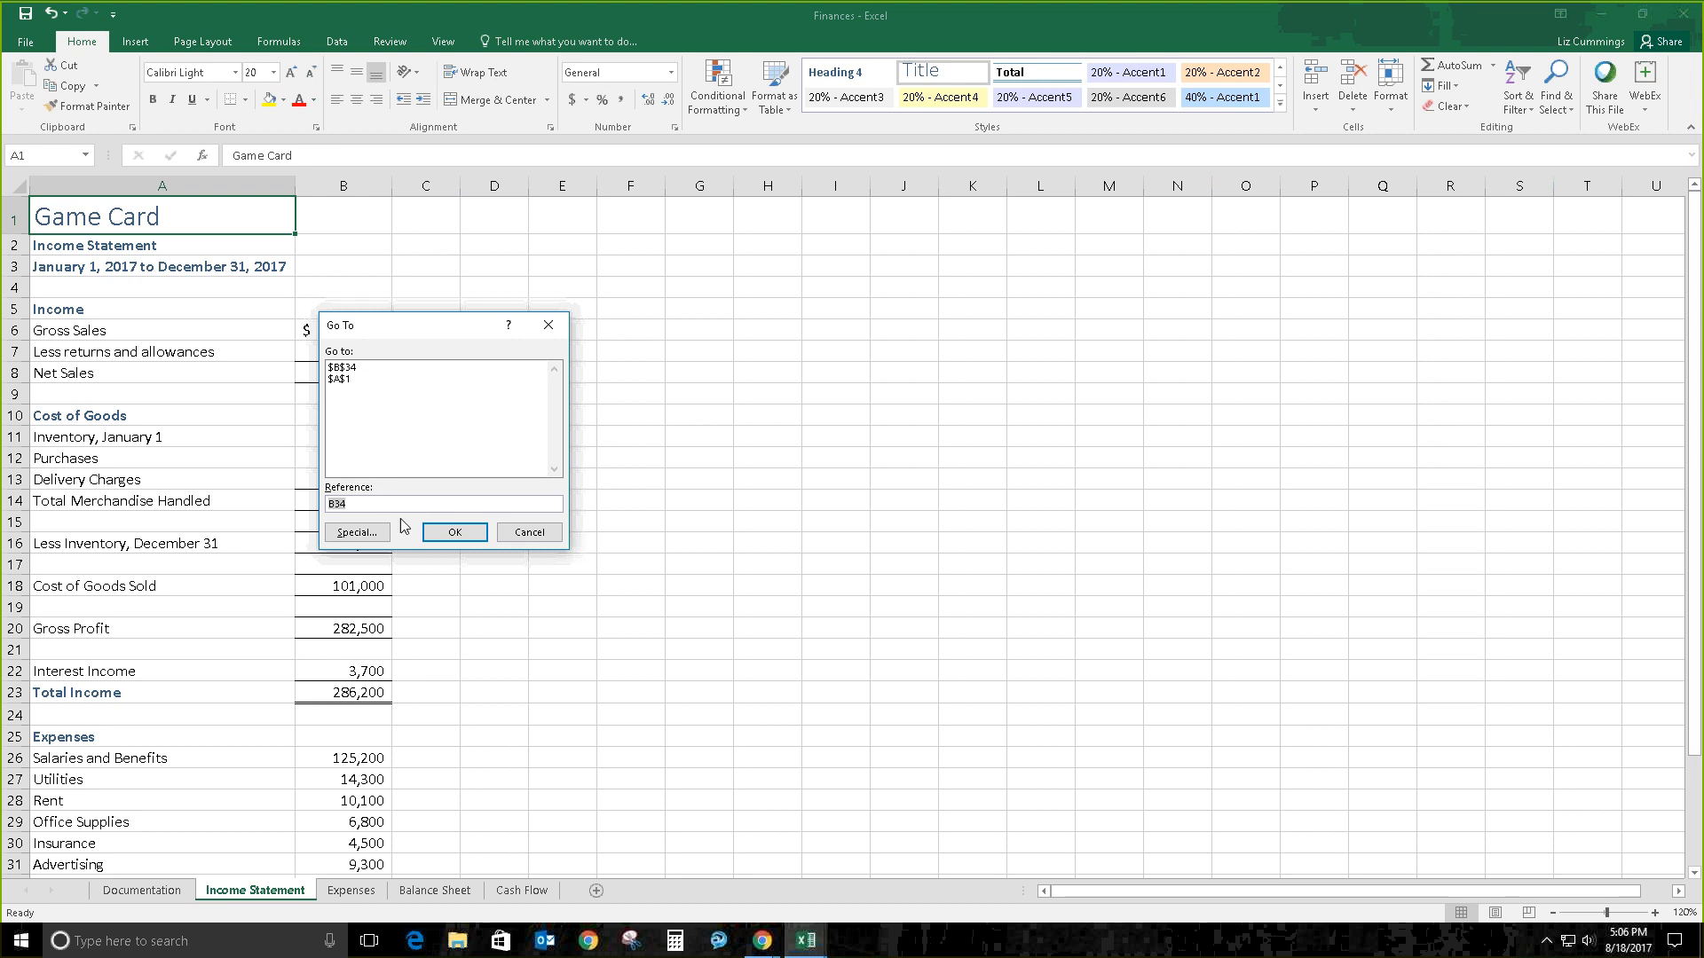
pyautogui.click(451, 535)
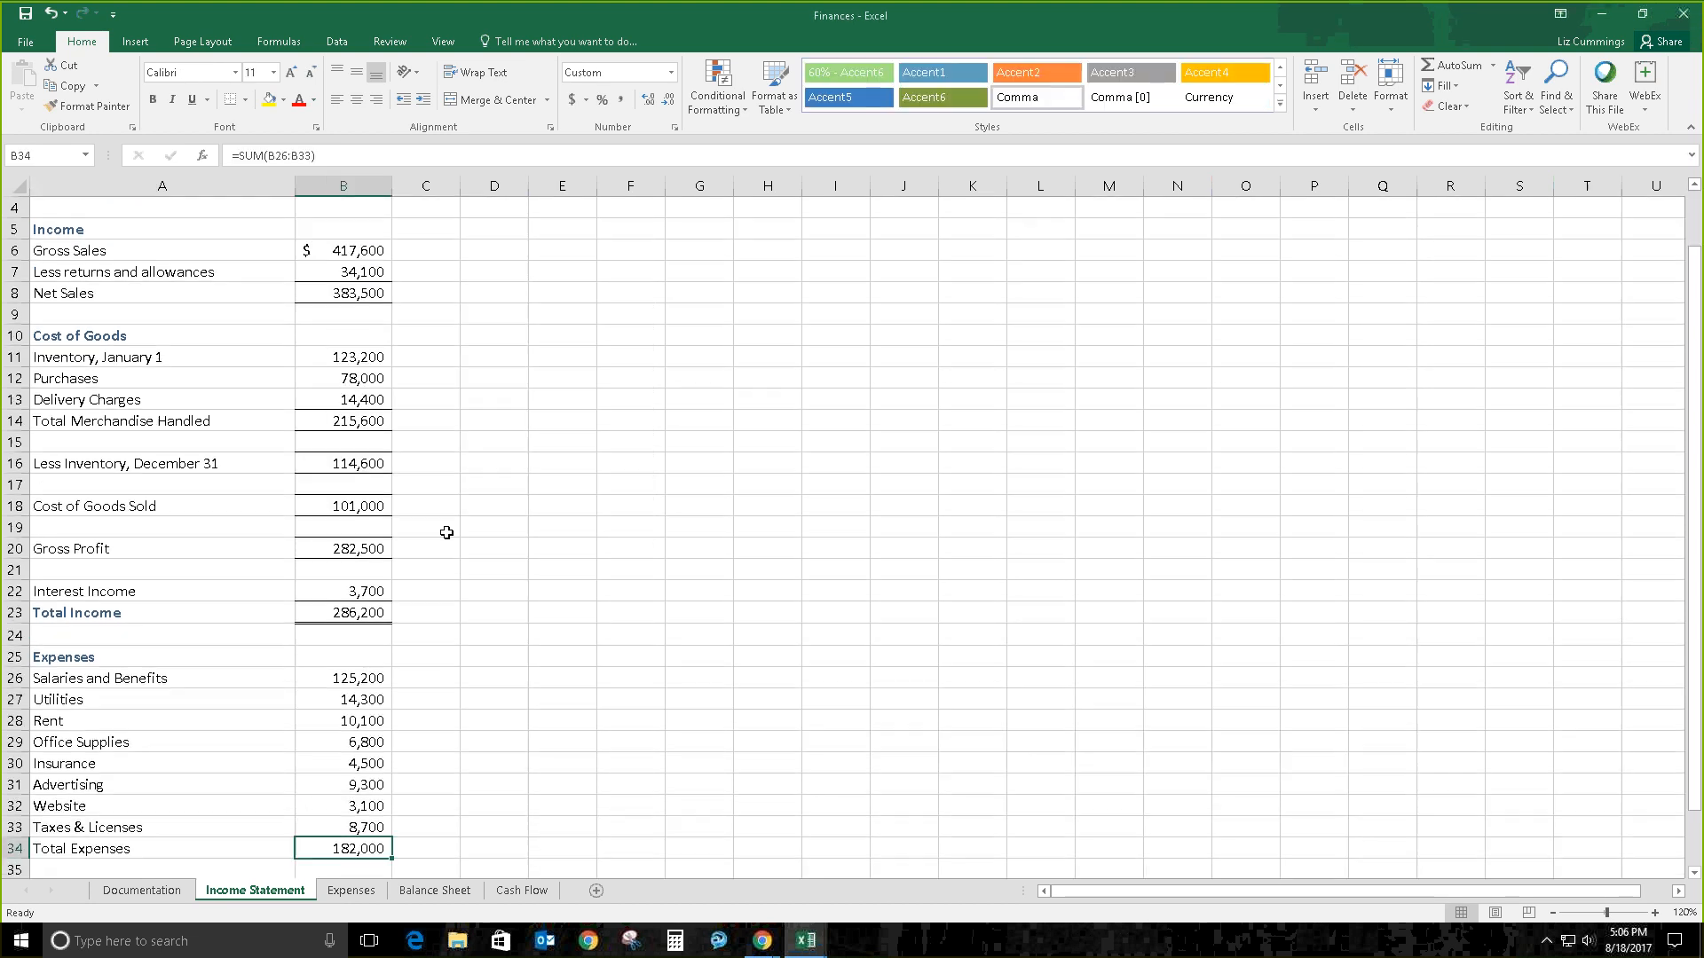
pyautogui.click(56, 160)
pyautogui.write('A1')
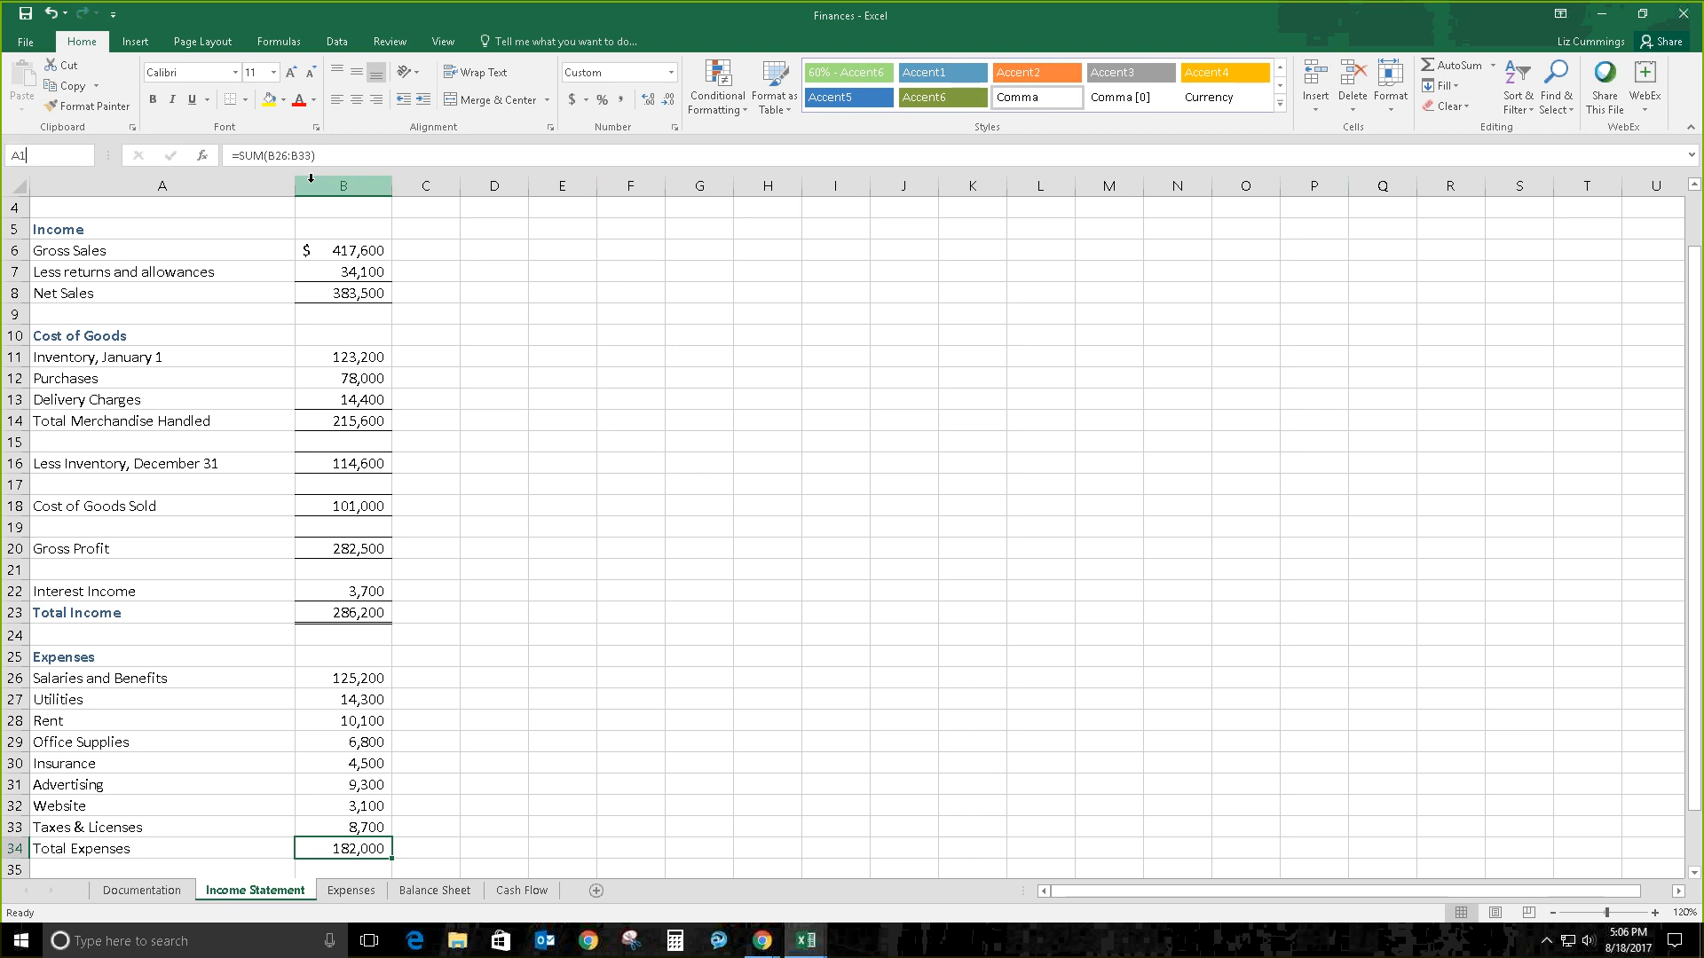
pyautogui.press('Return')
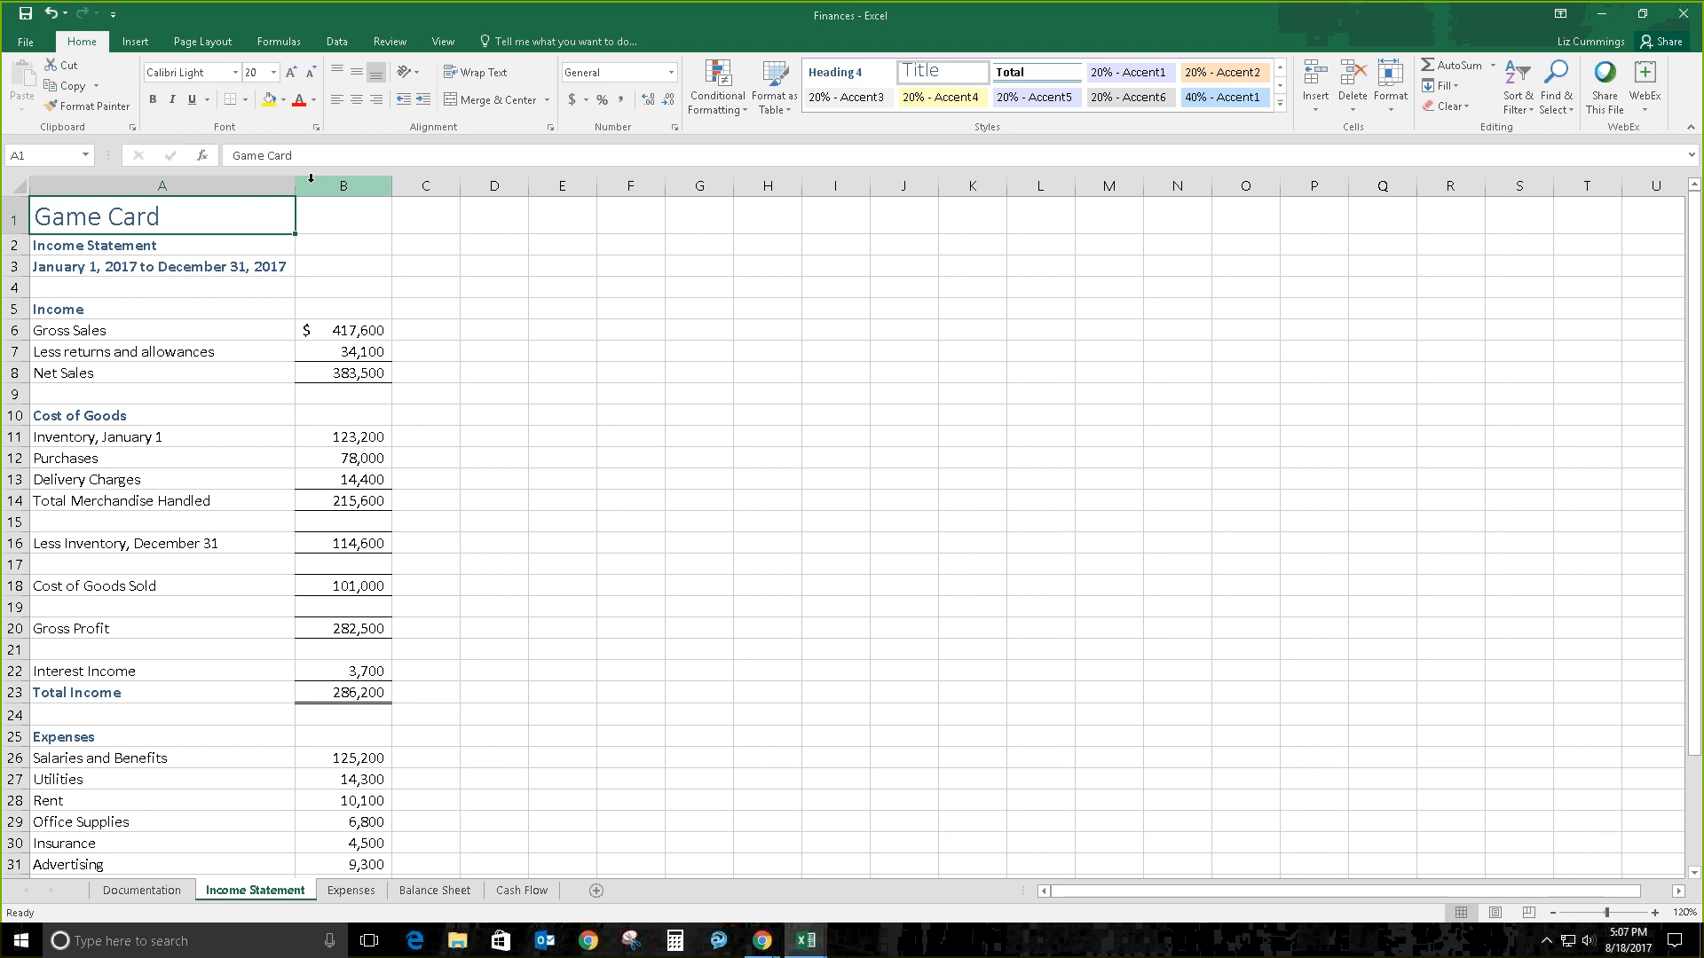
pyautogui.click(113, 311)
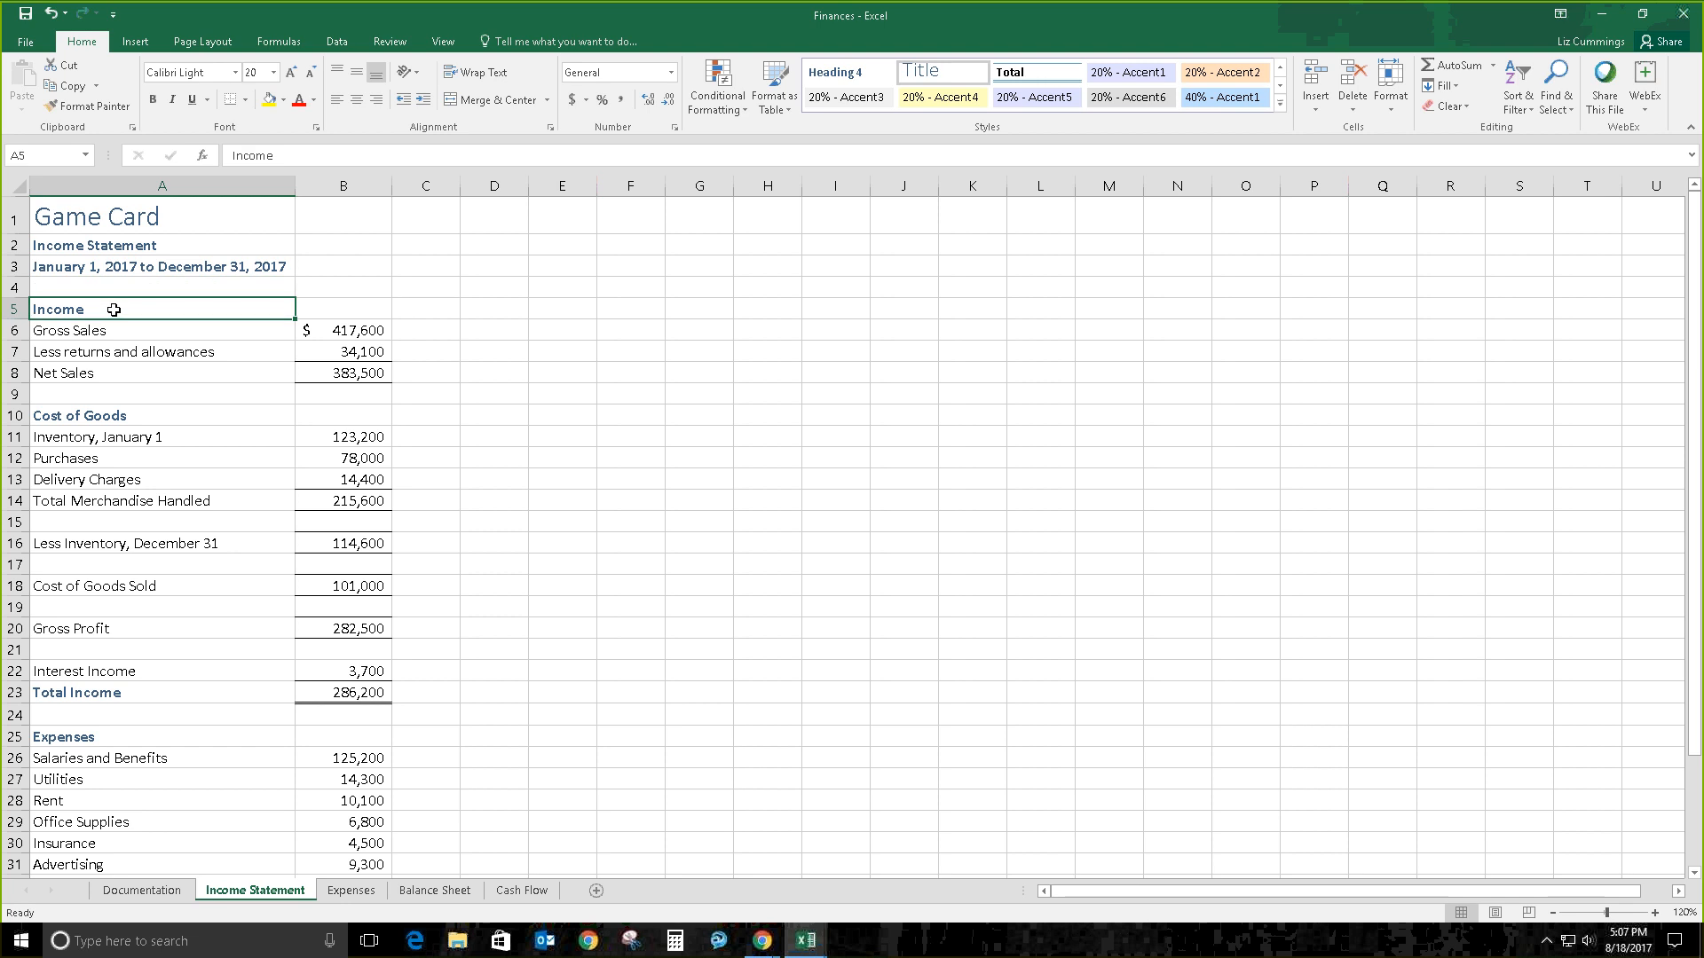
pyautogui.moveTo(123, 307); pyautogui.dragTo(352, 374)
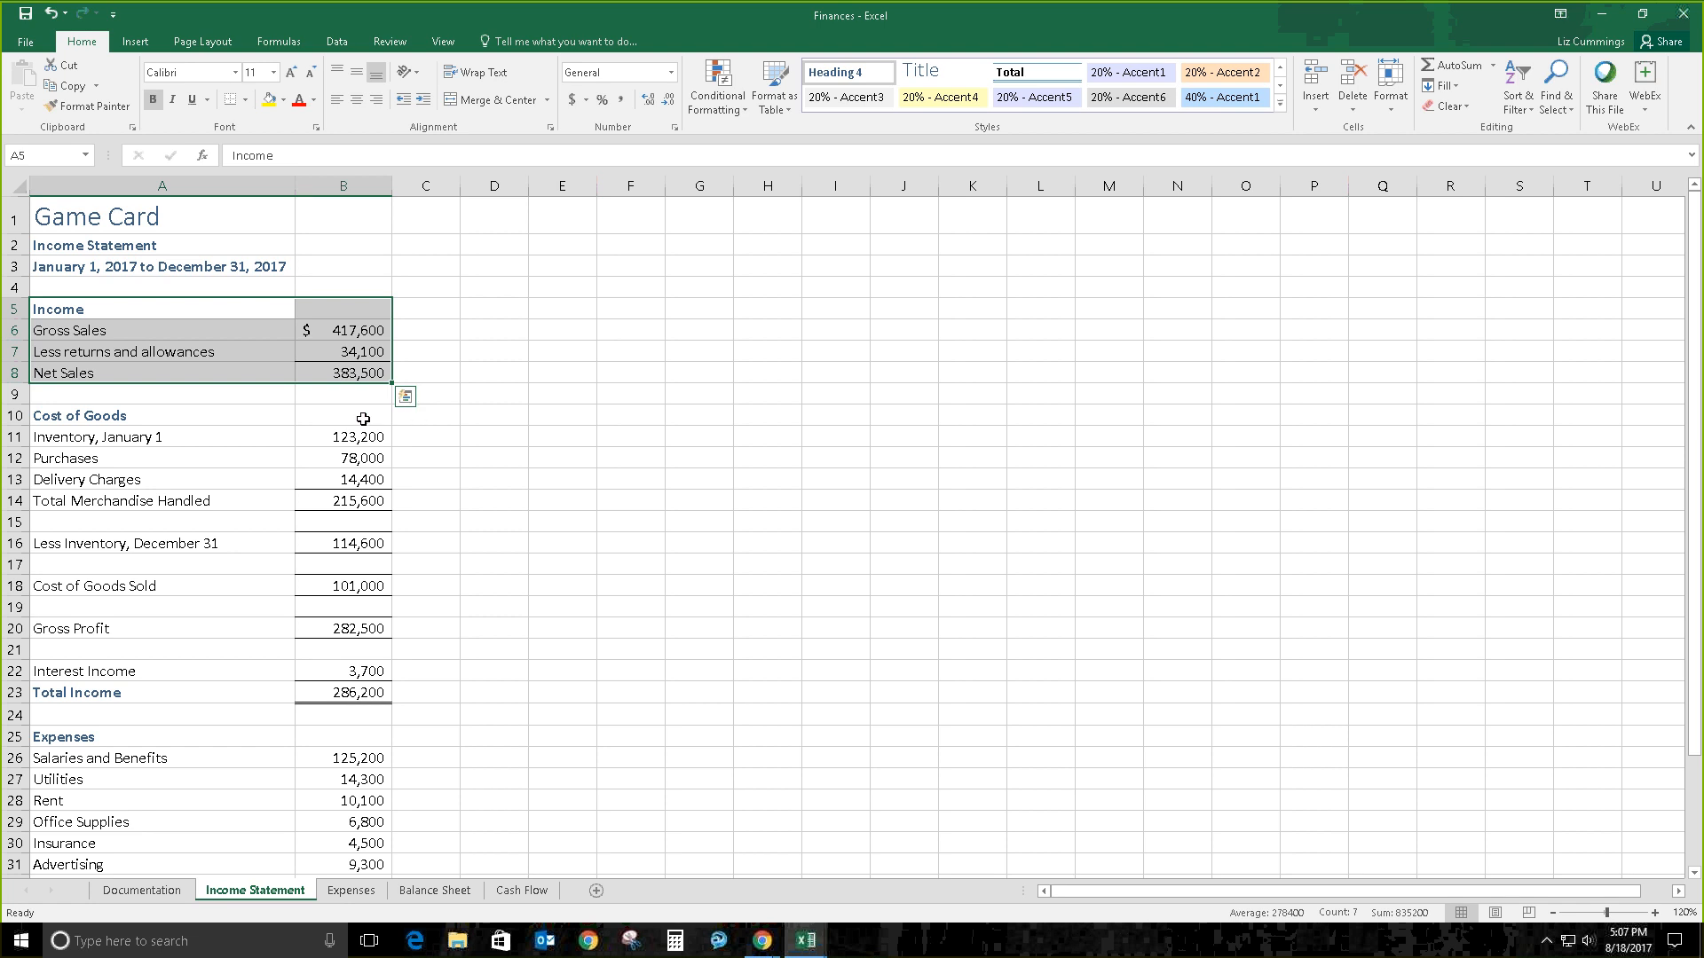
pyautogui.click(405, 396)
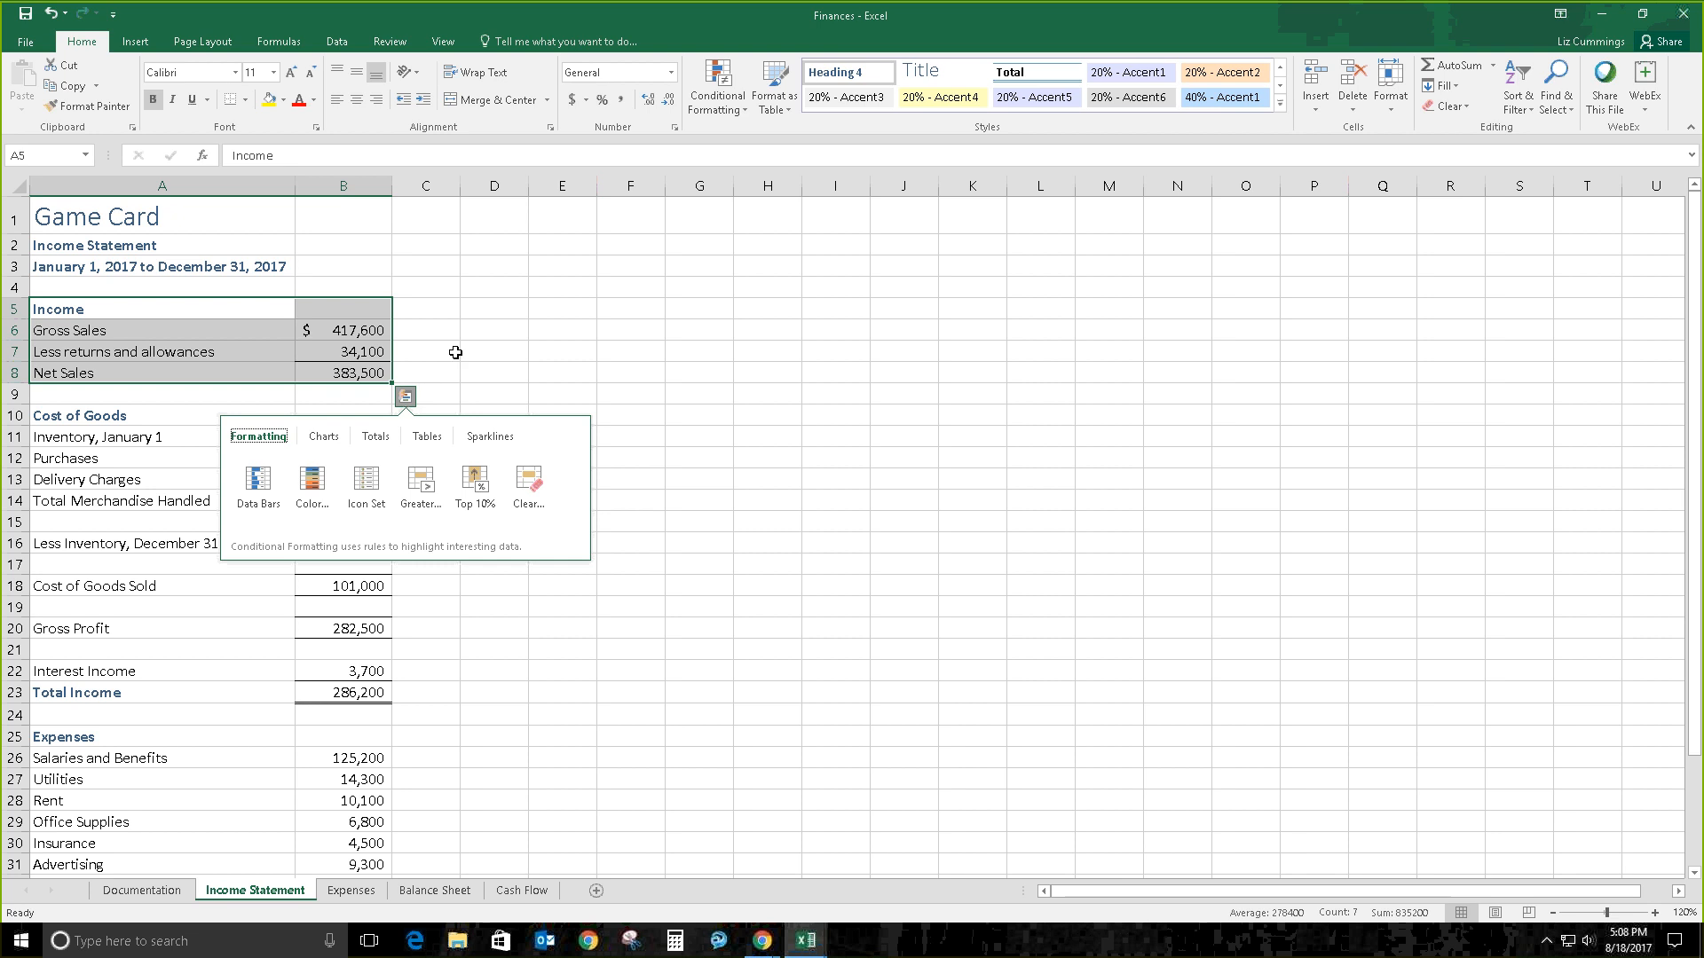
pyautogui.click(503, 302)
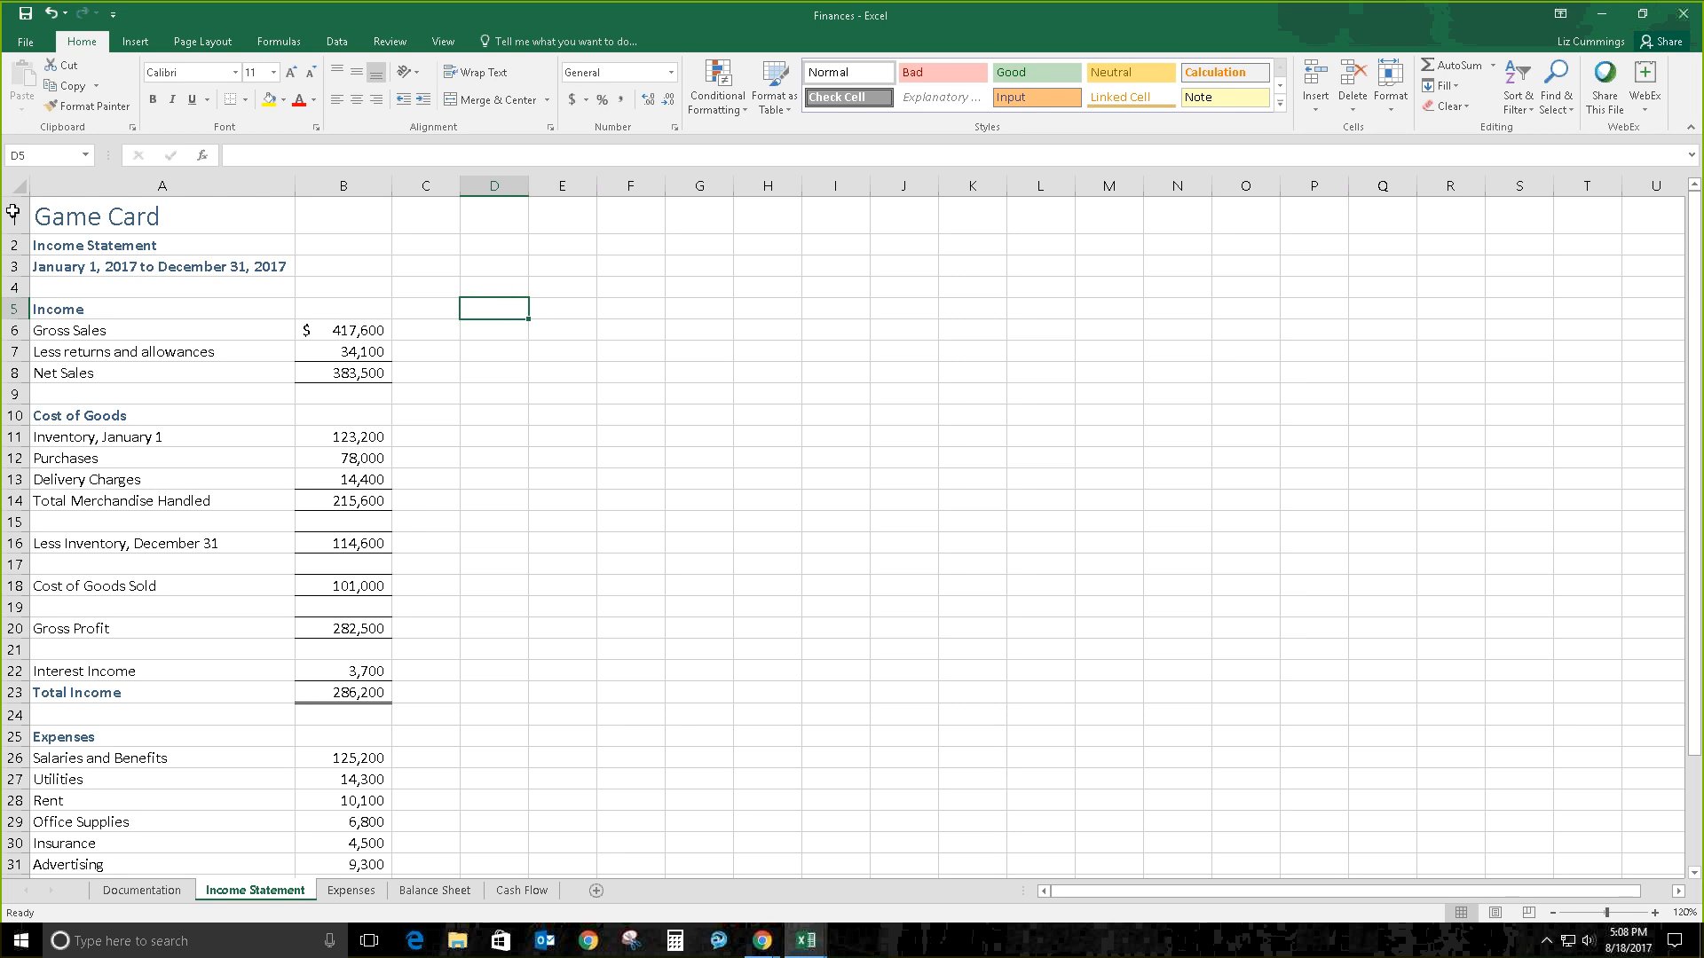
# Step: Select the Income block A5:B8, add the Cost of Goods block A10:B14, then clear the selection
pyautogui.click(78, 307)
pyautogui.moveTo(78, 307); pyautogui.dragTo(353, 376)
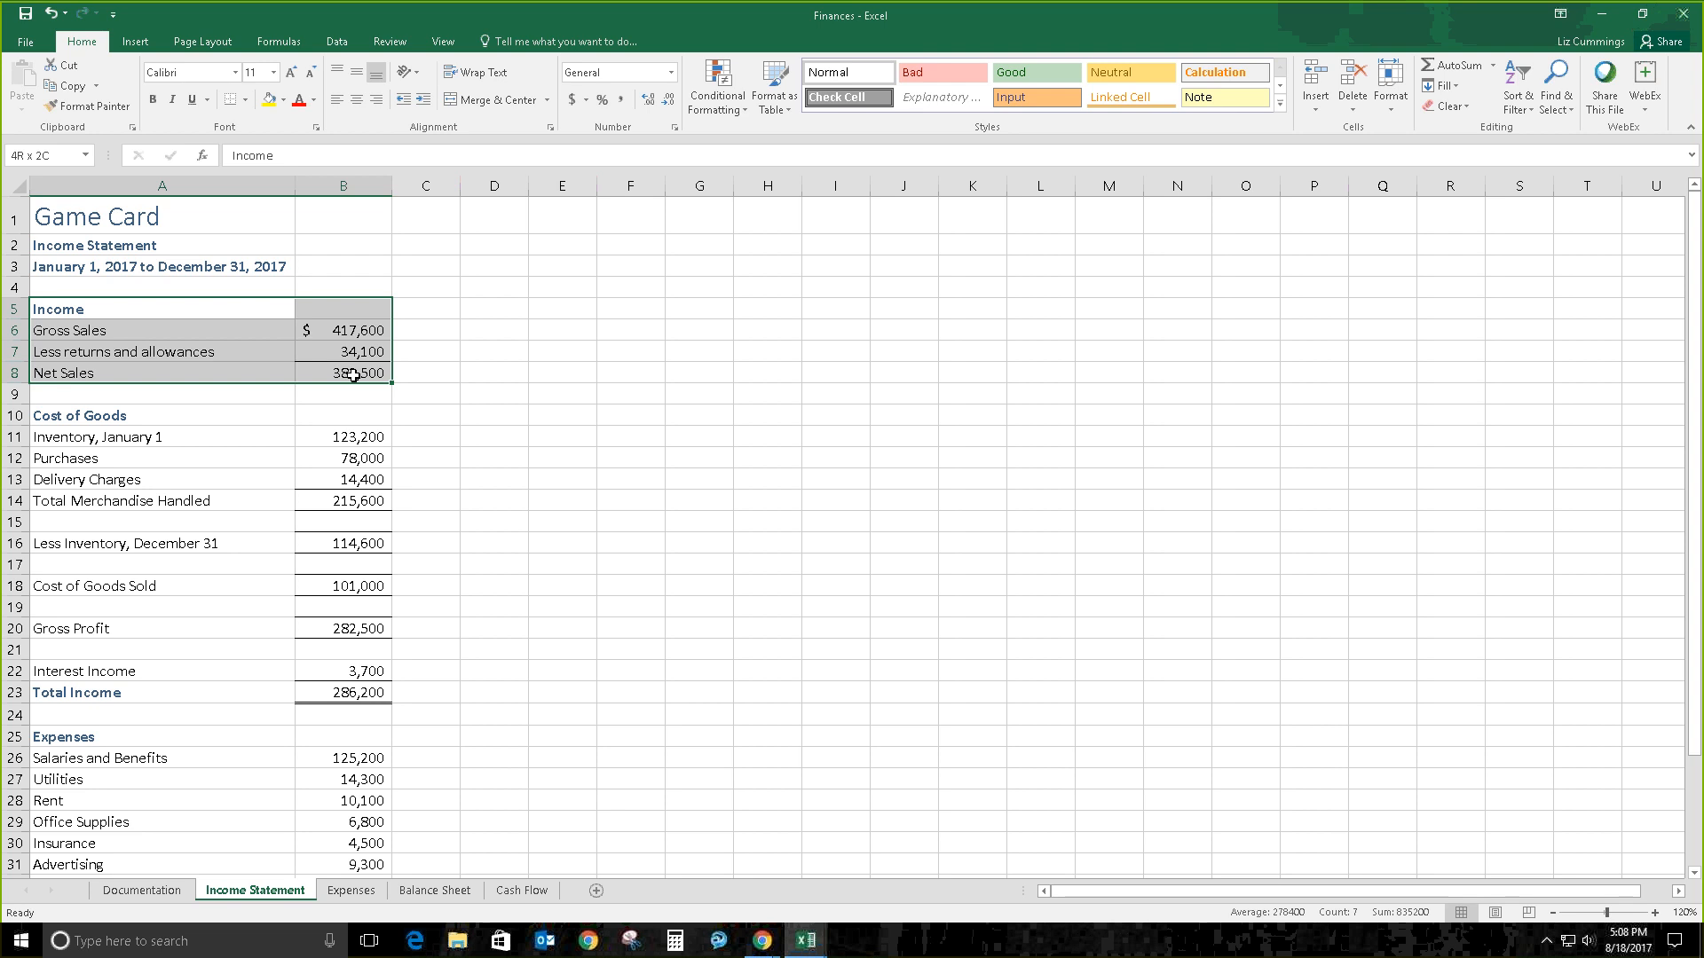
pyautogui.moveTo(353, 376); pyautogui.dragTo(353, 376)
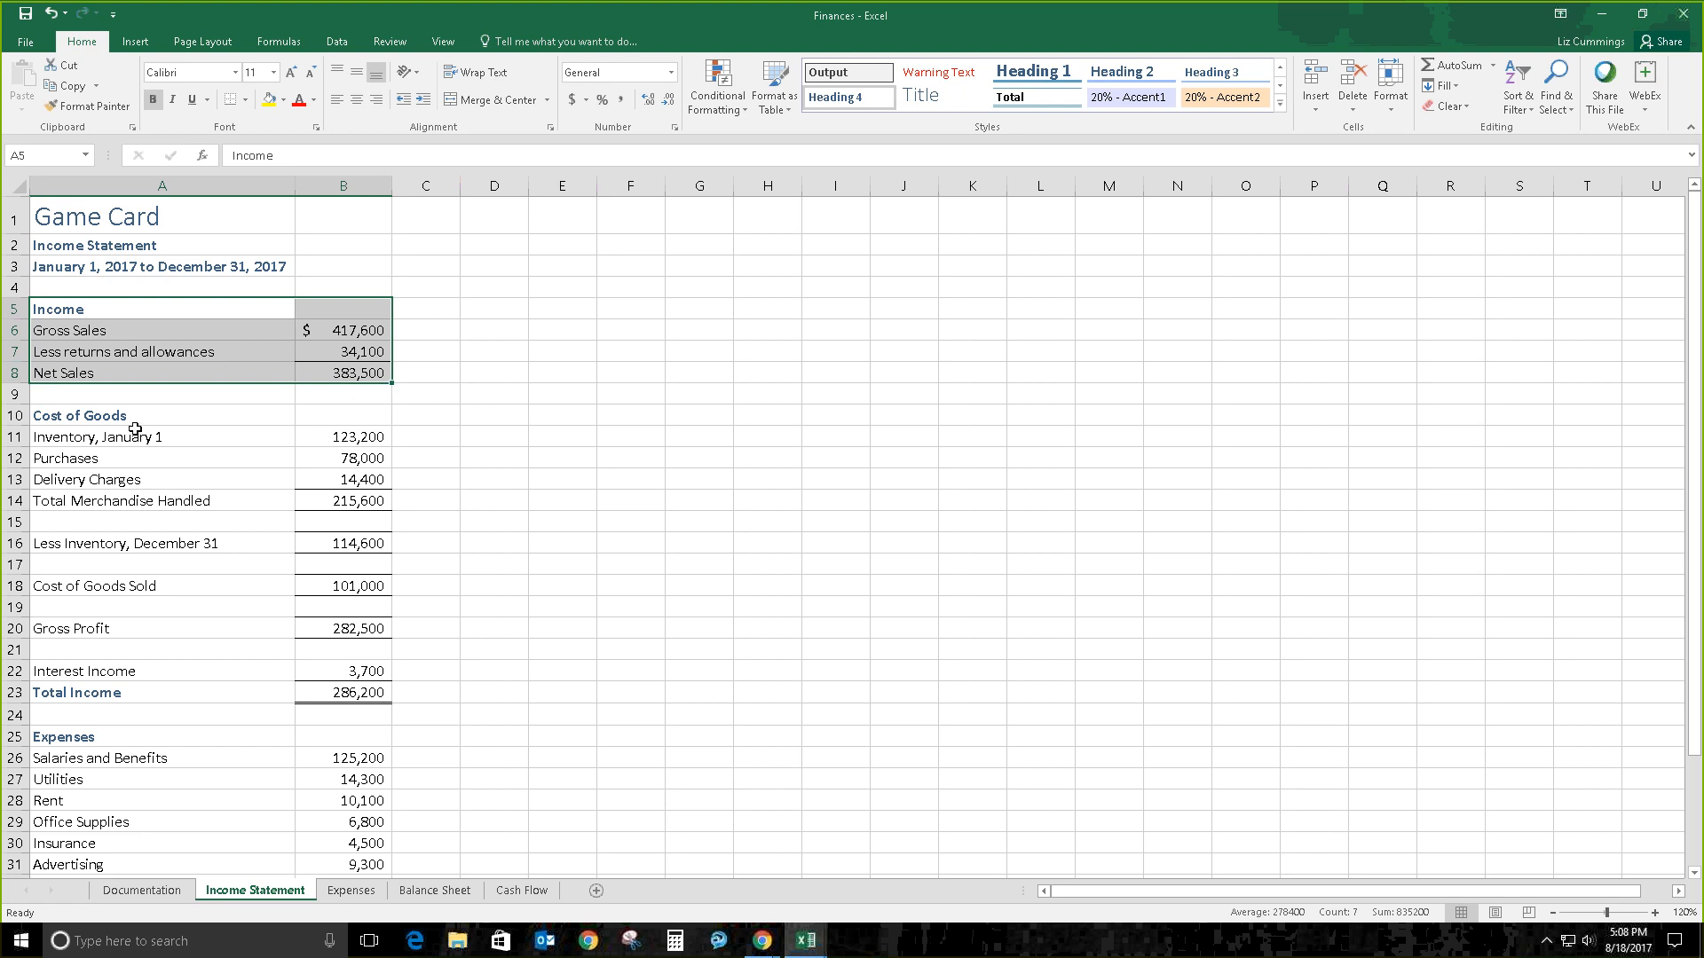
pyautogui.moveTo(131, 414); pyautogui.dragTo(353, 502)
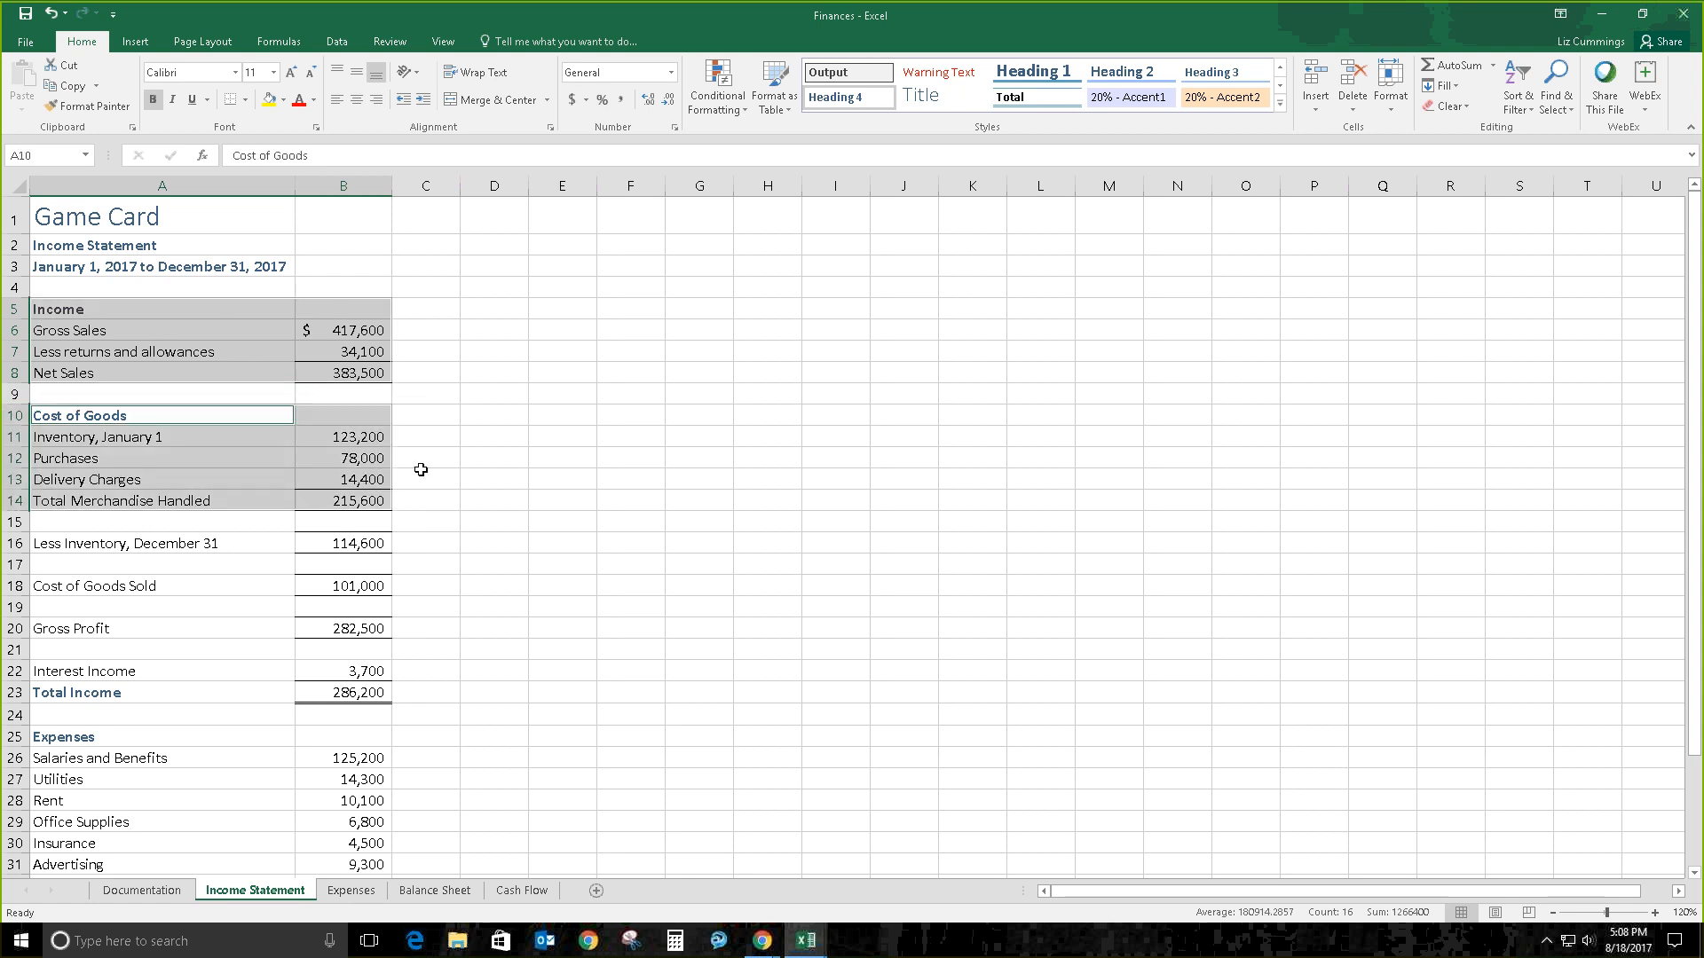
pyautogui.click(471, 369)
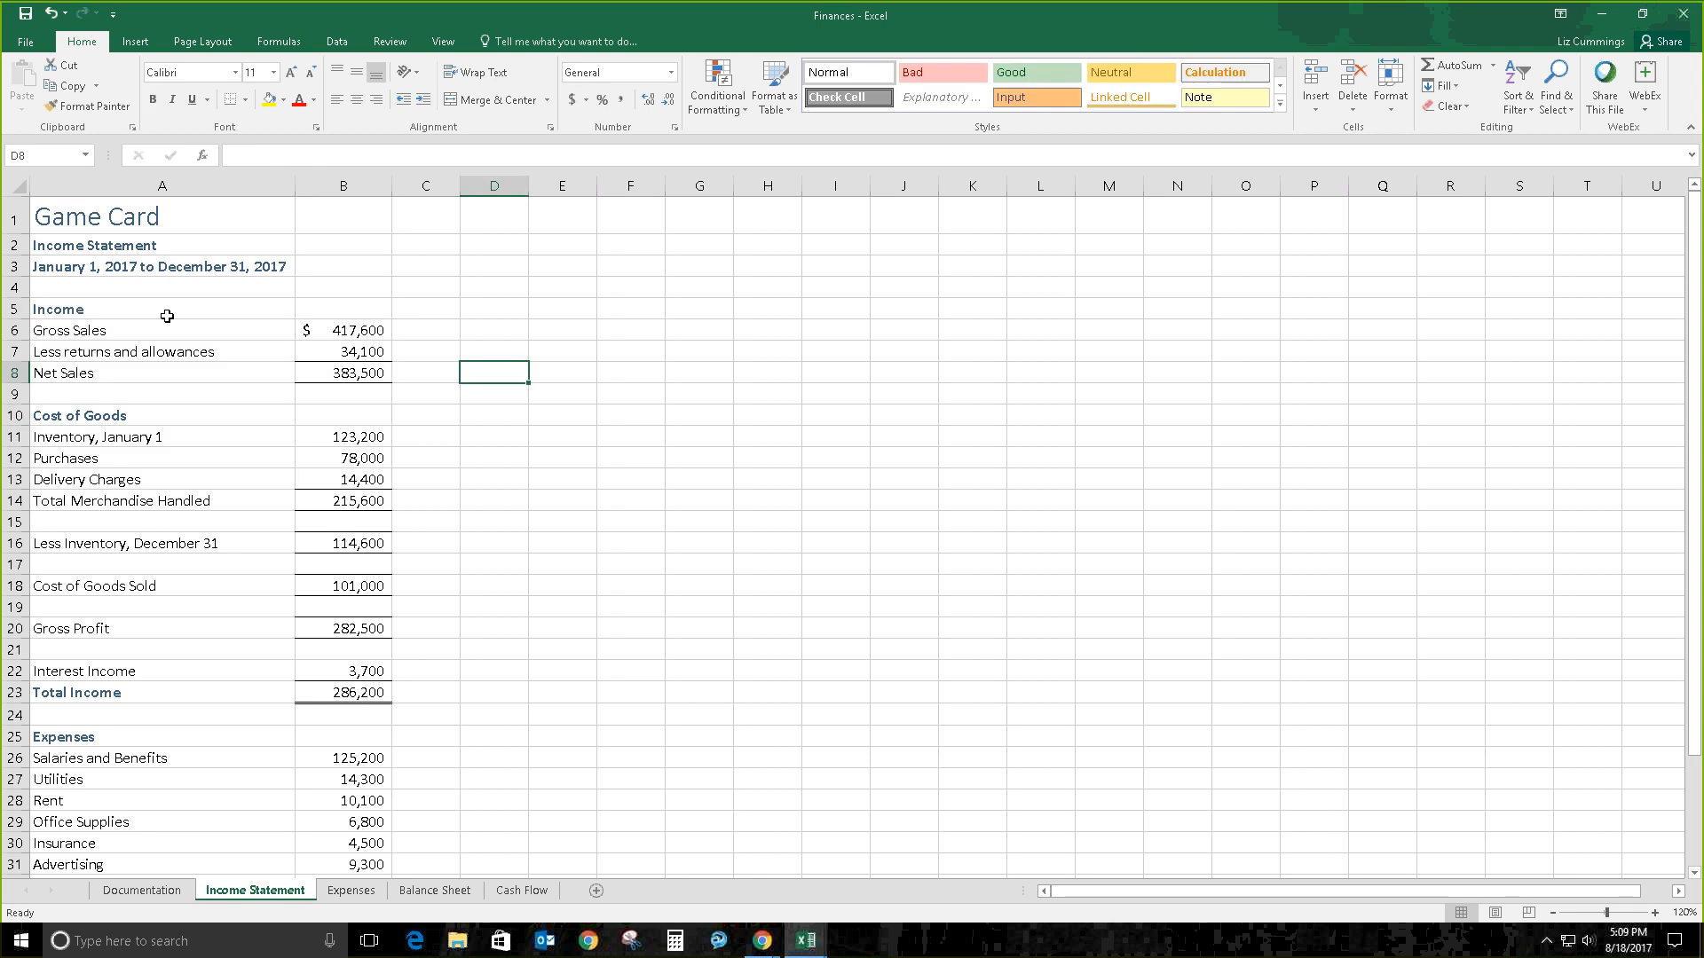
# Step: Reselect A5:B8 together with A10:B14, clear it, and show the Finances workbook's Info page
pyautogui.click(110, 305)
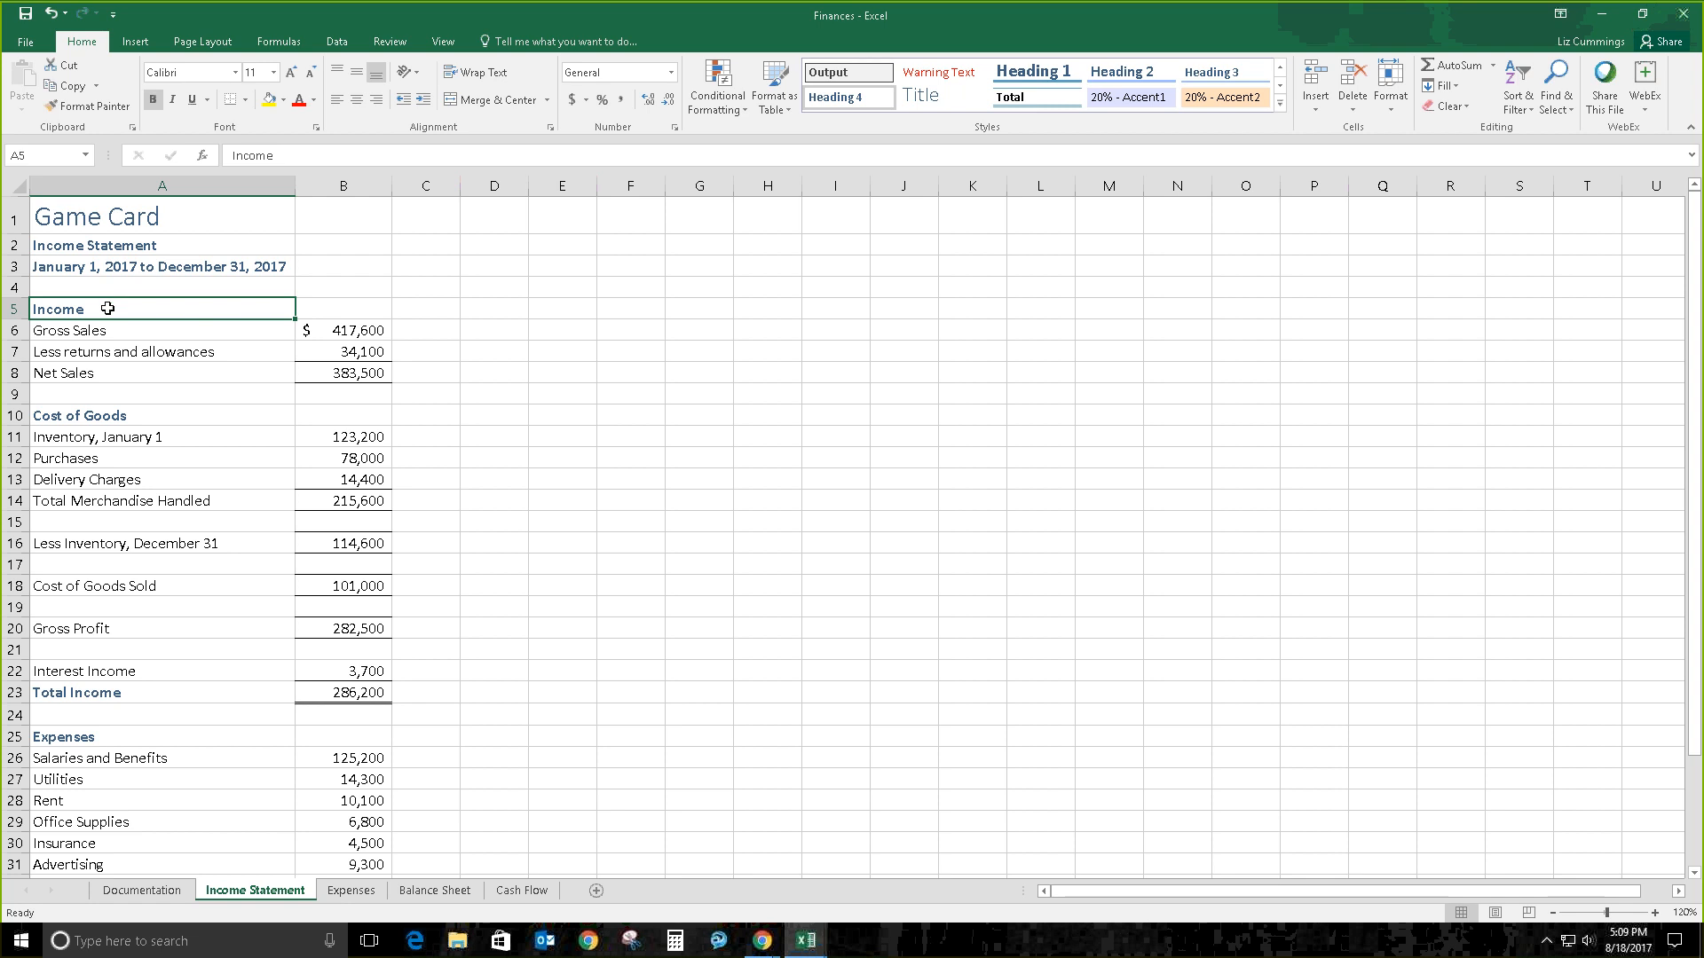
pyautogui.moveTo(159, 315); pyautogui.dragTo(348, 374)
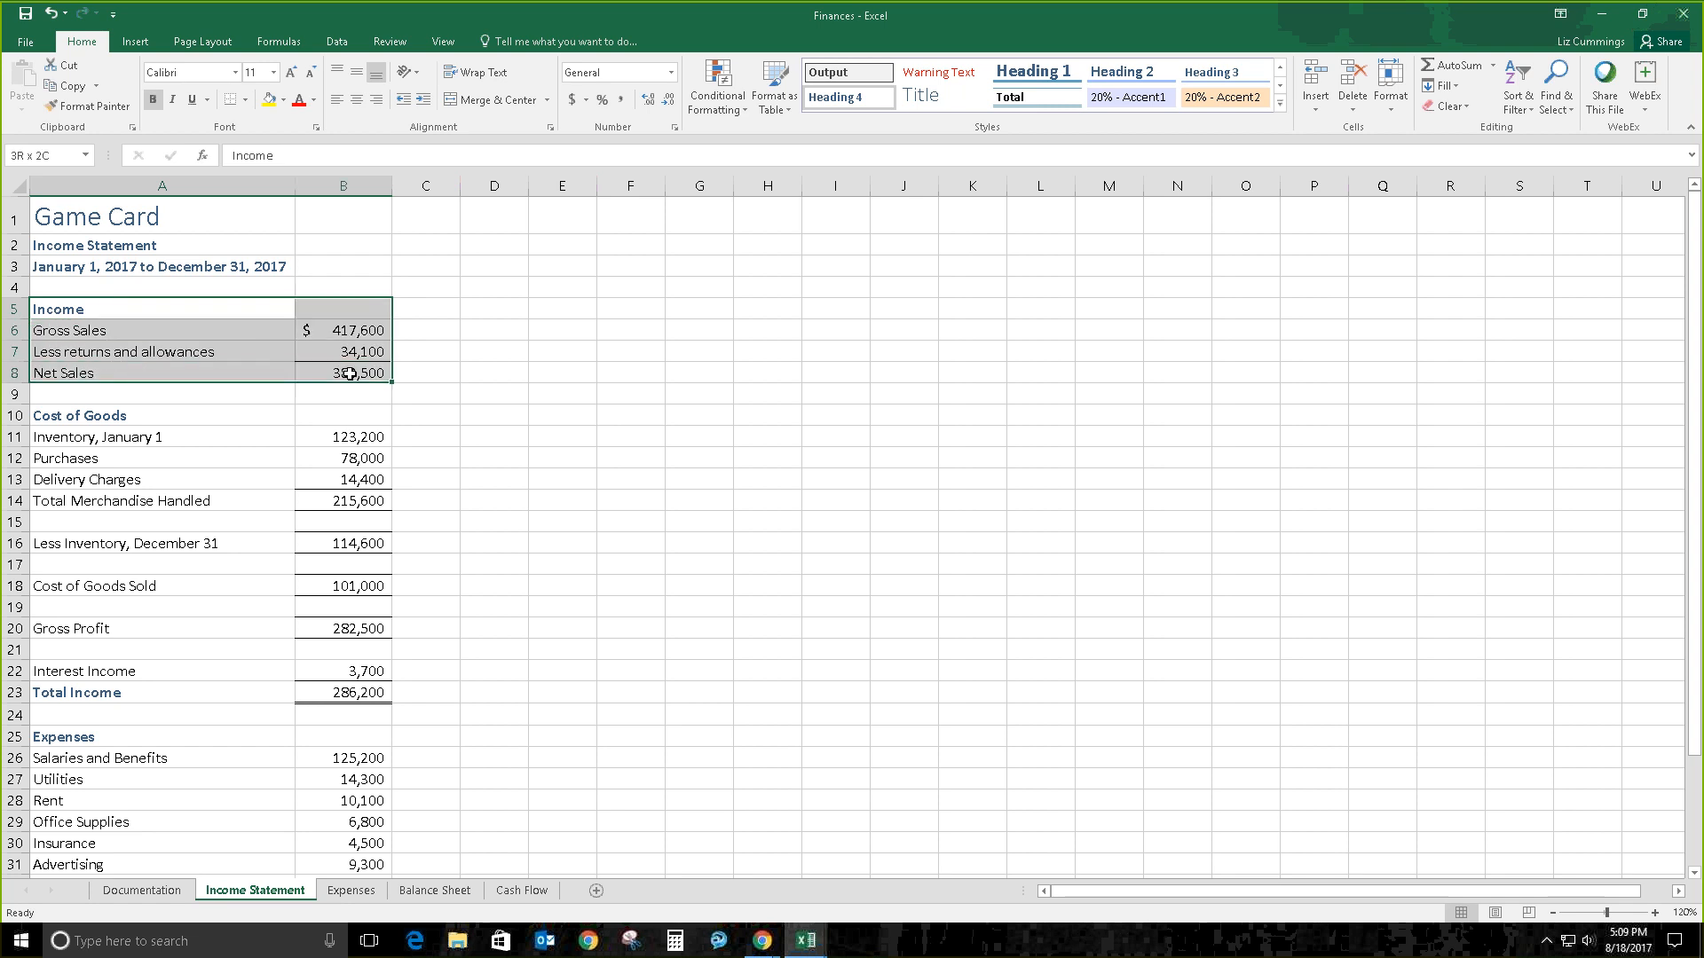
pyautogui.moveTo(110, 412); pyautogui.dragTo(341, 495)
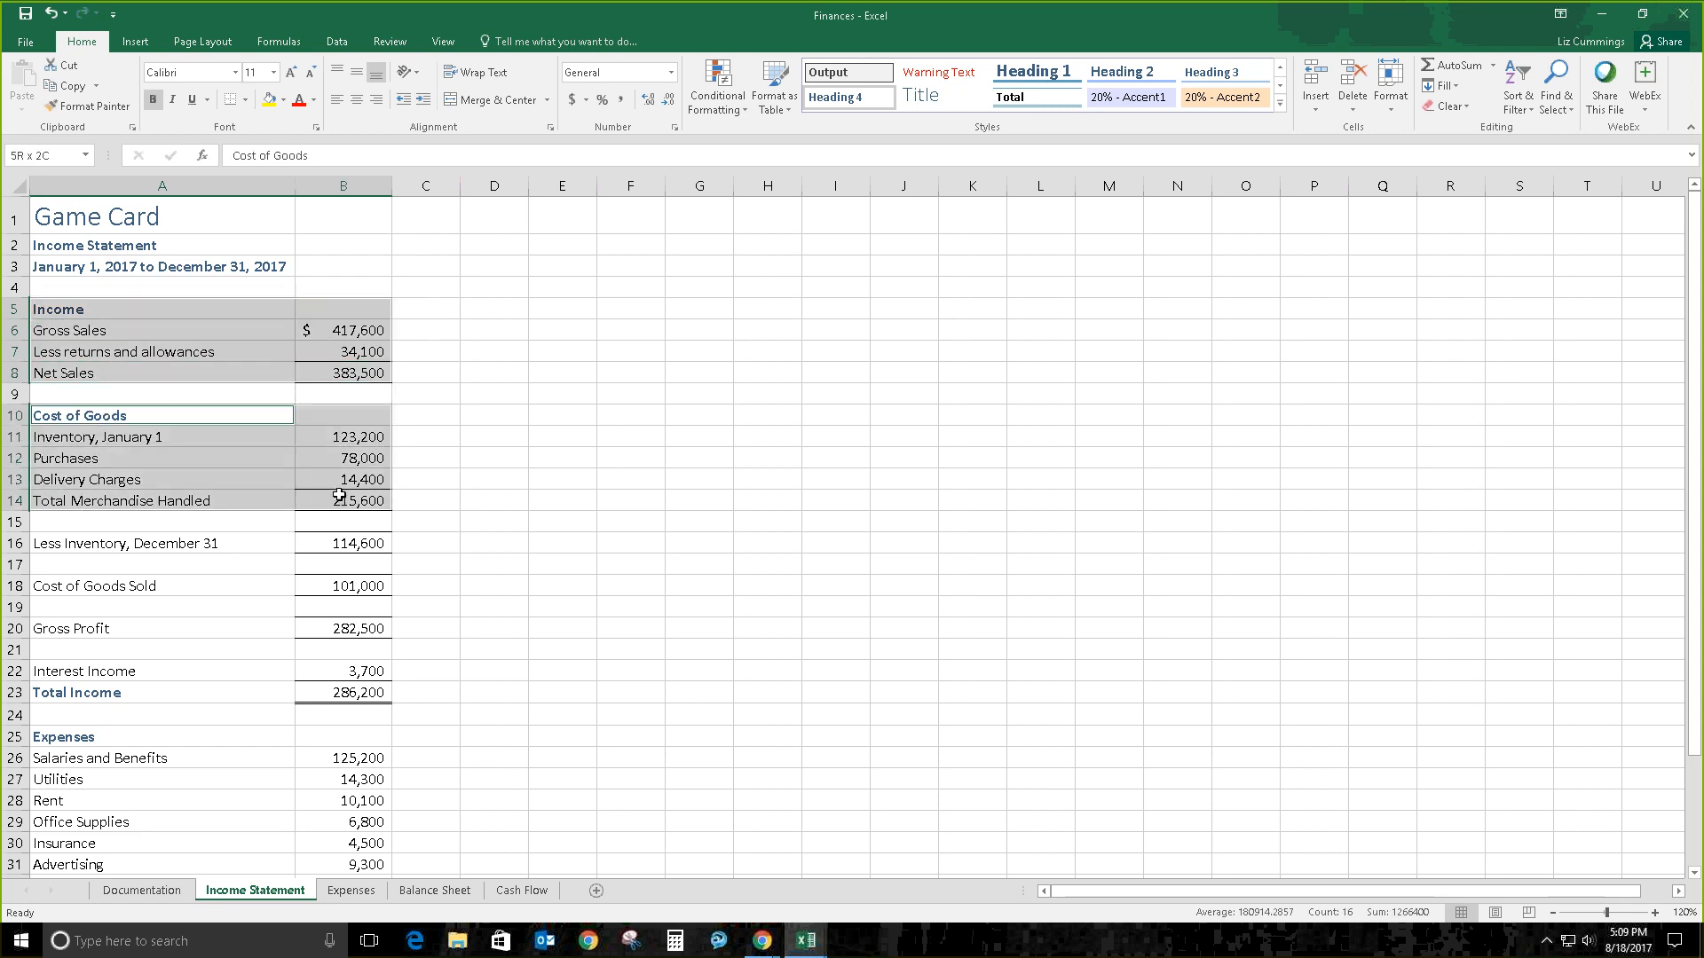
pyautogui.click(110, 302)
pyautogui.click(29, 43)
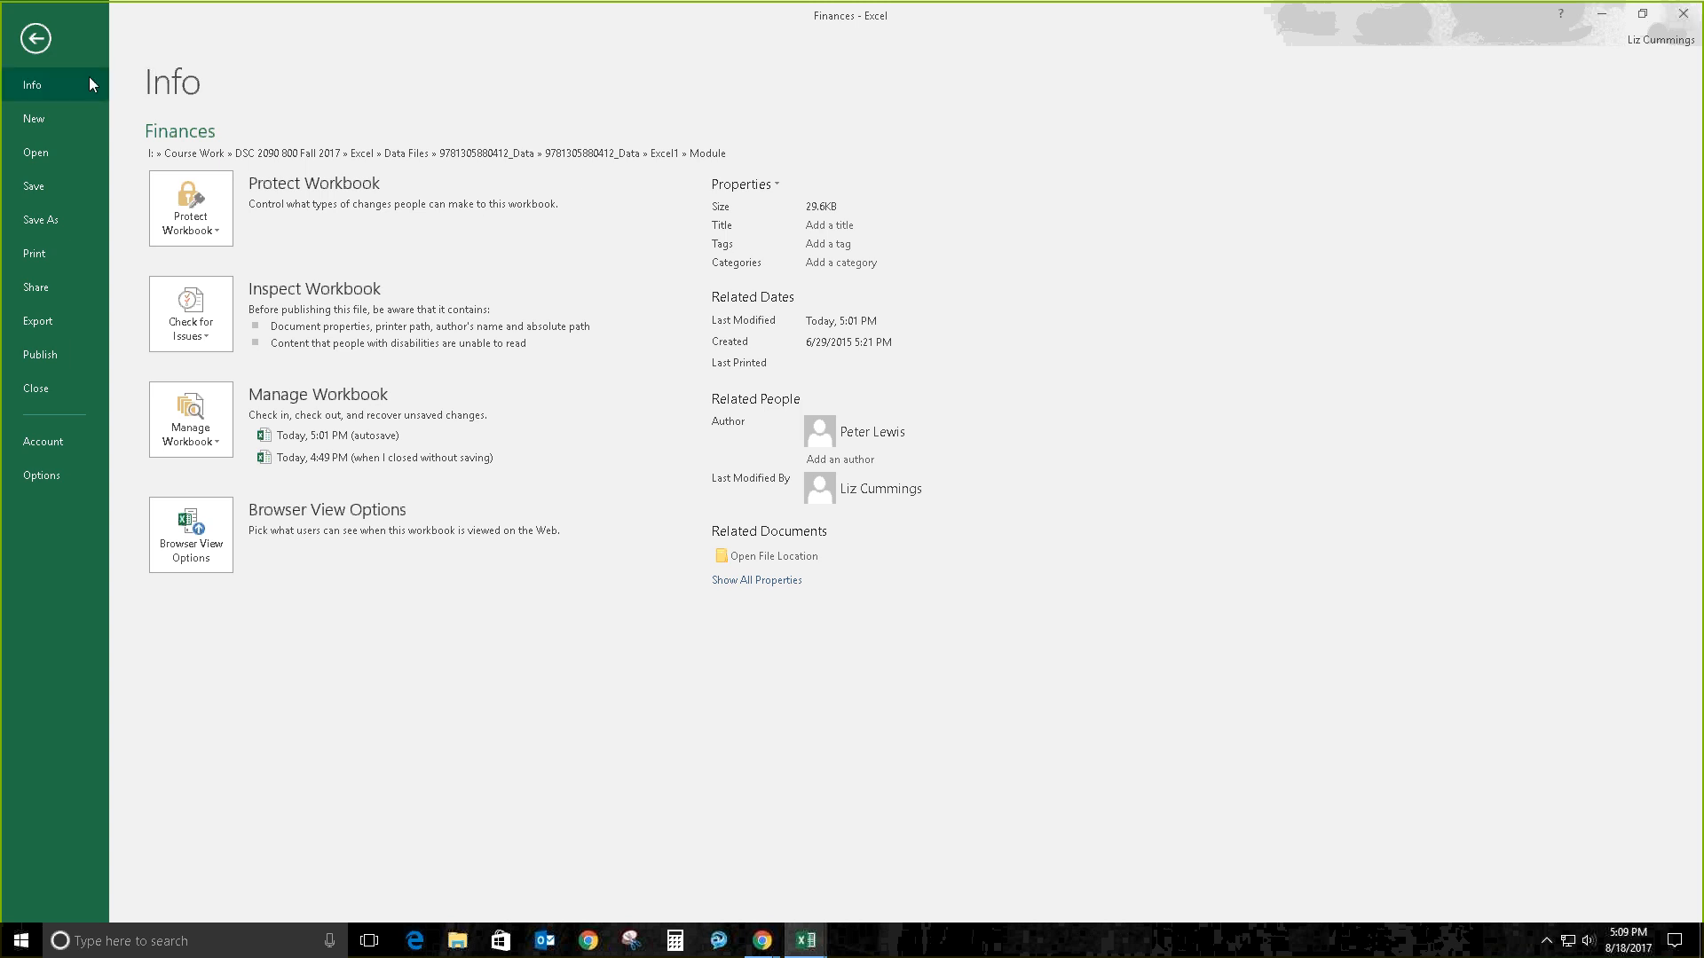
# Step: Close the Finances workbook from Backstage, leaving the blank Book1 showing
pyautogui.click(53, 387)
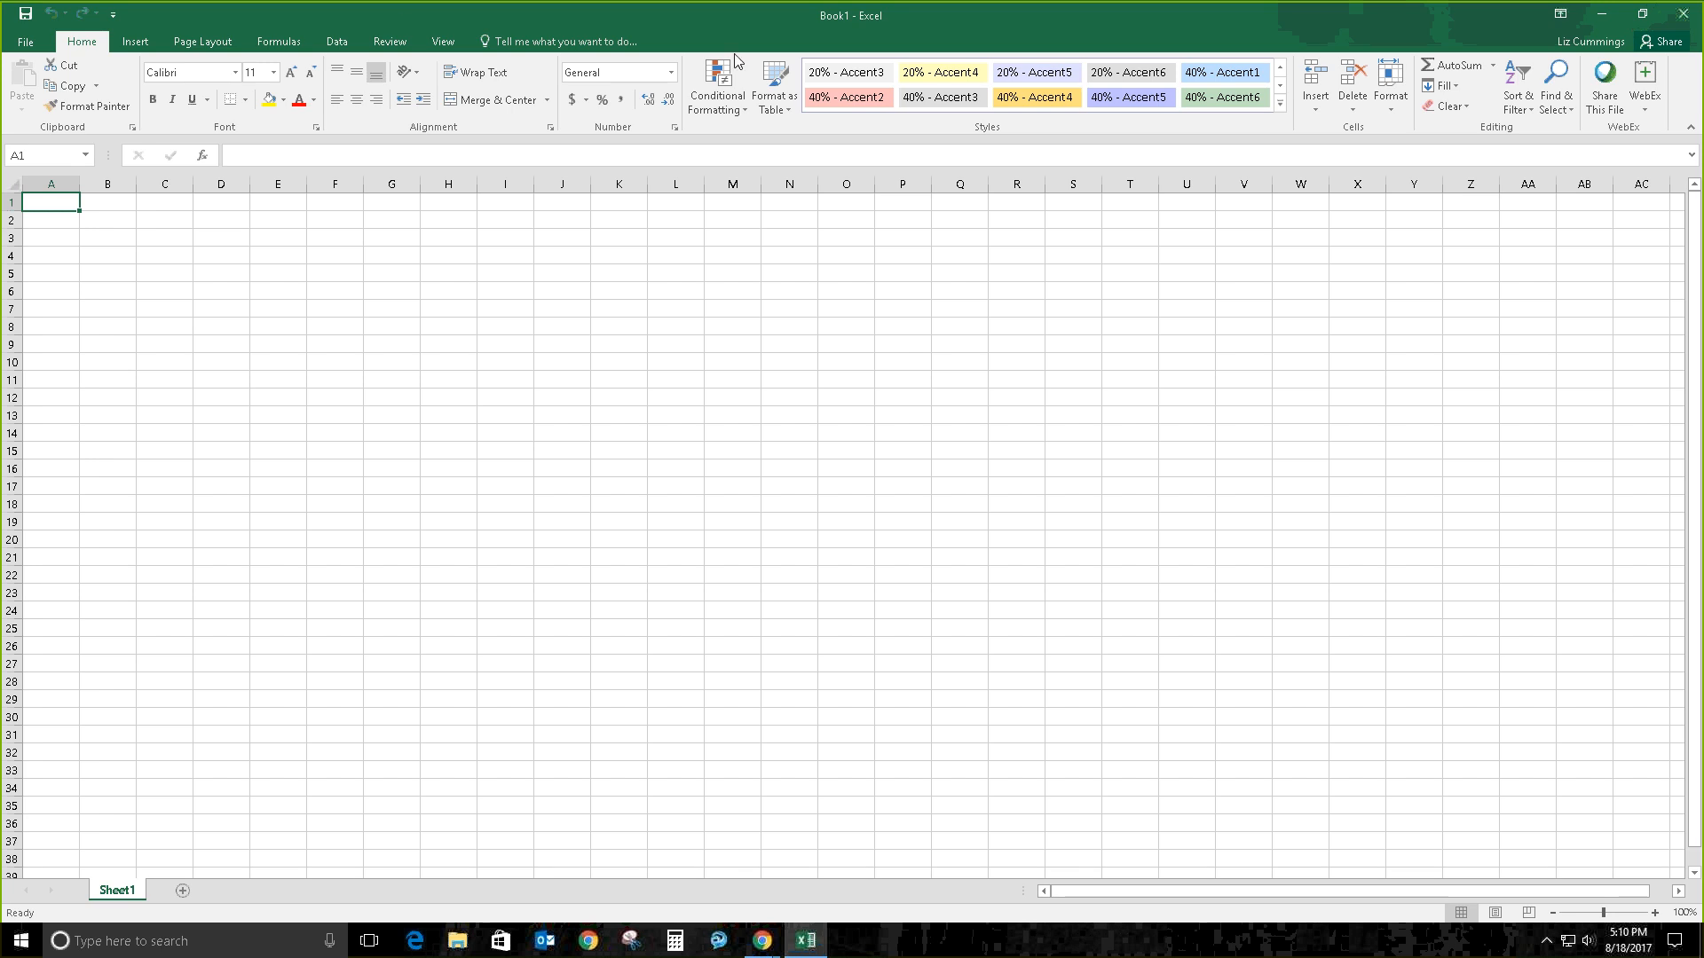
# Step: Close Book1 and create a new blank workbook, Book2, from File > New
pyautogui.click(24, 45)
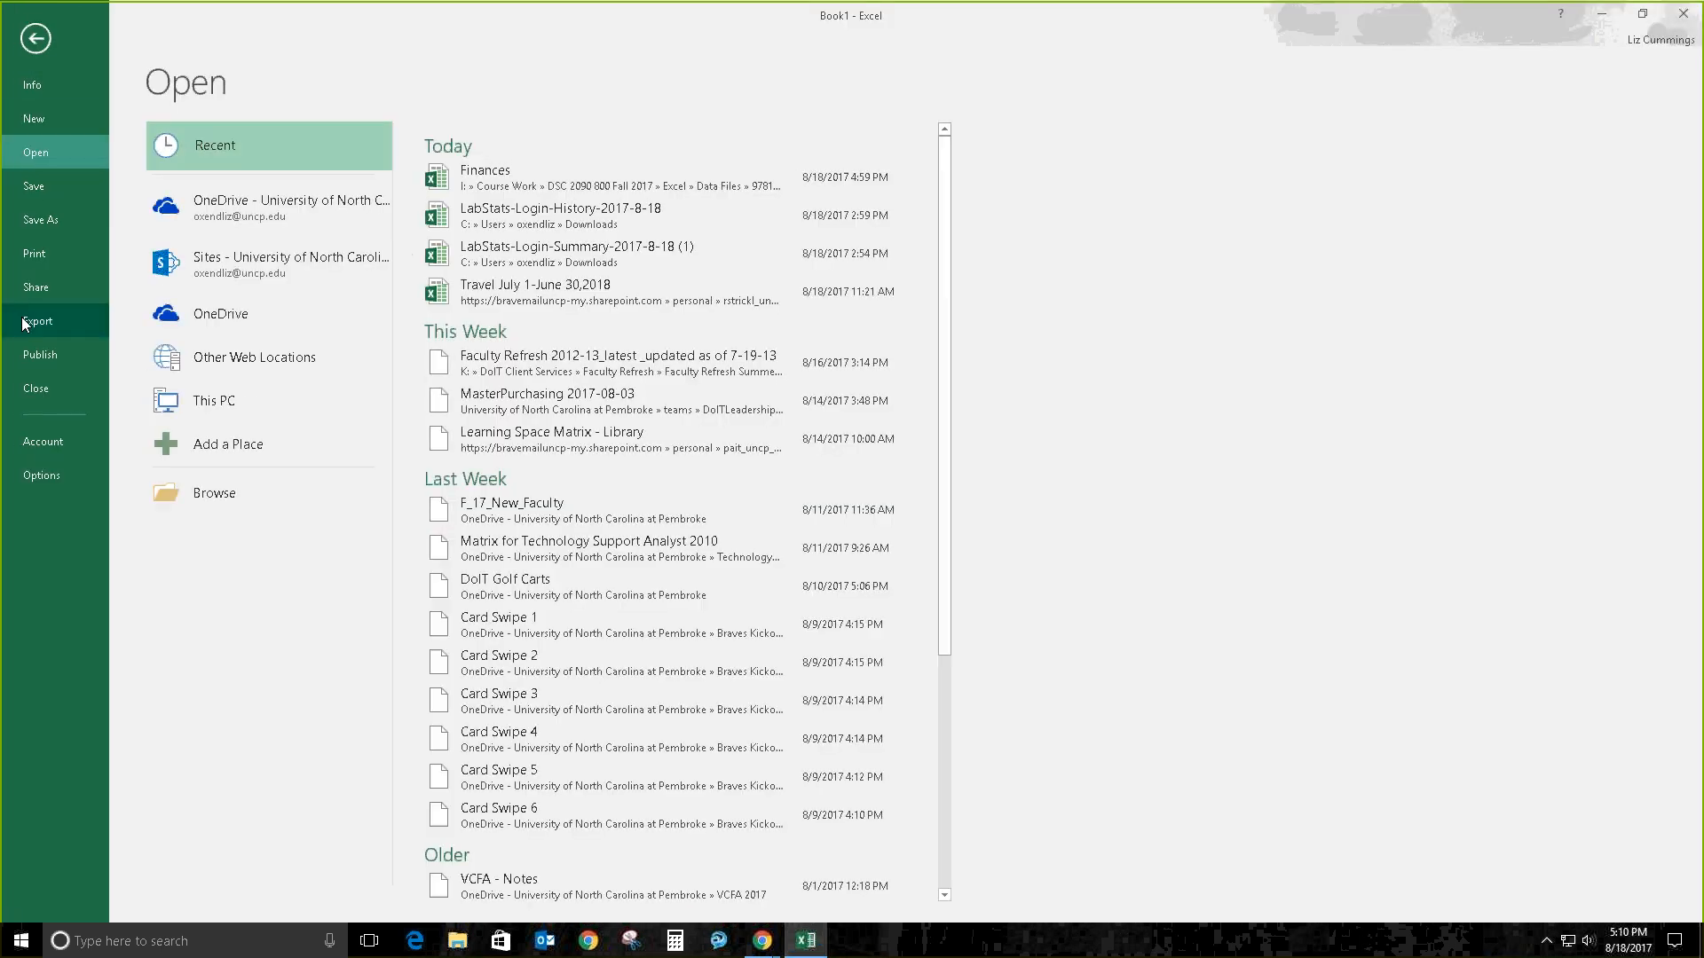
pyautogui.click(23, 387)
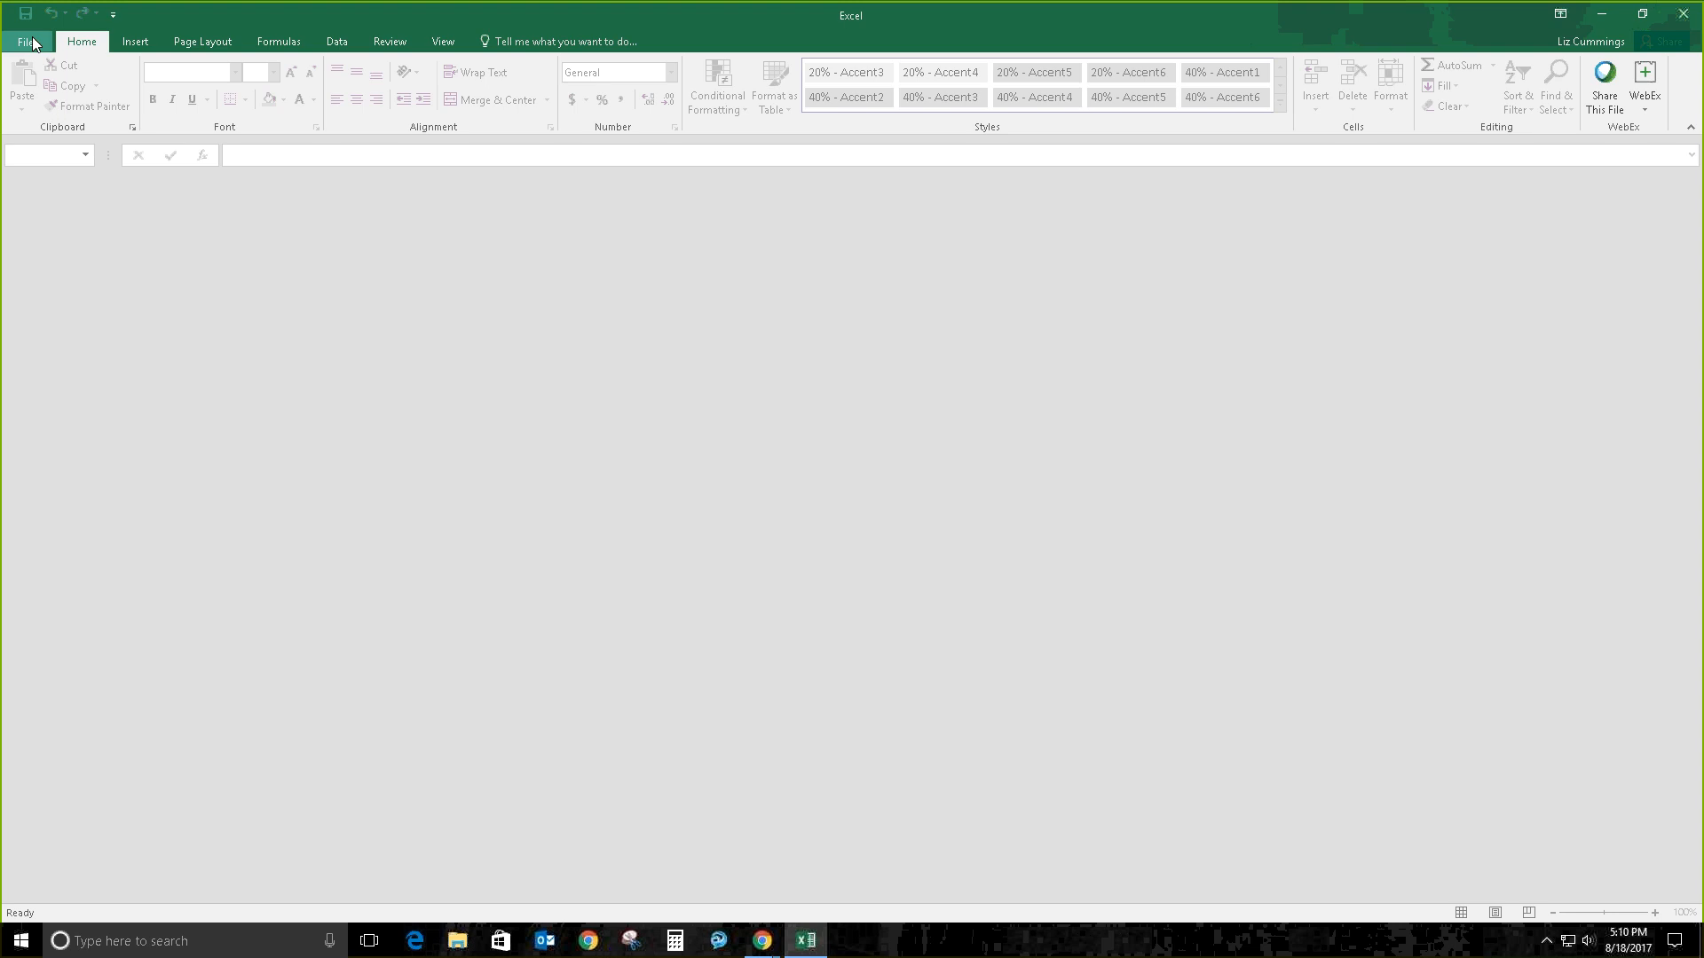
pyautogui.click(26, 42)
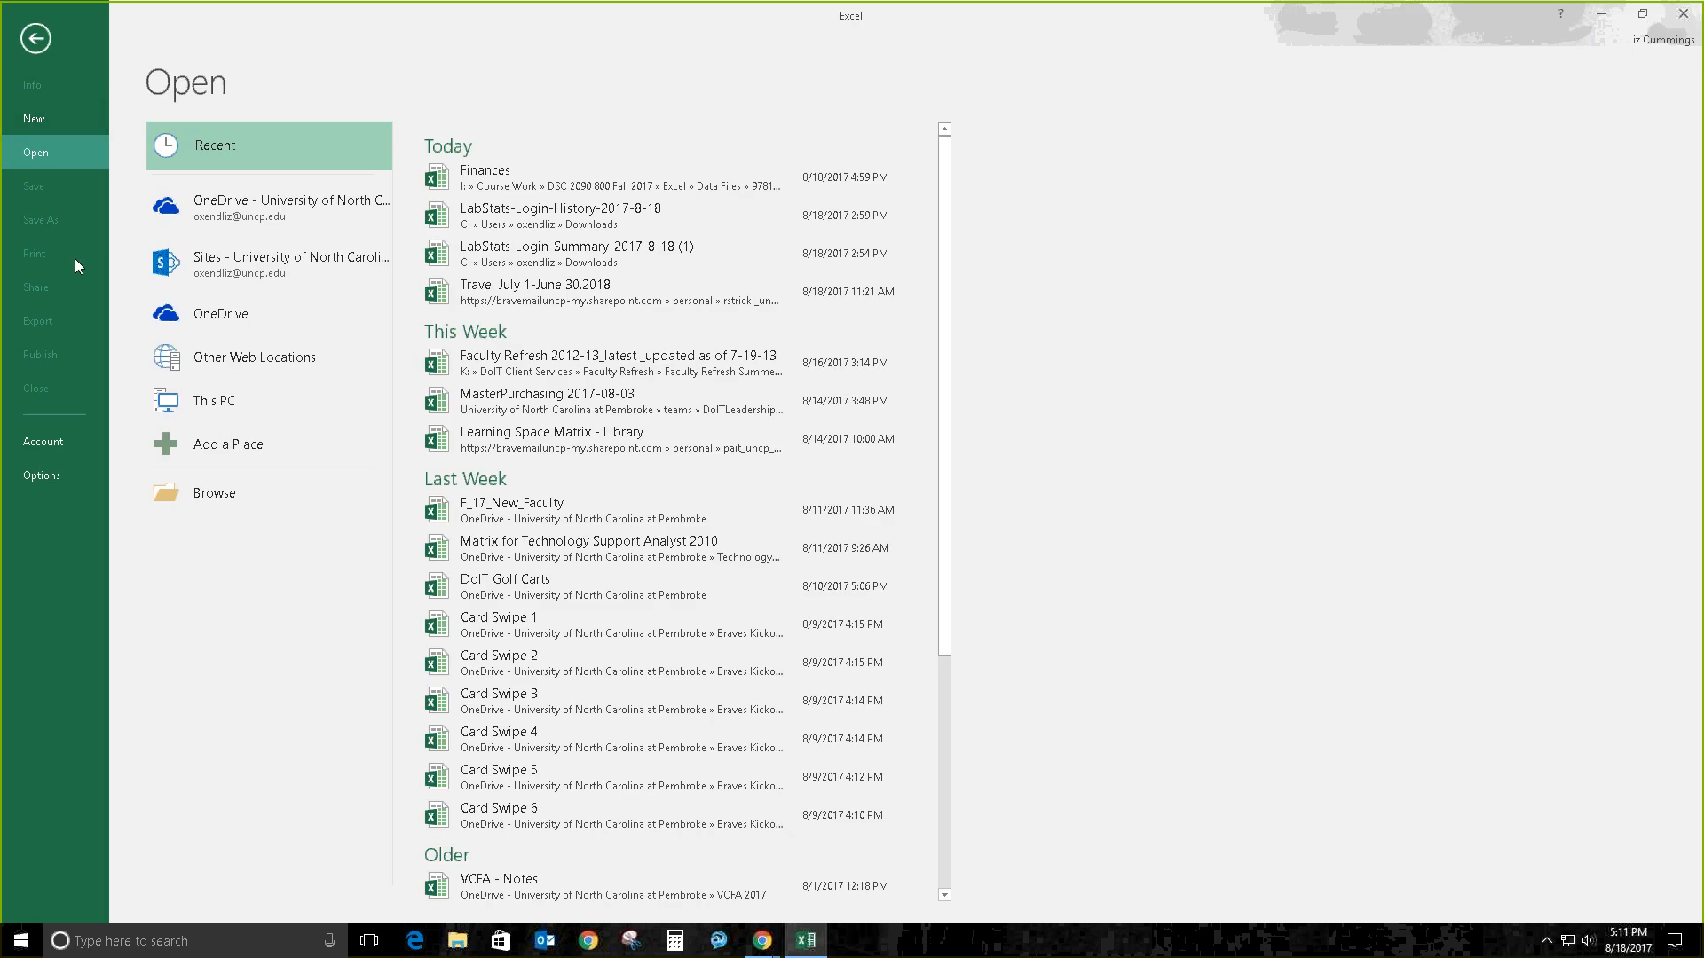
pyautogui.click(38, 122)
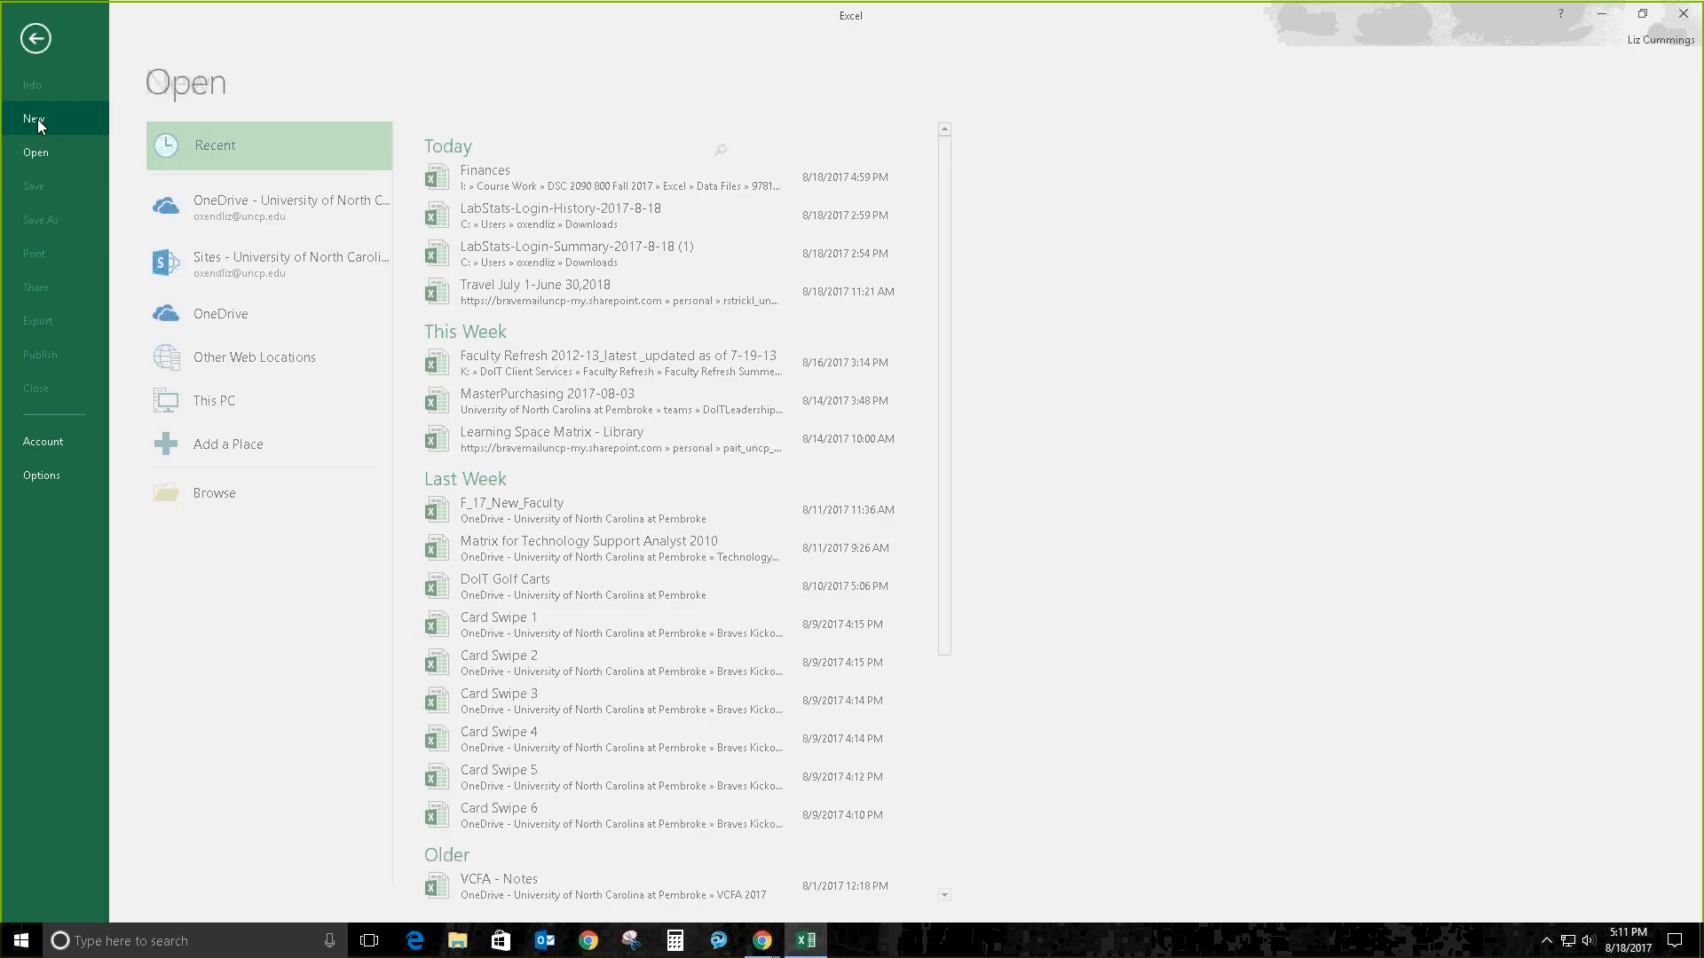
pyautogui.click(233, 327)
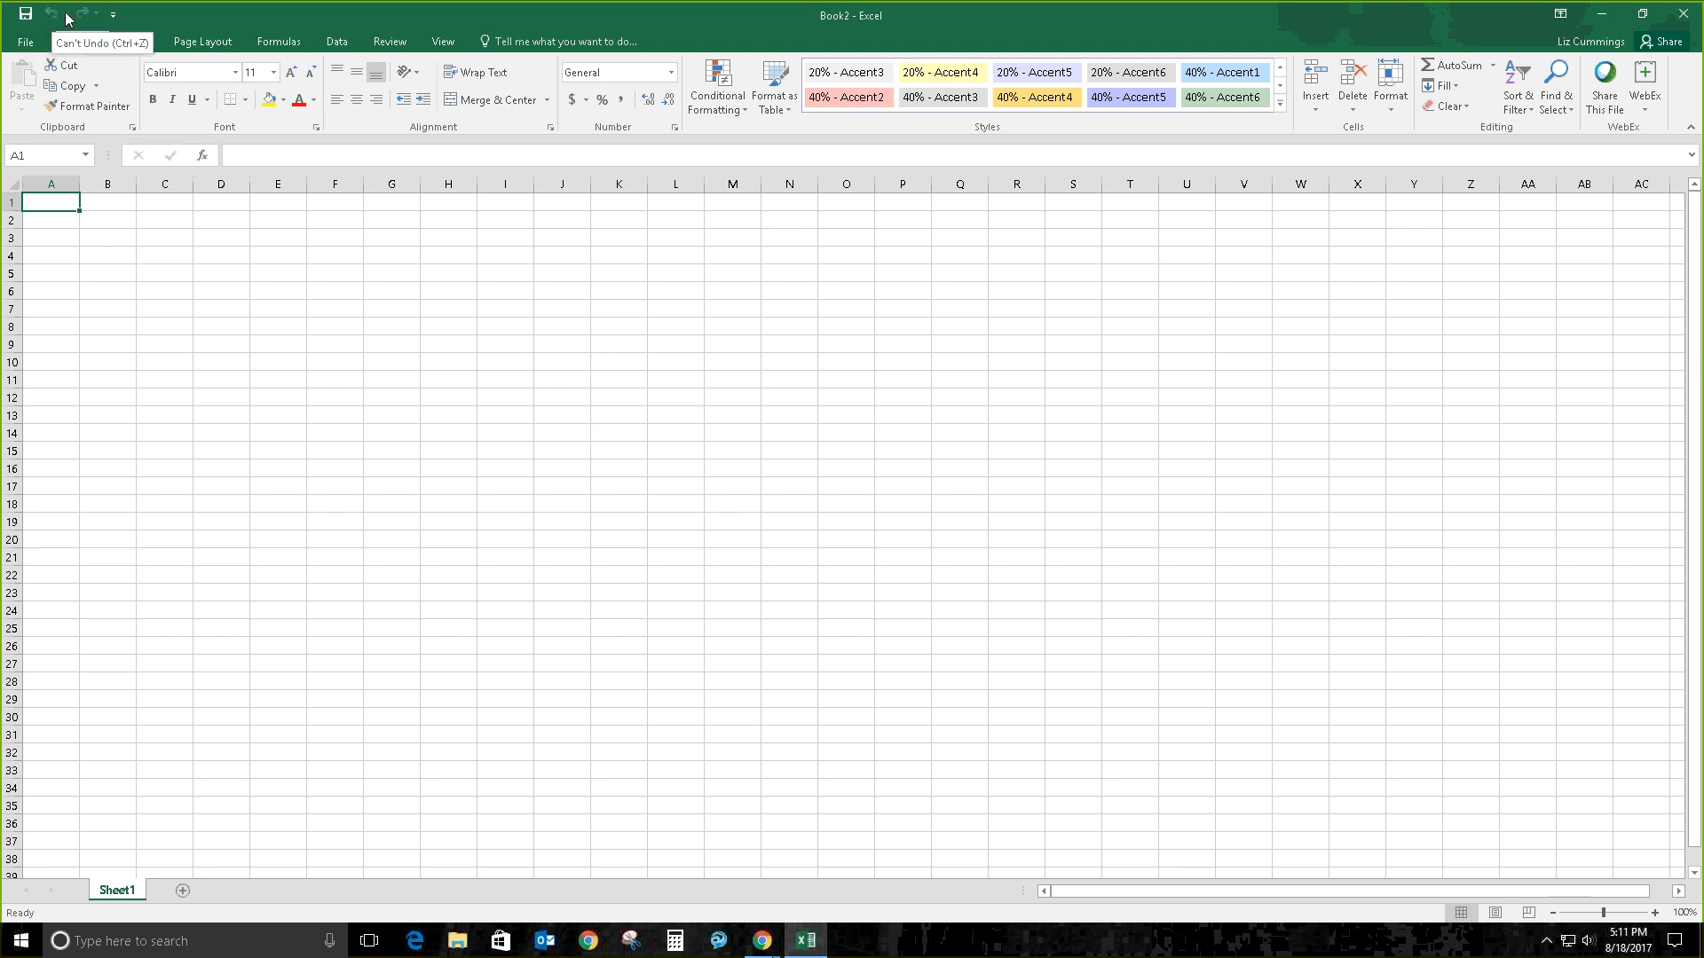
# Step: Restore the Book2 window down from full screen without customizing the Quick Access Toolbar
pyautogui.click(115, 15)
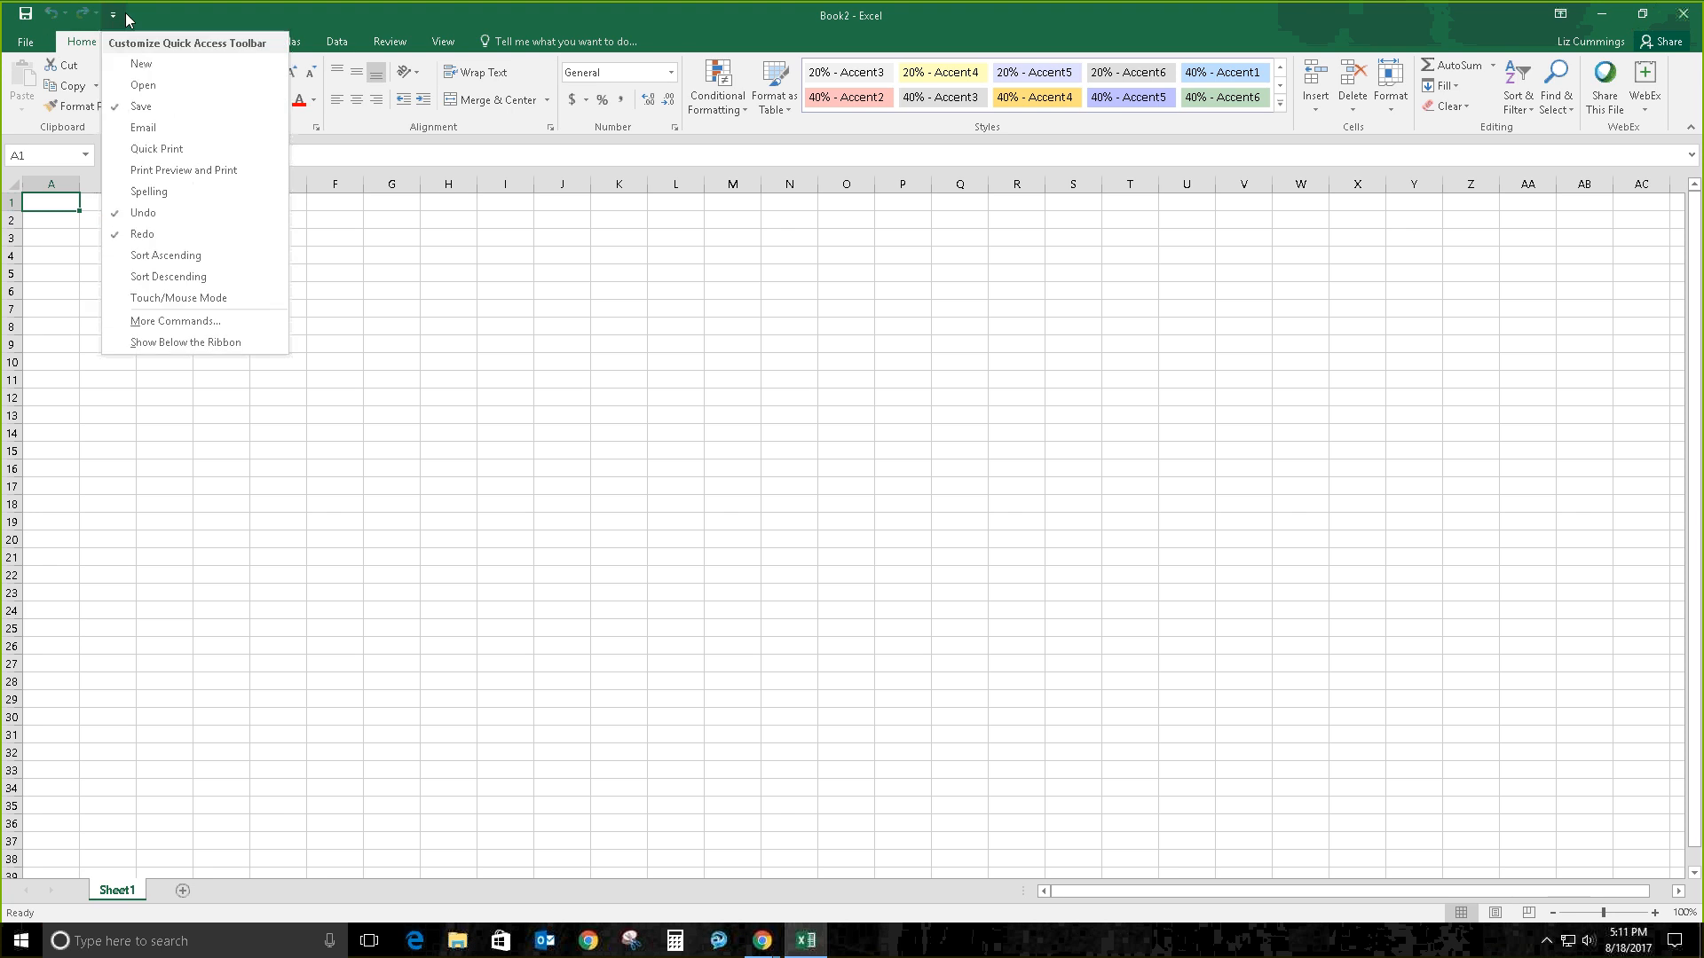
pyautogui.click(127, 18)
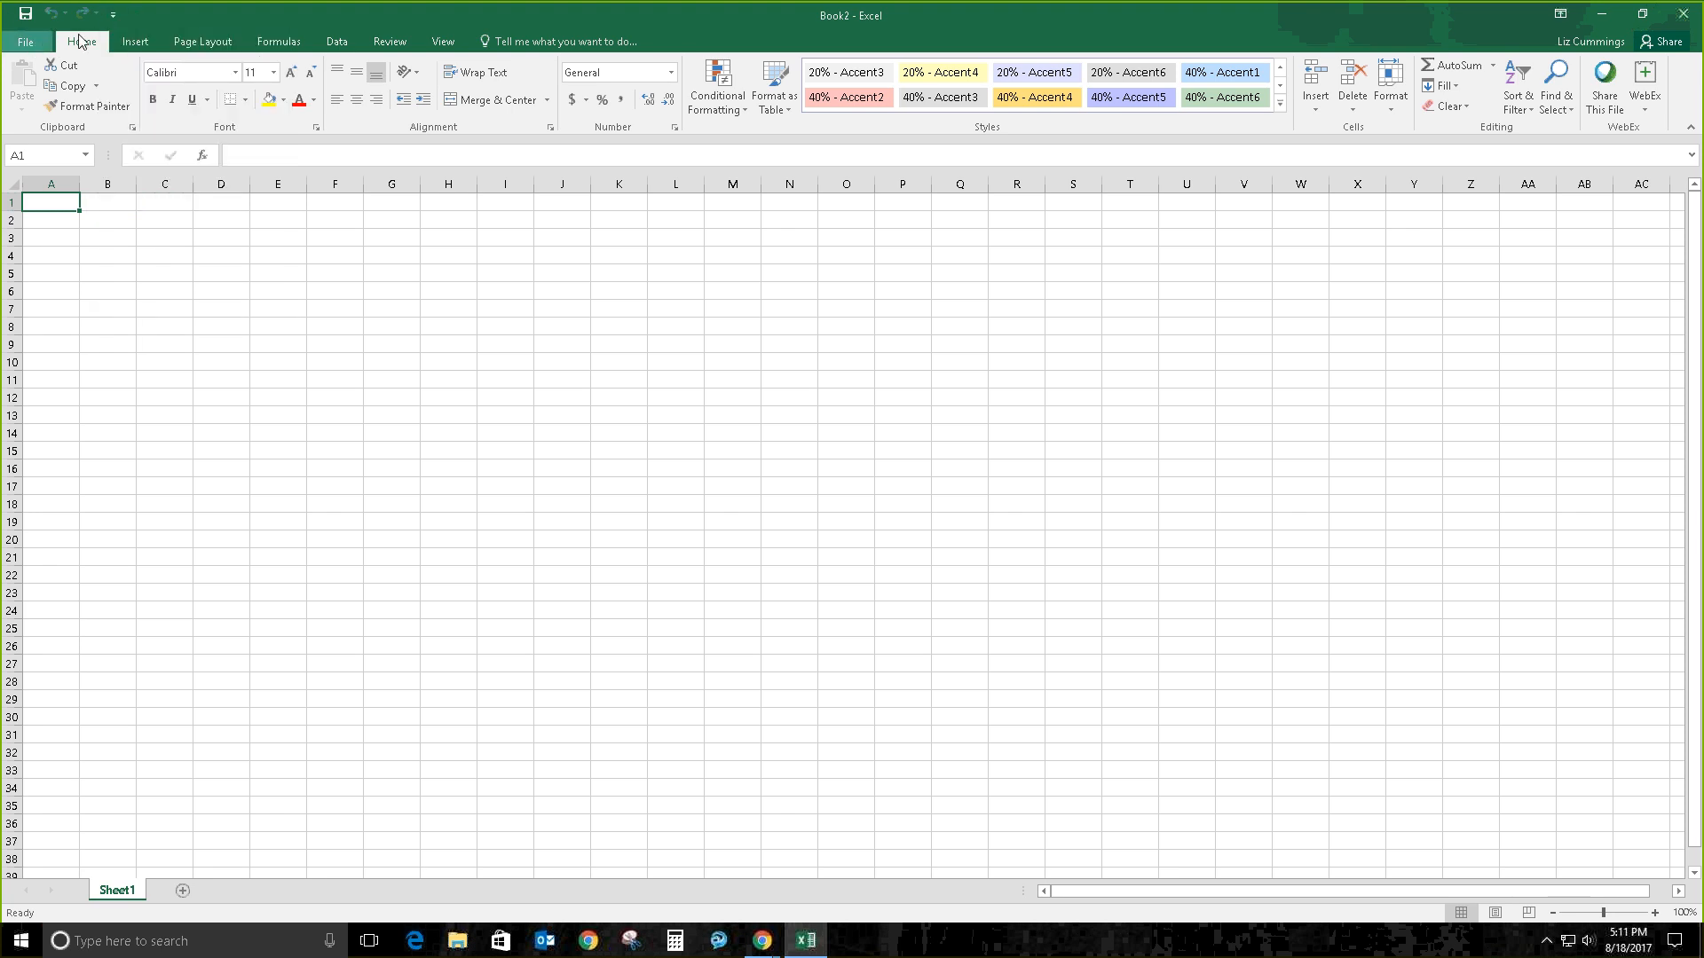
pyautogui.click(1642, 13)
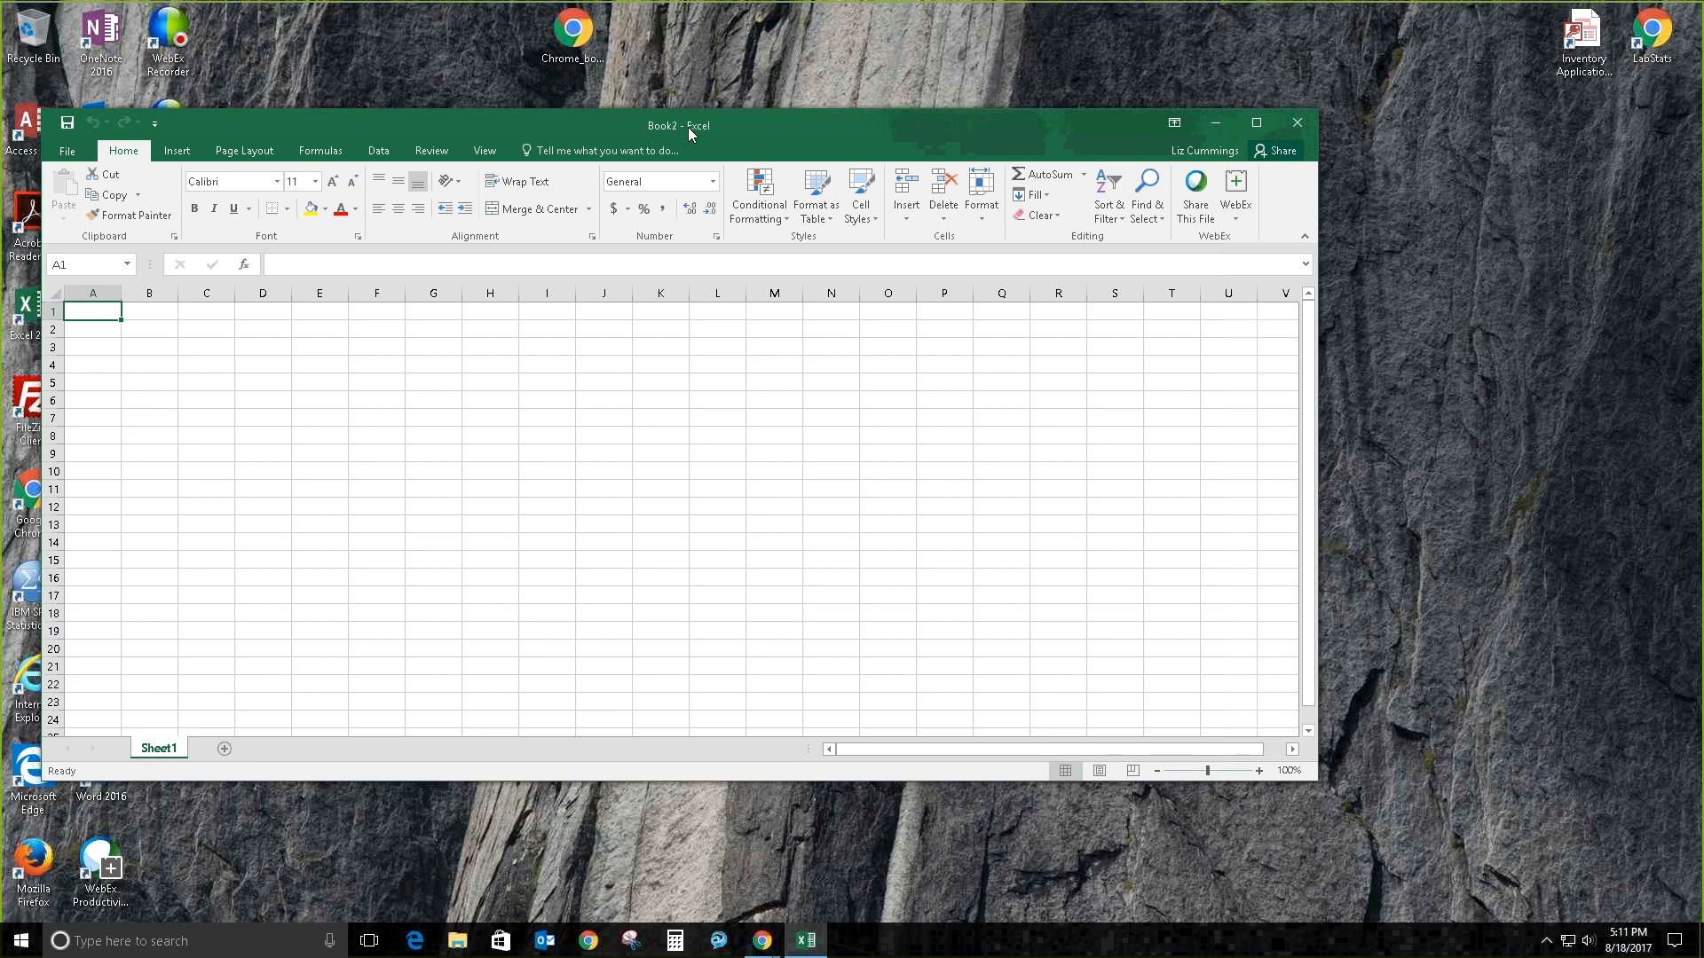
# Step: Maximize the Excel window so the blank Book2 workbook fills the screen
pyautogui.doubleClick(688, 126)
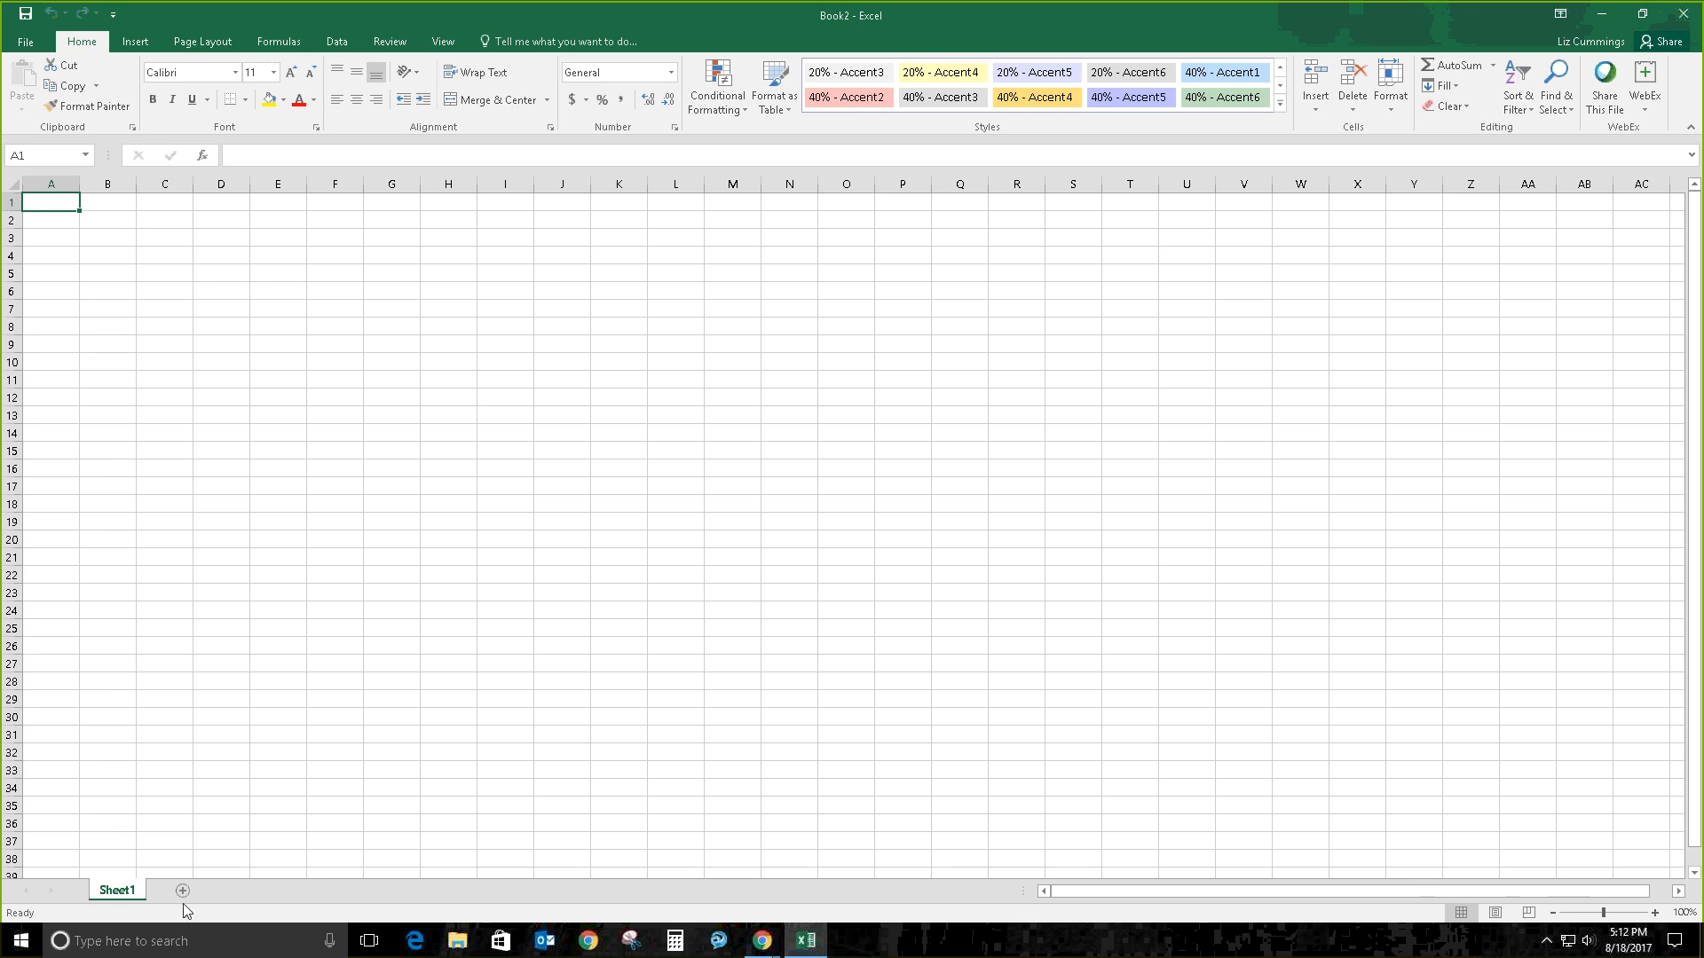
# Step: Rename the Sheet1 tab to 'Customer Order'
pyautogui.doubleClick(119, 891)
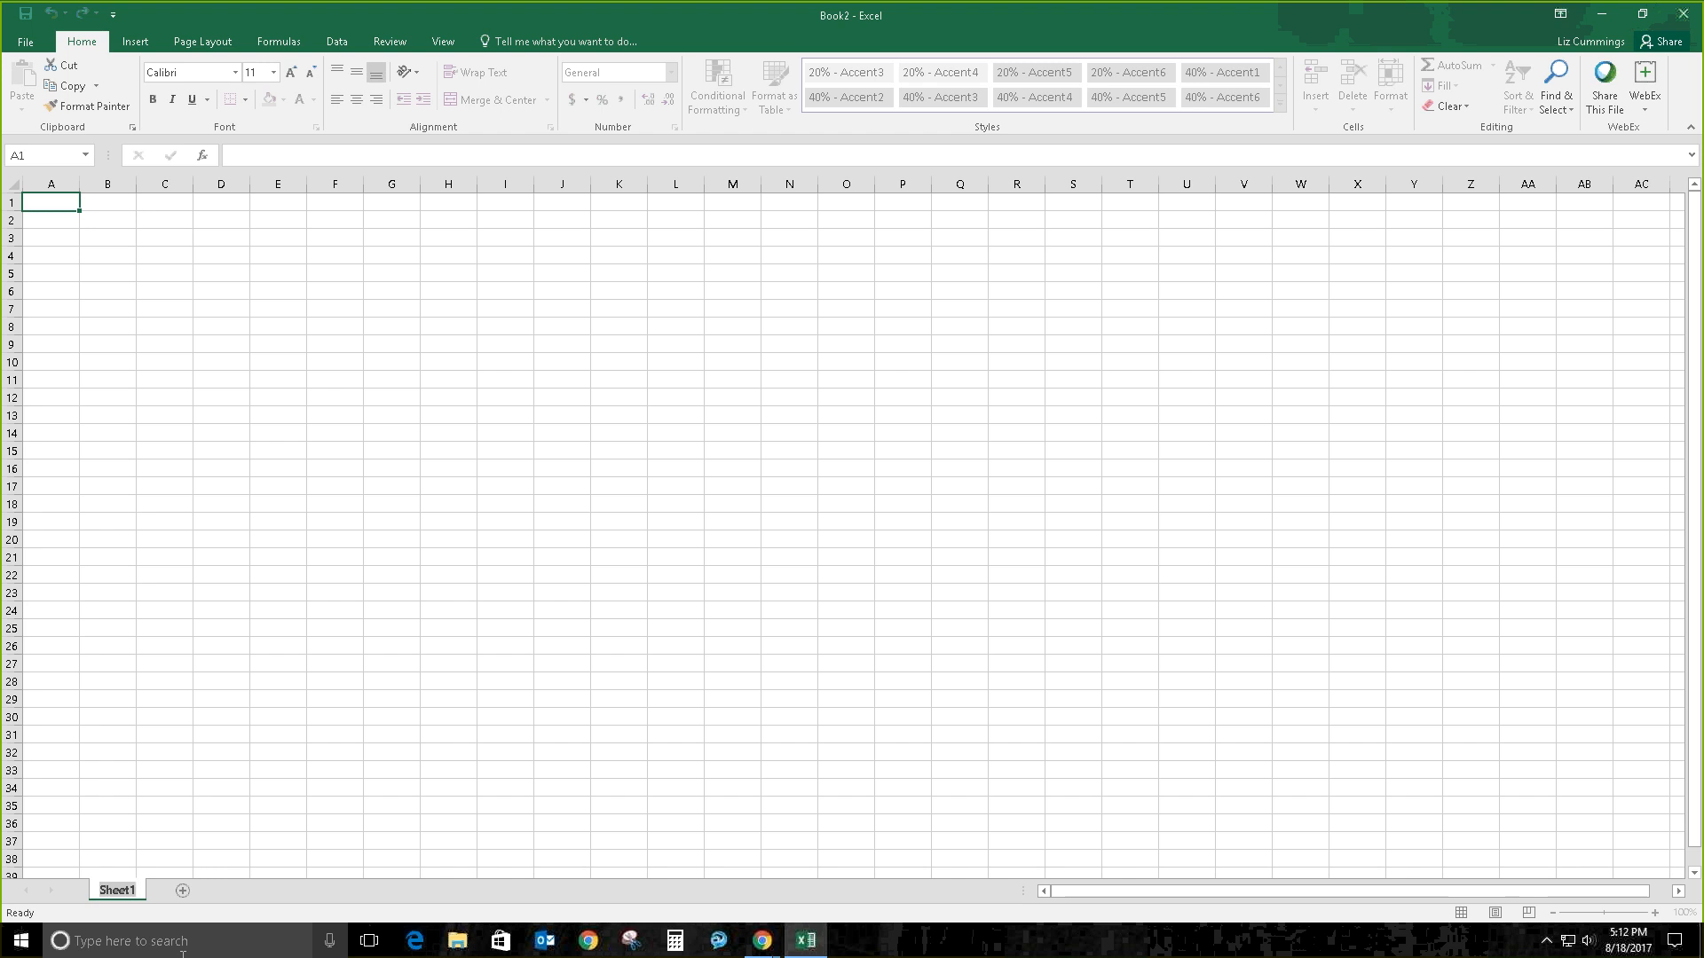
pyautogui.write('Customer OP')
pyautogui.press('BackSpace')
pyautogui.write('rder')
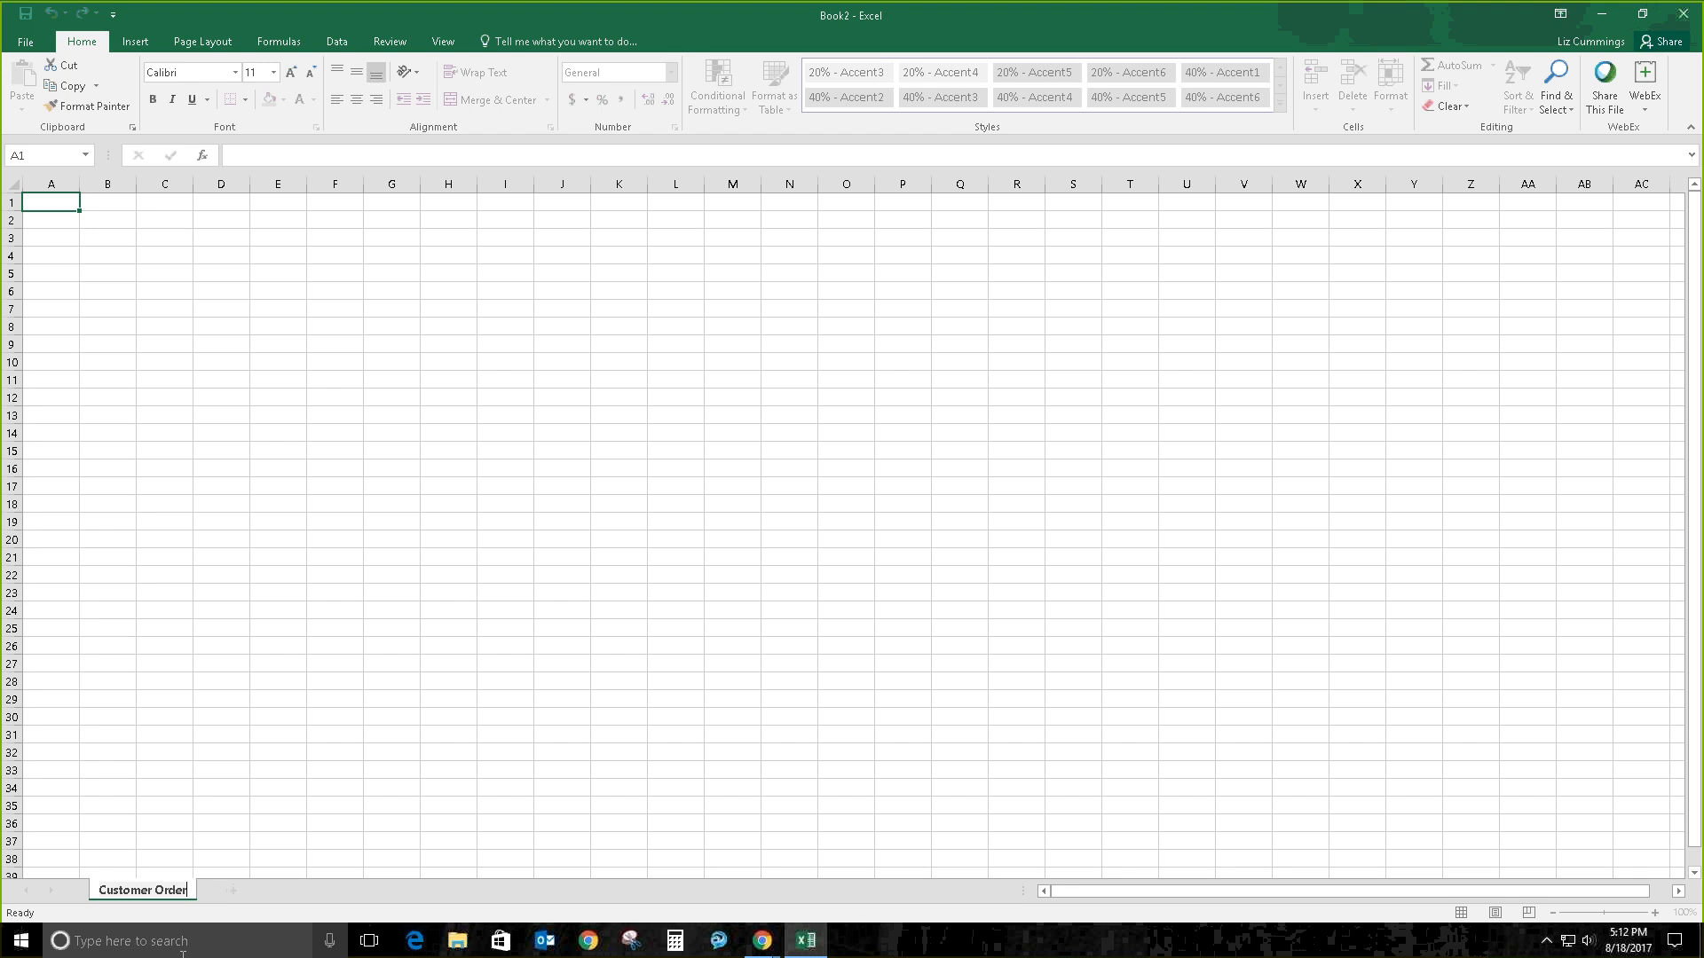
pyautogui.press('Return')
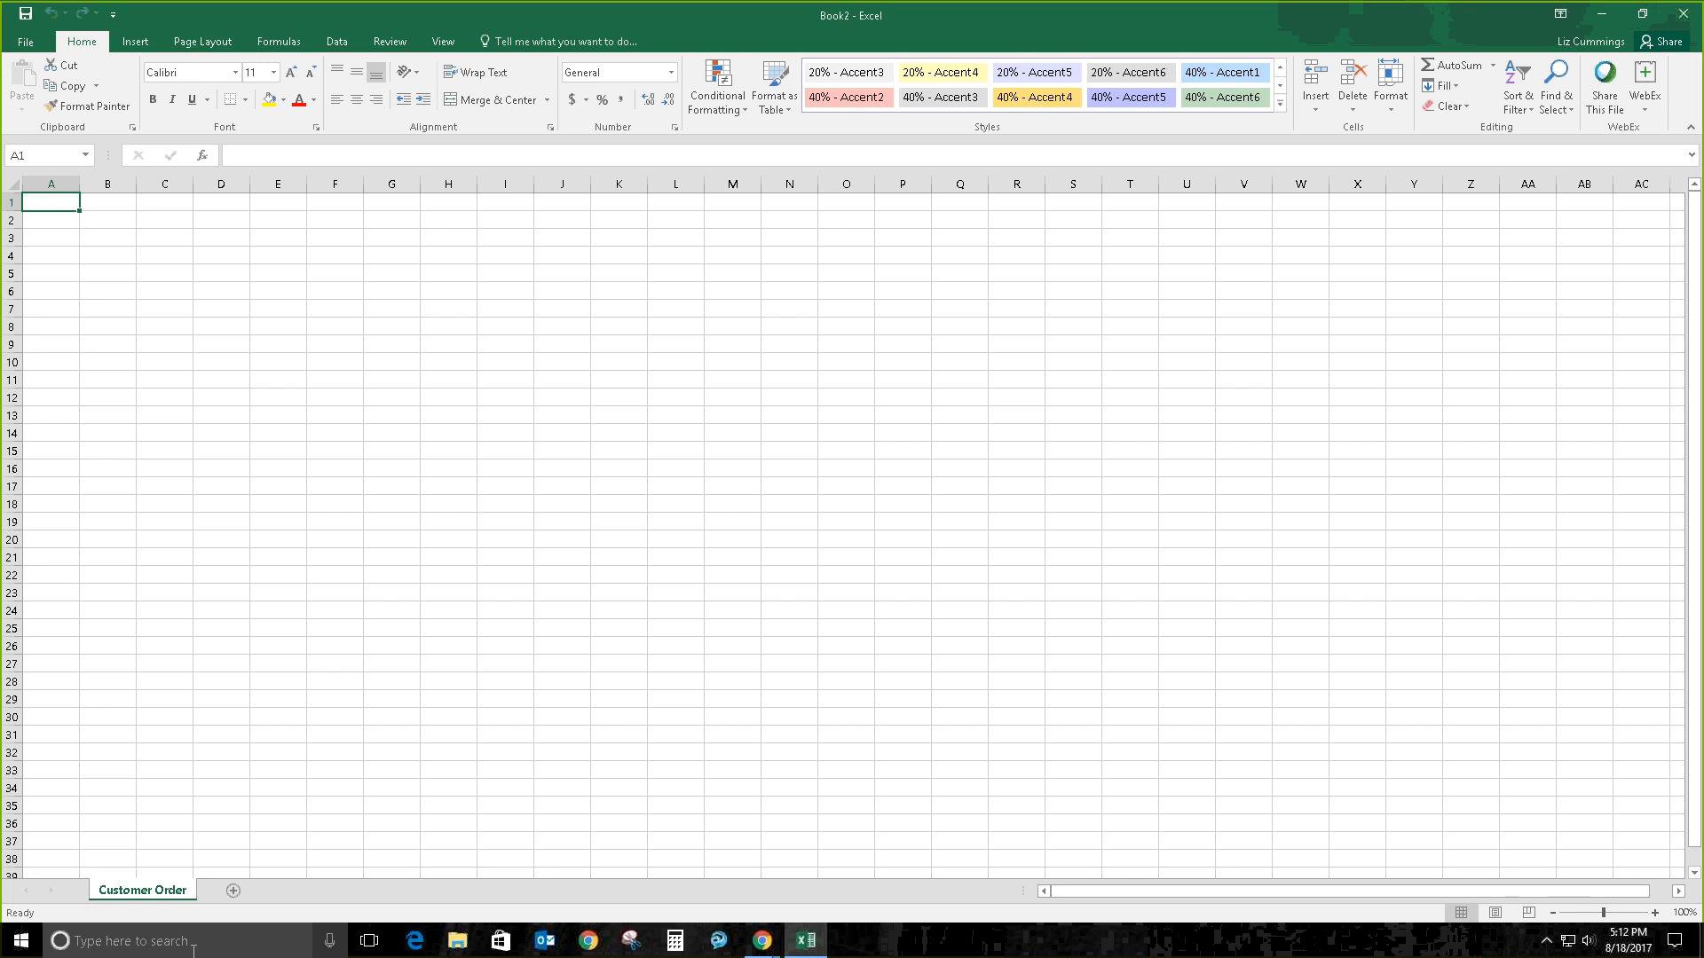
# Step: Add a second worksheet and name it 'Documentation'
pyautogui.click(233, 890)
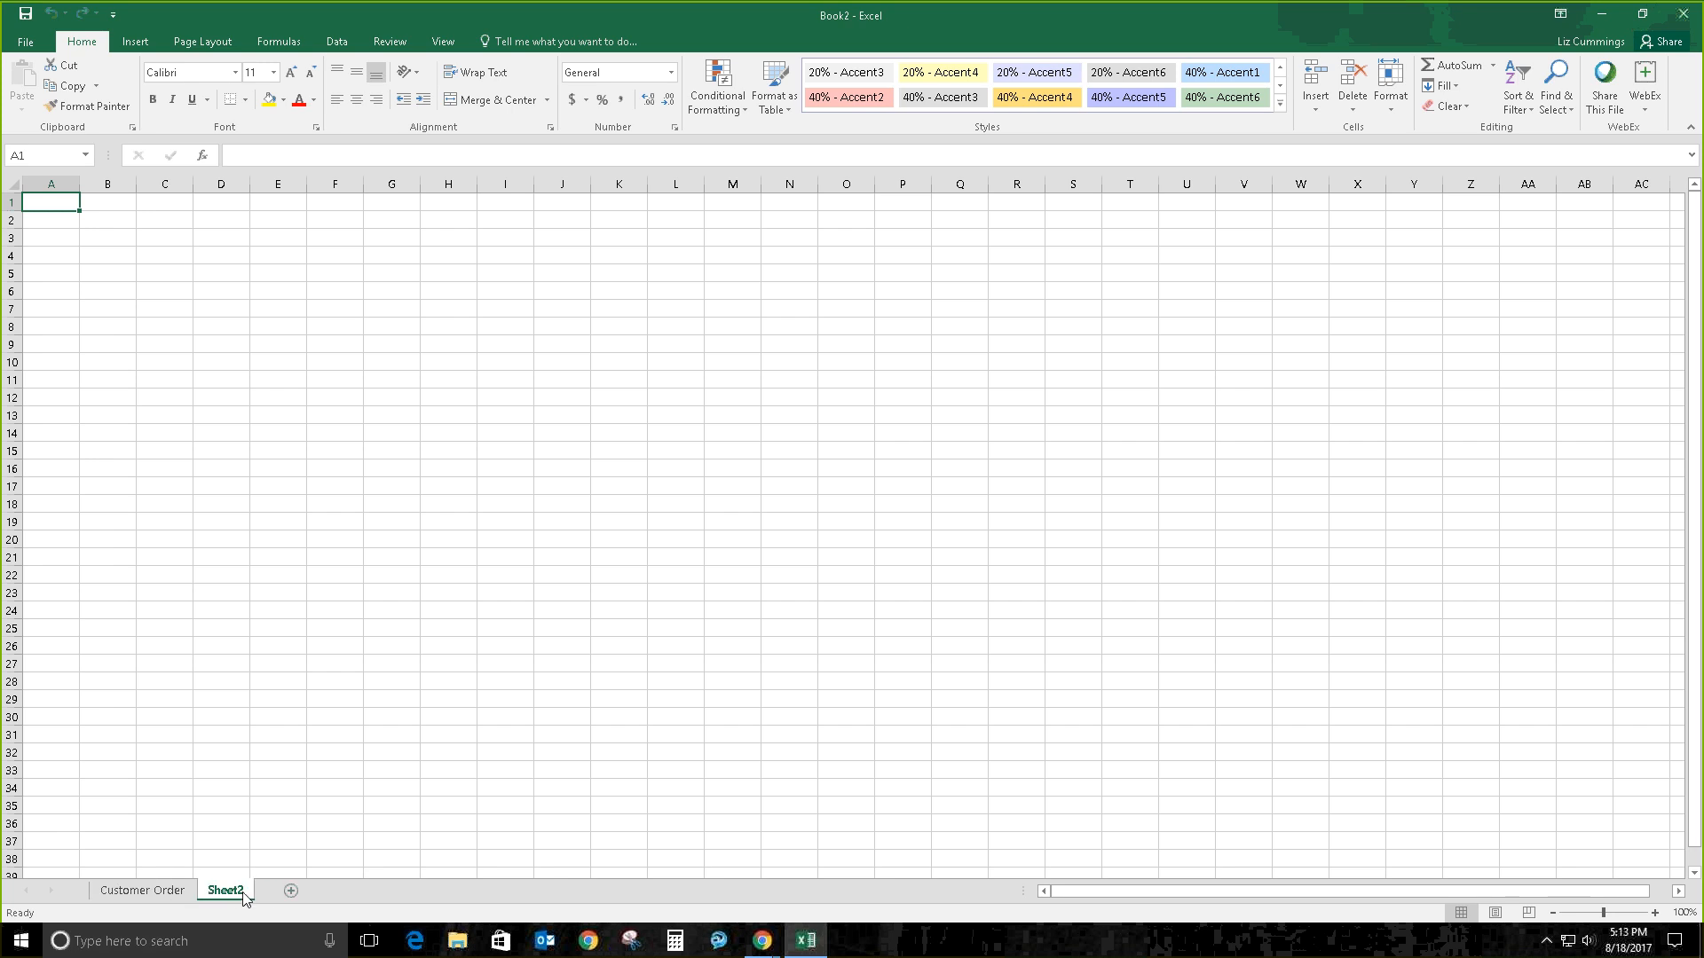
pyautogui.doubleClick(225, 890)
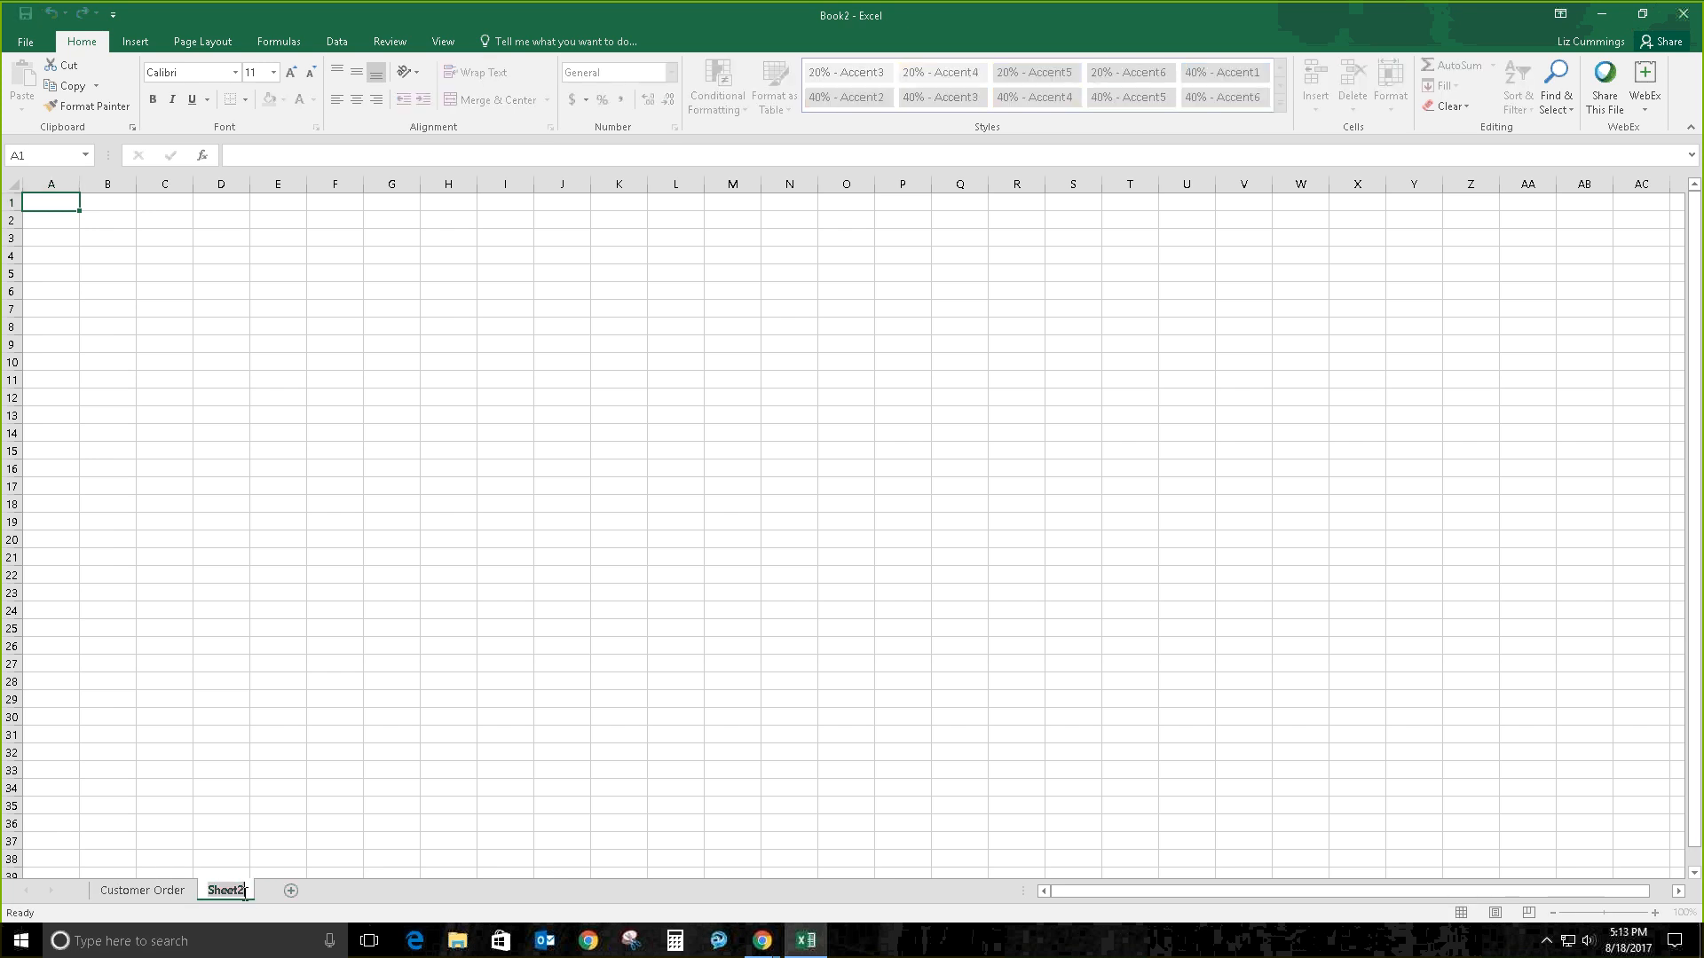
pyautogui.write('Do')
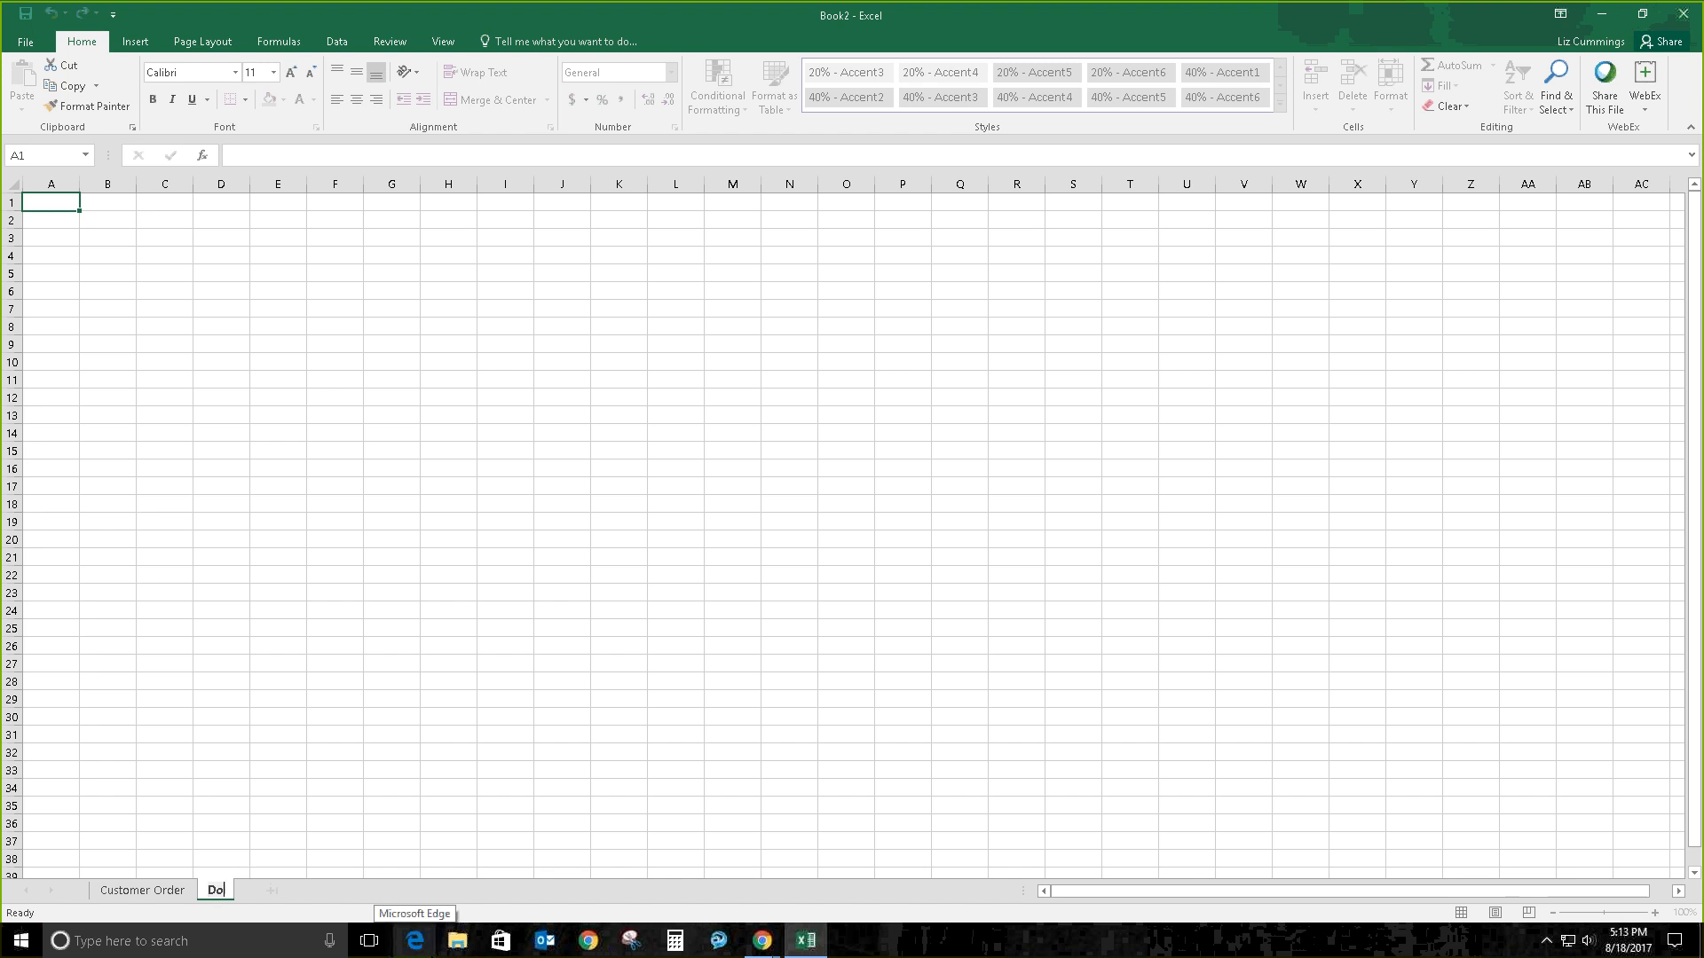
pyautogui.write('cumentation')
pyautogui.press('Return')
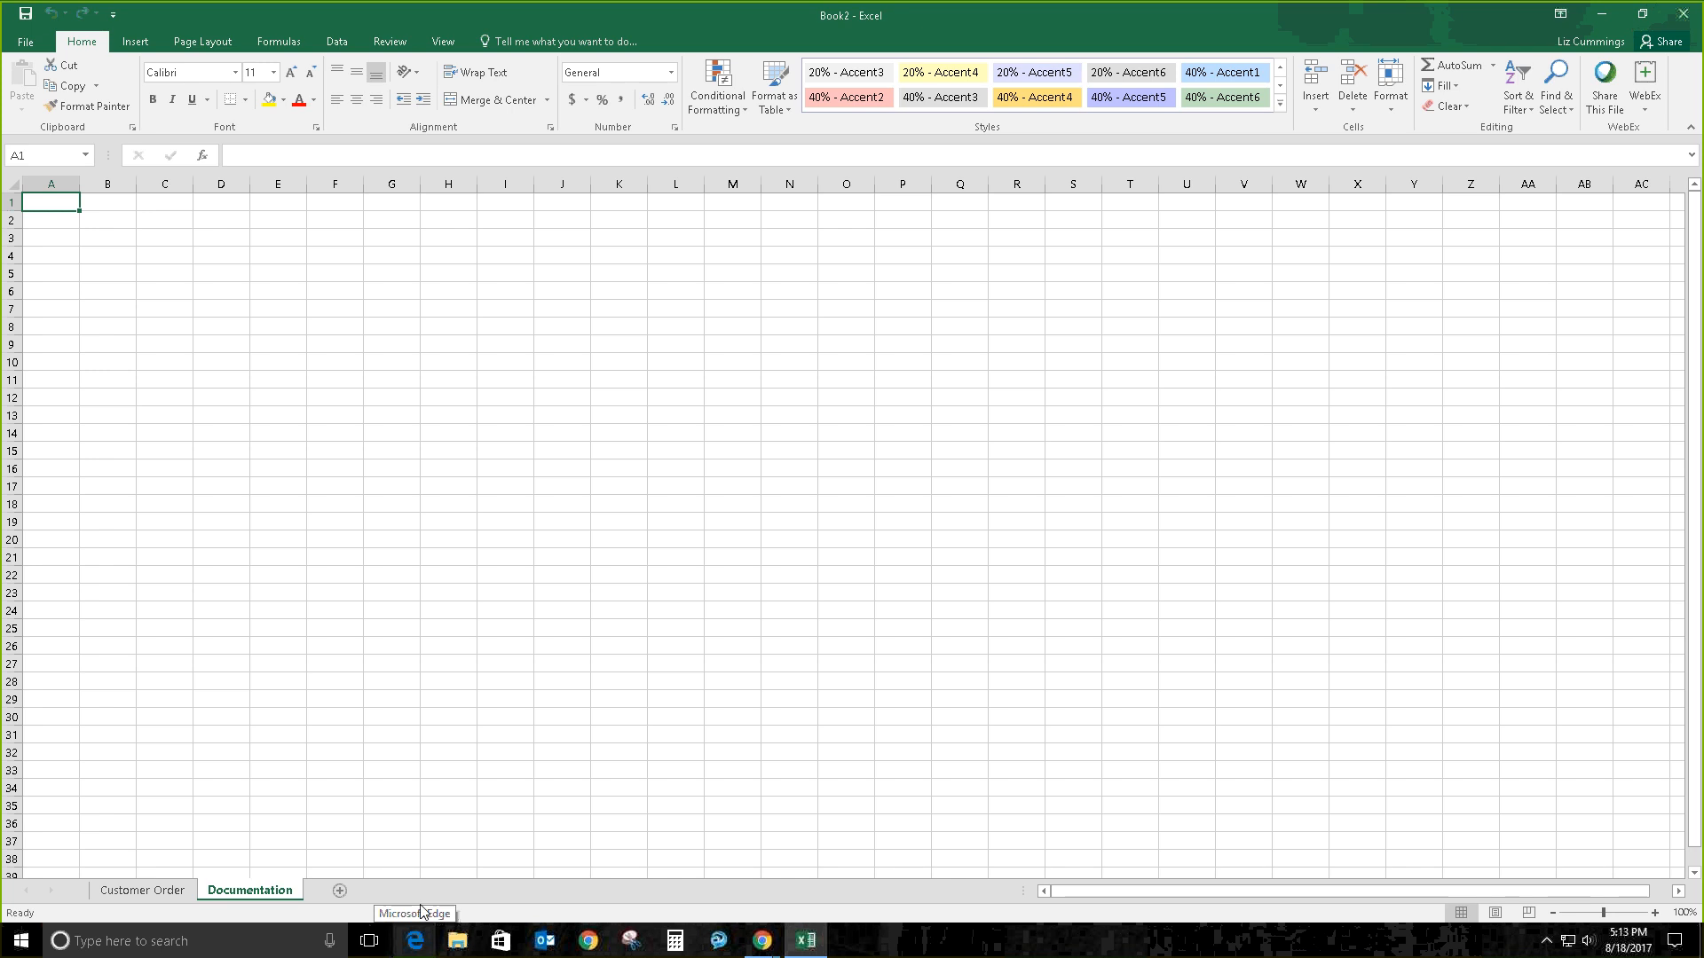
# Step: Add a third worksheet and name it 'Customer Contact'
pyautogui.click(339, 890)
pyautogui.write('C')
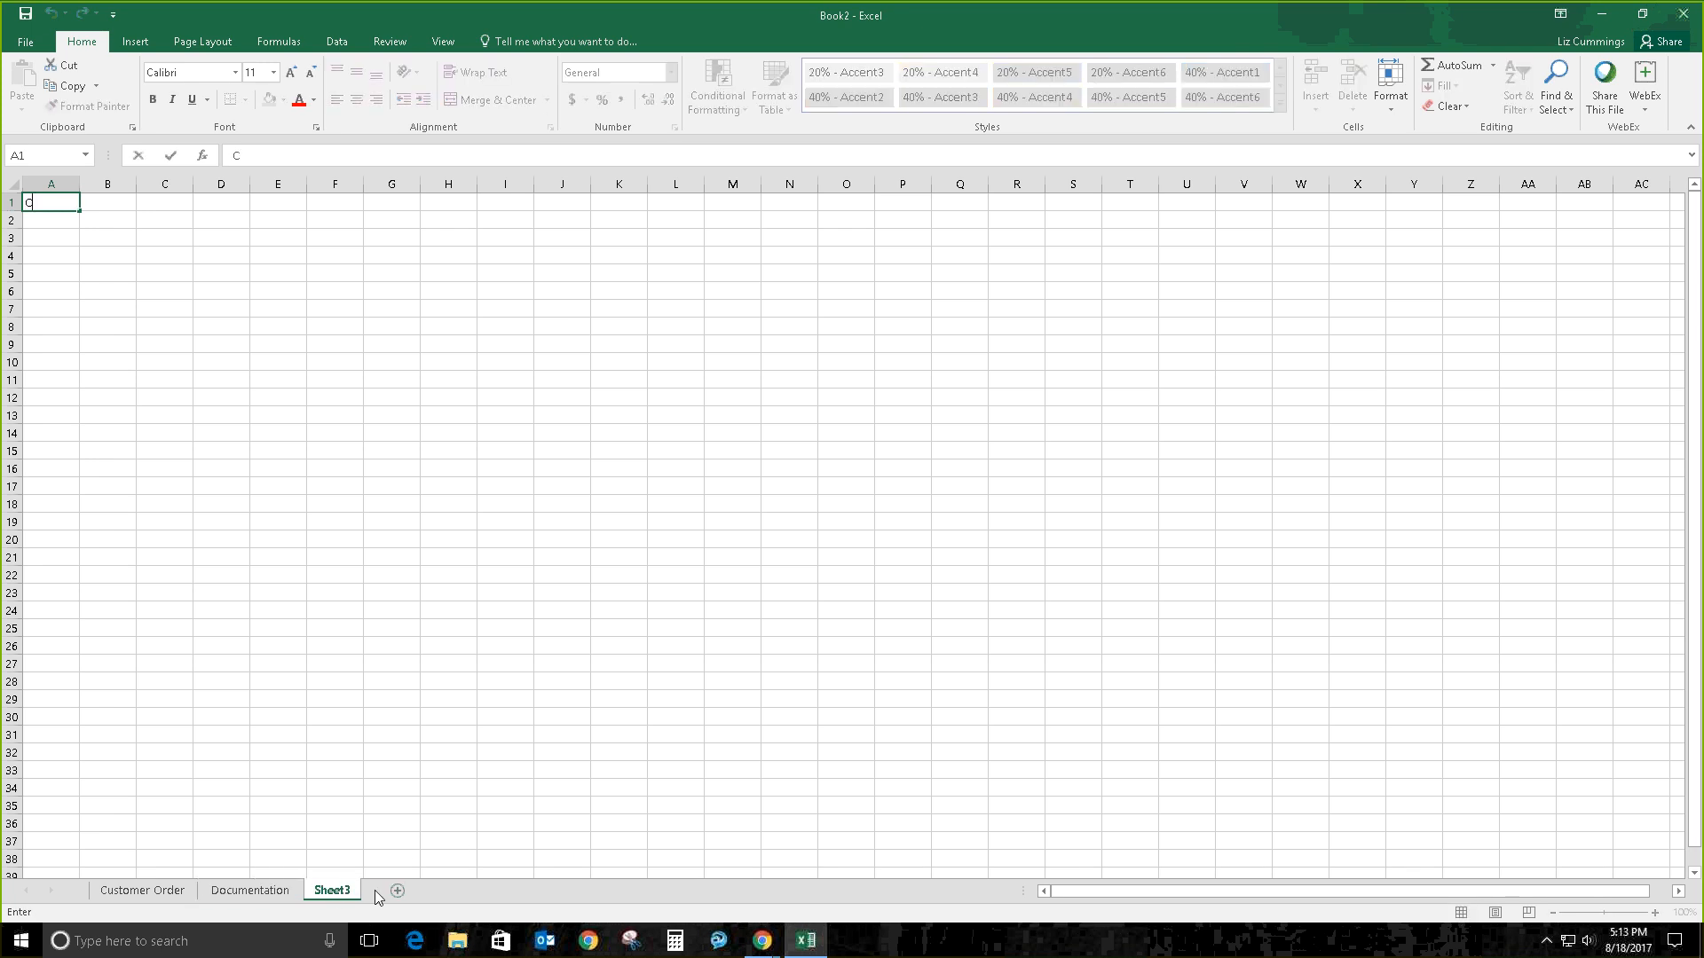
pyautogui.write('ustom')
pyautogui.doubleClick(332, 891)
pyautogui.write('Customer')
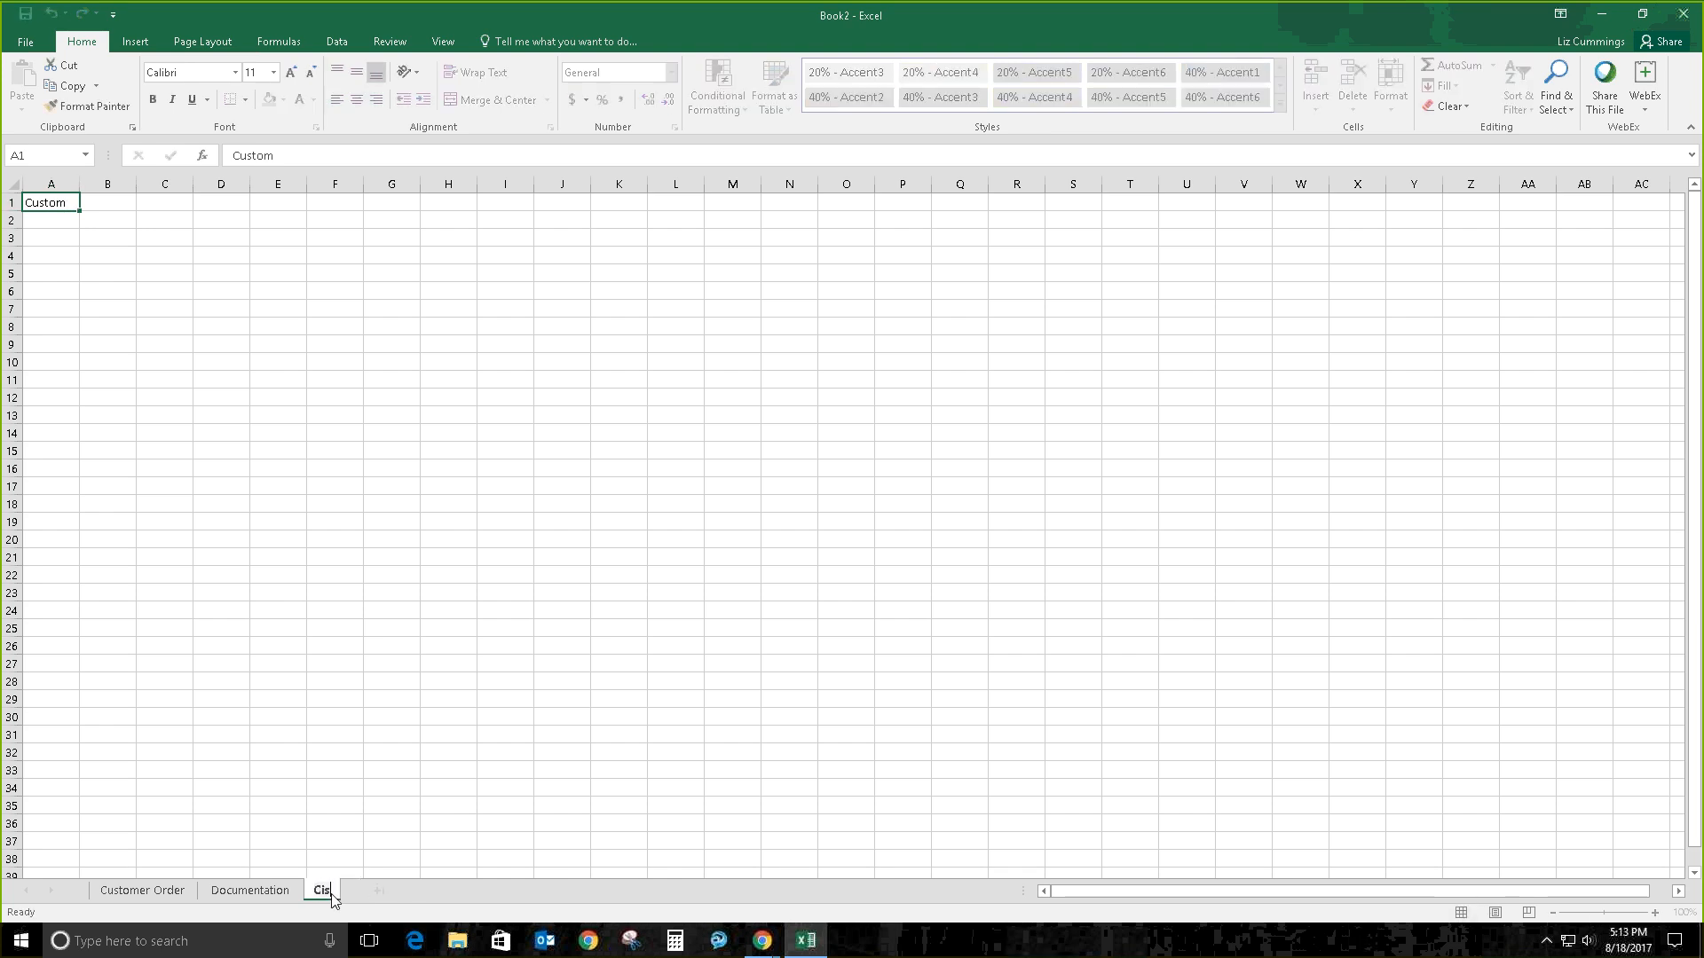
pyautogui.write(' Contact')
pyautogui.press('Return')
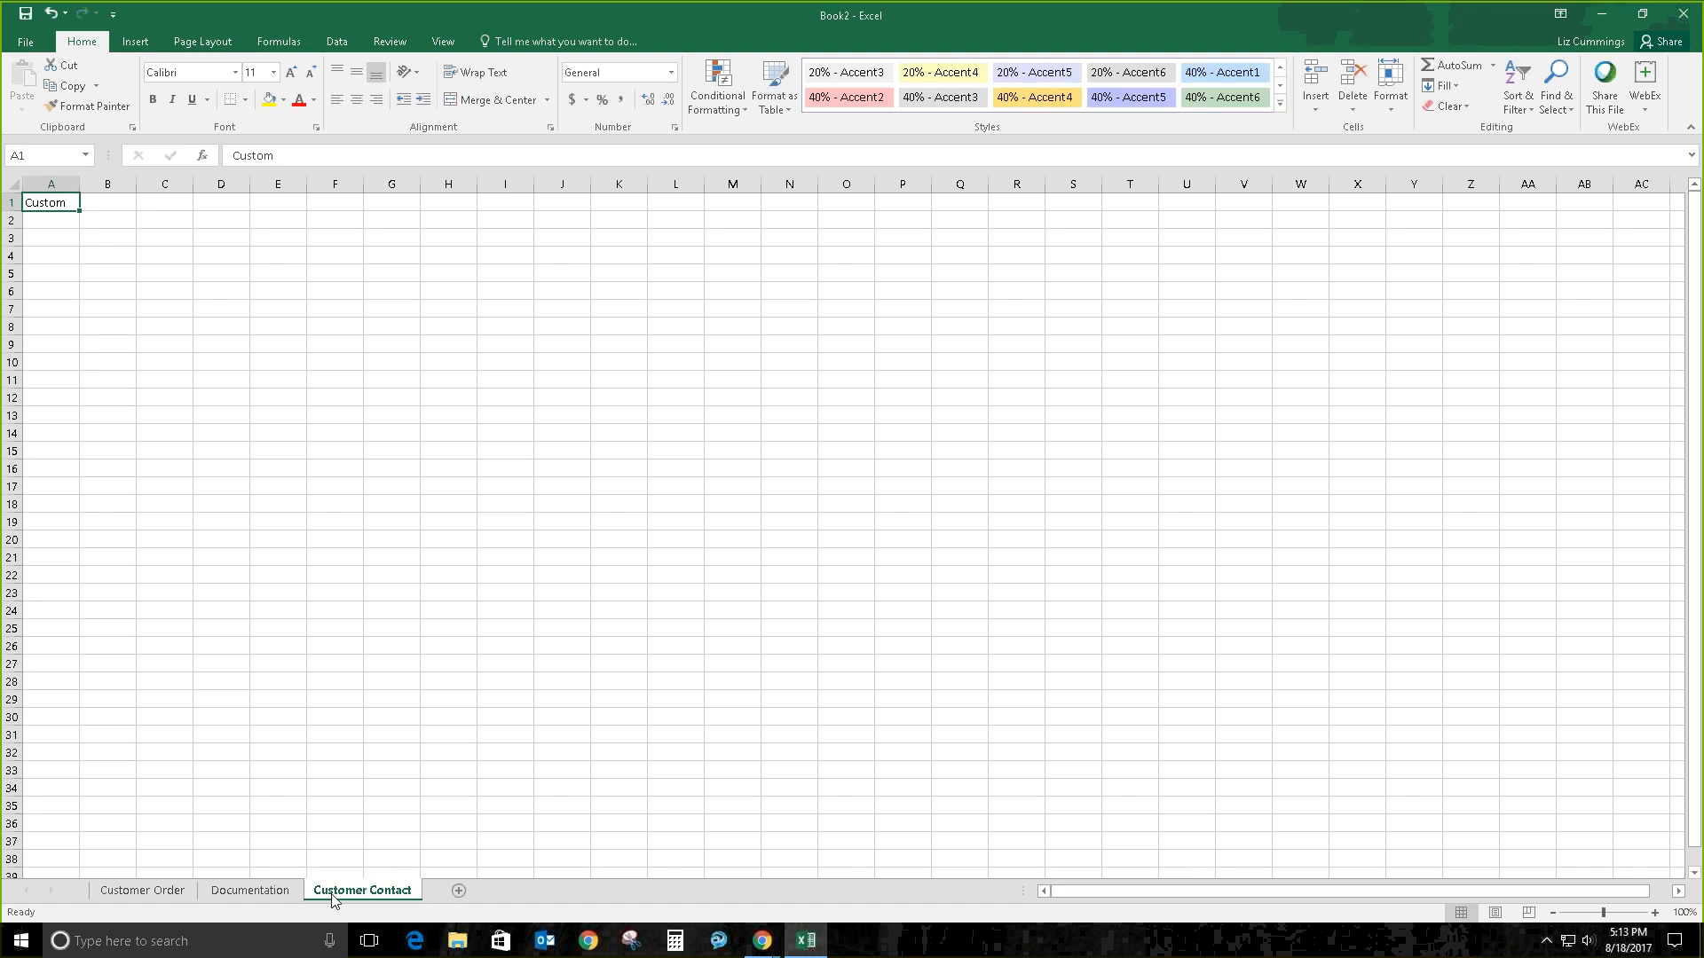
# Step: Move the Documentation sheet tab to the left of Customer Order
pyautogui.click(281, 893)
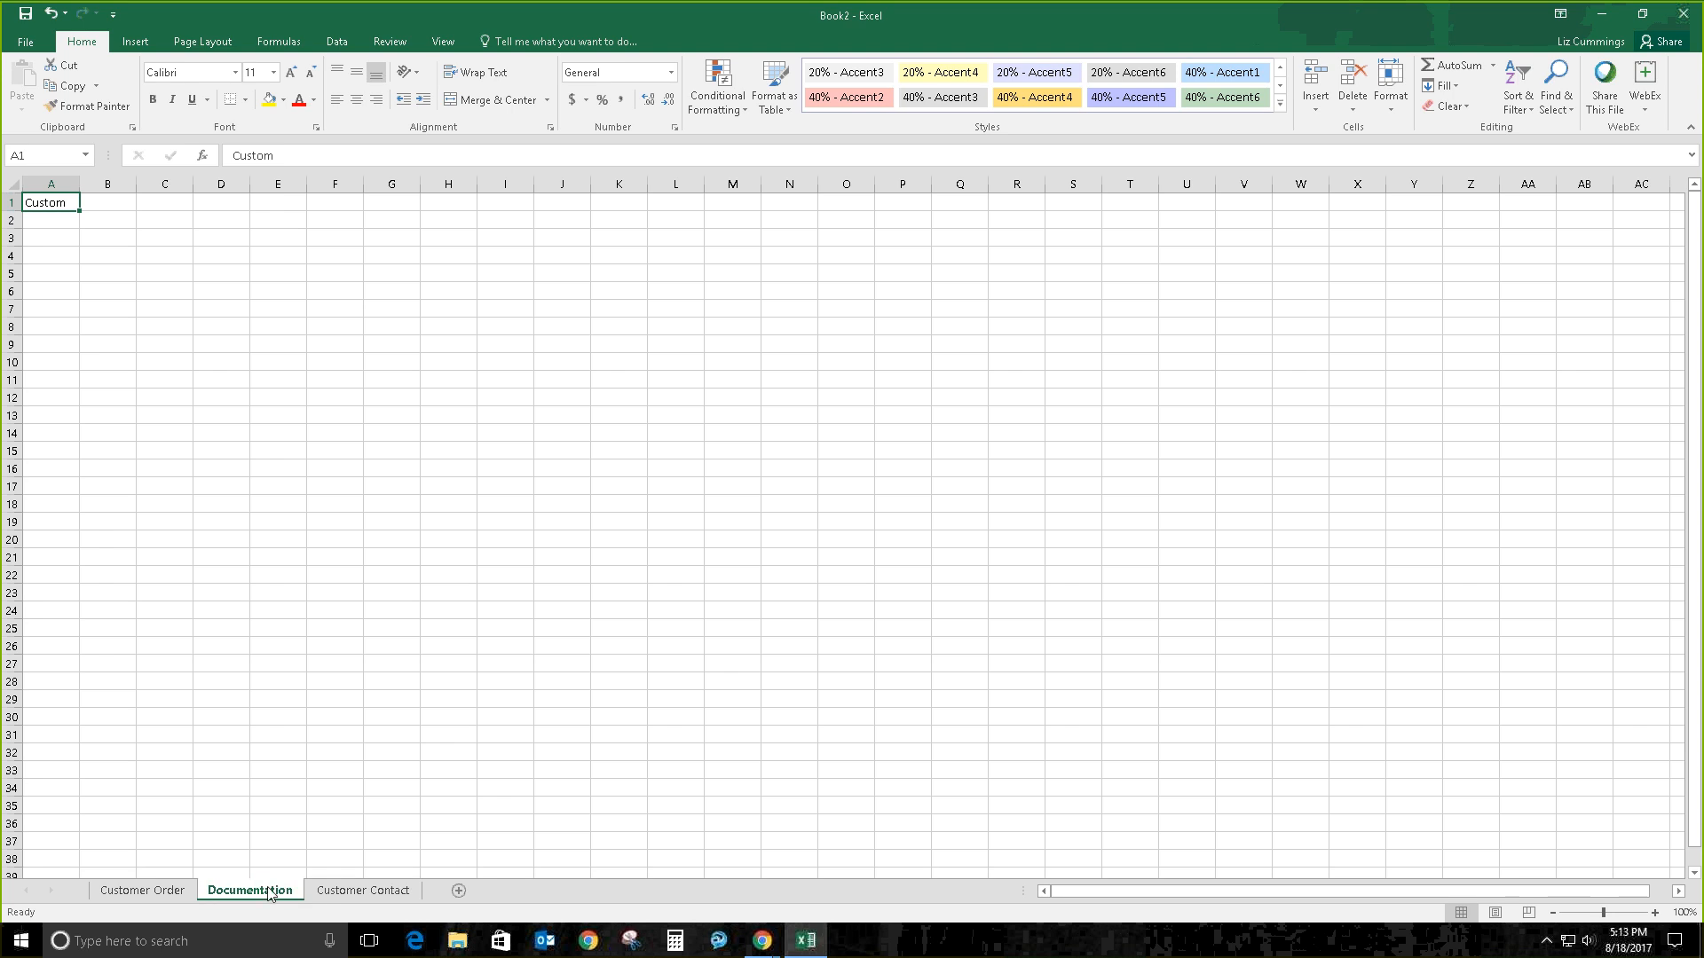
pyautogui.moveTo(270, 894); pyautogui.dragTo(140, 875)
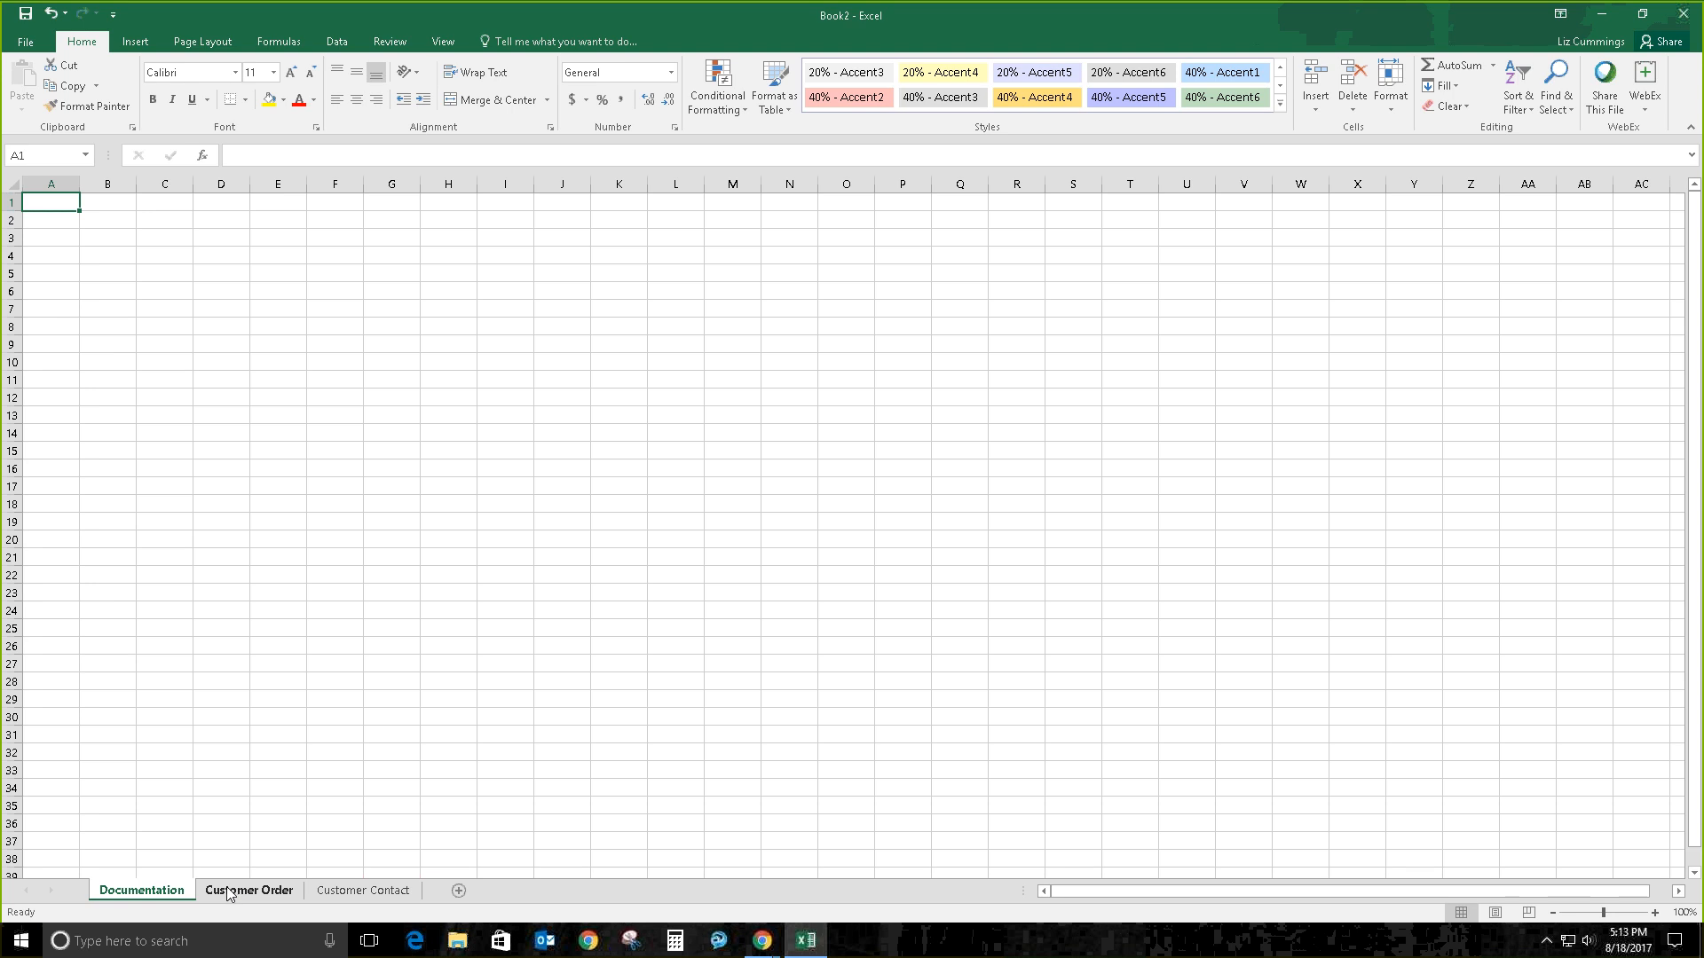
# Step: Delete the Customer Contact worksheet and confirm the deletion
pyautogui.rightClick(352, 892)
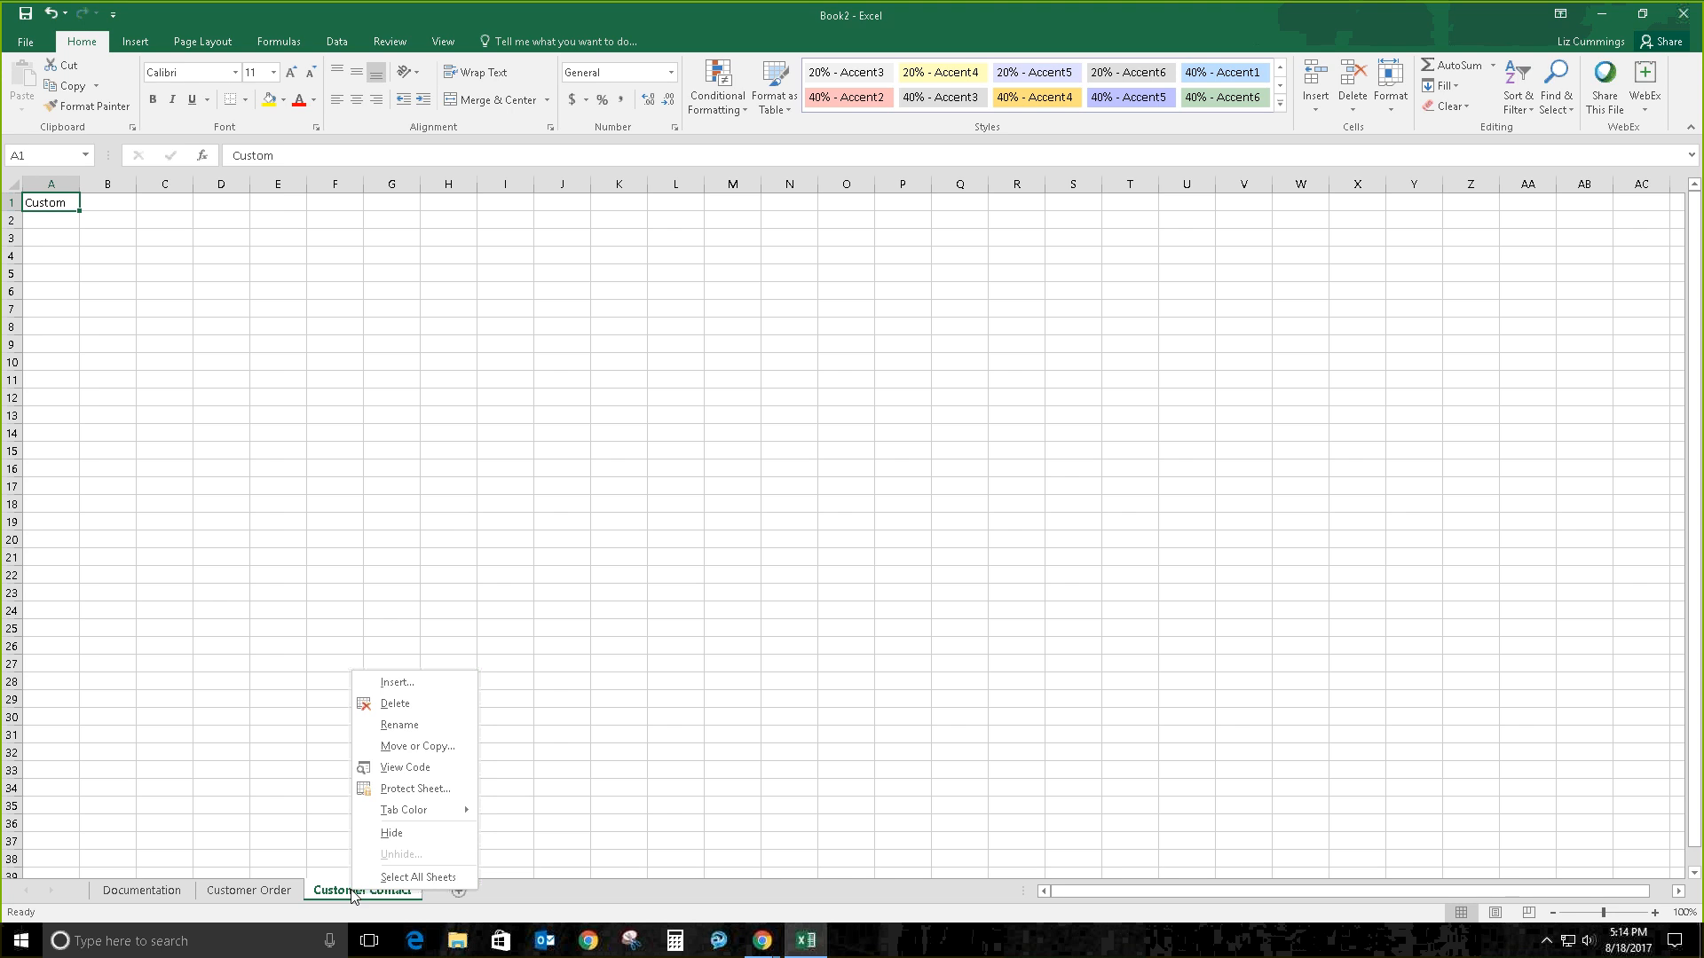
pyautogui.click(395, 702)
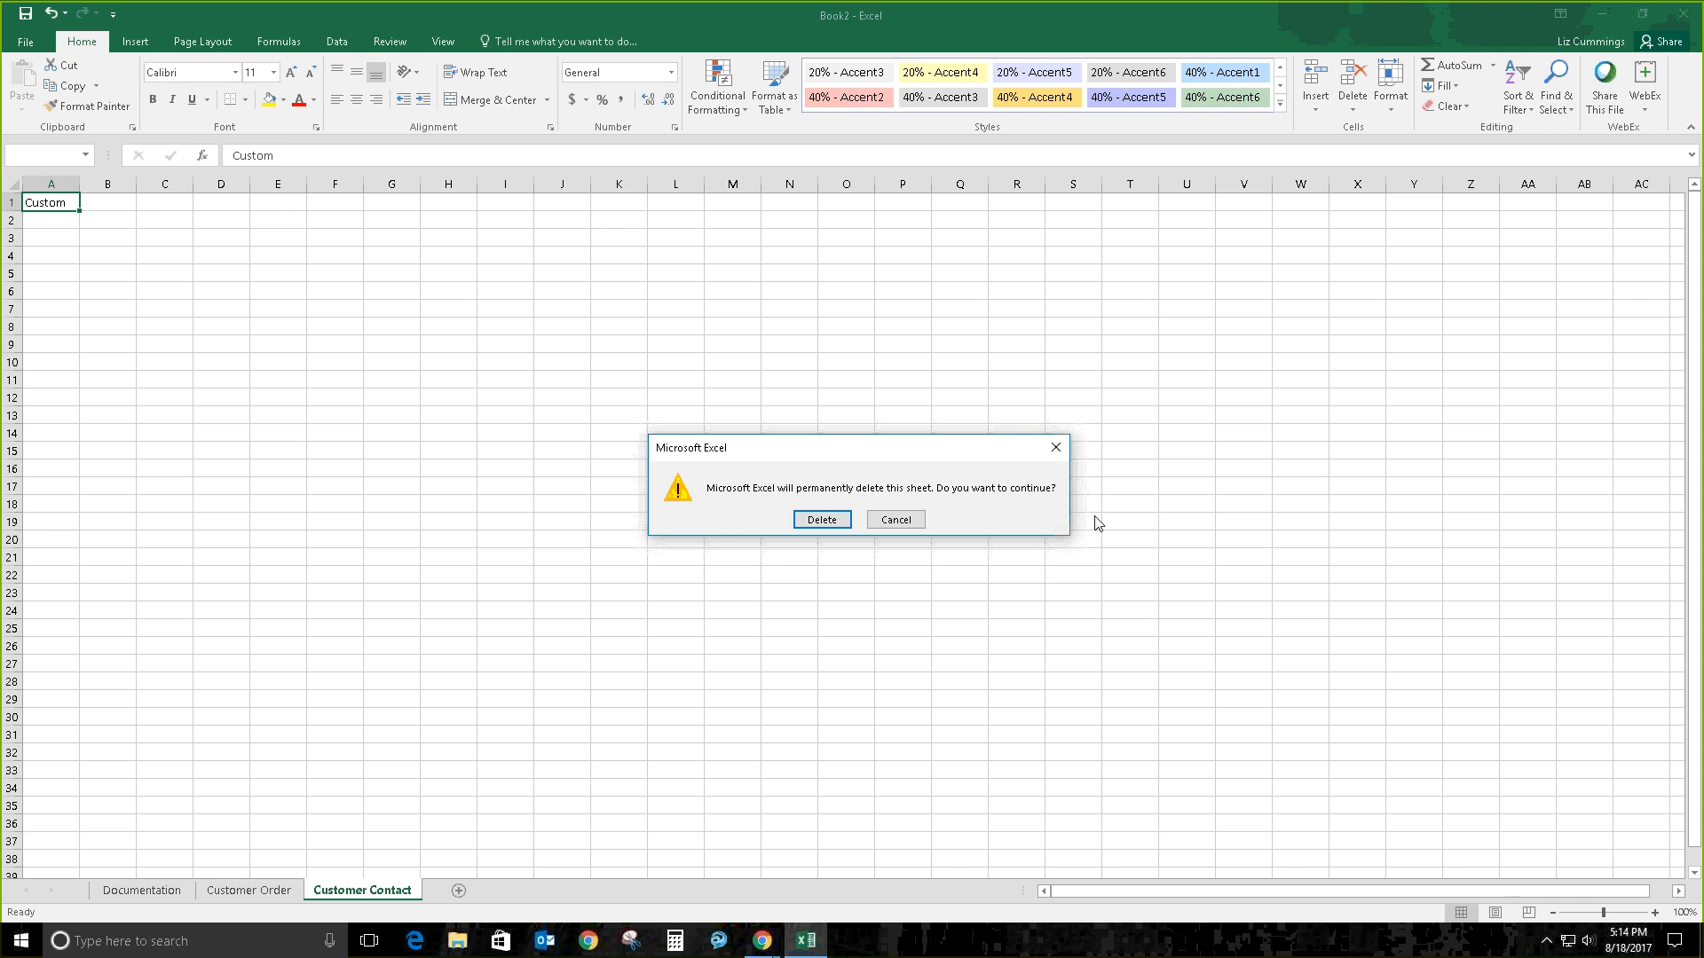
pyautogui.click(831, 525)
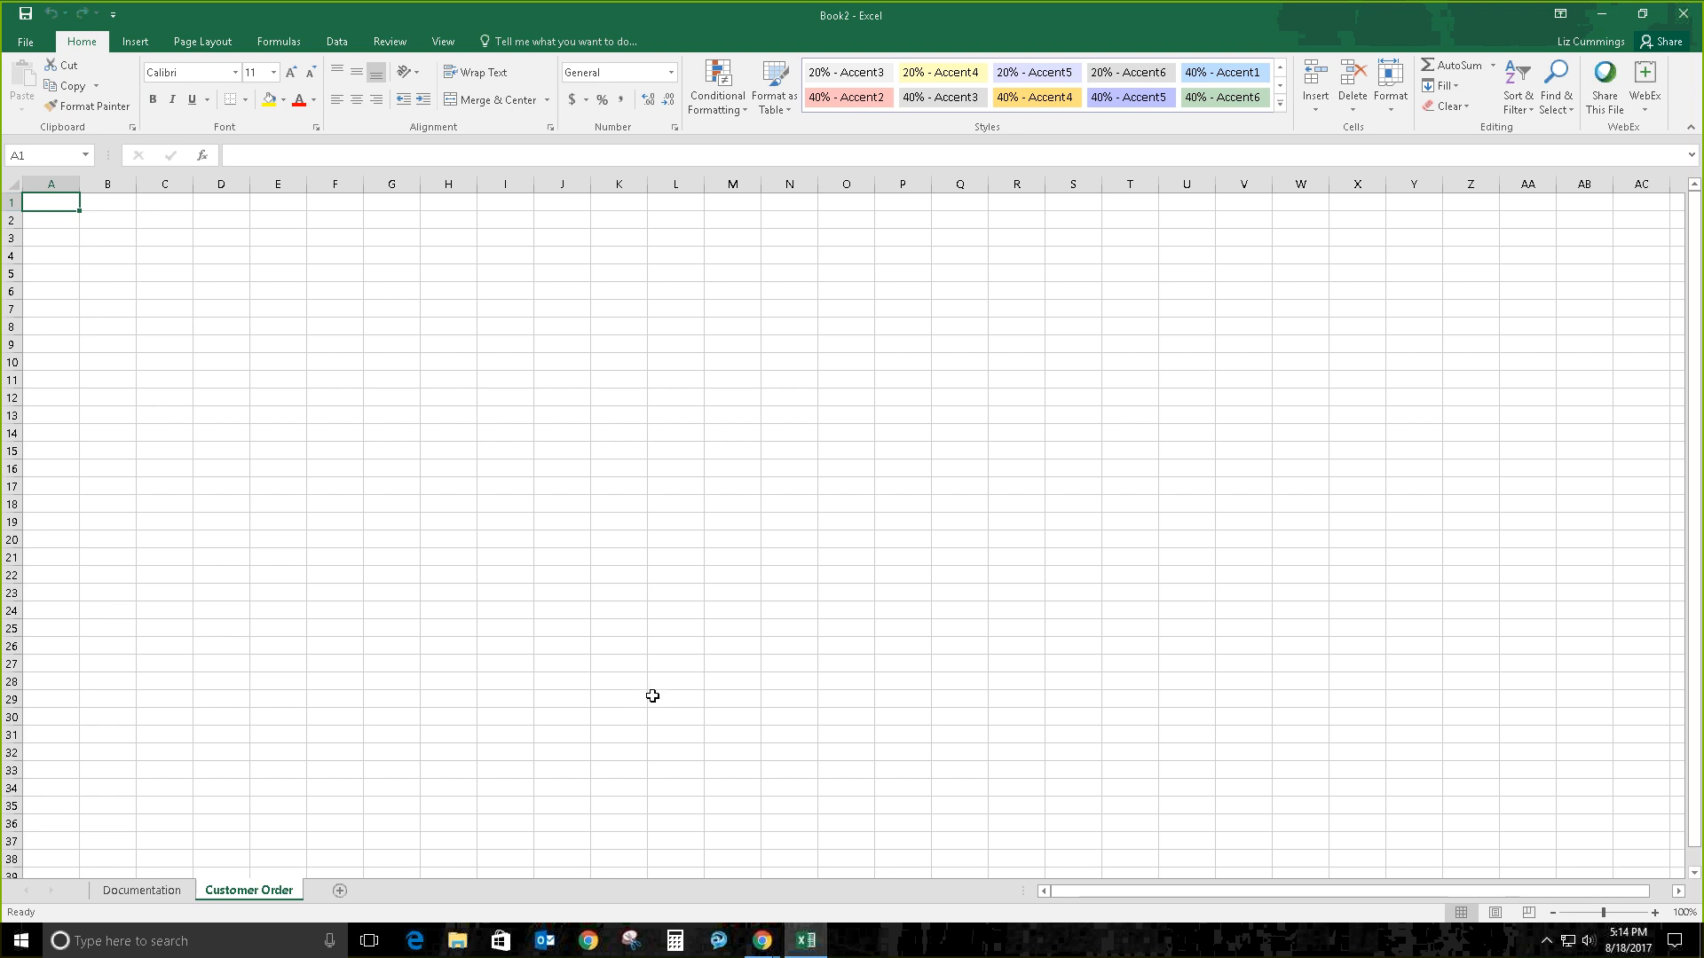
# Step: Save Book2 into the Downloads folder under the file name 'Game Card'
pyautogui.click(26, 19)
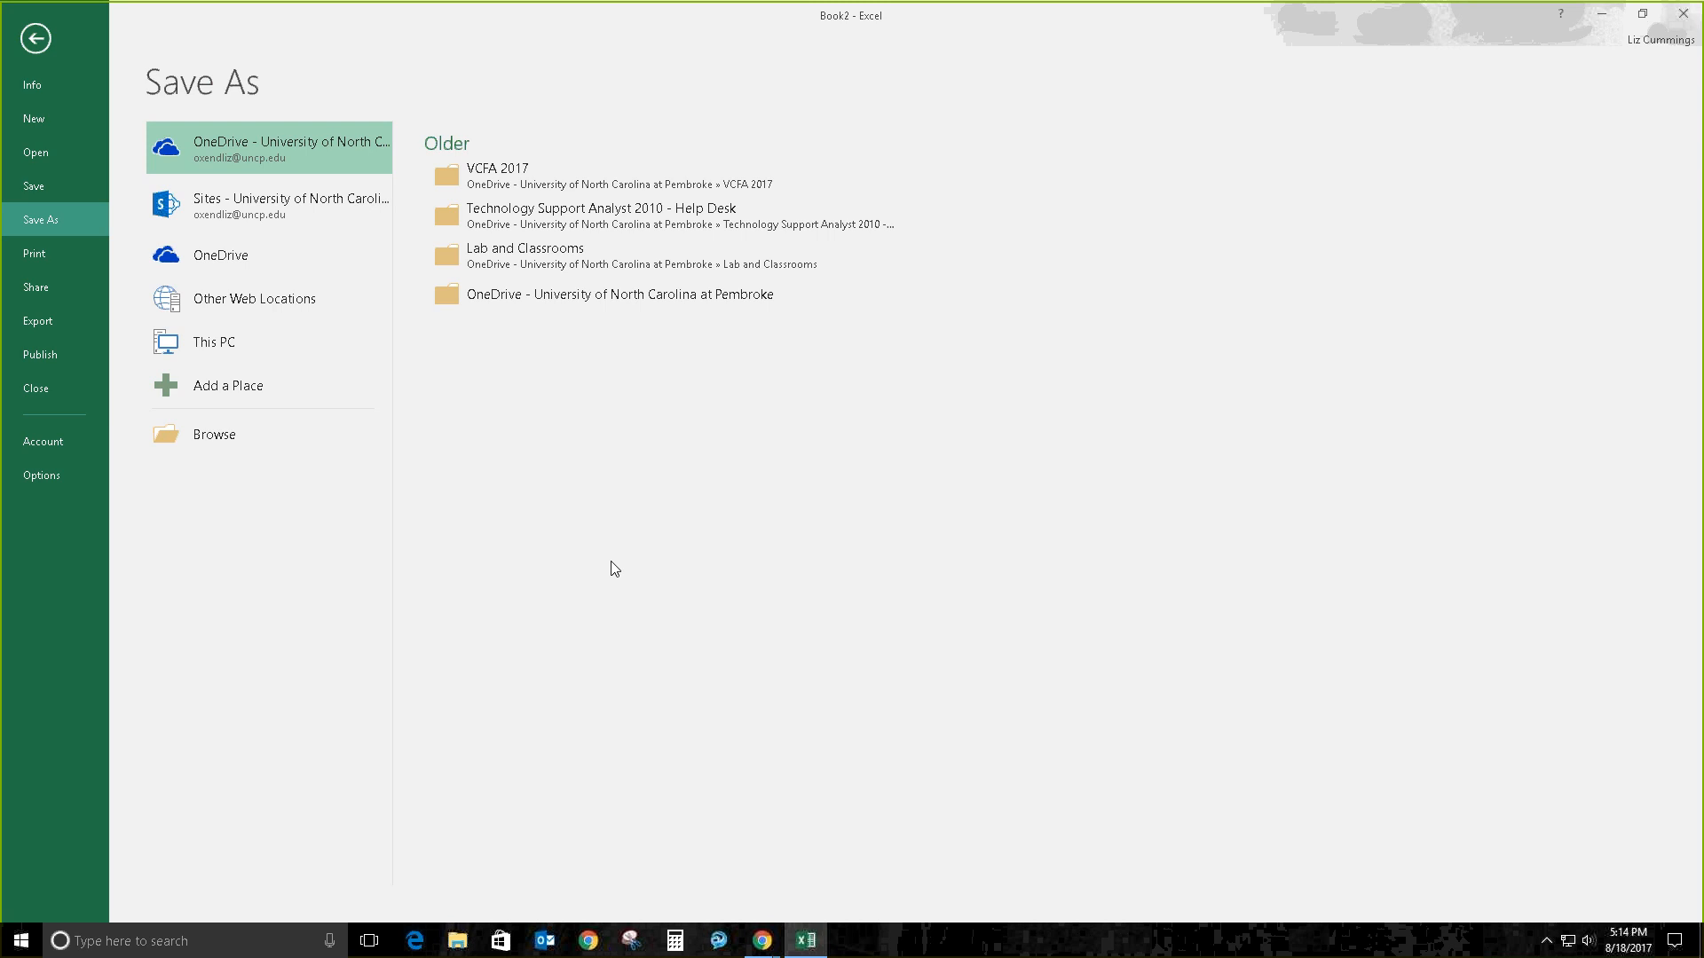
pyautogui.click(227, 435)
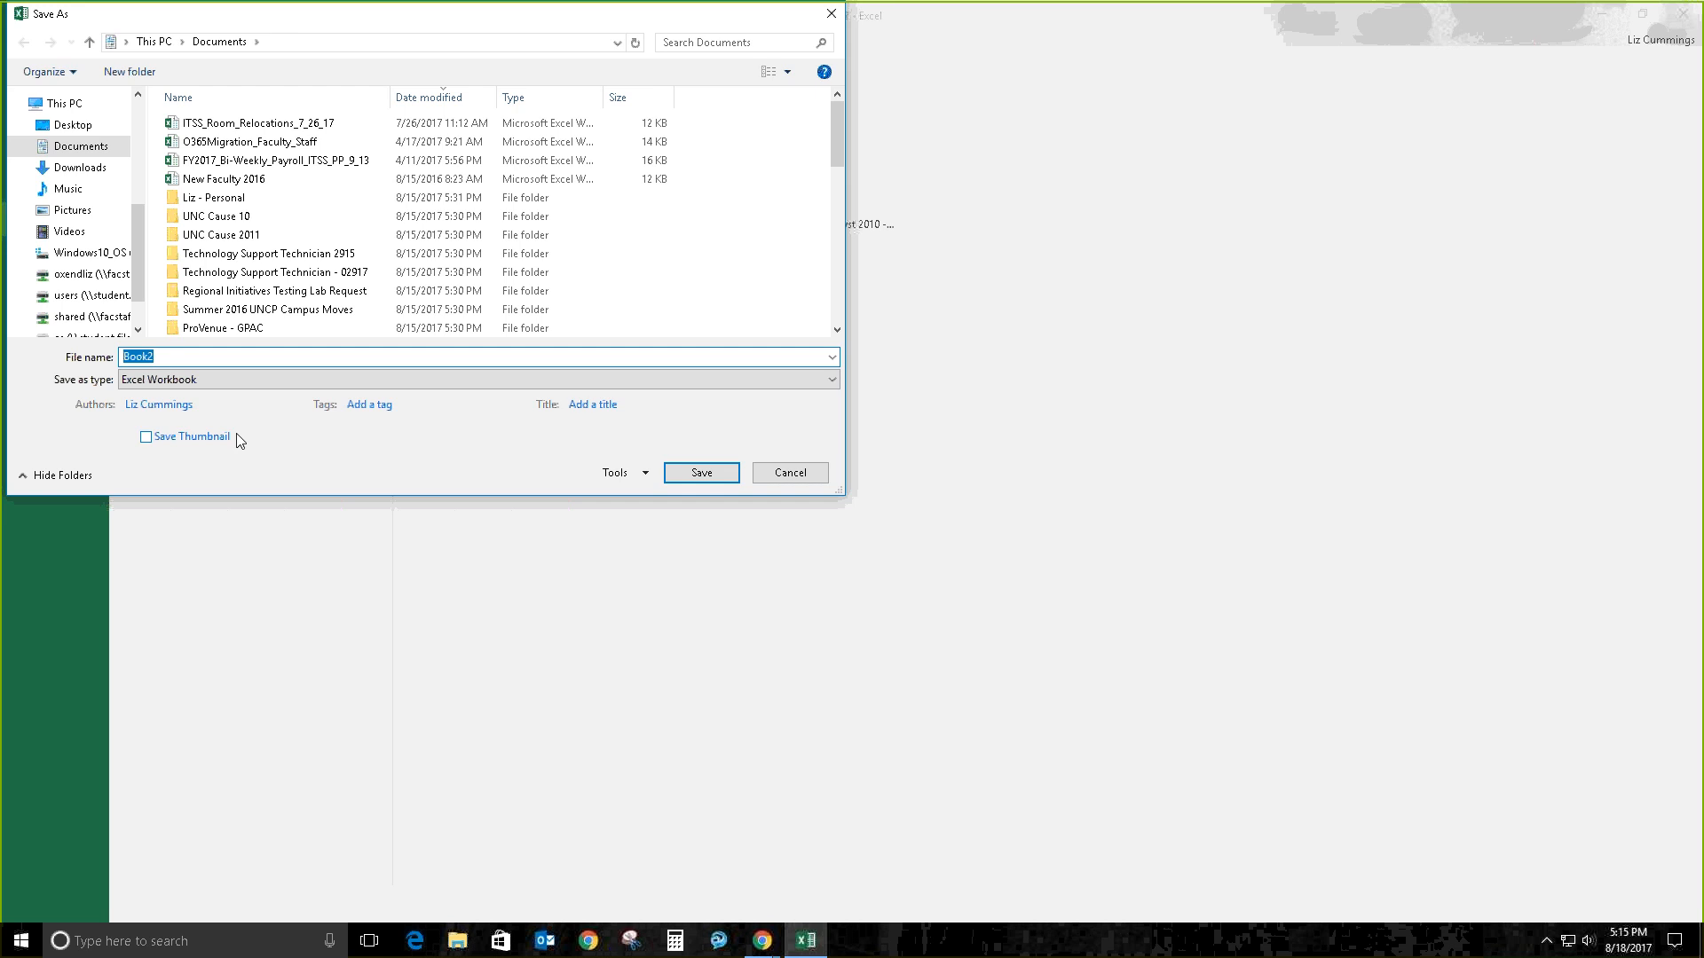
pyautogui.click(96, 168)
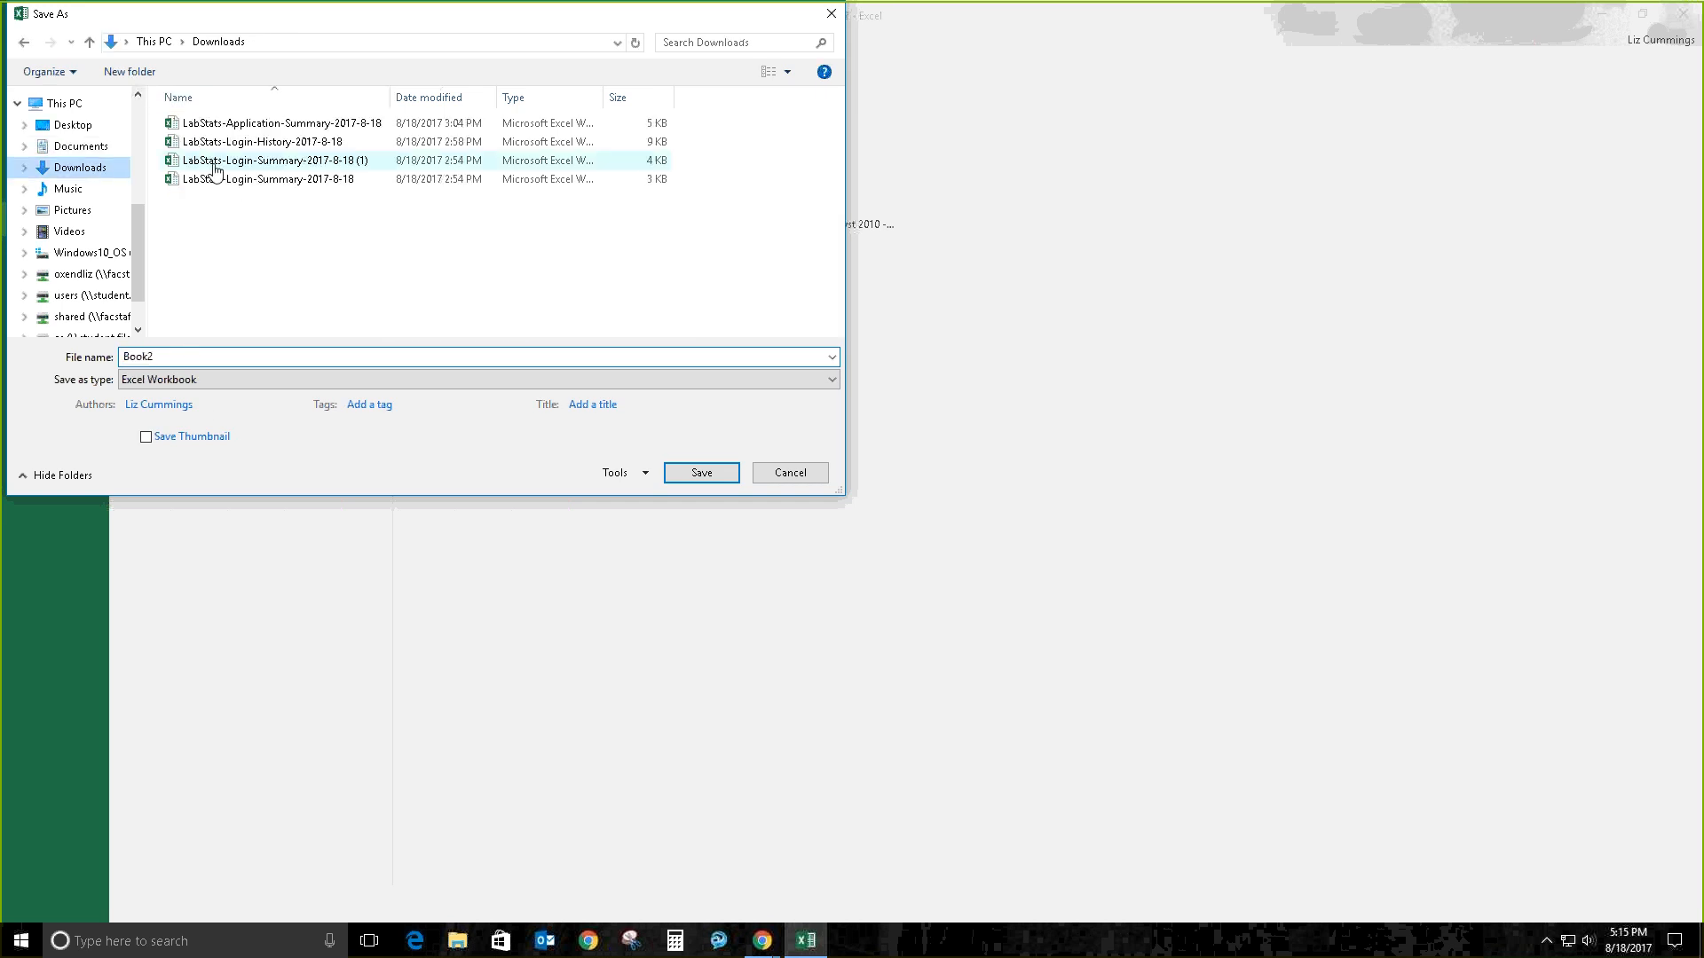
pyautogui.doubleClick(167, 363)
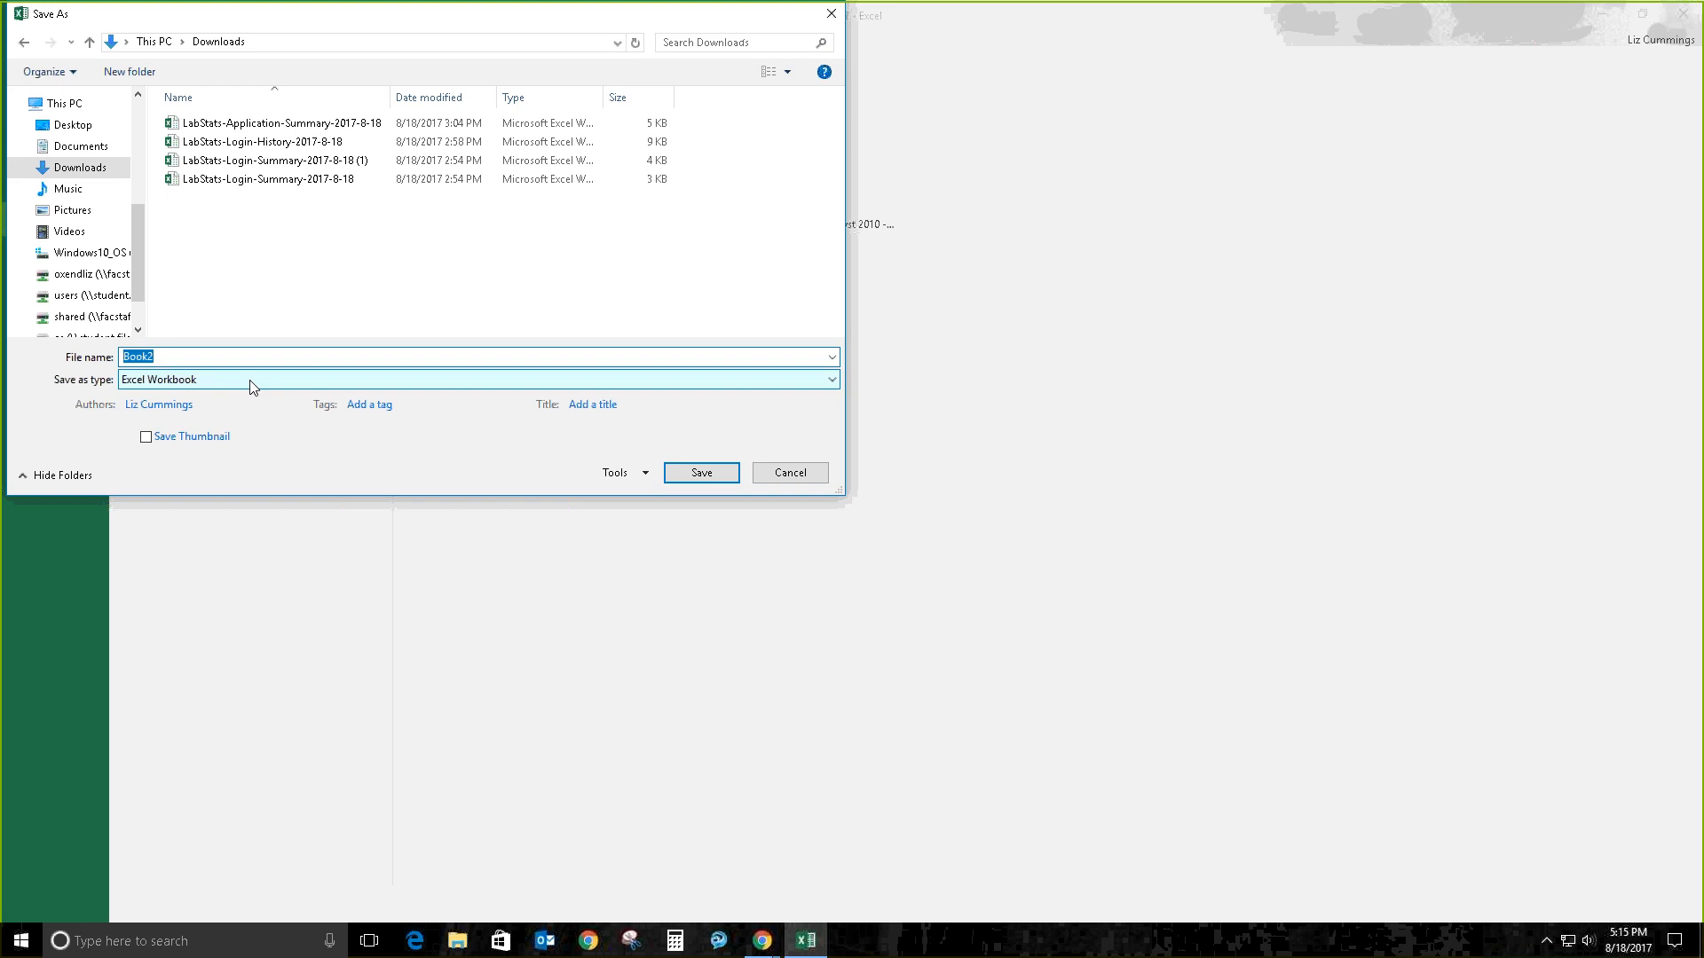
pyautogui.write('Game Cart')
pyautogui.press('BackSpace')
pyautogui.write('d')
pyautogui.click(702, 472)
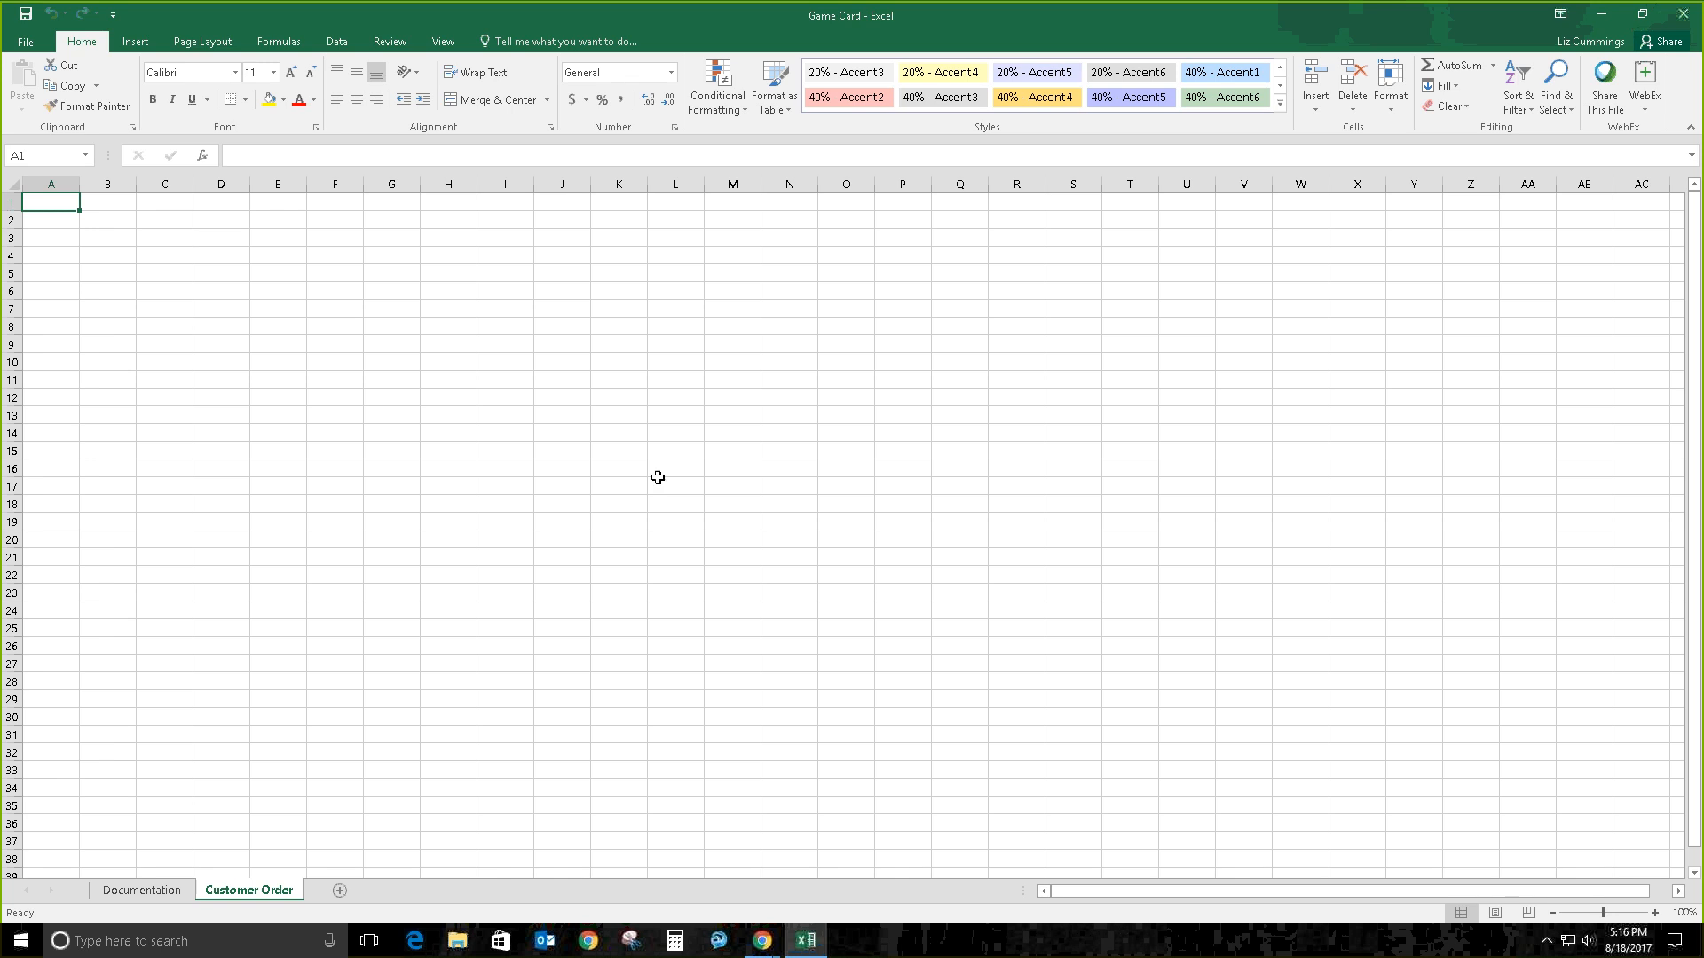
# Step: Make the Documentation sheet active, cycling through the sheets with Ctrl+Page Down/Up
pyautogui.click(138, 890)
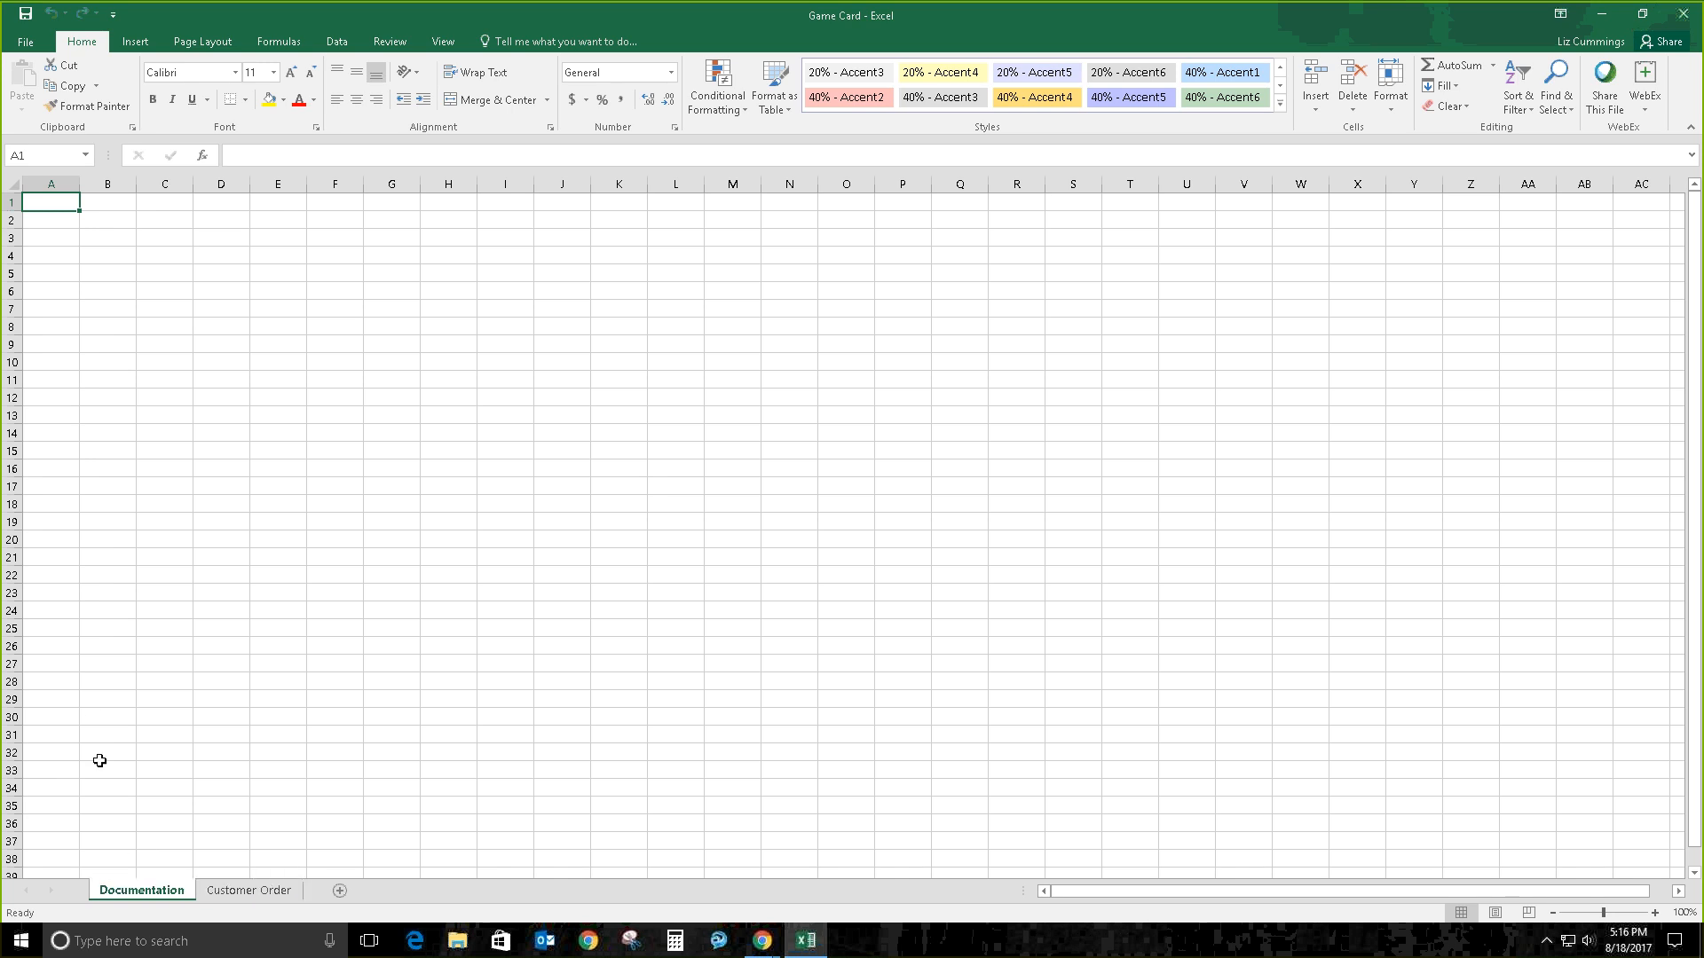
pyautogui.hotkey('ctrl', 'pagedown')
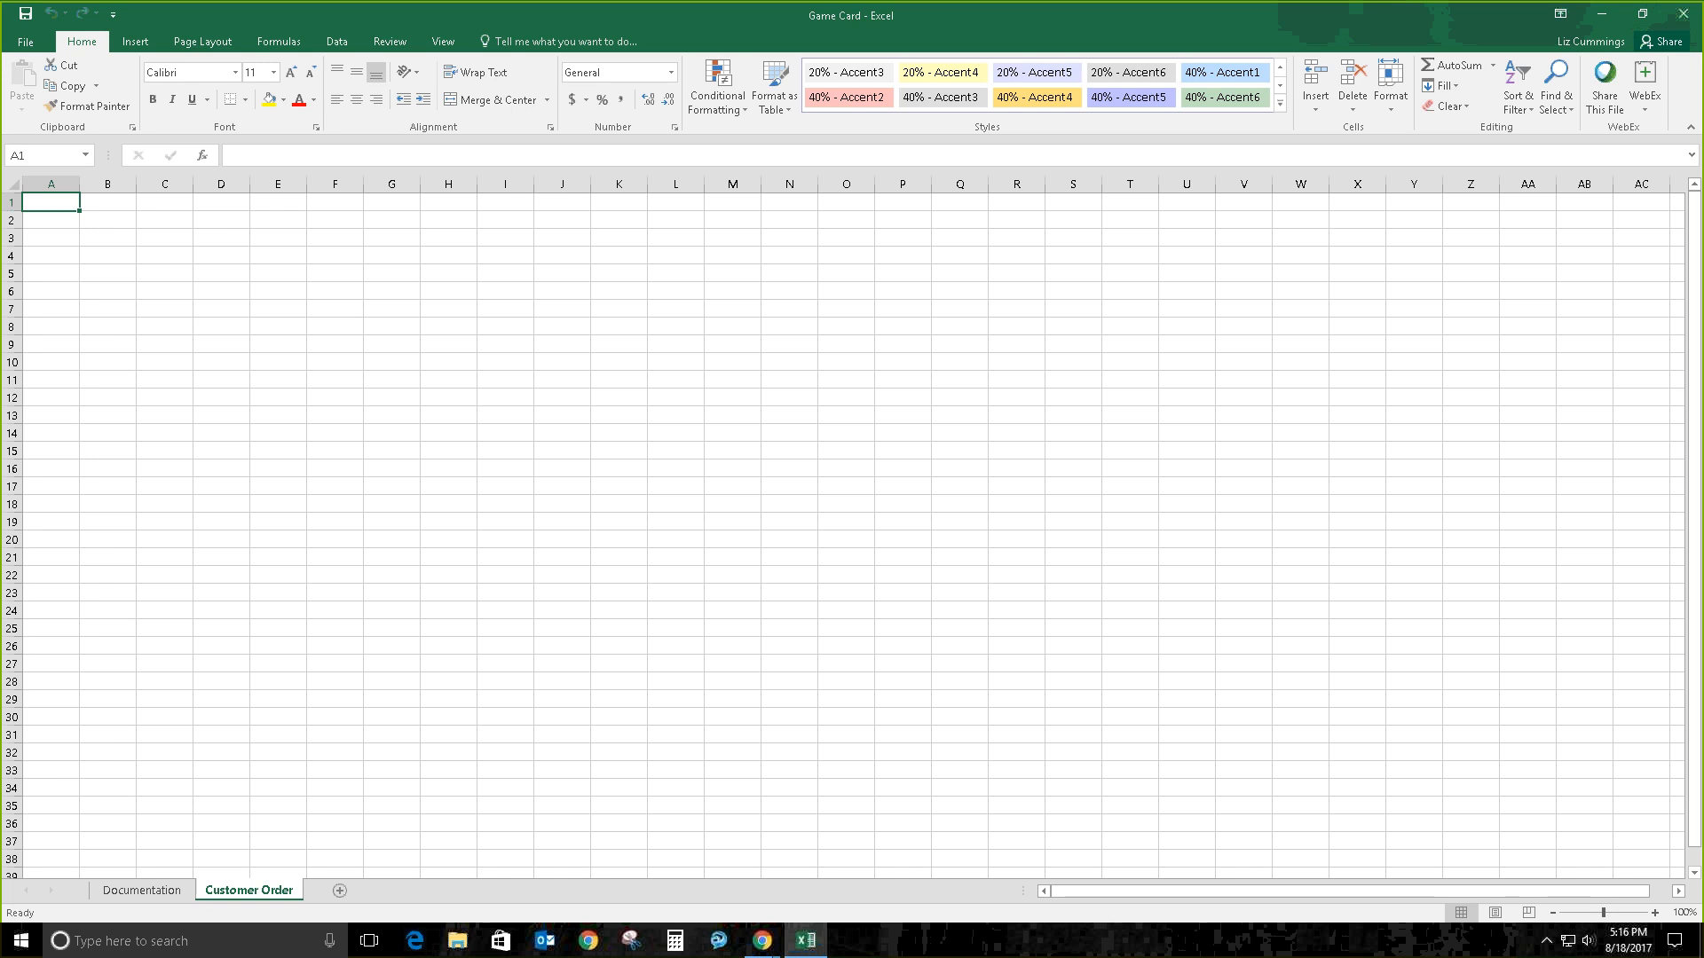
pyautogui.hotkey('ctrl', 'pageup')
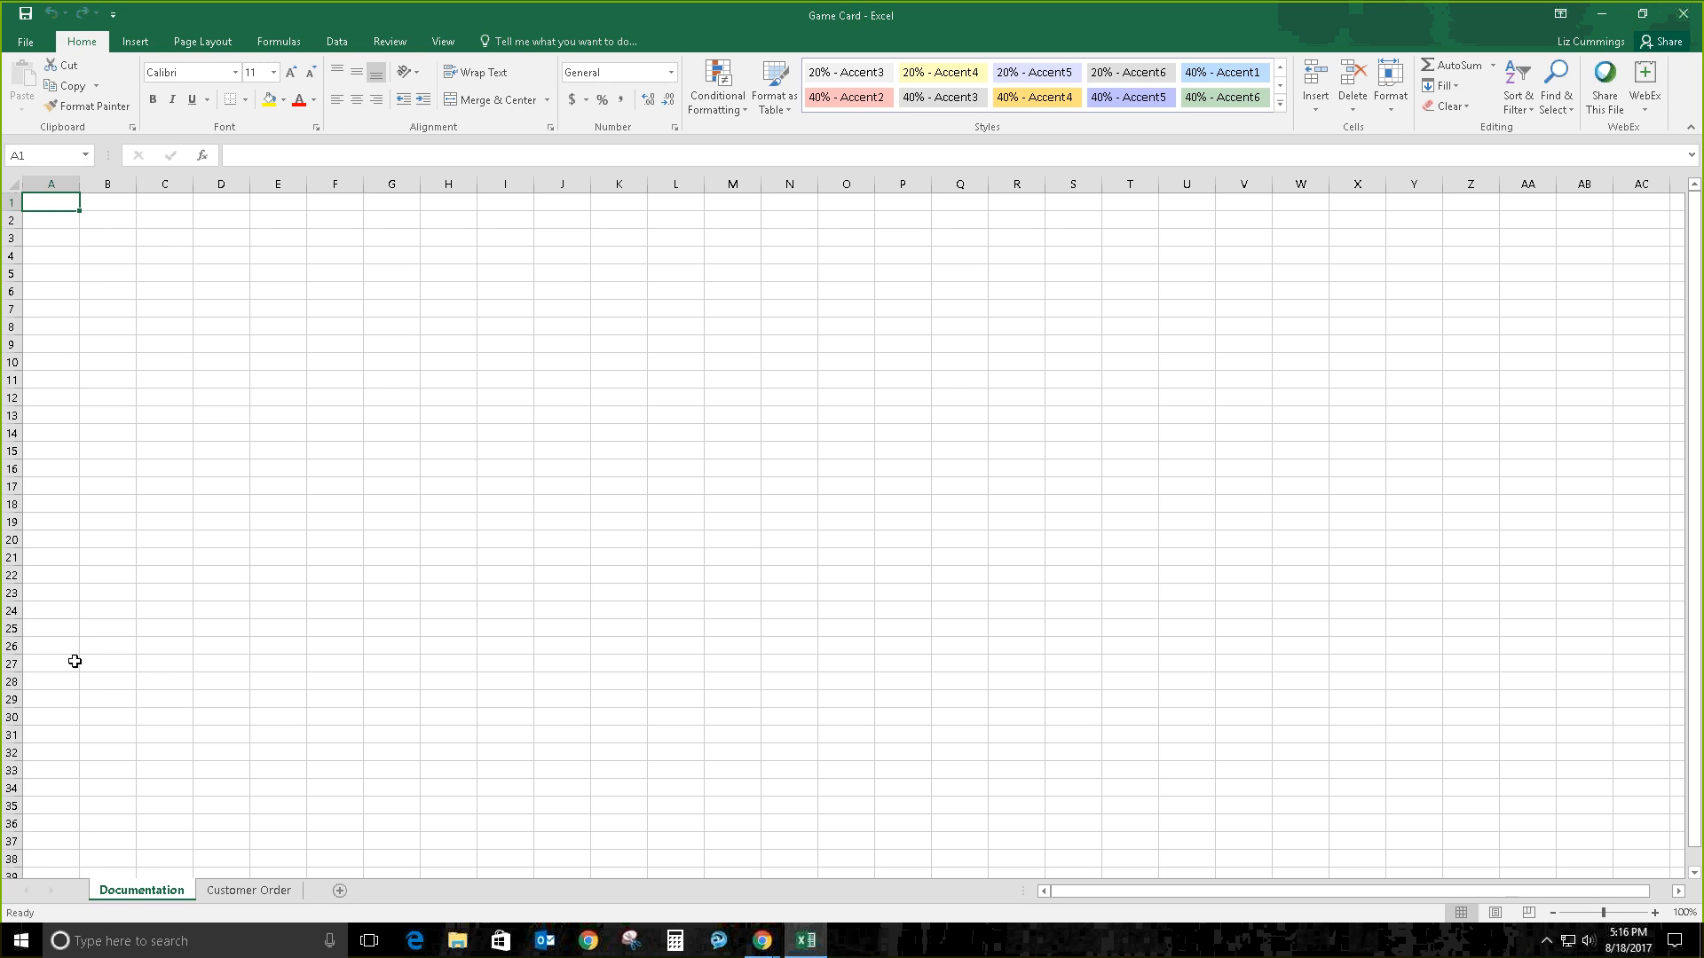
# Step: Enter the title 'Game Card' in A1, and 'Author' in A3 with the author's name in B3
pyautogui.write('Game Card')
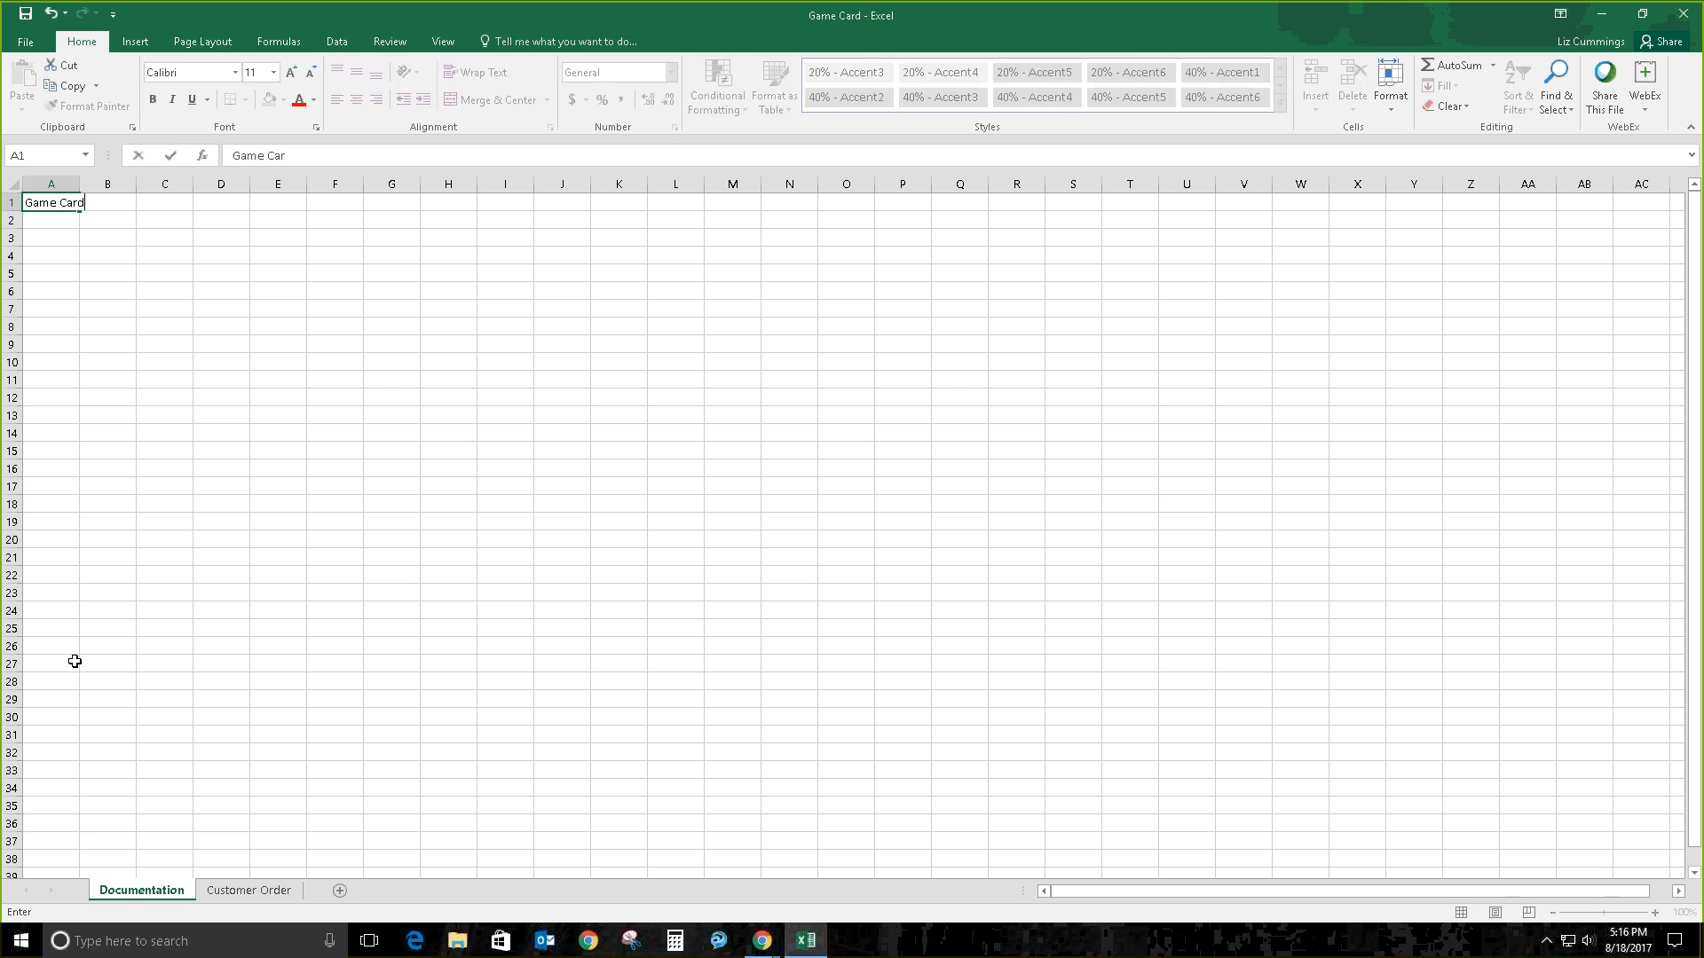
pyautogui.press('Return')
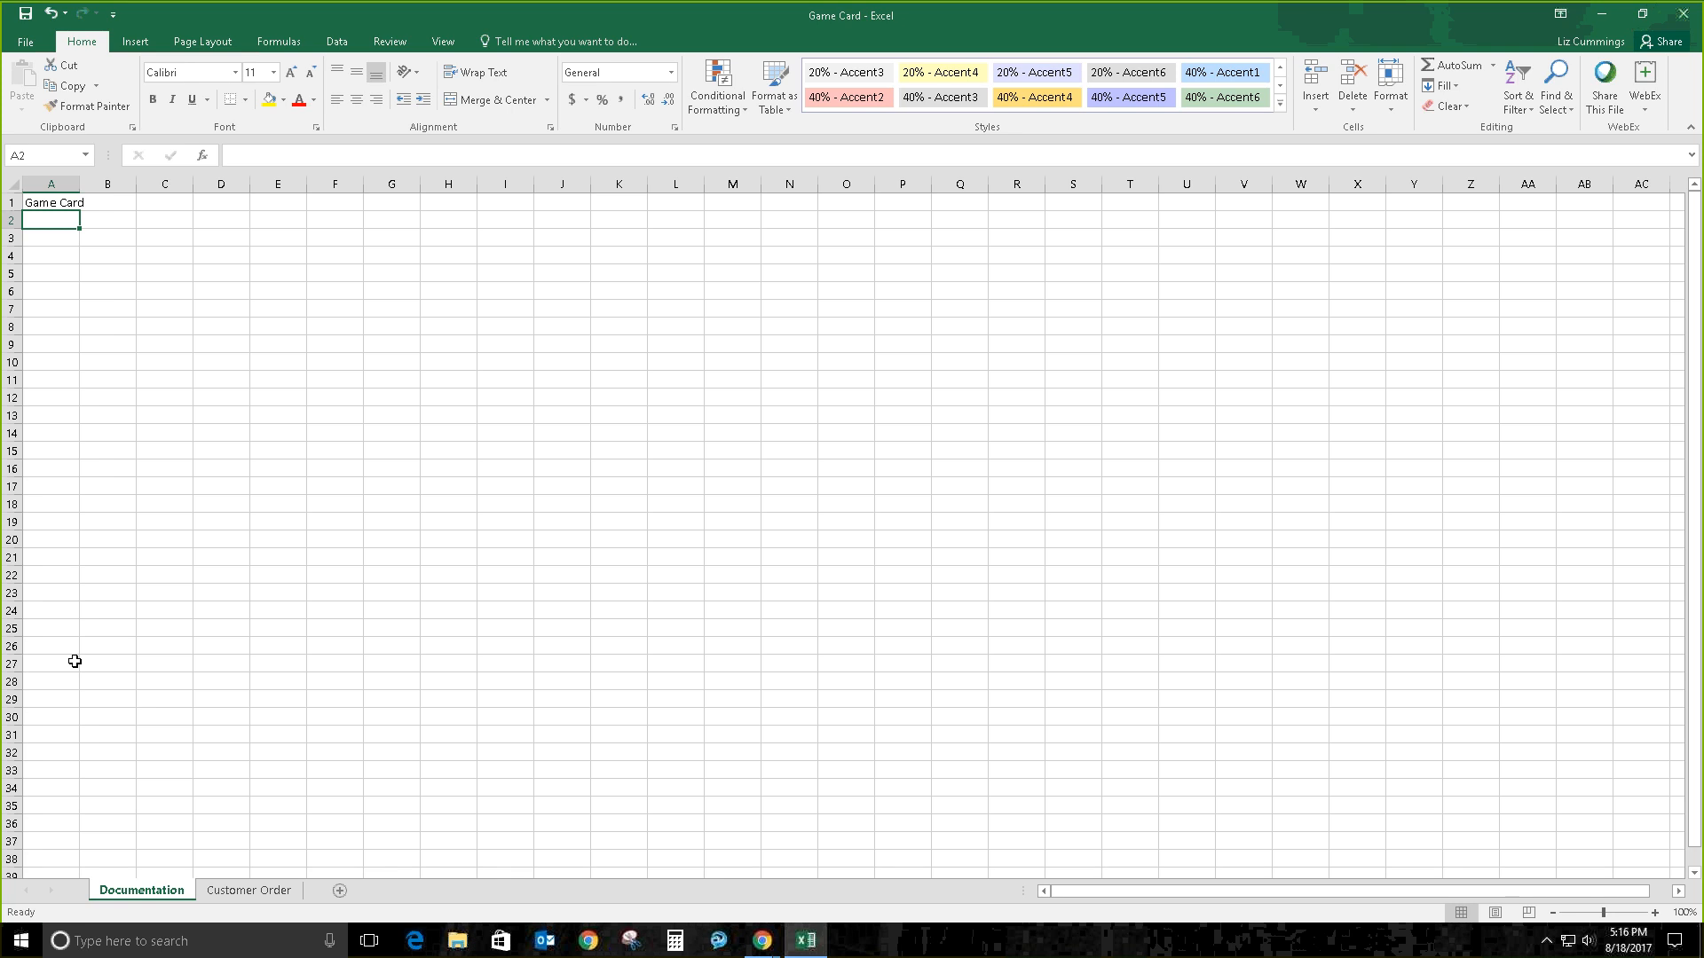
pyautogui.press('Return')
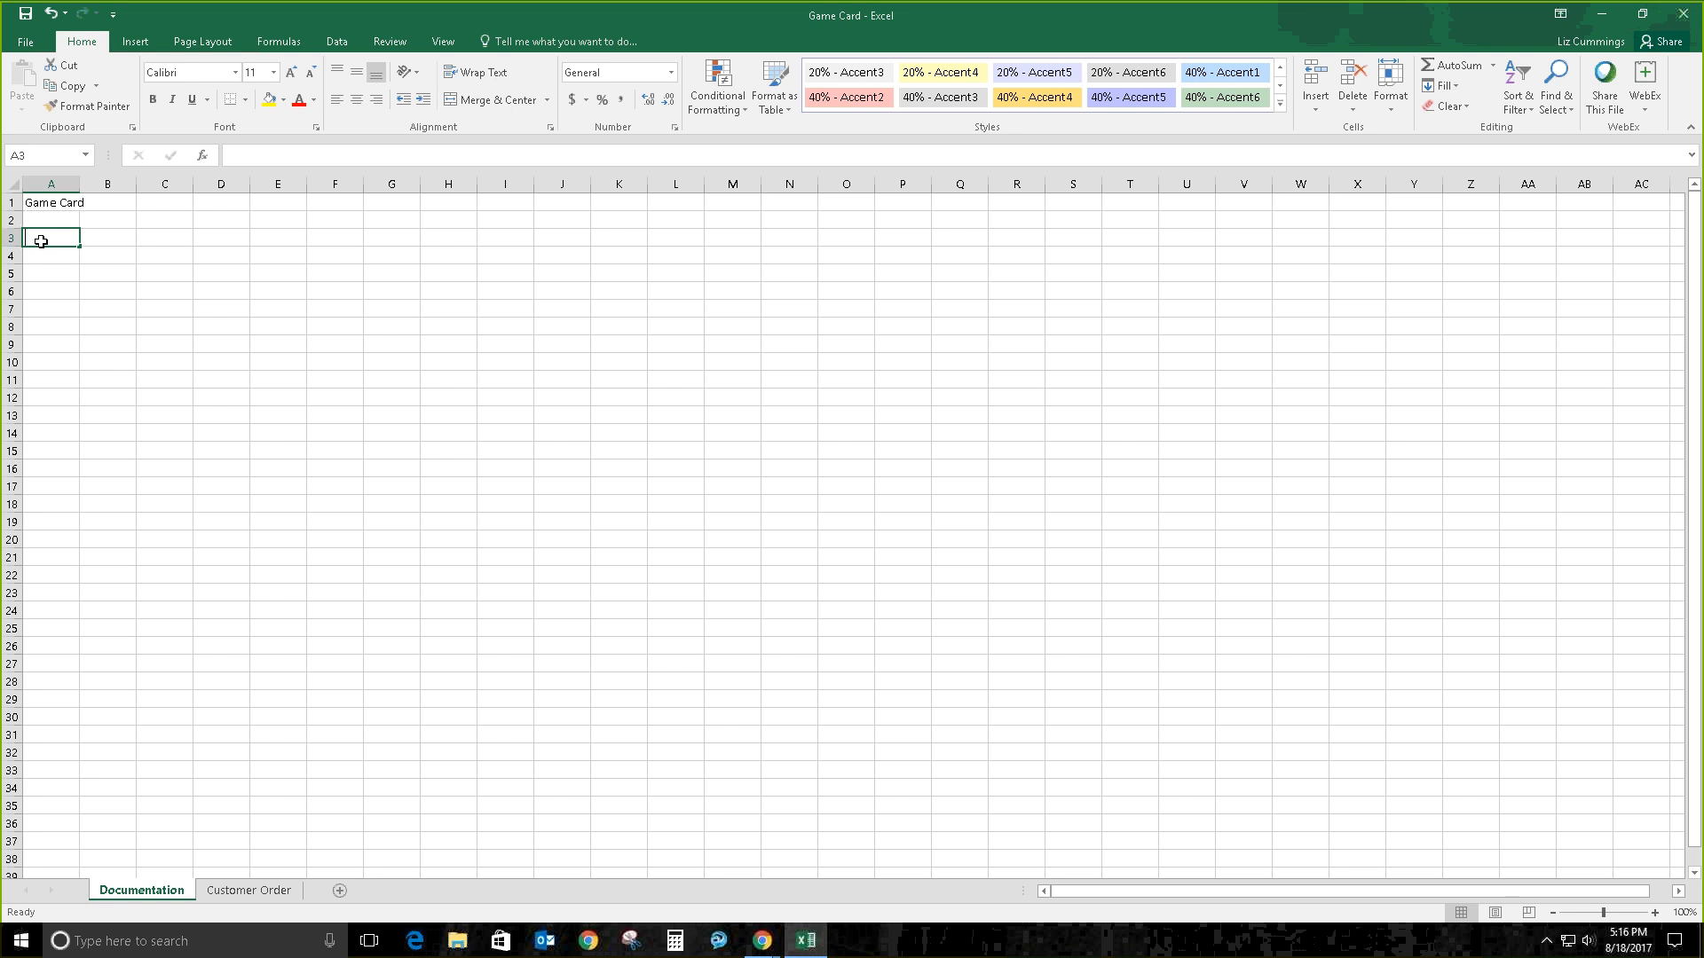
pyautogui.write('Author')
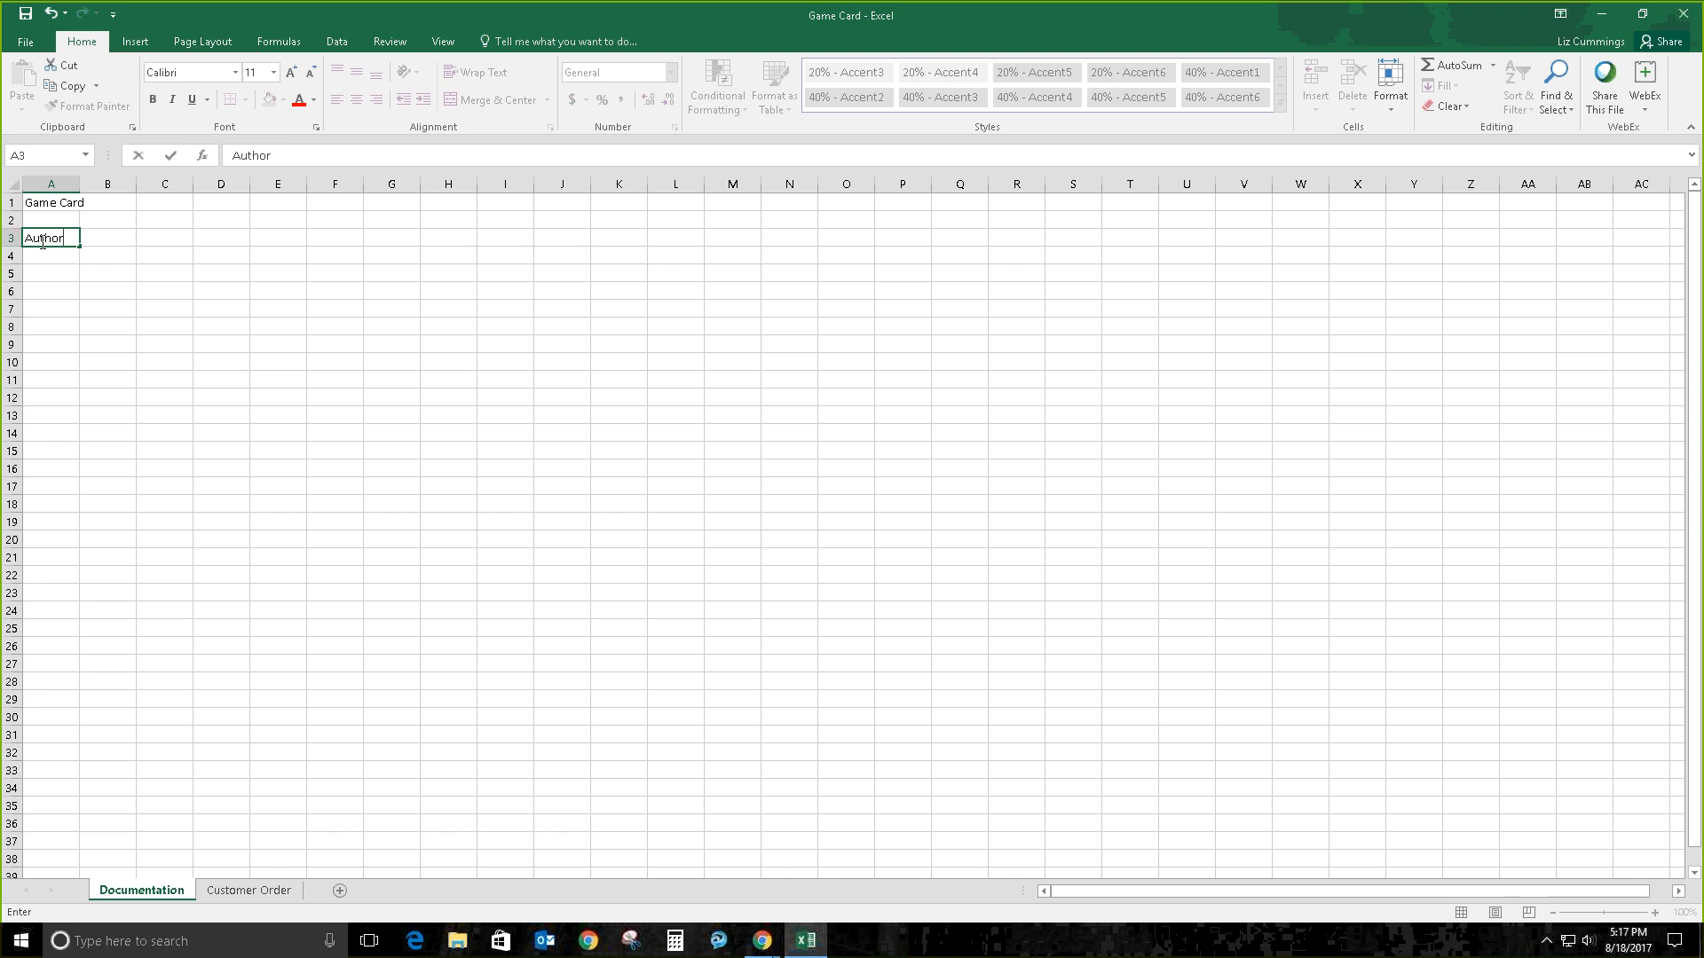
pyautogui.press('Tab')
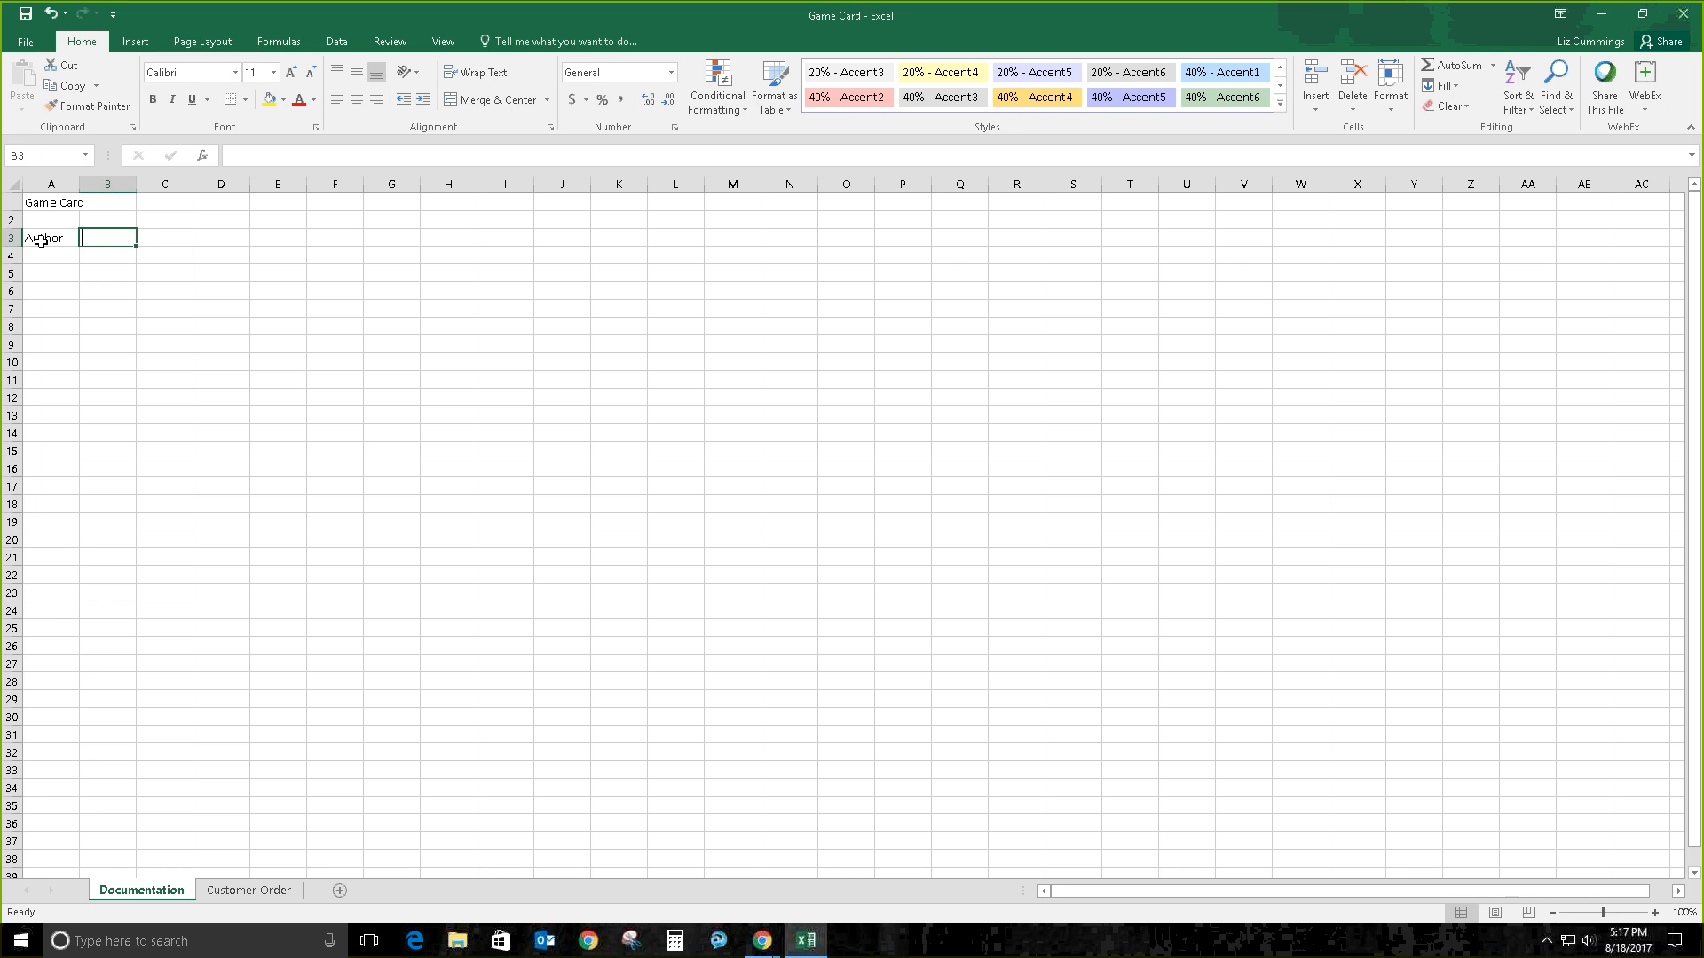
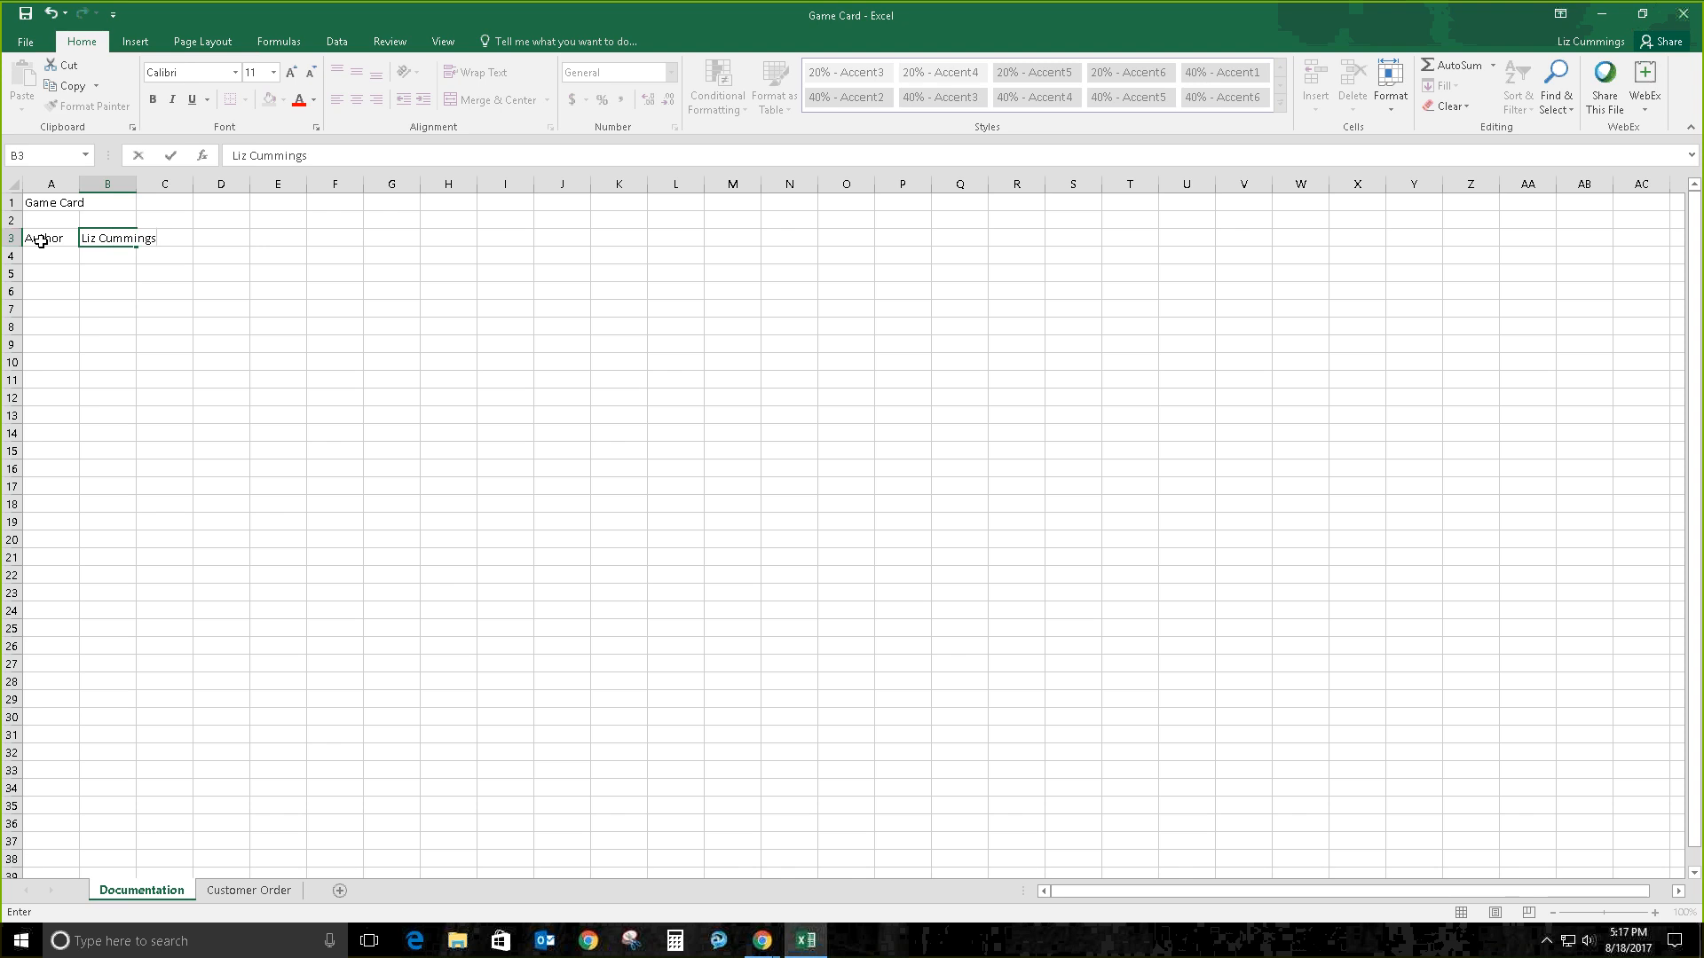
pyautogui.press('Return')
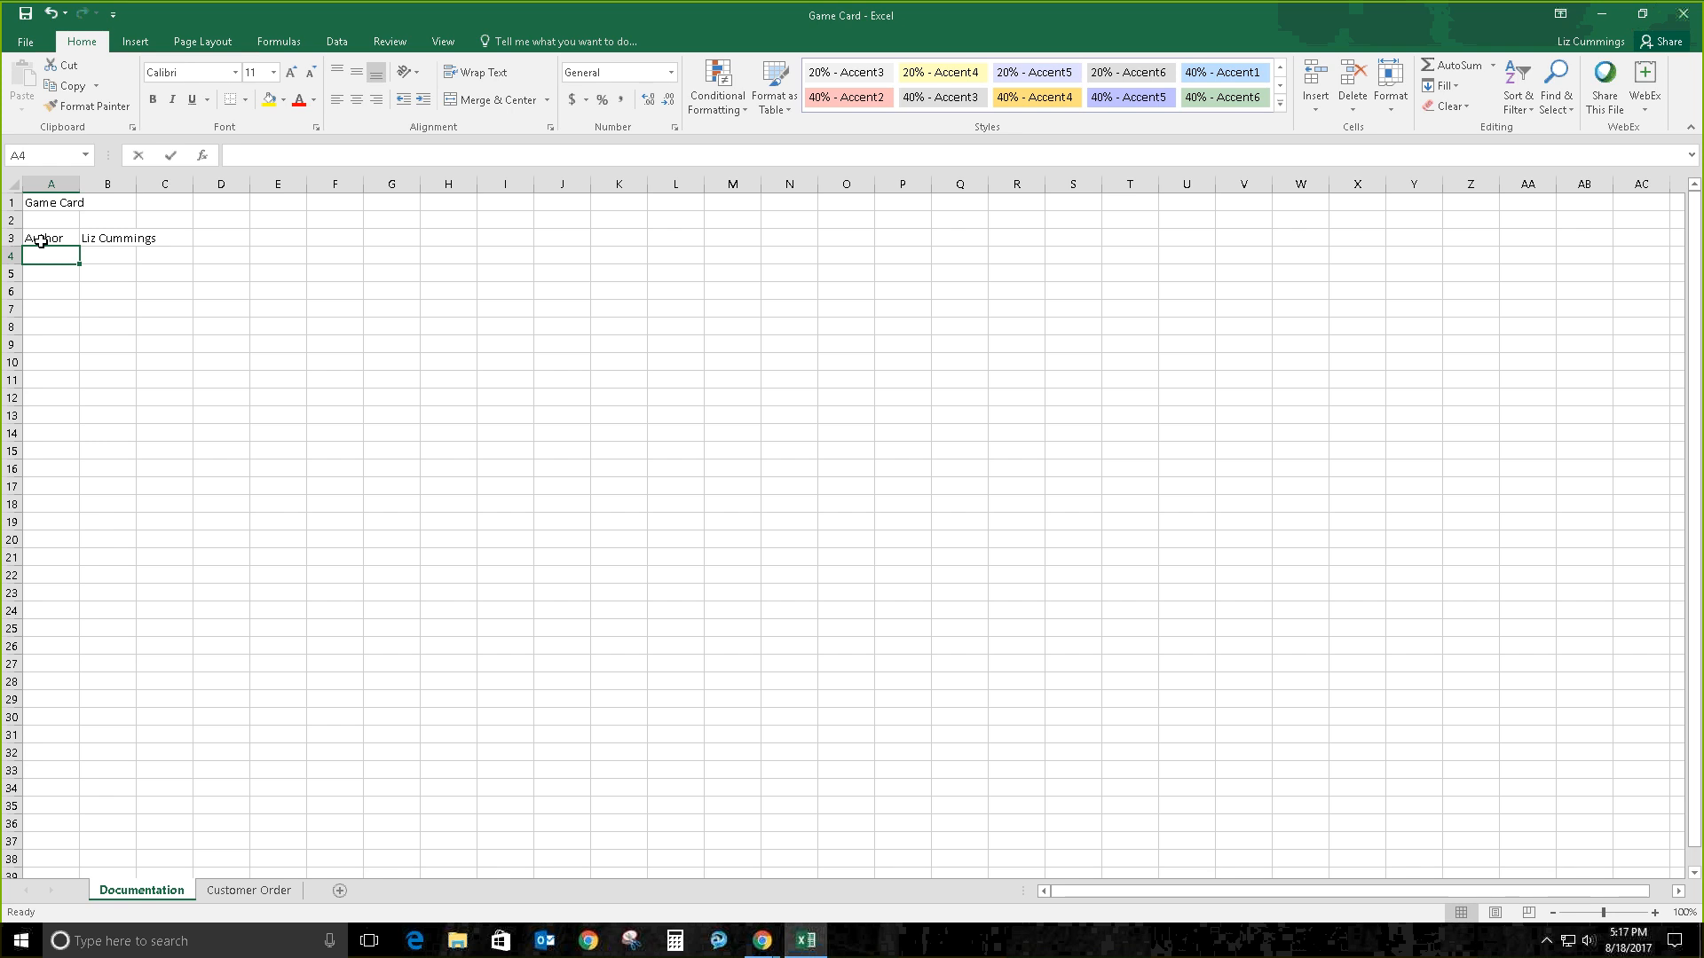
# Step: Enter 'Date' in A4 with 8/18/2017 in B4
pyautogui.write('Date')
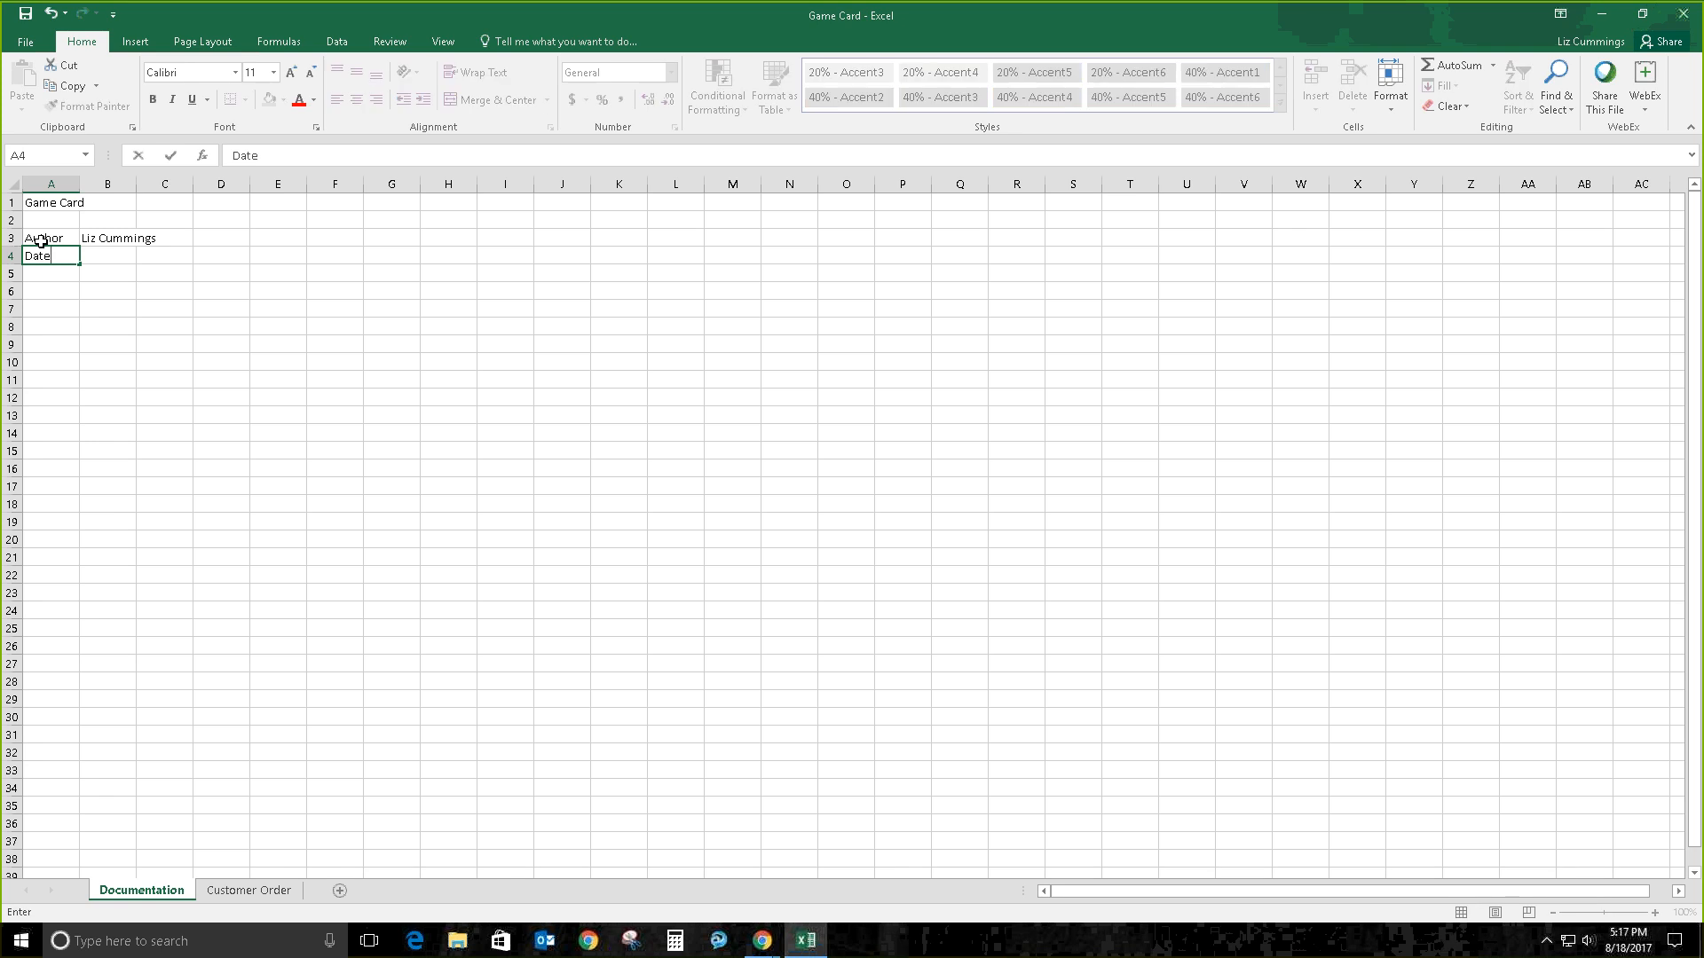
pyautogui.press('Tab')
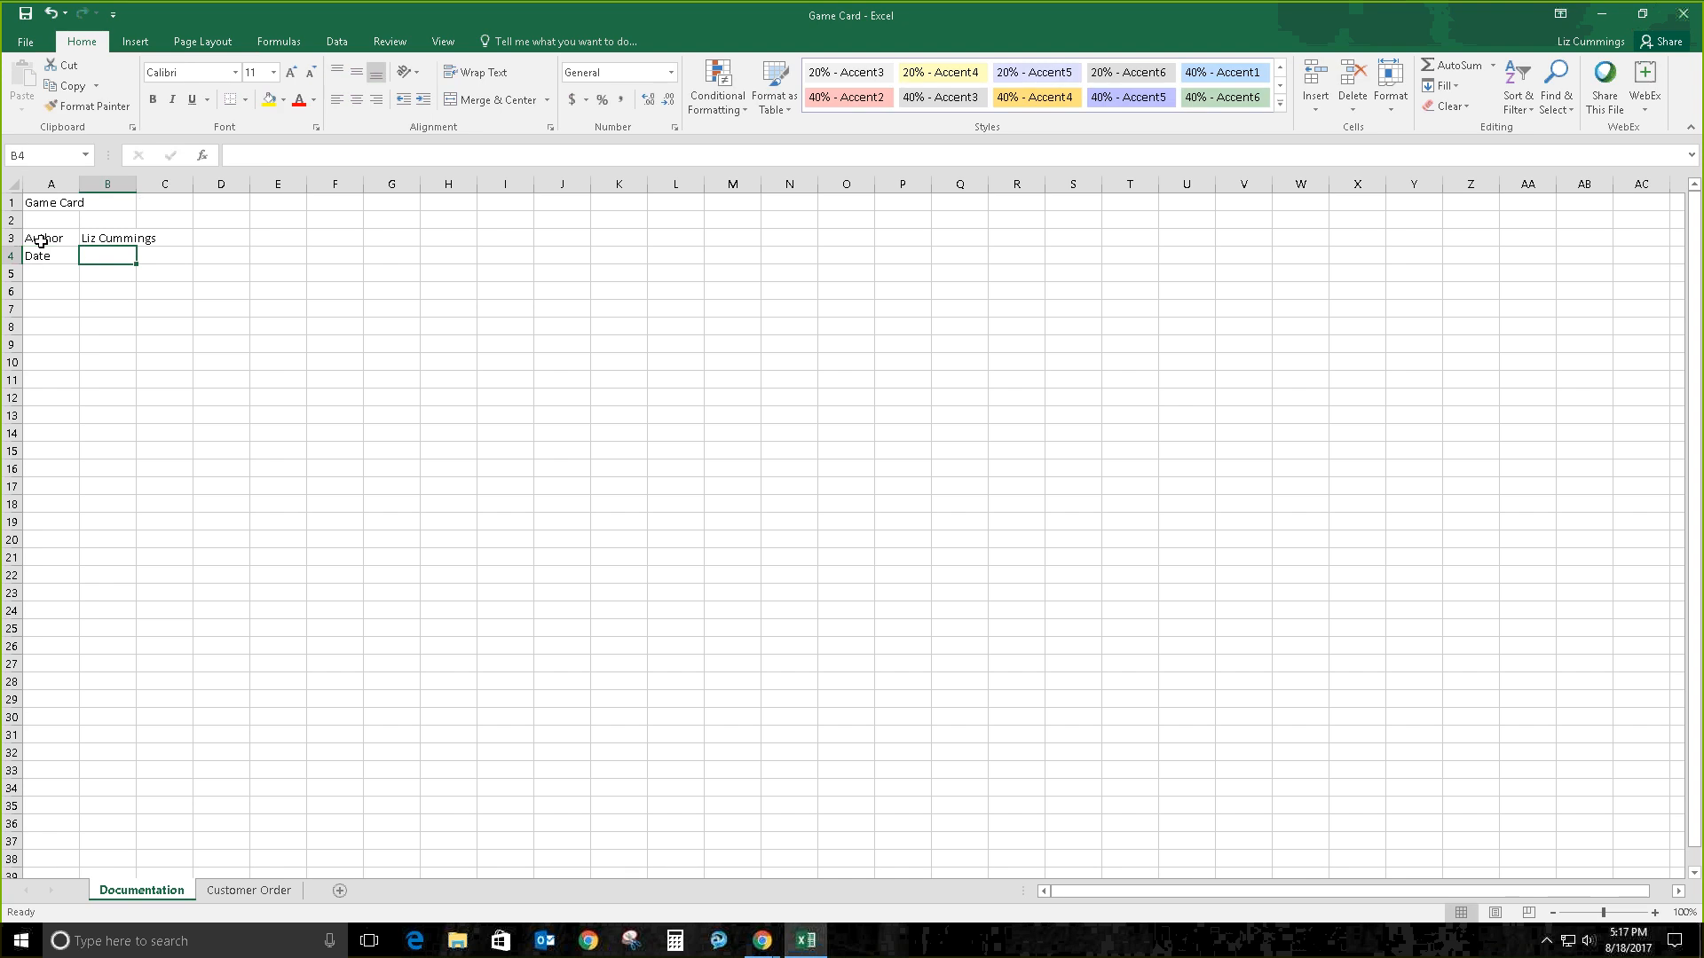
pyautogui.press('F2')
pyautogui.write('8/18/2101')
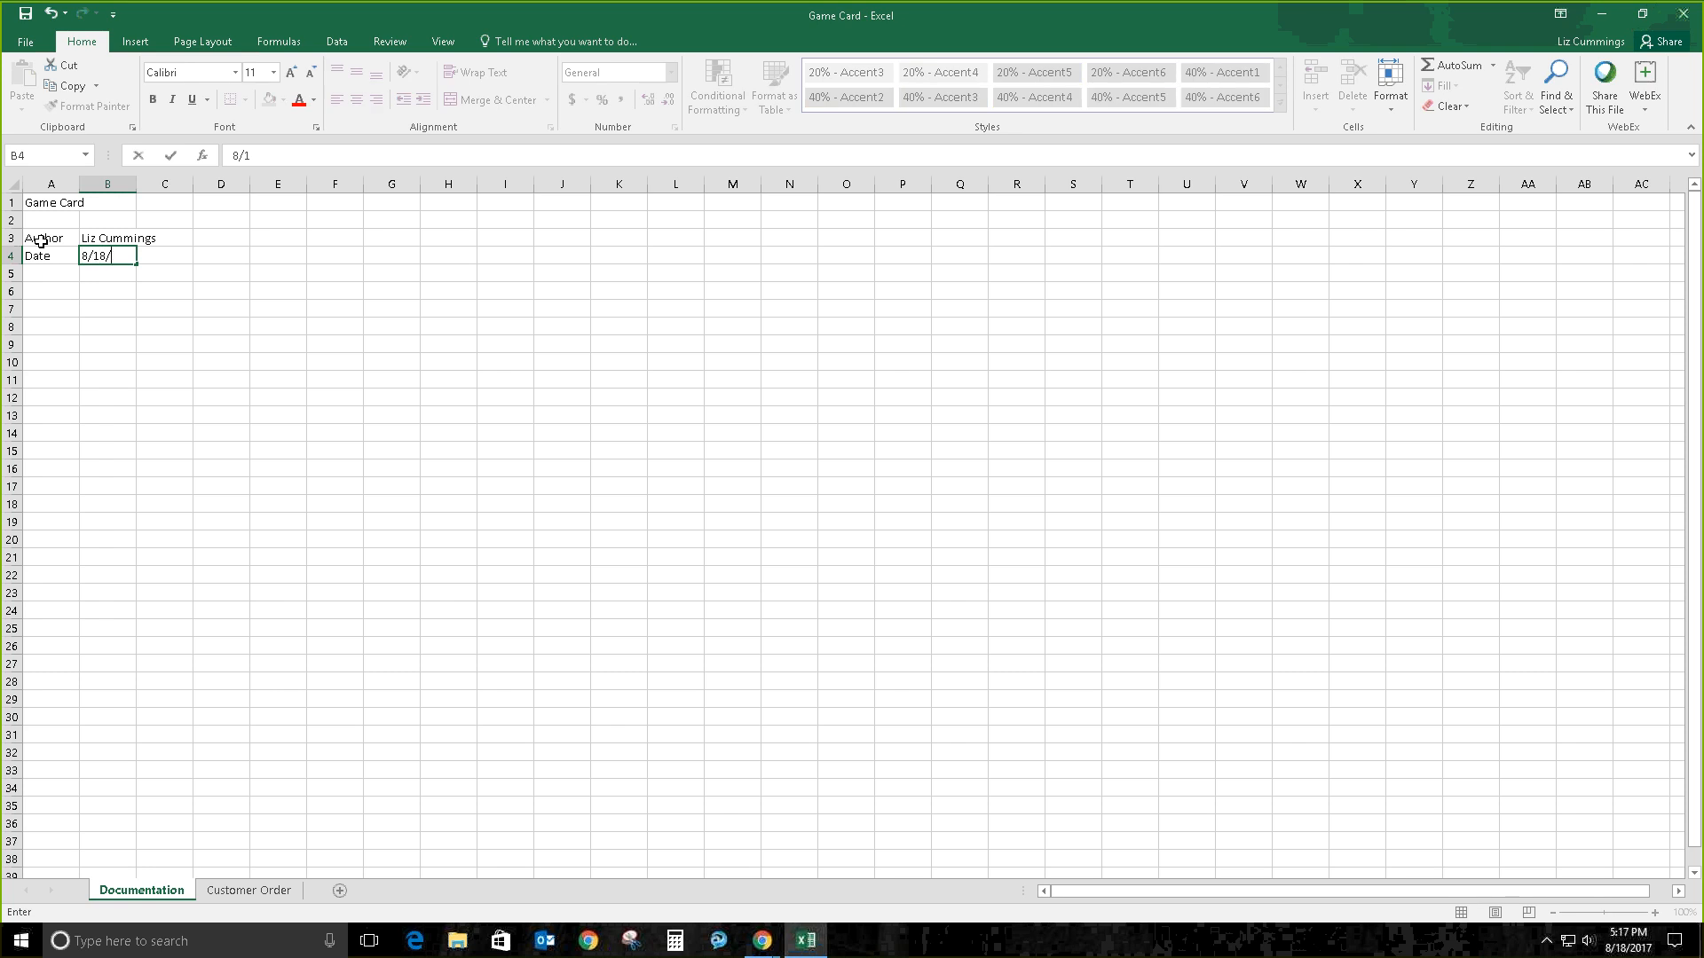
pyautogui.press('BackSpace')
pyautogui.press('BackSpace')
pyautogui.press('BackSpace')
pyautogui.write('017')
pyautogui.press('Return')
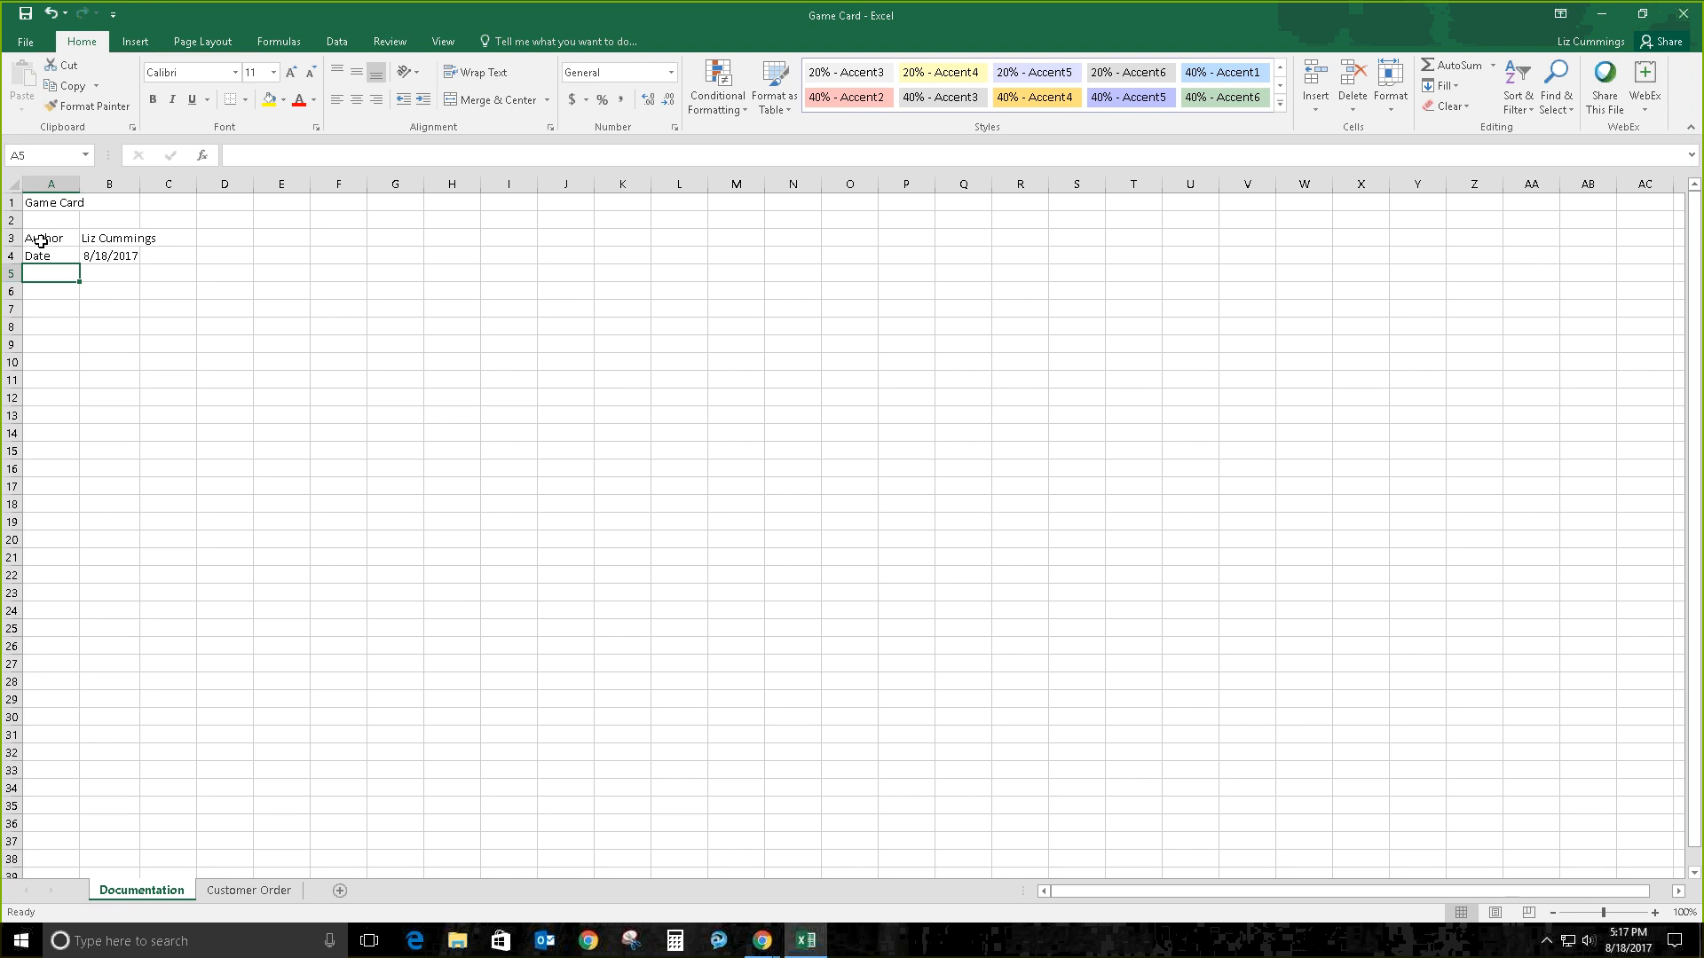
pyautogui.write('{')
pyautogui.press('BackSpace')
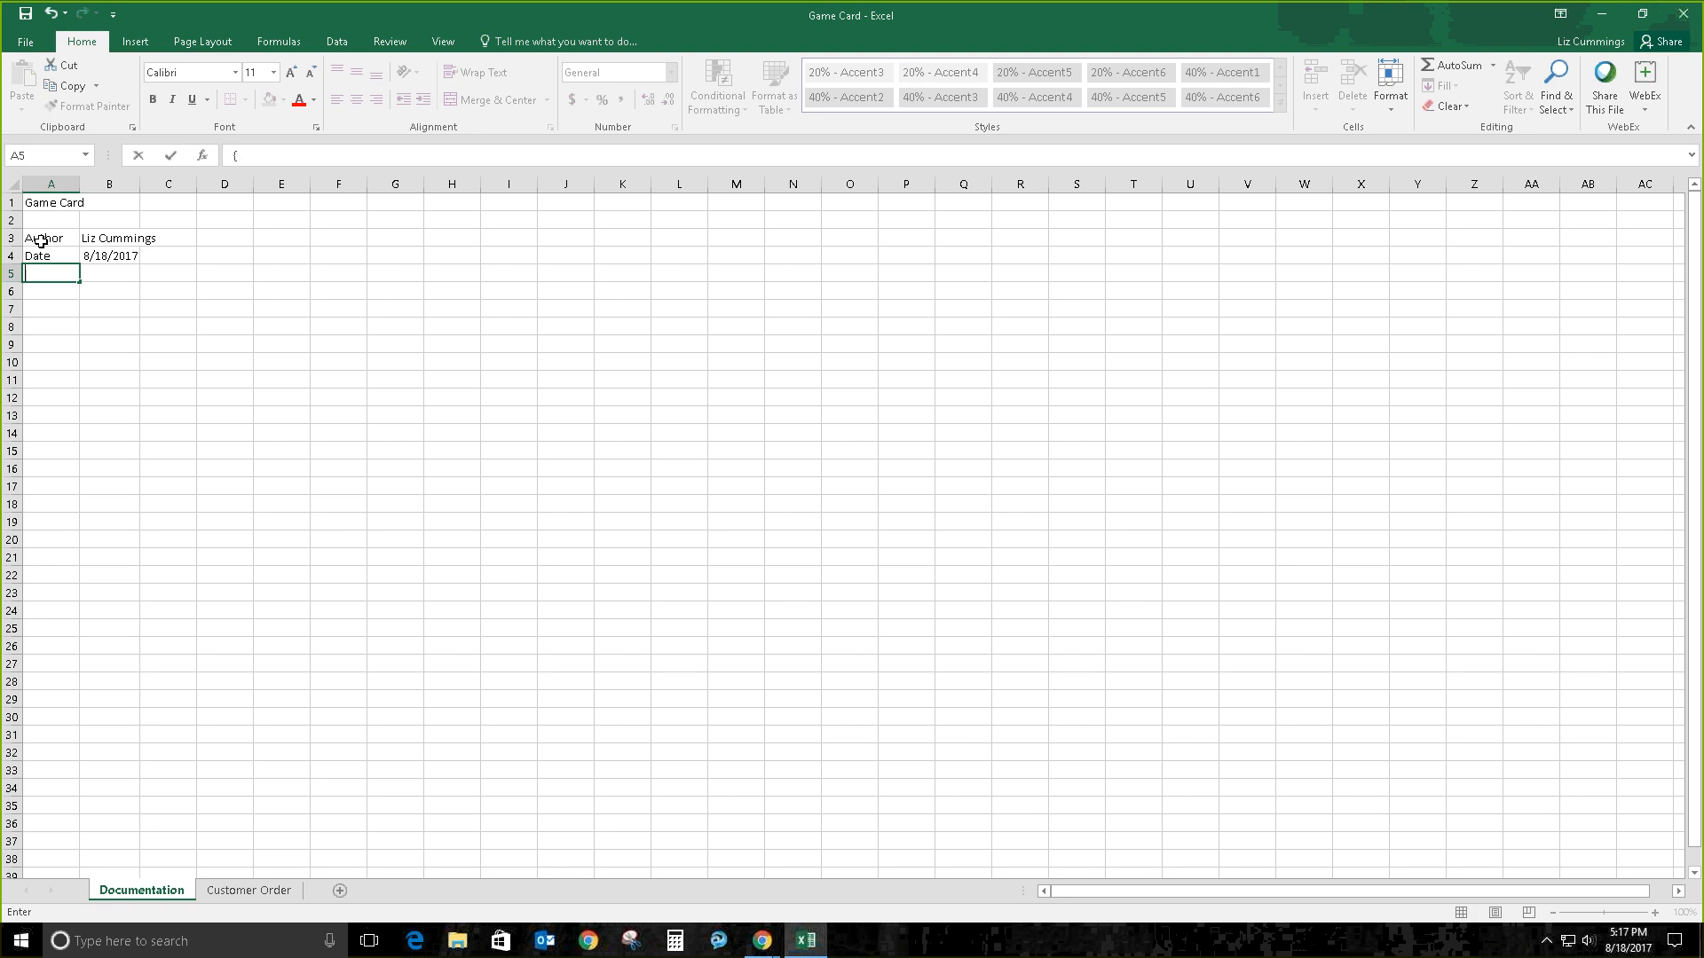
# Step: Enter 'Purpose' in A5 and 'To record Customer game orders' in B5
pyautogui.write('Puiopse')
pyautogui.press('BackSpace')
pyautogui.press('BackSpace')
pyautogui.press('BackSpace')
pyautogui.press('BackSpace')
pyautogui.press('BackSpace')
pyautogui.write('rpose')
pyautogui.press('Tab')
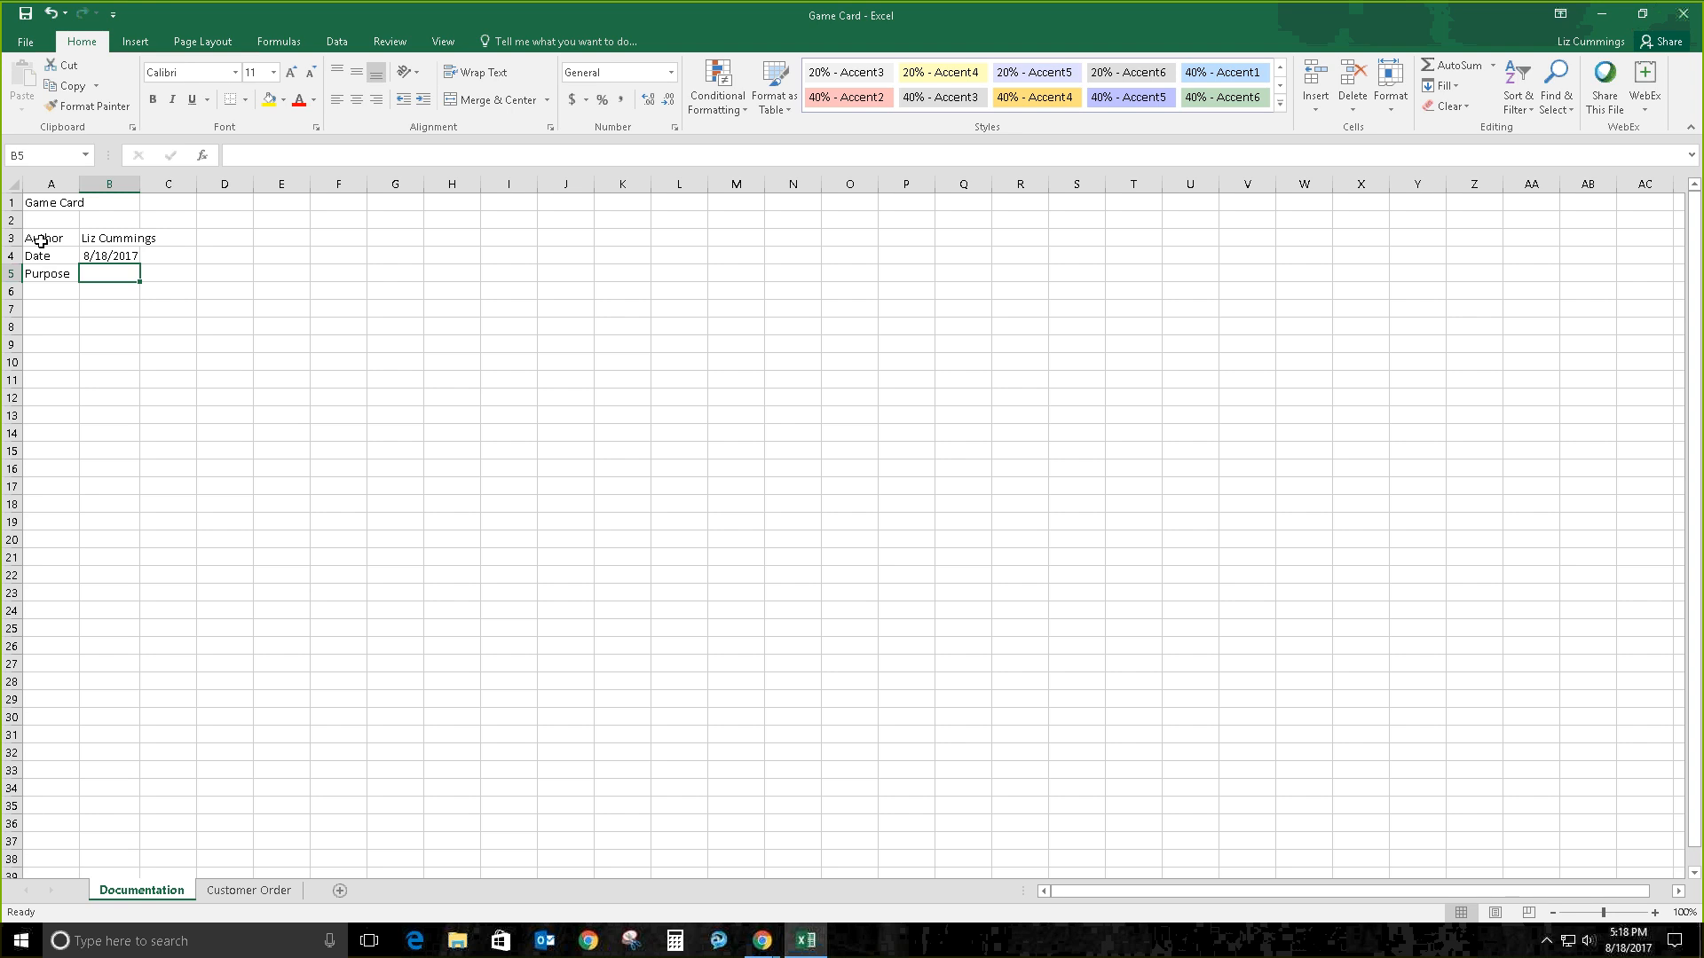
pyautogui.write('To')
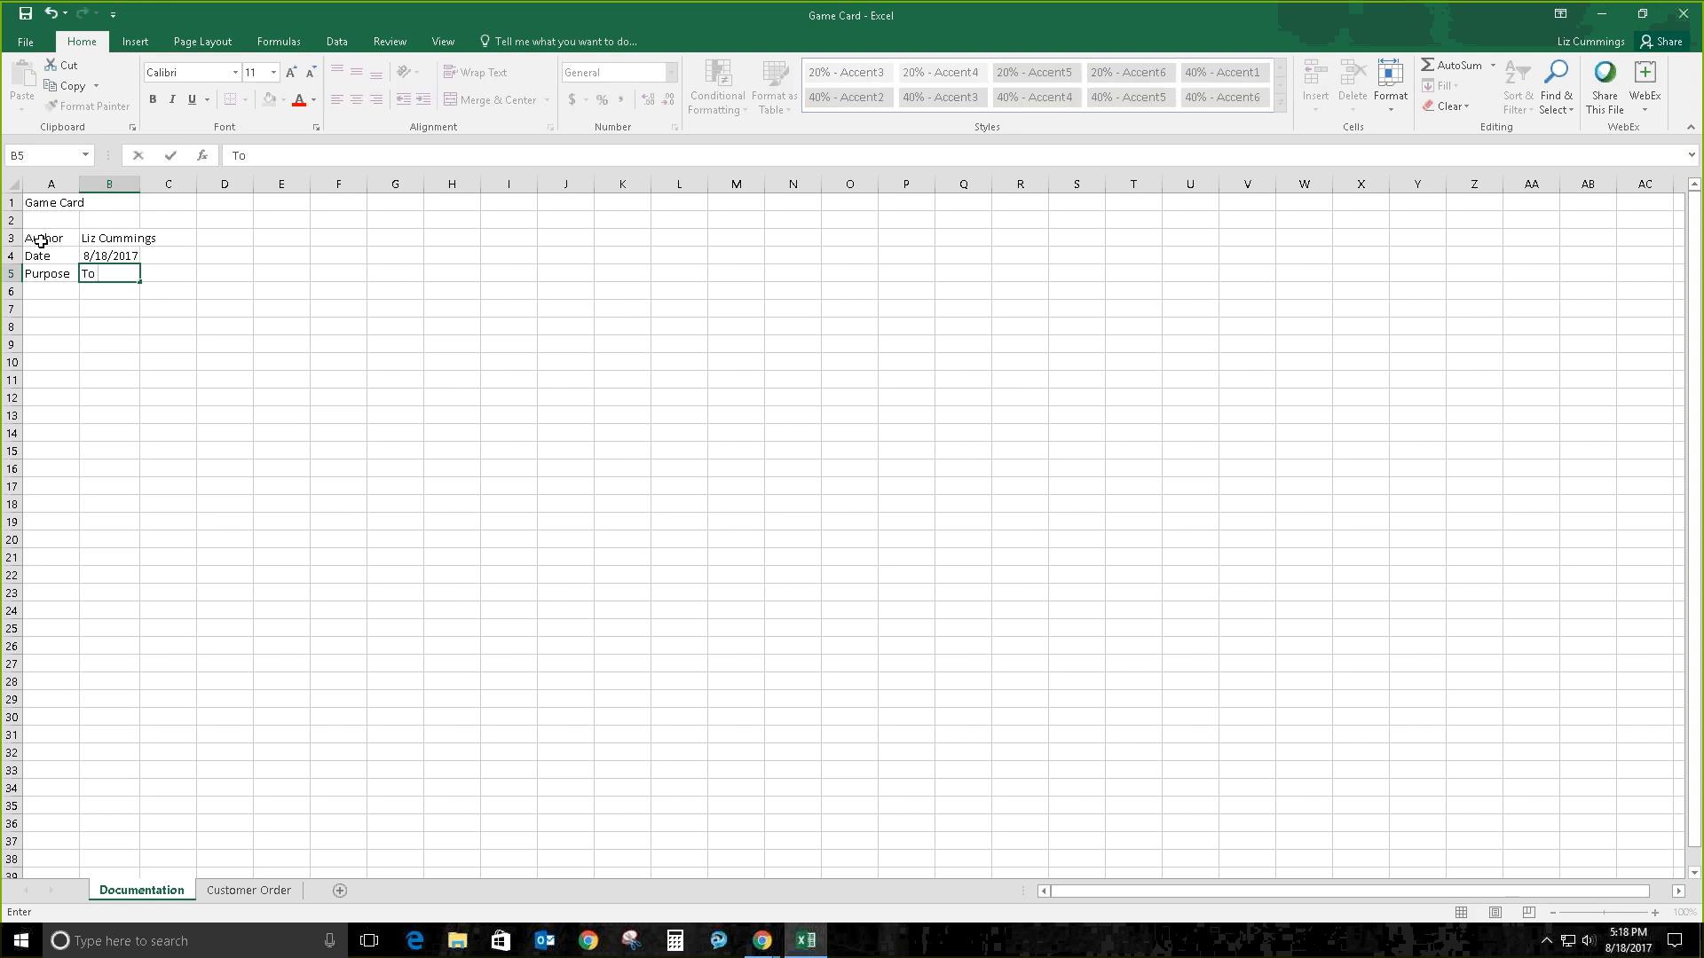
pyautogui.write(' record Customer game orders')
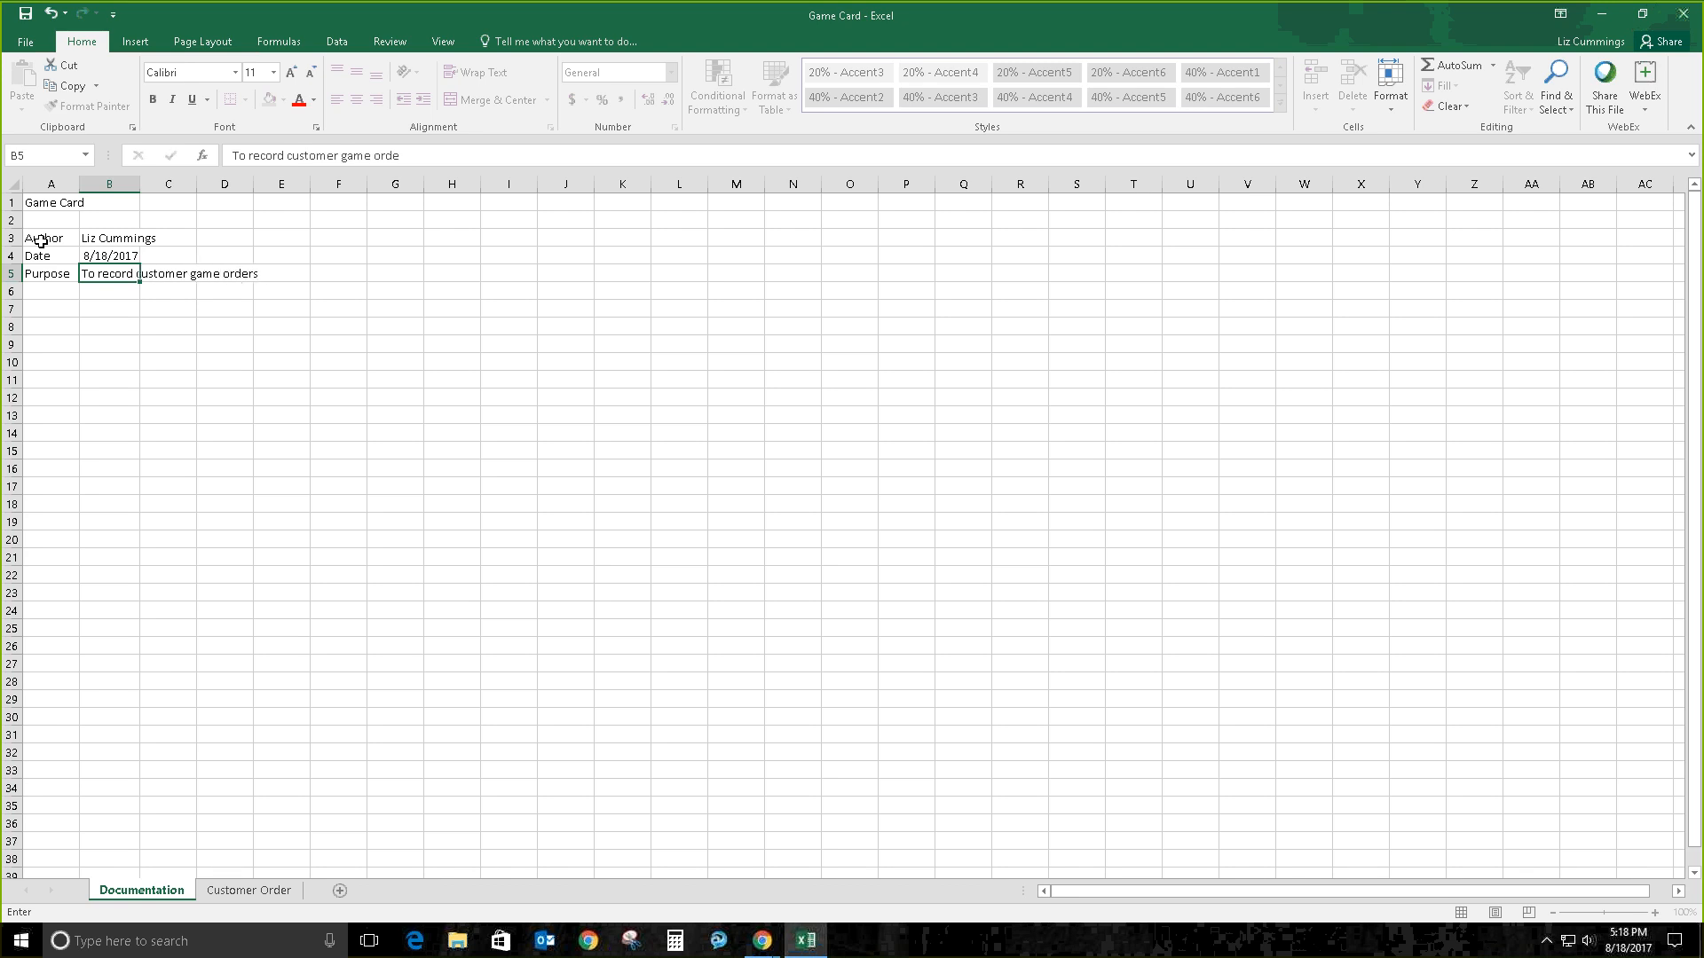
pyautogui.press('Return')
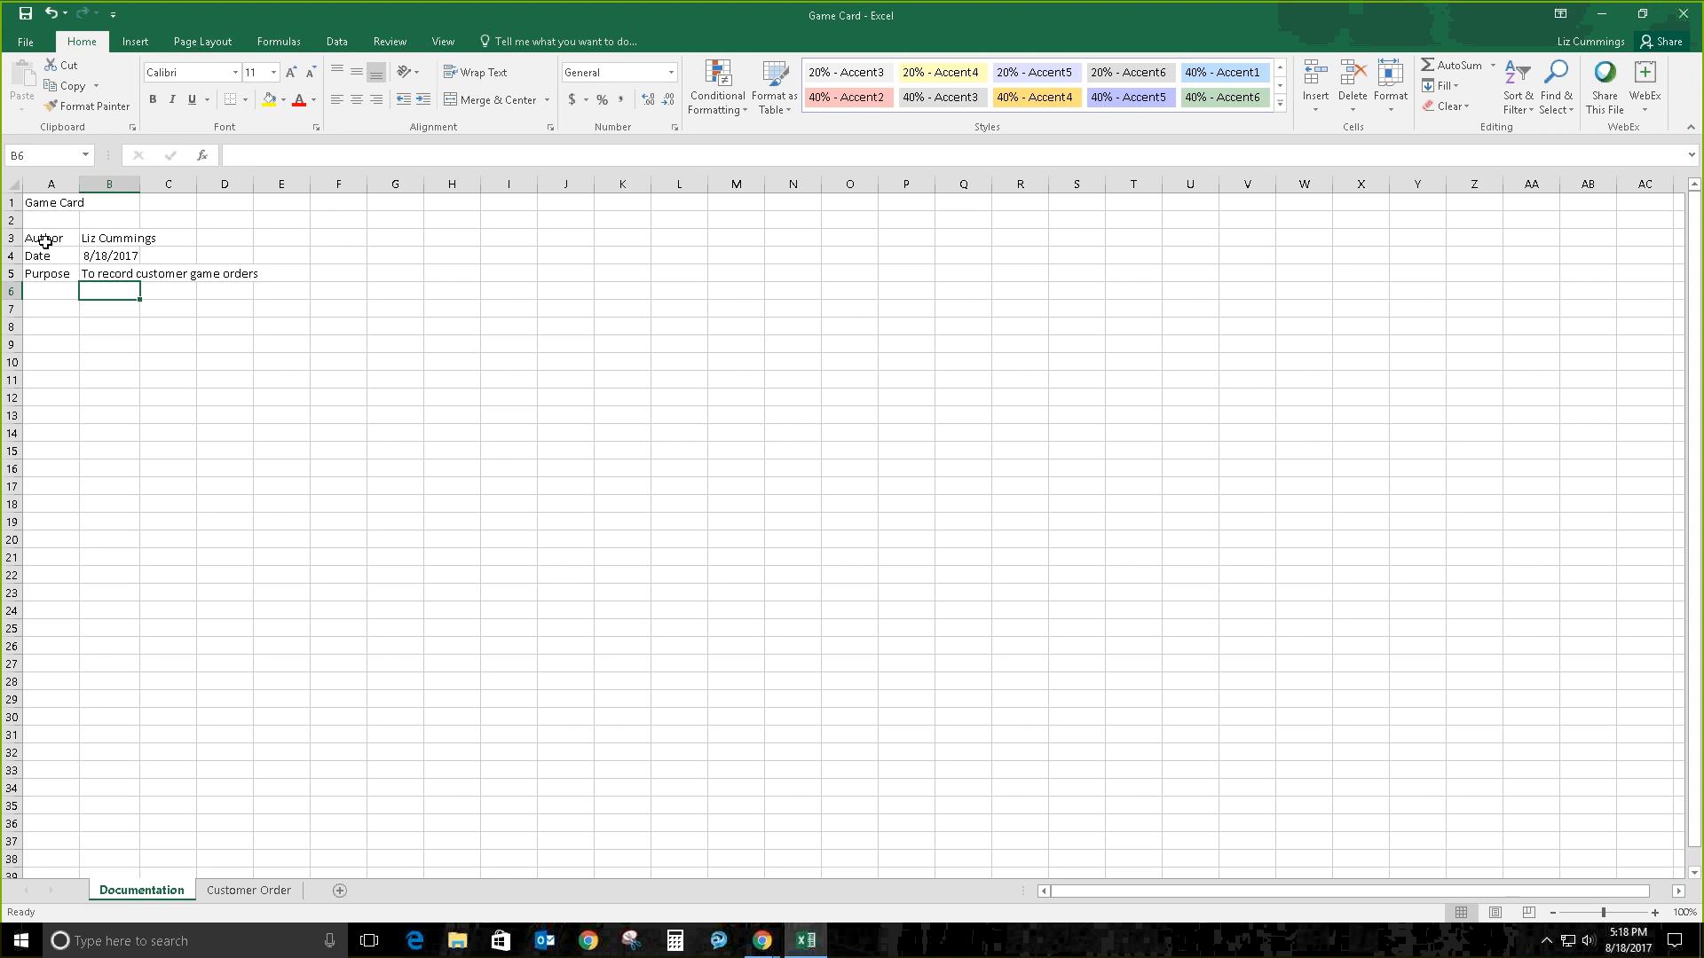
# Step: Undo the old B5 entry and enter 'To record purchases of board games from Game Card' there
pyautogui.click(52, 14)
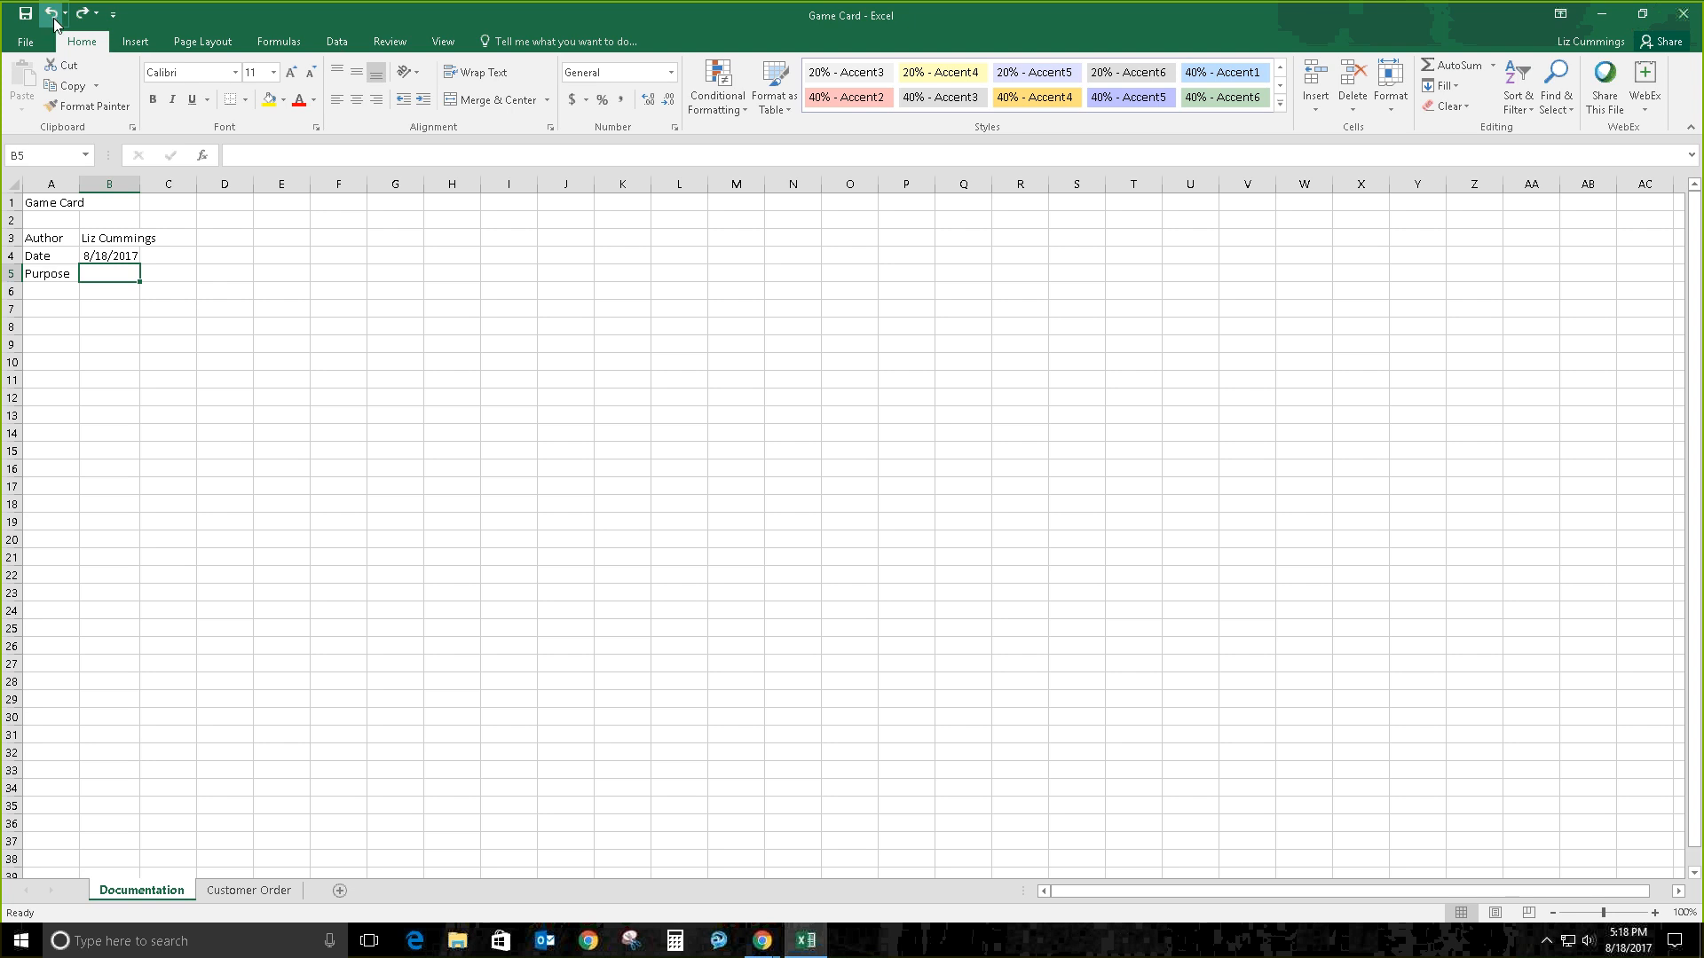
pyautogui.doubleClick(110, 277)
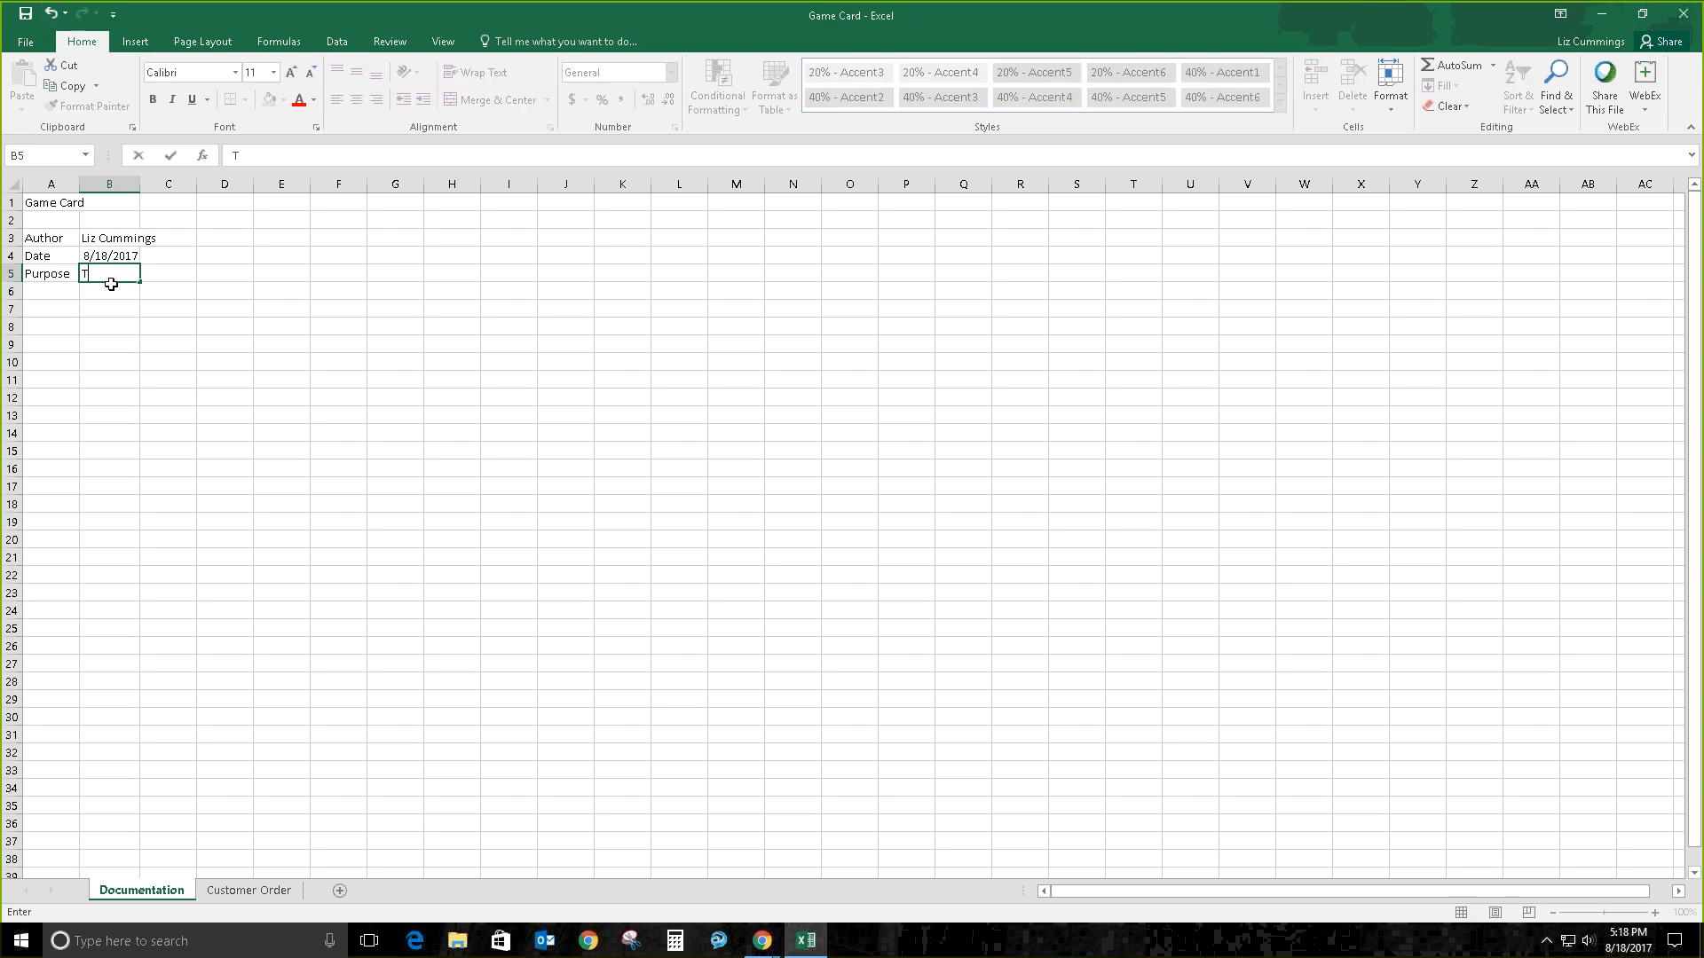
pyautogui.write('To re')
pyautogui.write('cord purchases of')
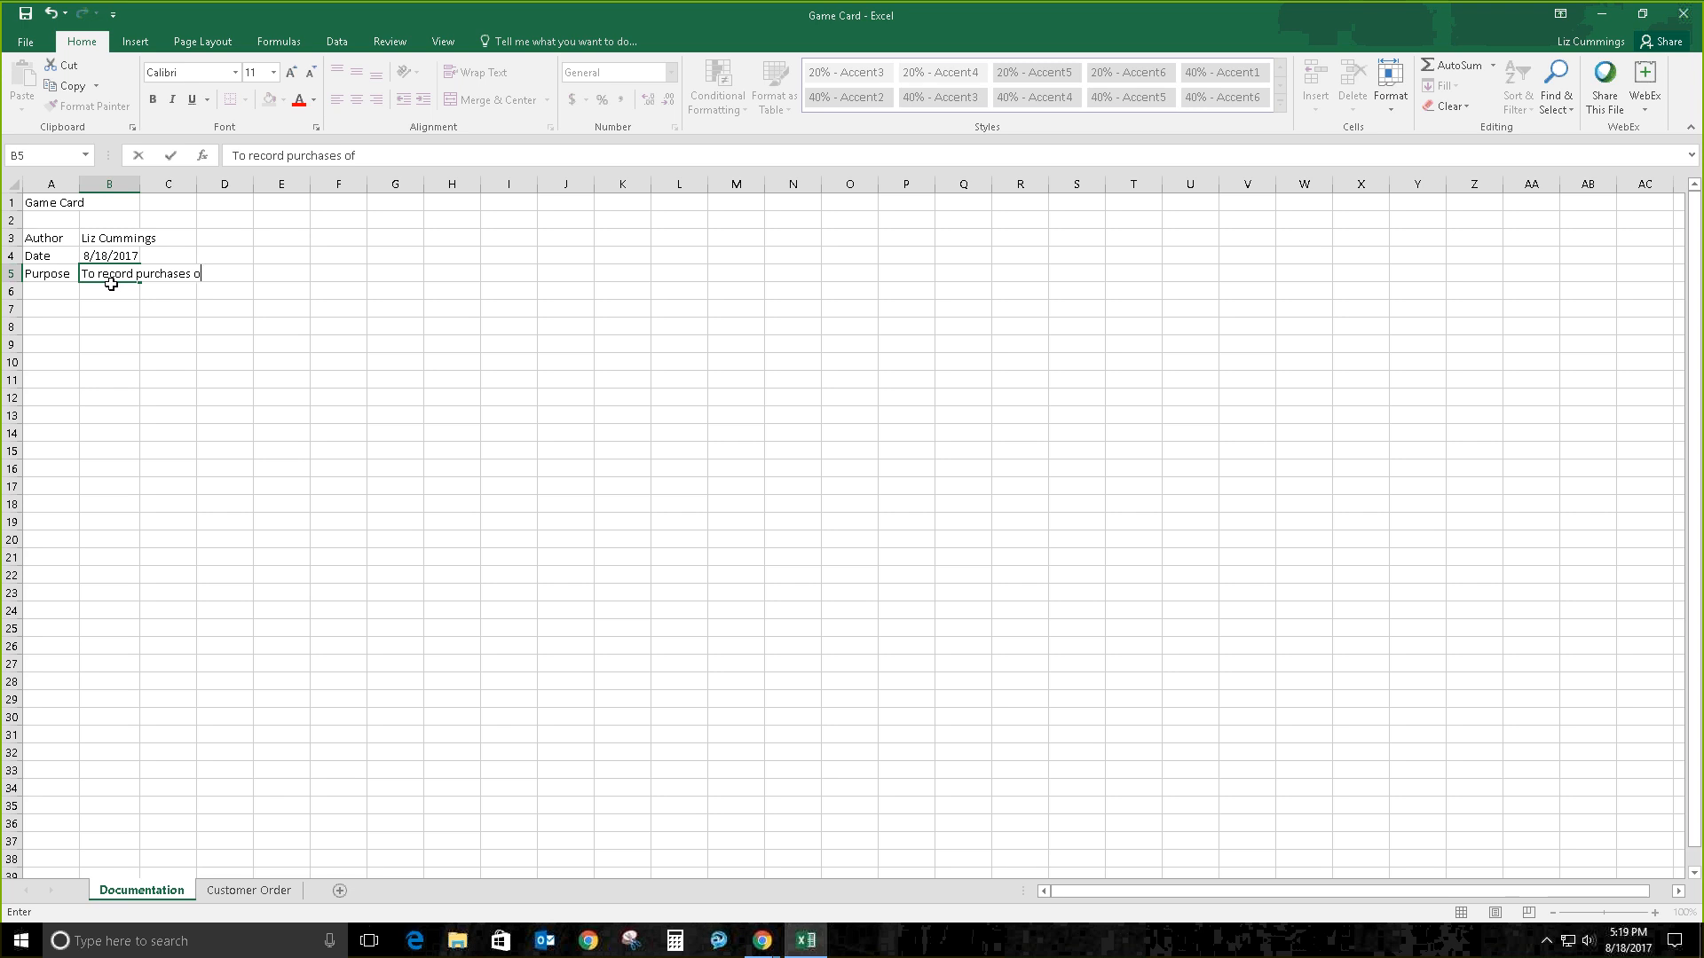
pyautogui.write(' board games from Game Card')
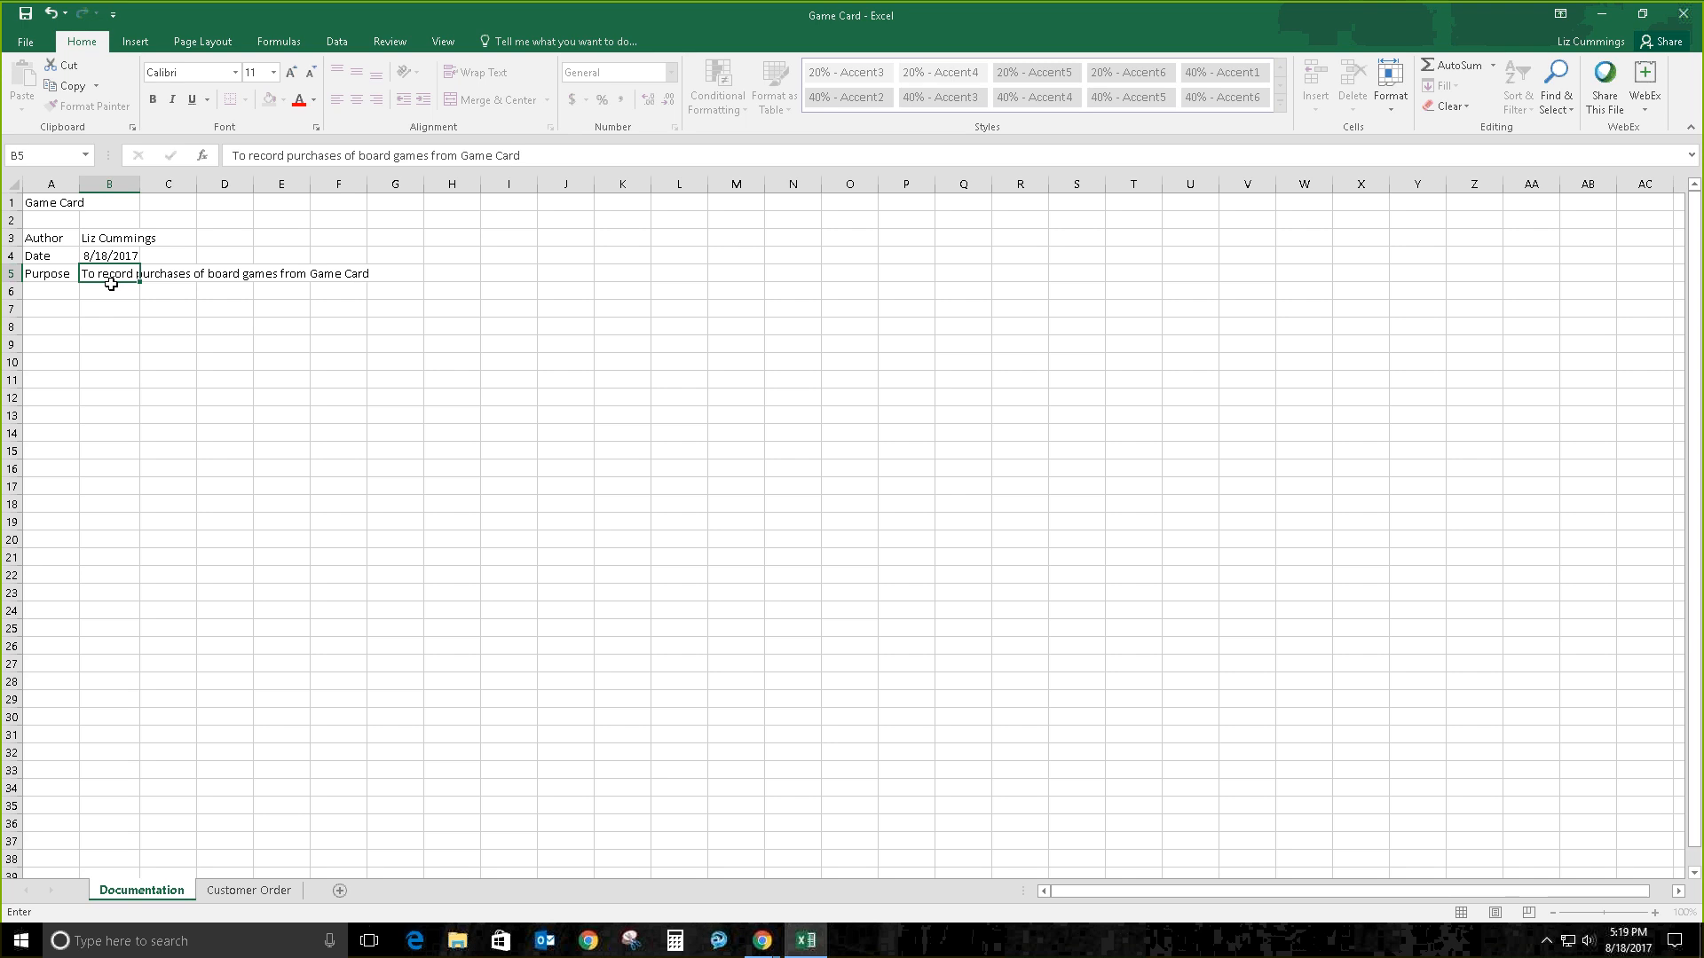
pyautogui.press('Return')
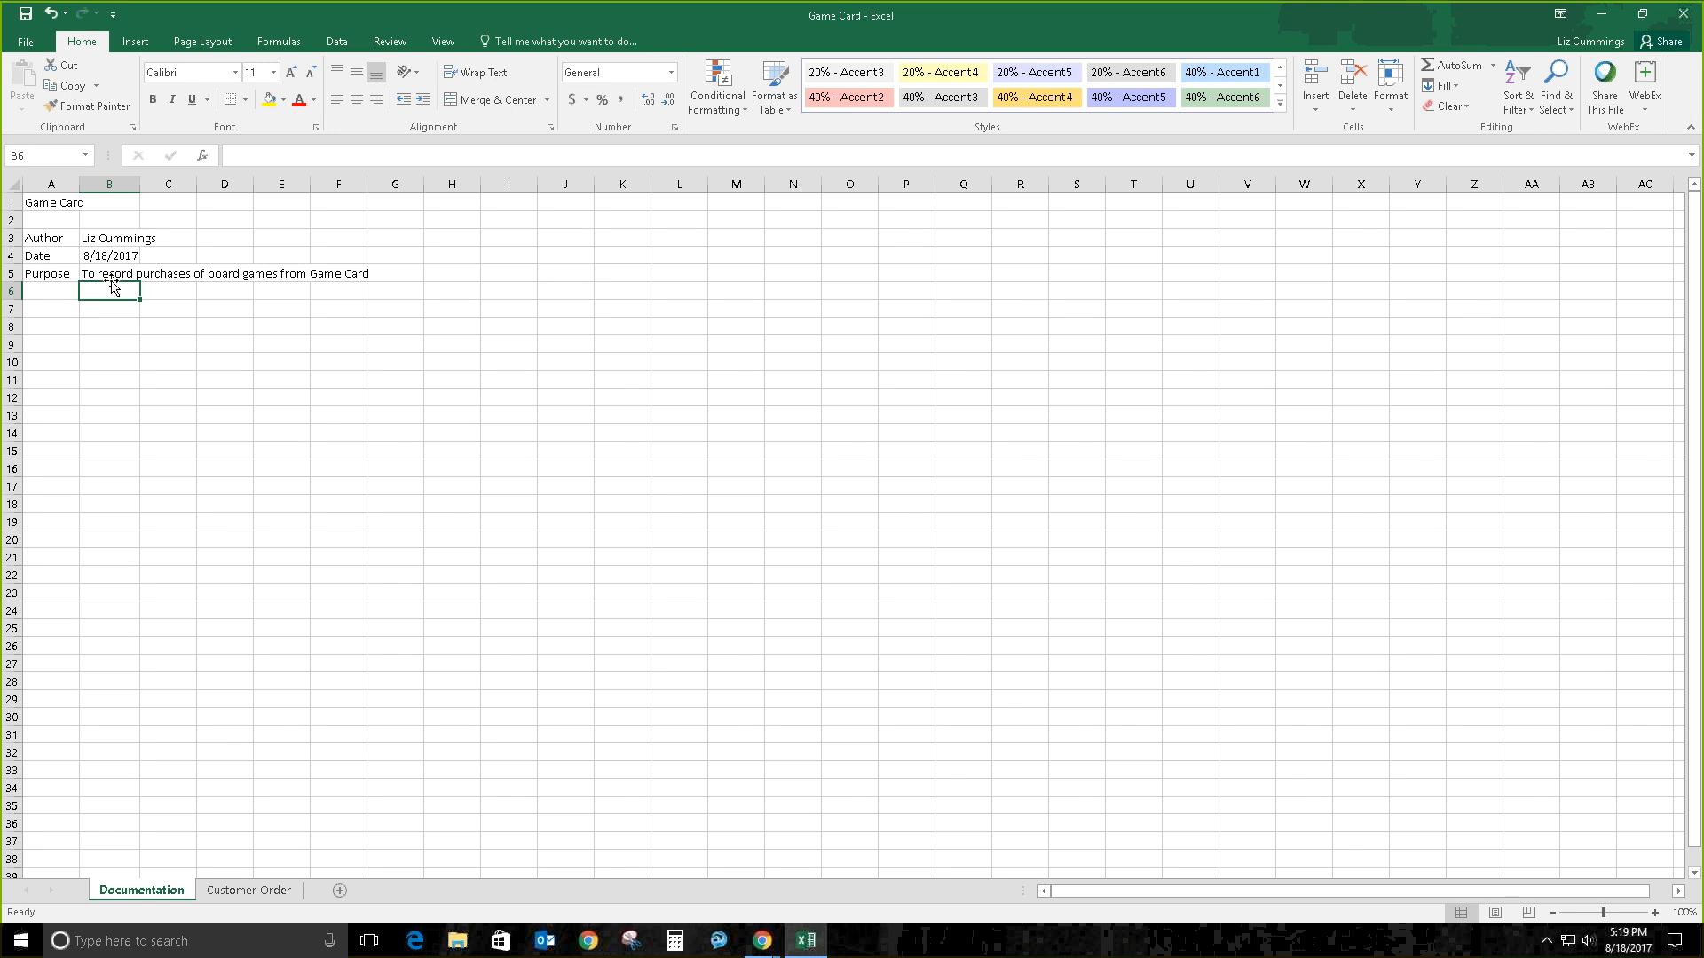
# Step: Insert 'and other items' after 'board games' in the B5 purpose description
pyautogui.doubleClick(120, 274)
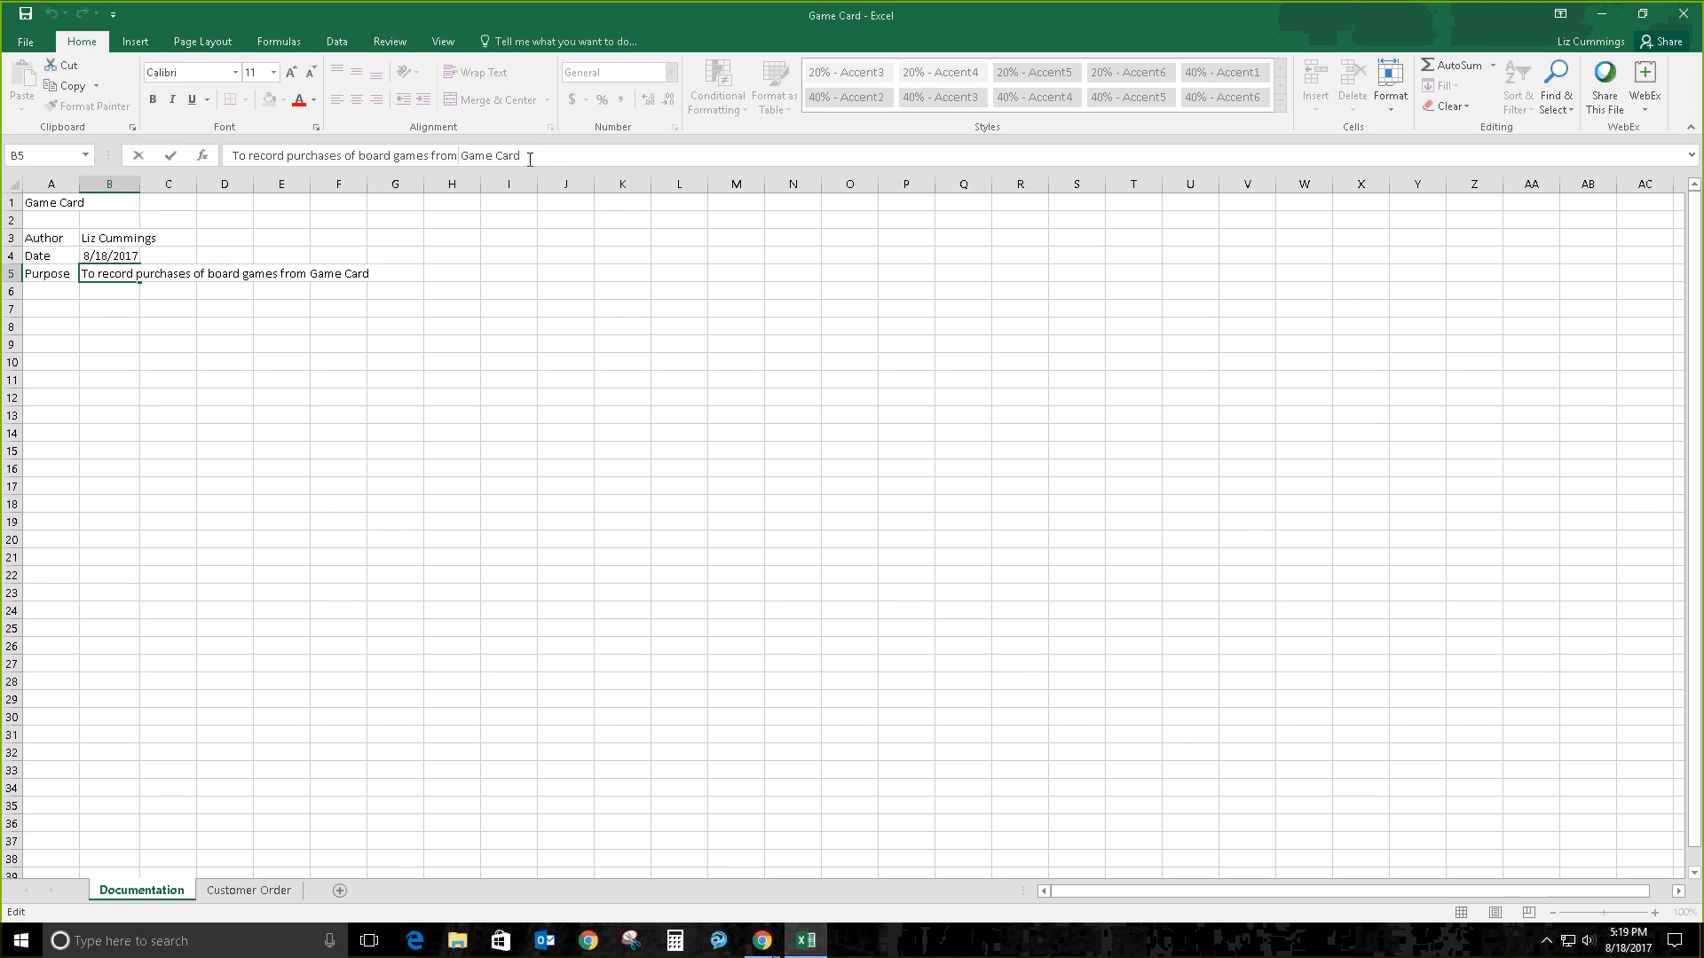
pyautogui.click(432, 157)
pyautogui.write('and other item')
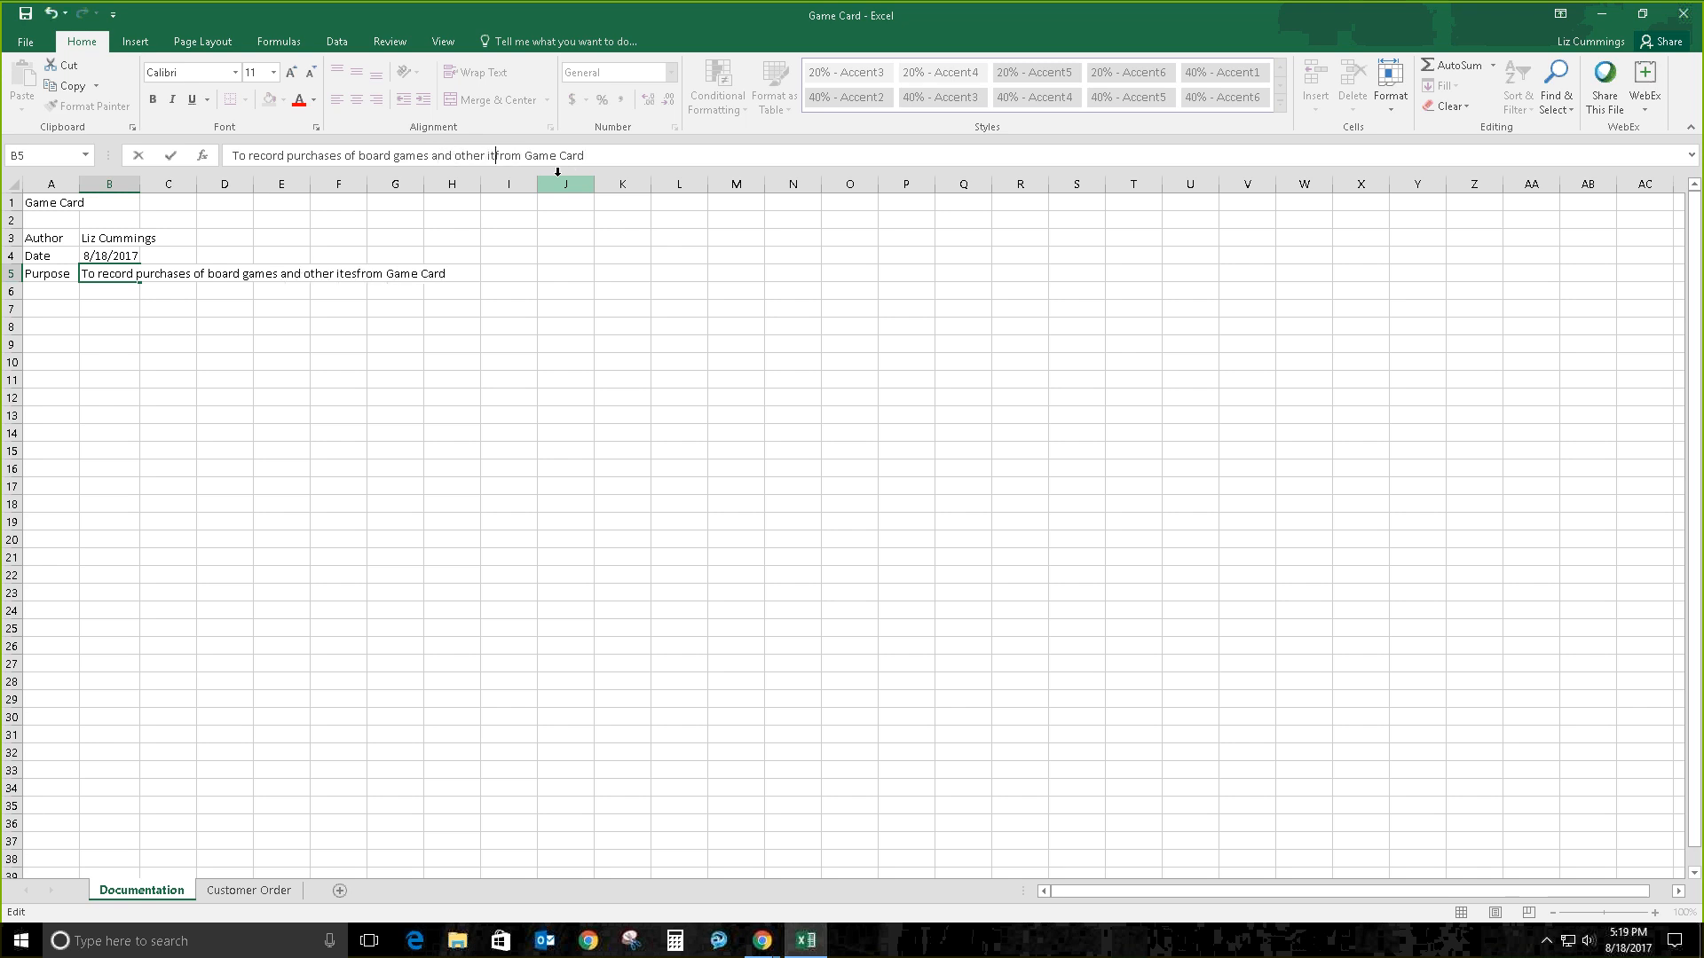
pyautogui.write('s')
pyautogui.press('Return')
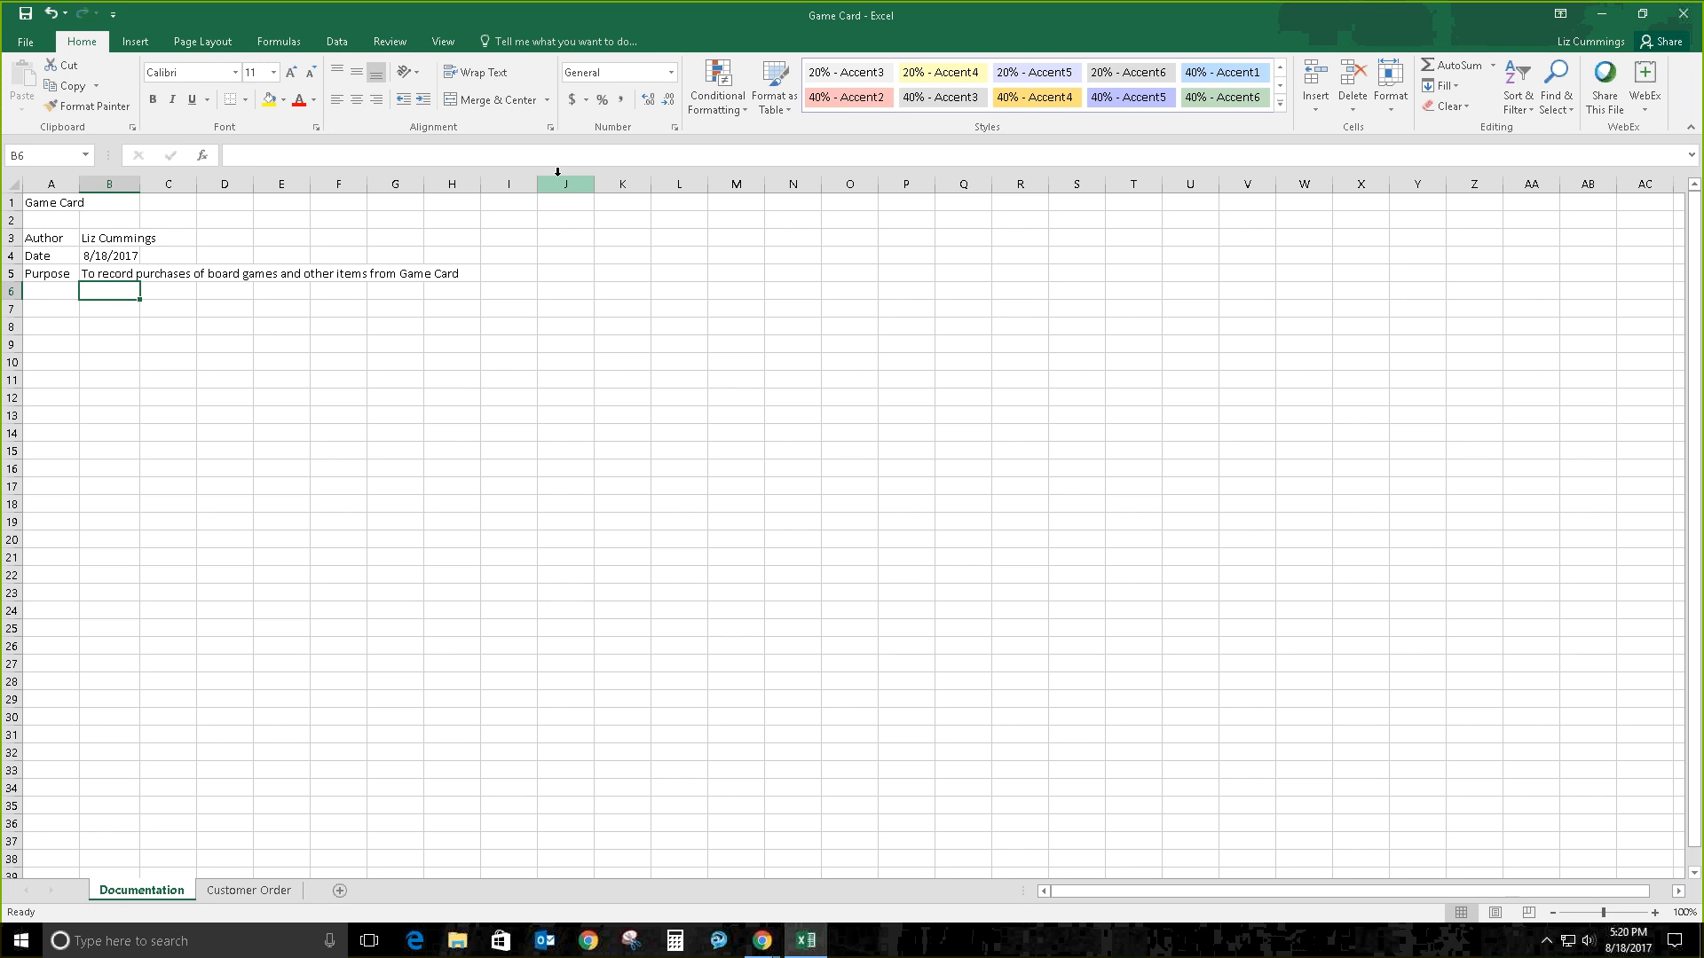
# Step: Leave the Documentation sheet and move to the empty Customer Order sheet
pyautogui.doubleClick(112, 274)
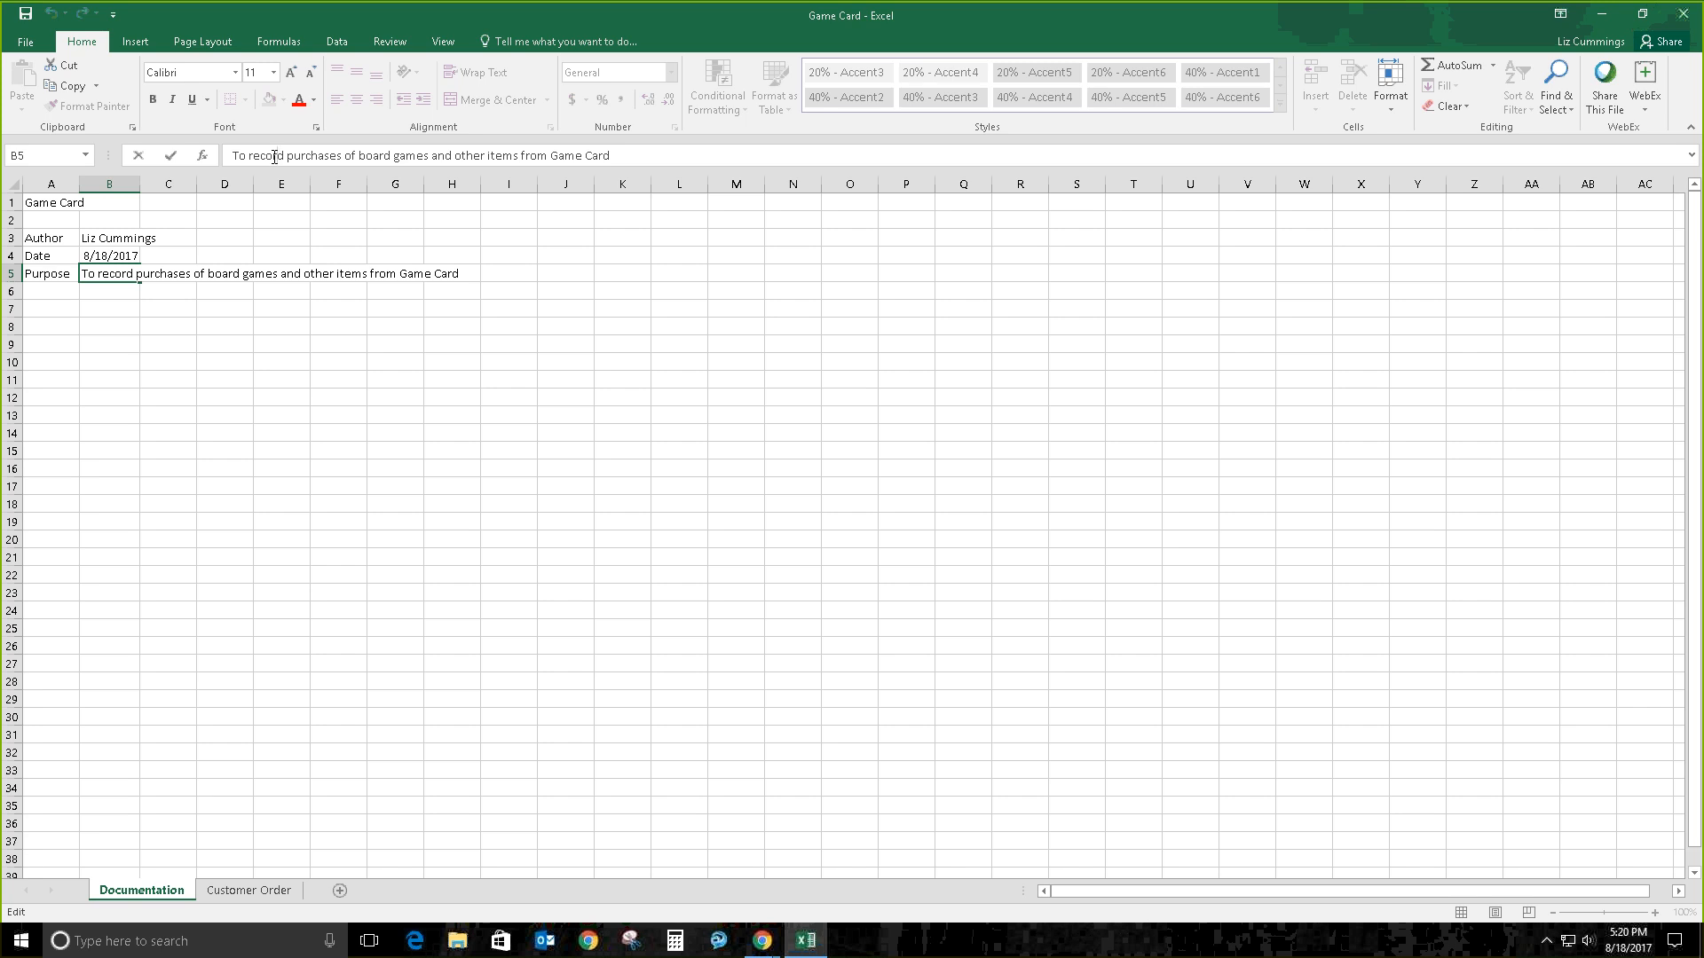
pyautogui.click(284, 891)
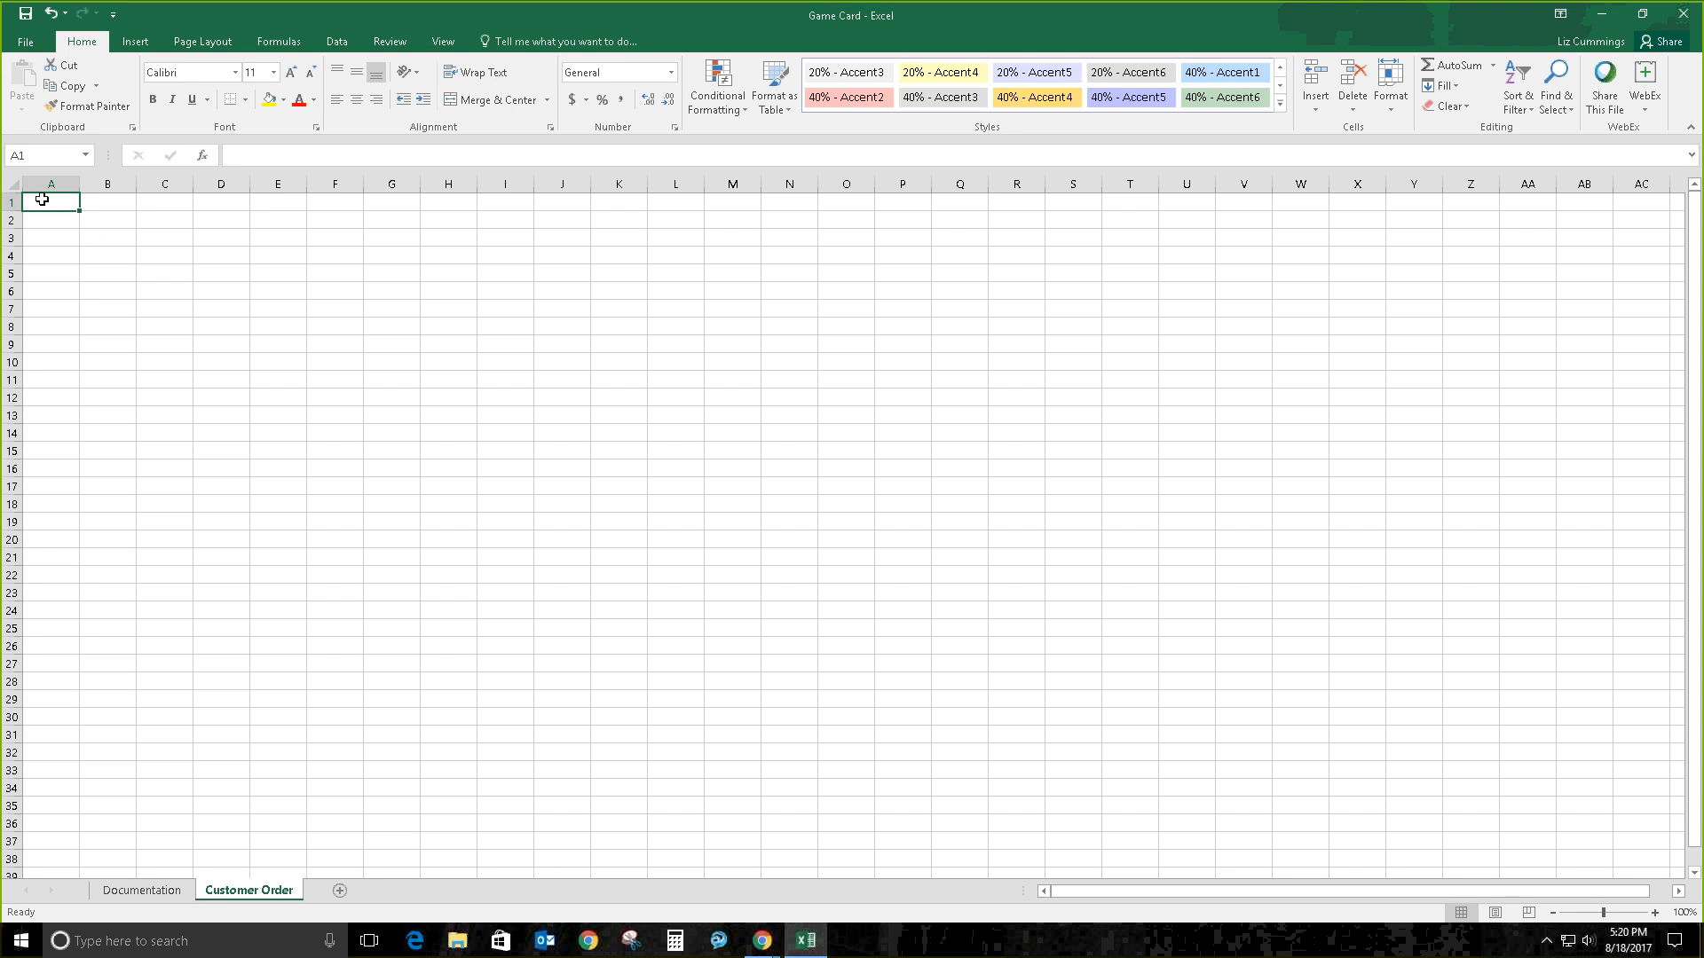
# Step: Enter the title 'Customer Order' in A1 and the label 'Ship To' in A3
pyautogui.write('Custom')
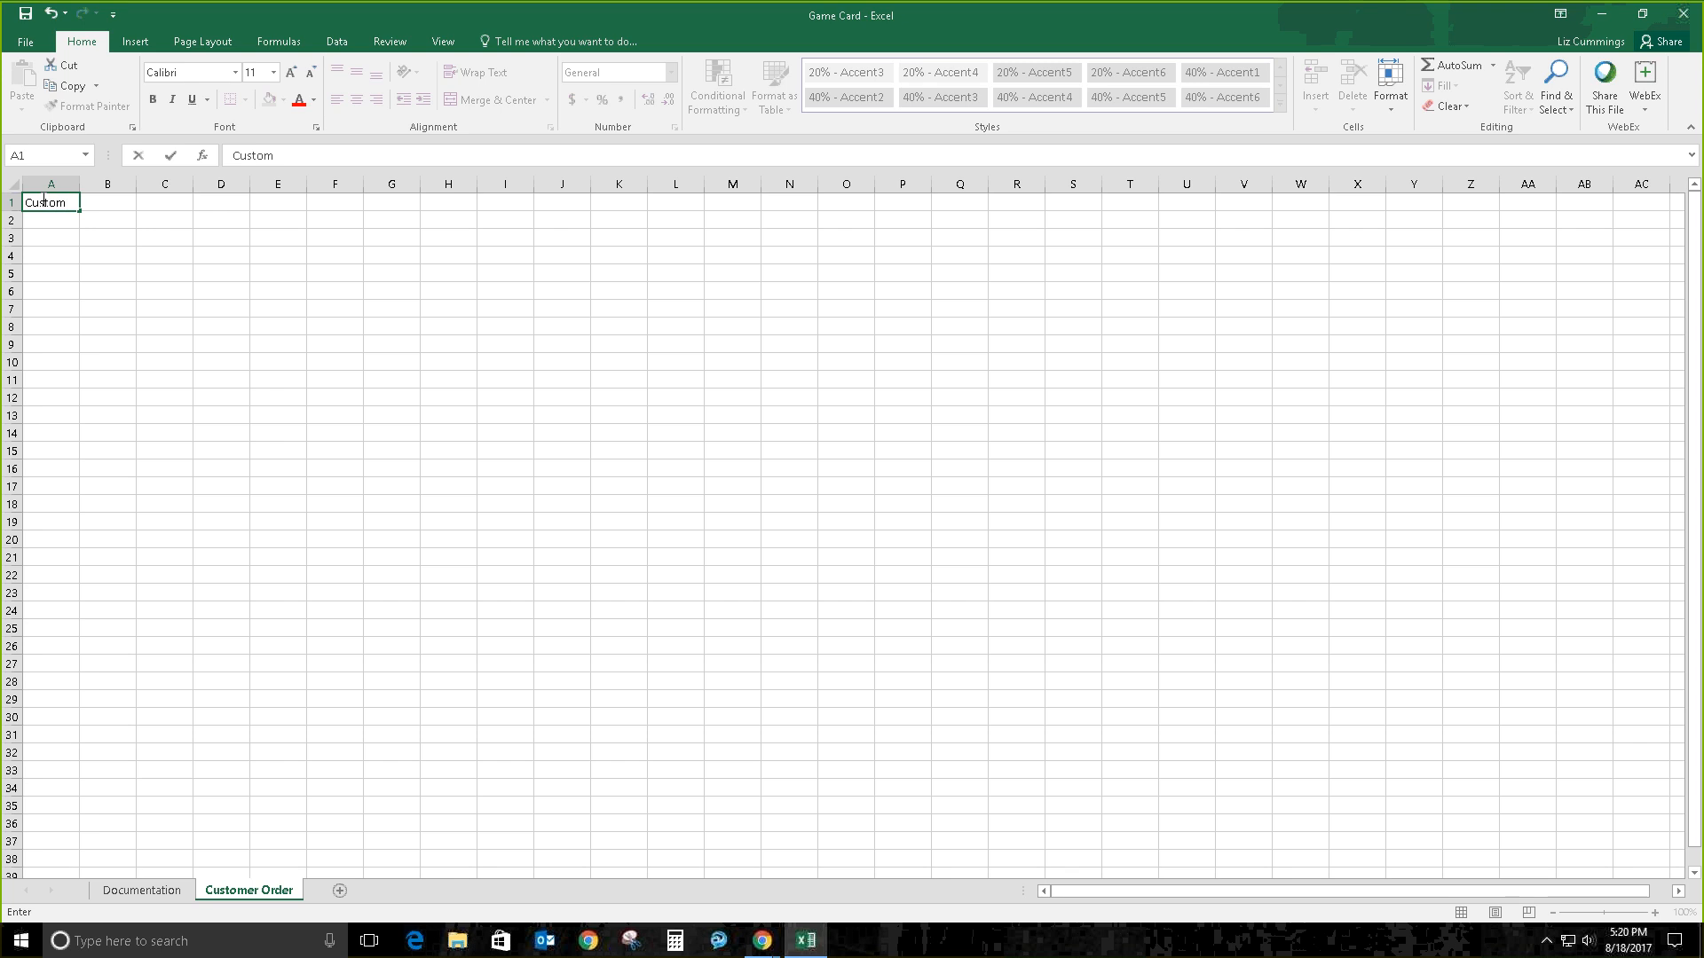
pyautogui.write('er Order')
pyautogui.press('Return')
pyautogui.press('Return')
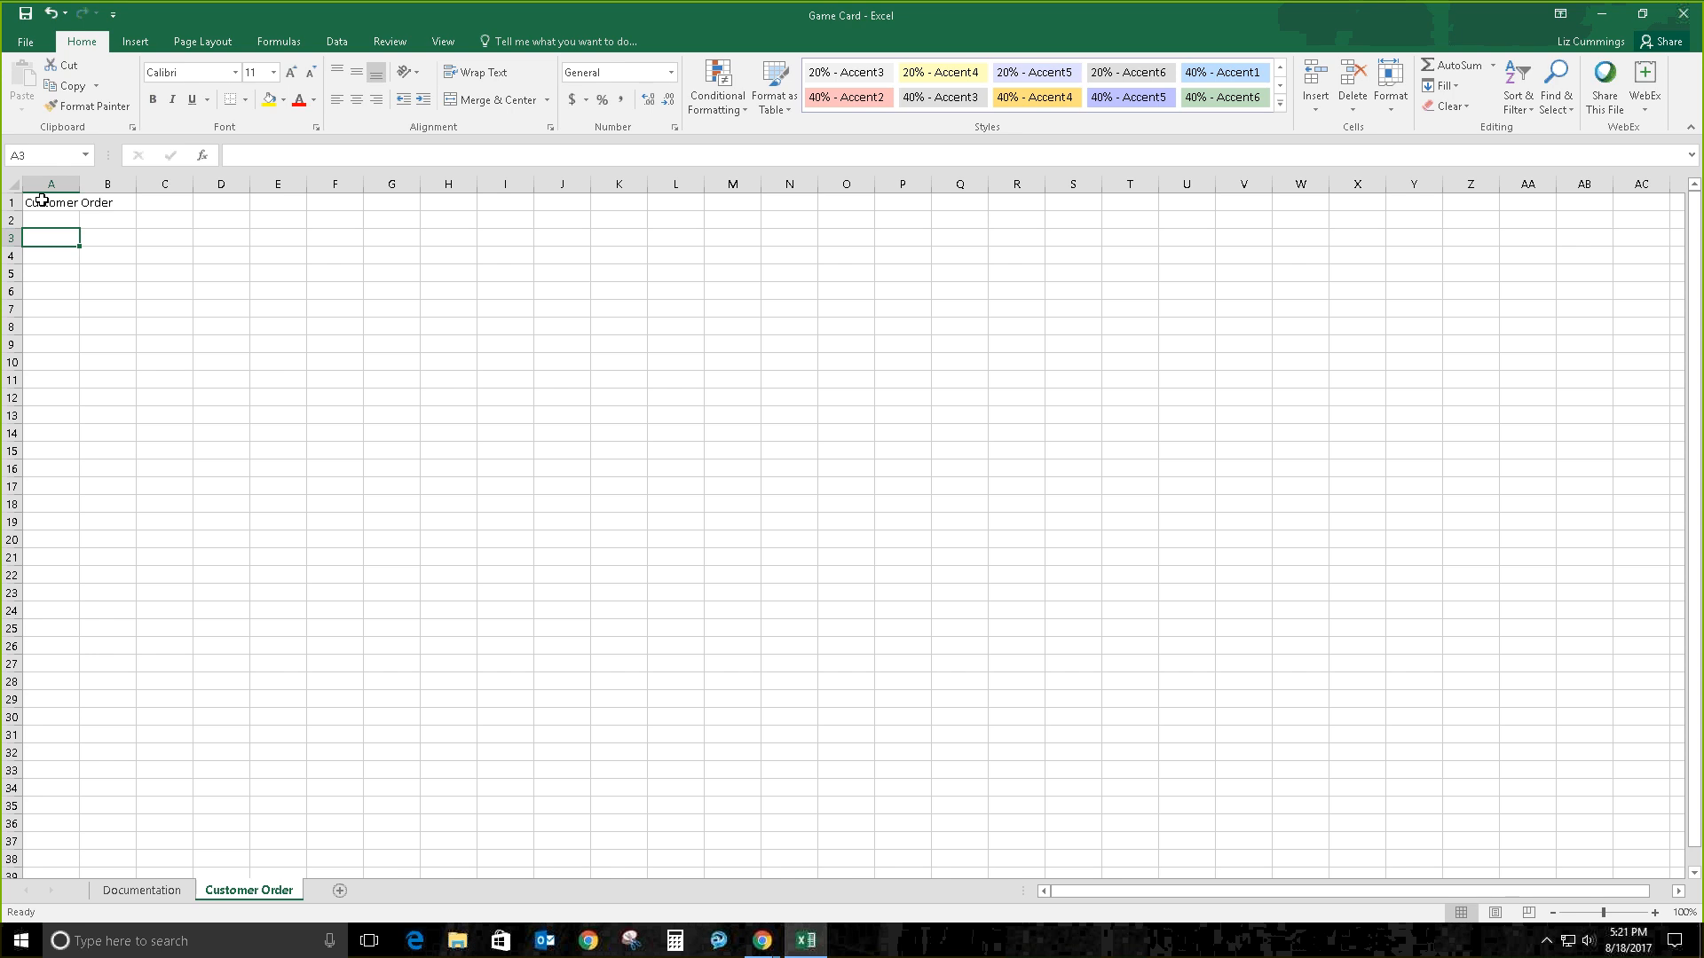
pyautogui.write('Ship To')
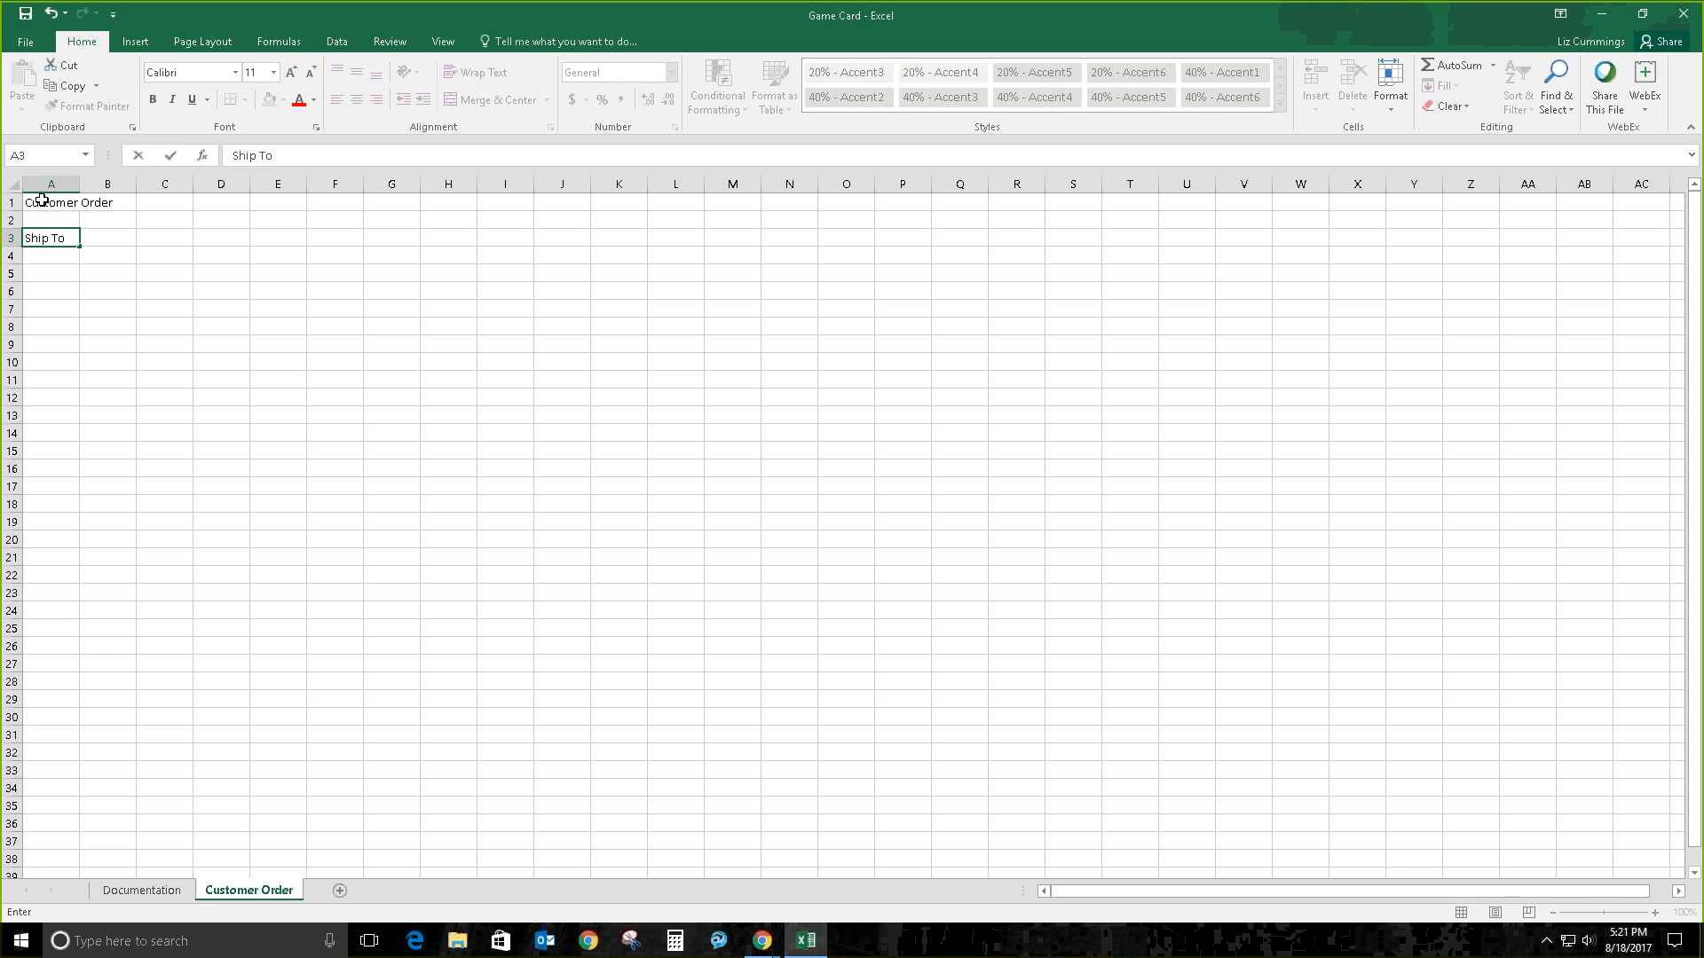
pyautogui.press('Return')
# Step: Enter First Name, Last Name, Address, City, State, Postal Code and Phone down A4:A10
pyautogui.write('First Name')
pyautogui.press('Return')
pyautogui.write('Last Name')
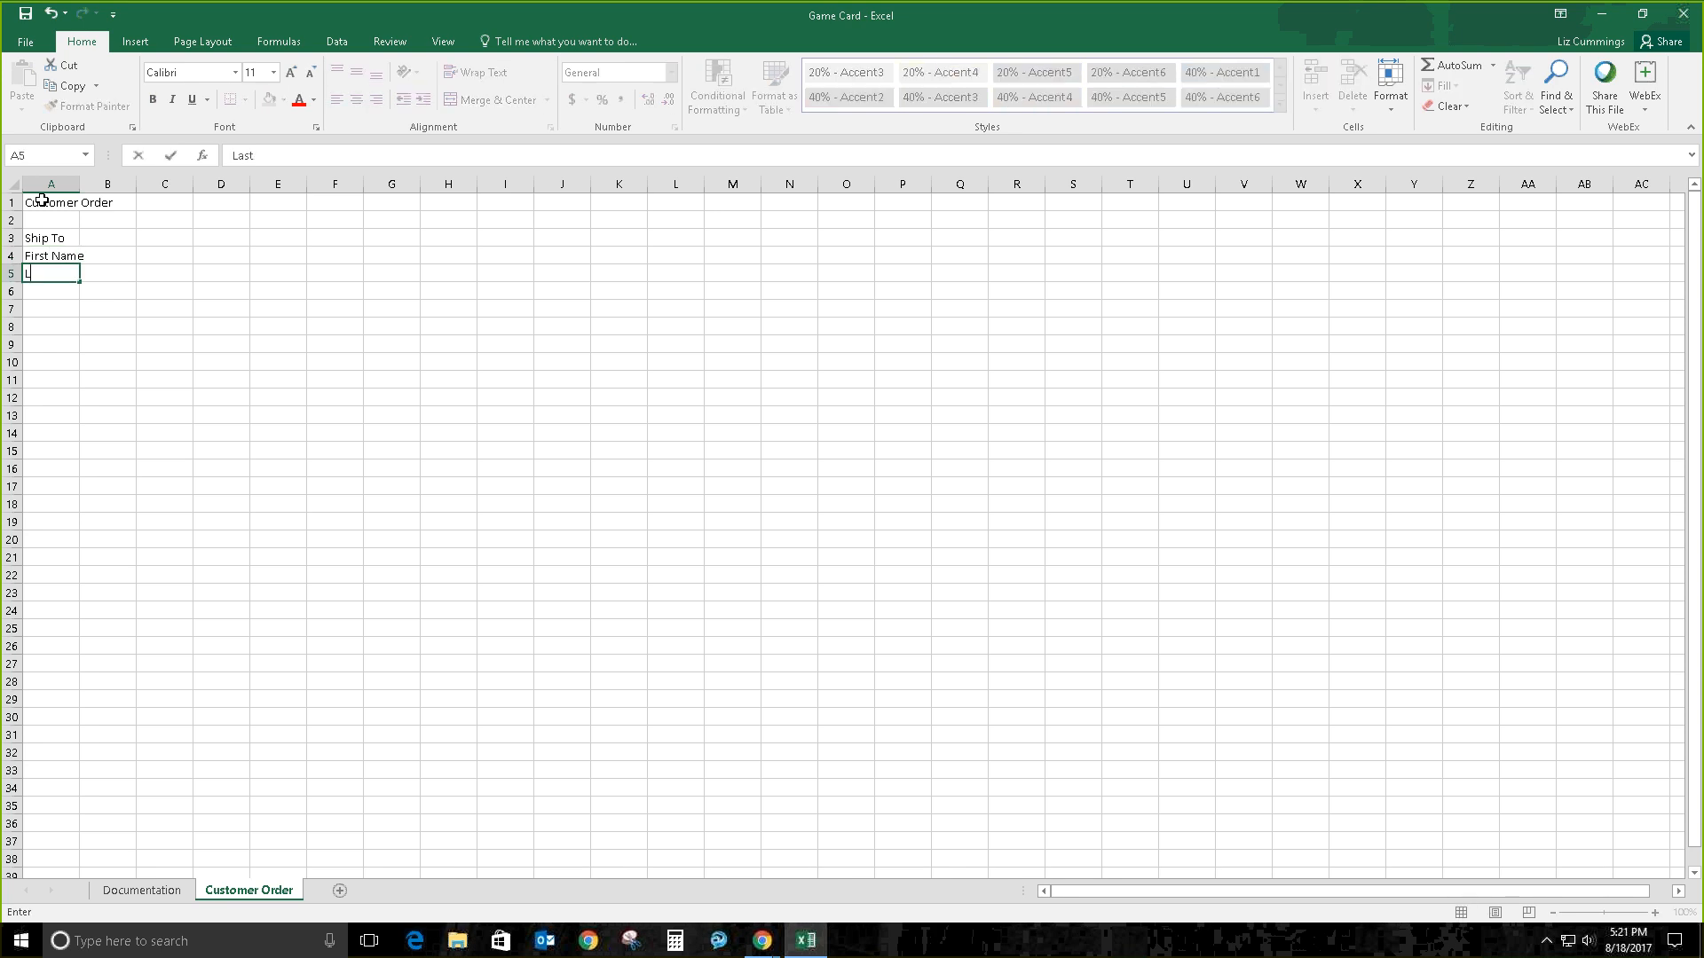
pyautogui.press('Return')
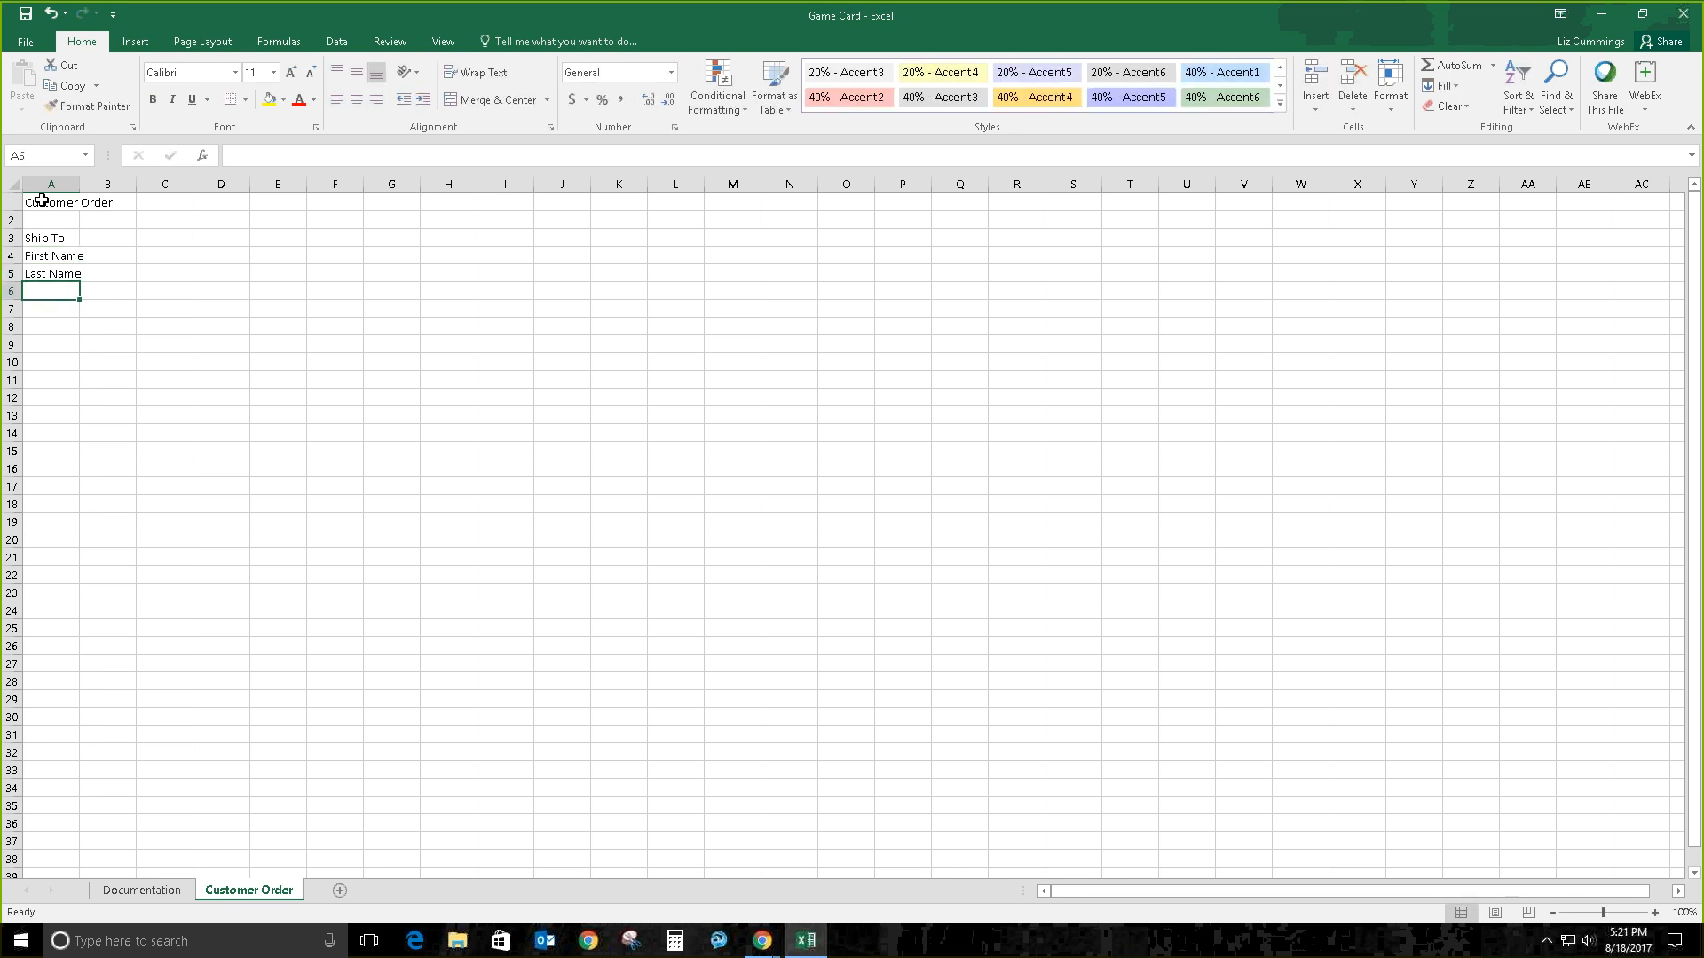
pyautogui.write('Address')
pyautogui.press('Return')
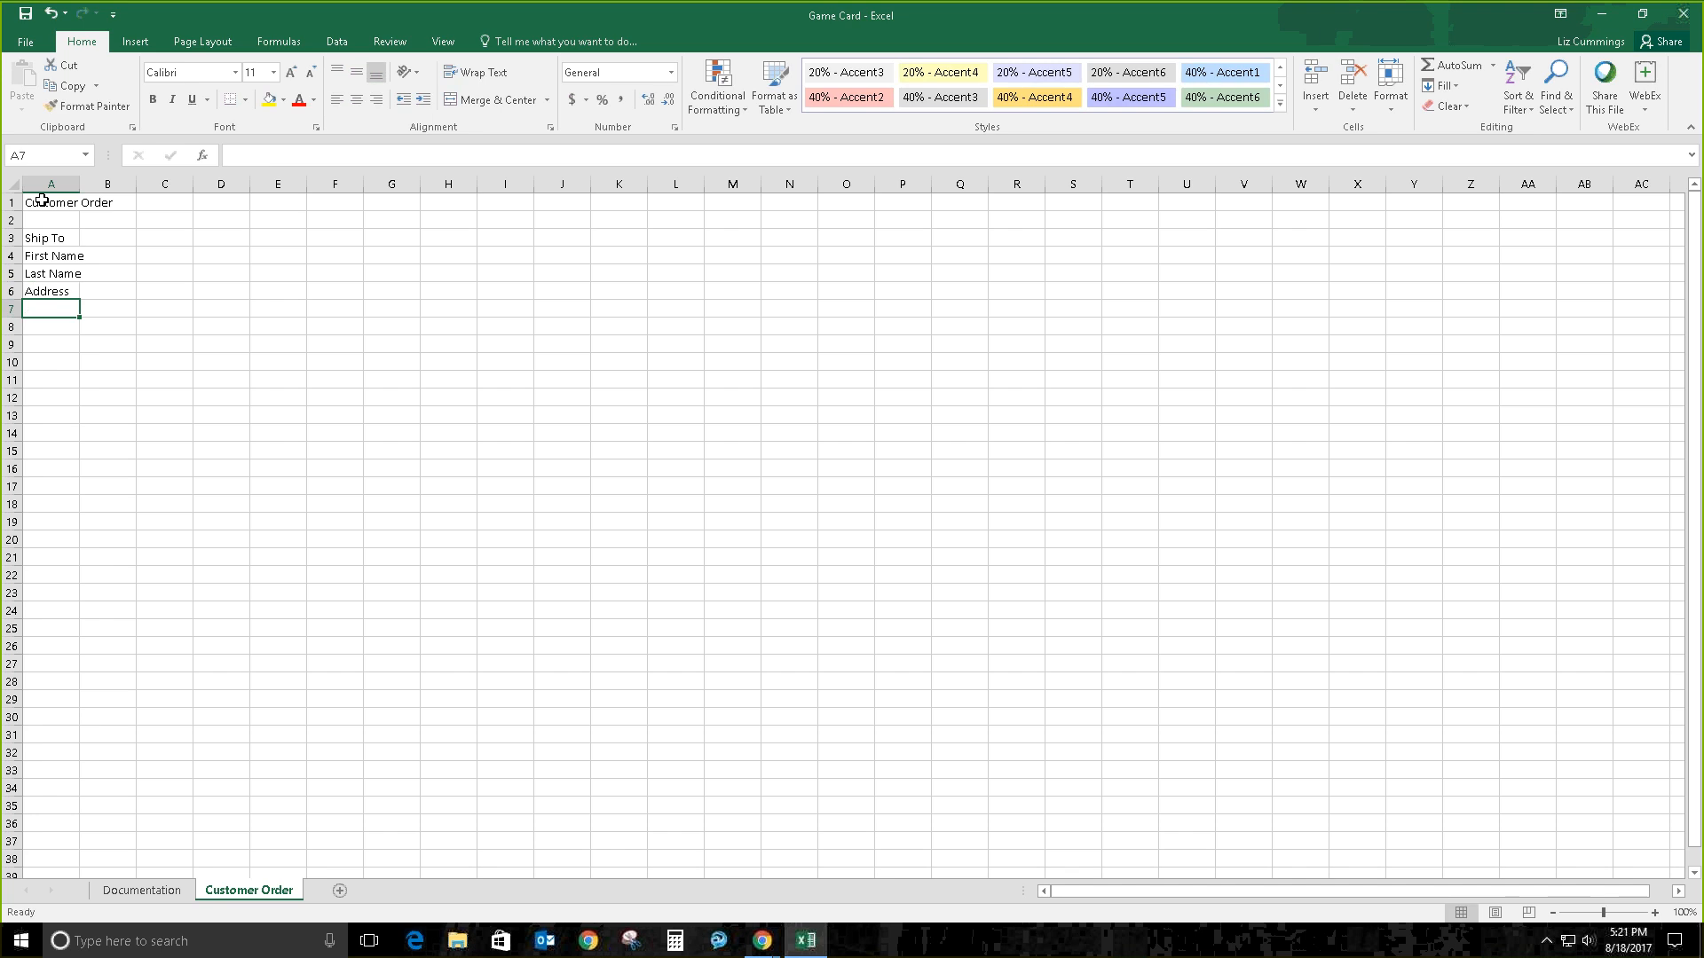
pyautogui.write('City')
pyautogui.press('Return')
pyautogui.write('Sta')
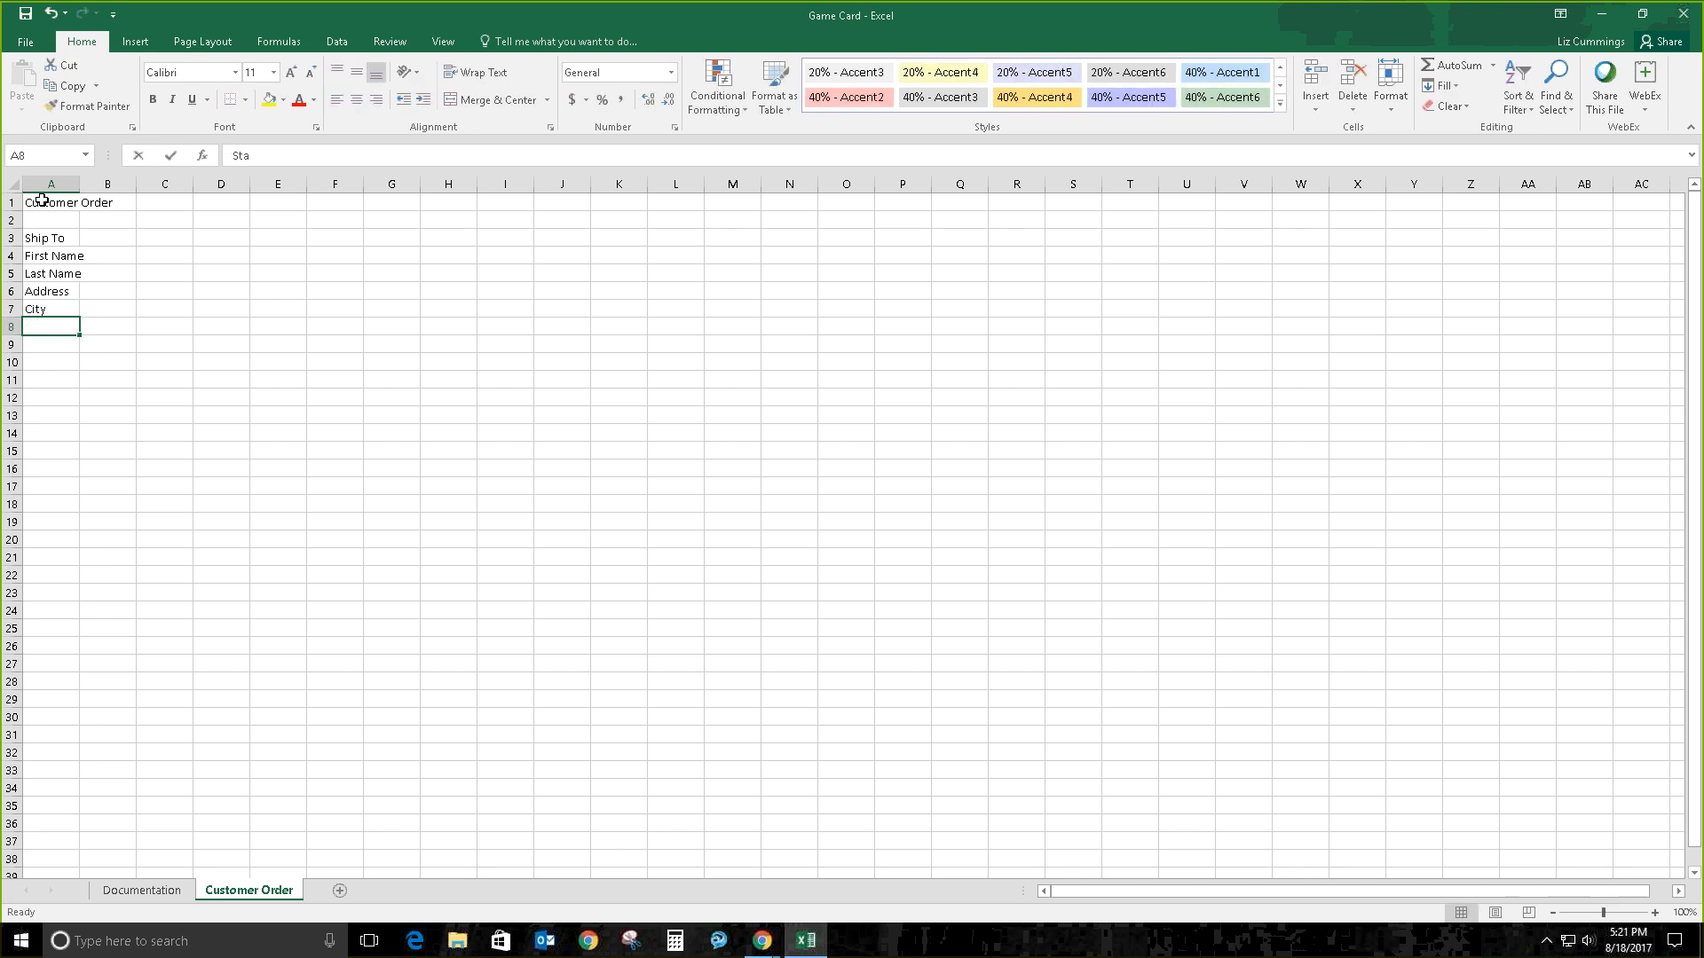
pyautogui.write('te')
pyautogui.press('Return')
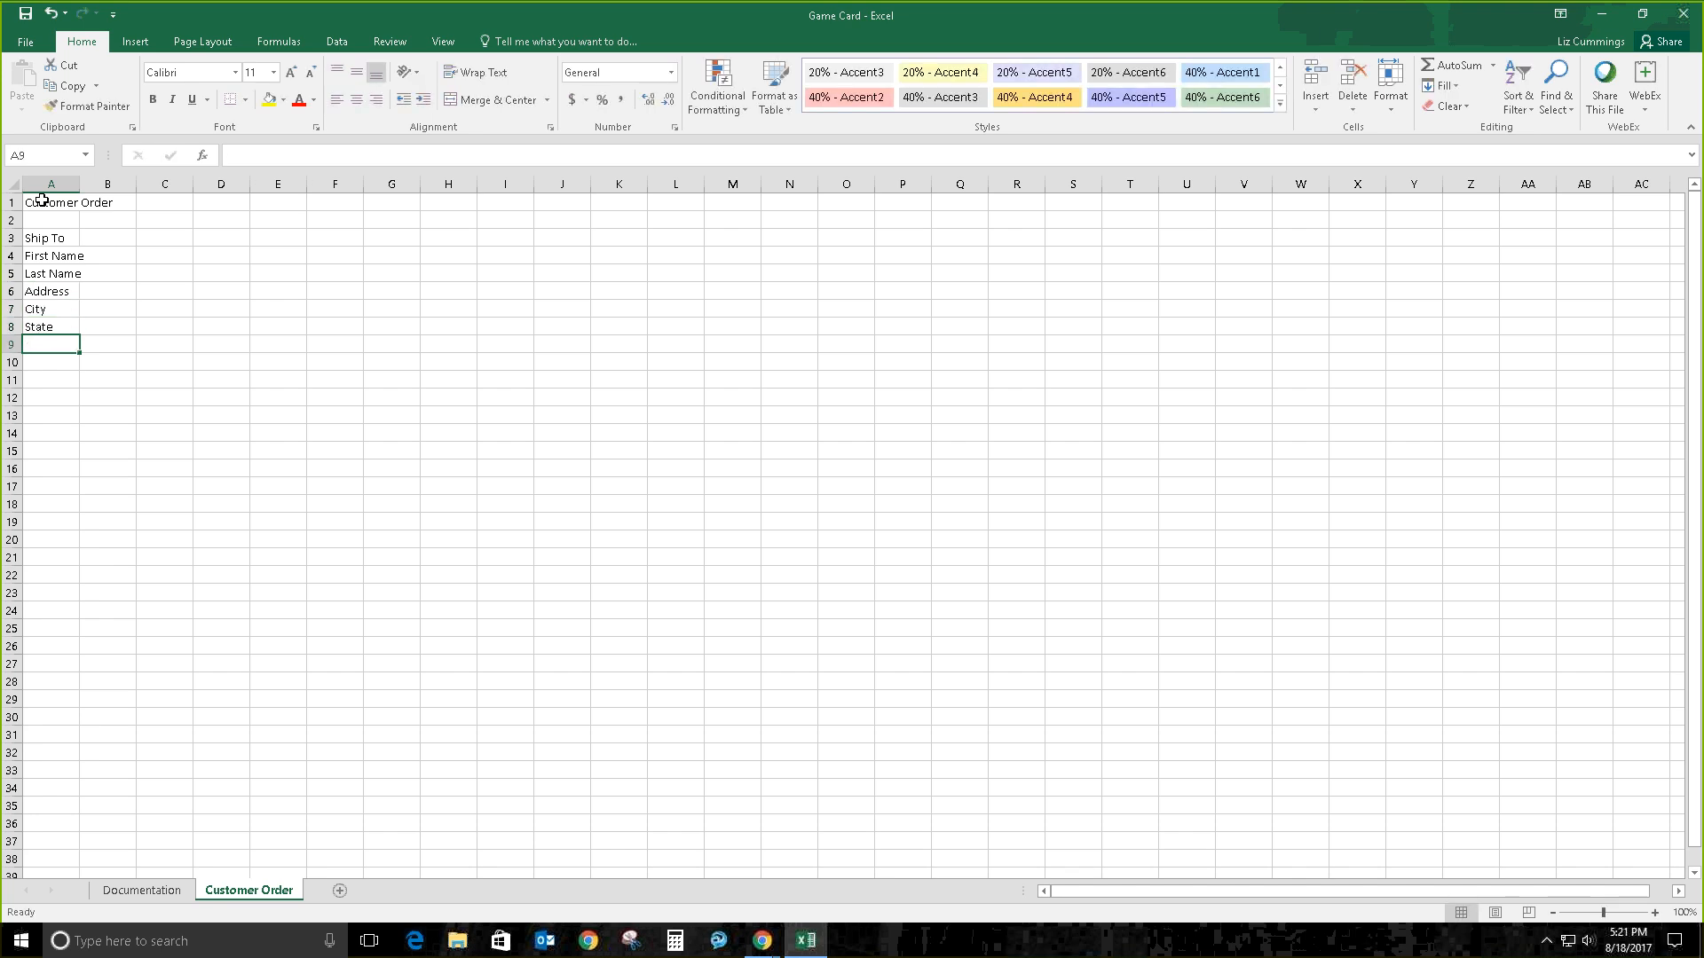
pyautogui.write('Postal Code')
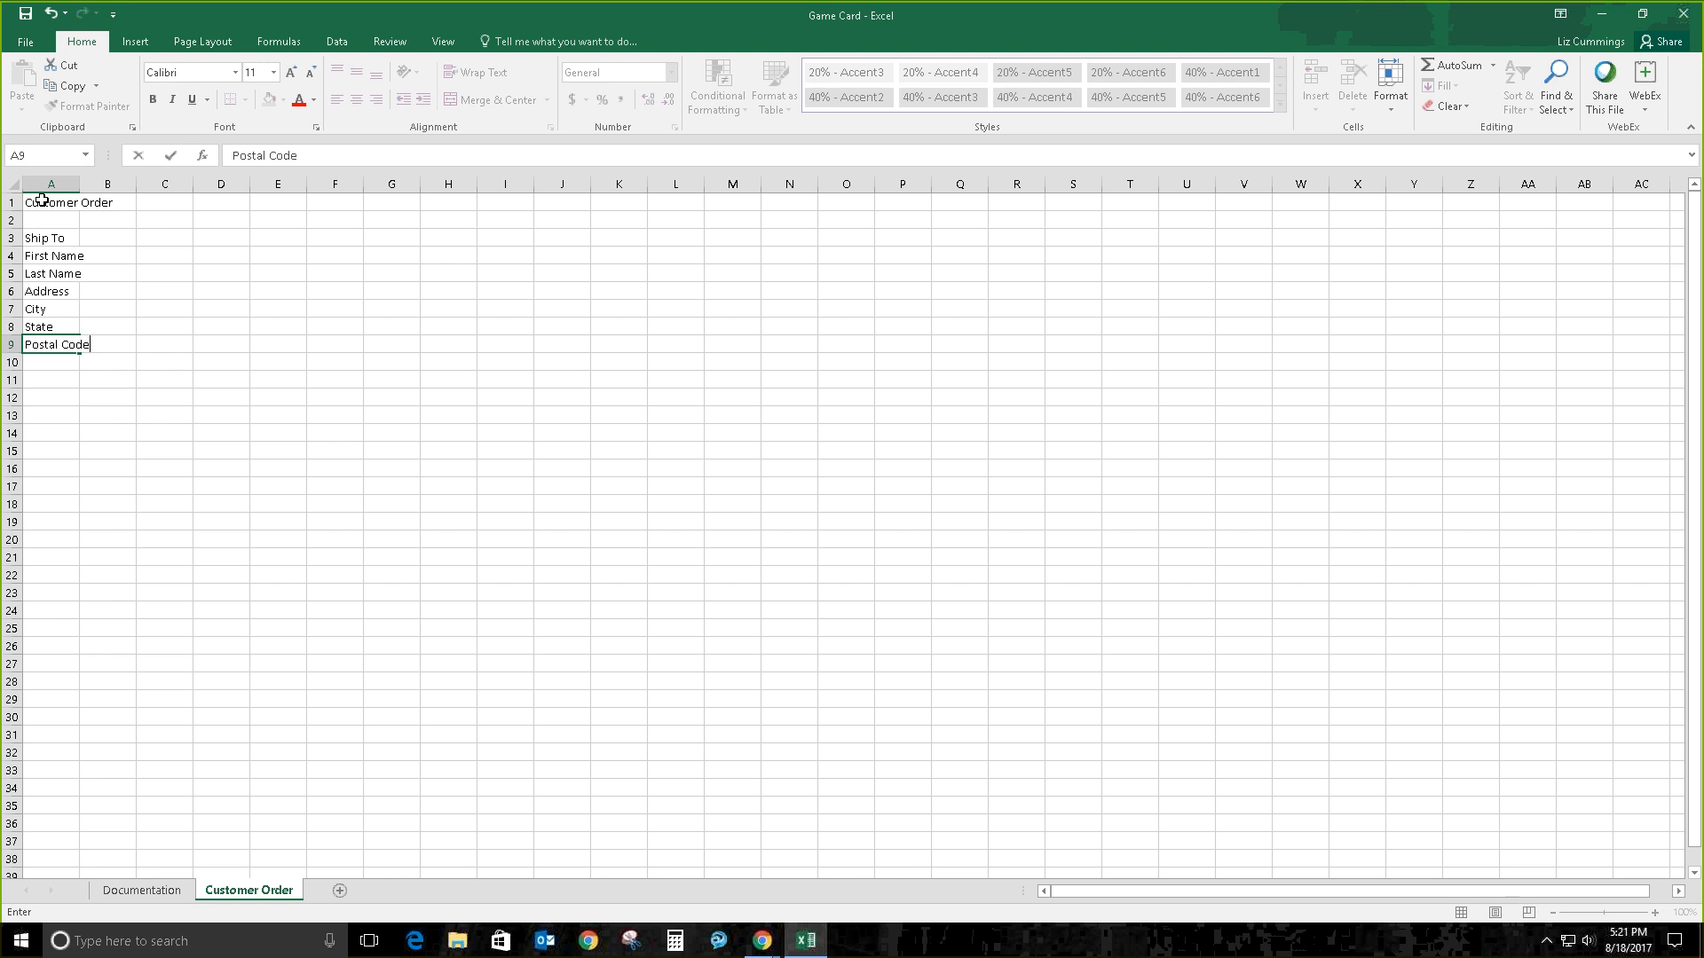
pyautogui.press('Return')
pyautogui.write('Phone')
pyautogui.press('Return')
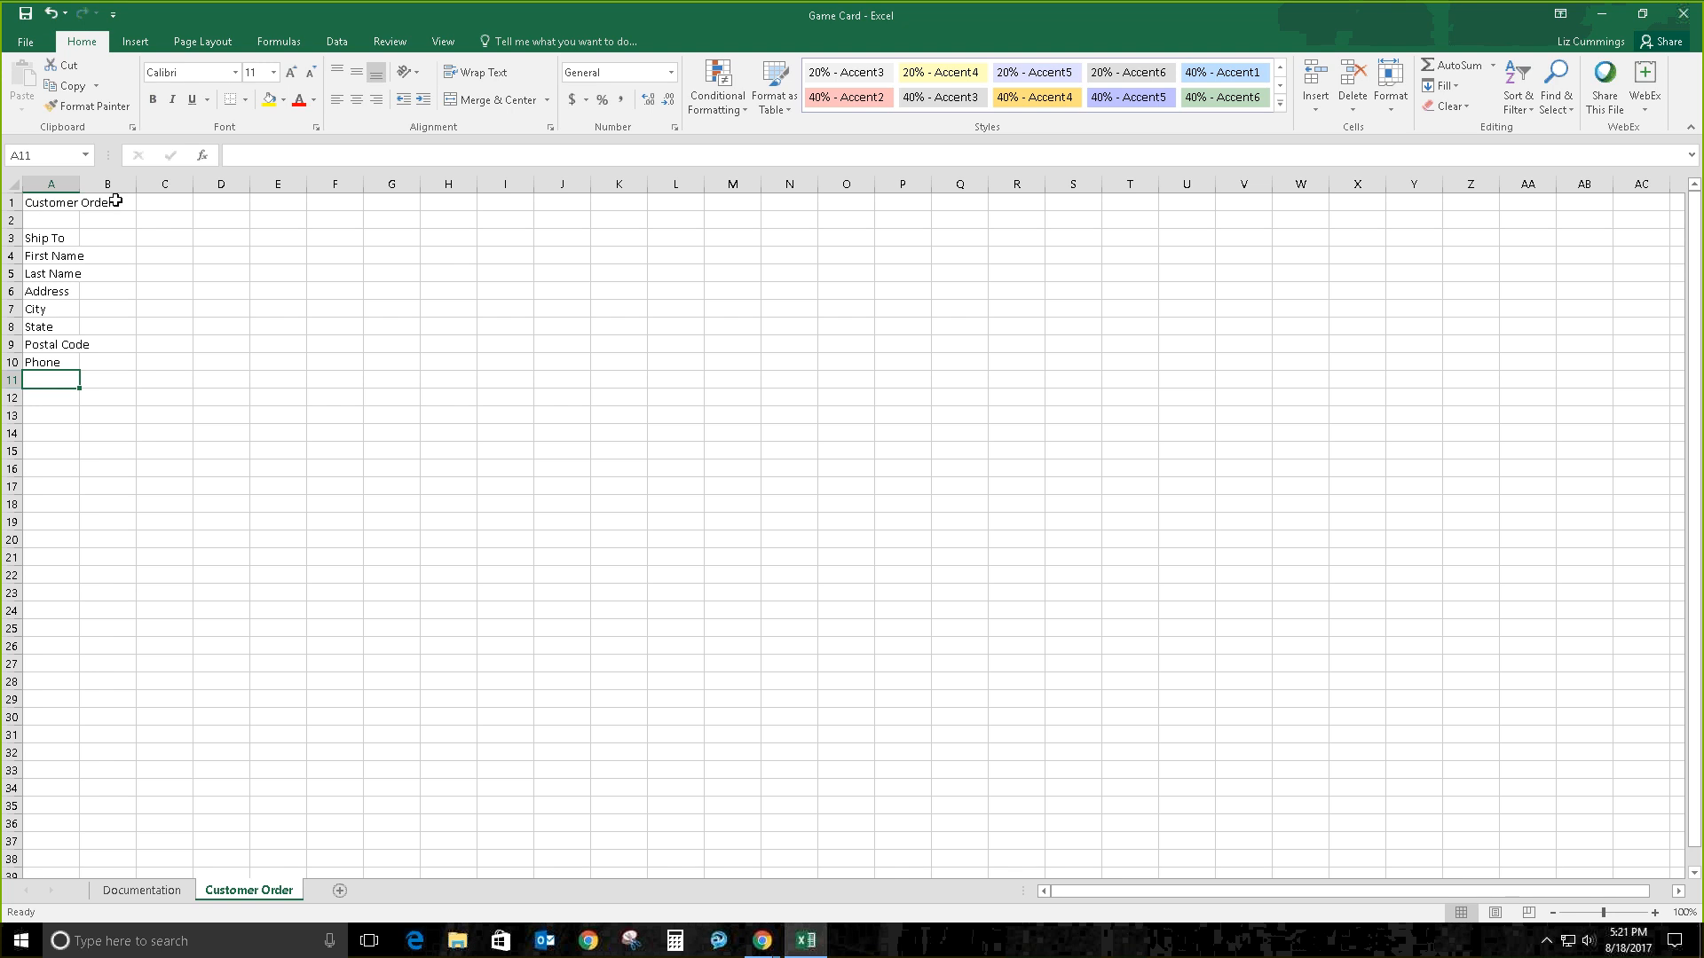
# Step: AutoFit column A to its longest entry, then select B4 for the customer details
pyautogui.doubleClick(79, 184)
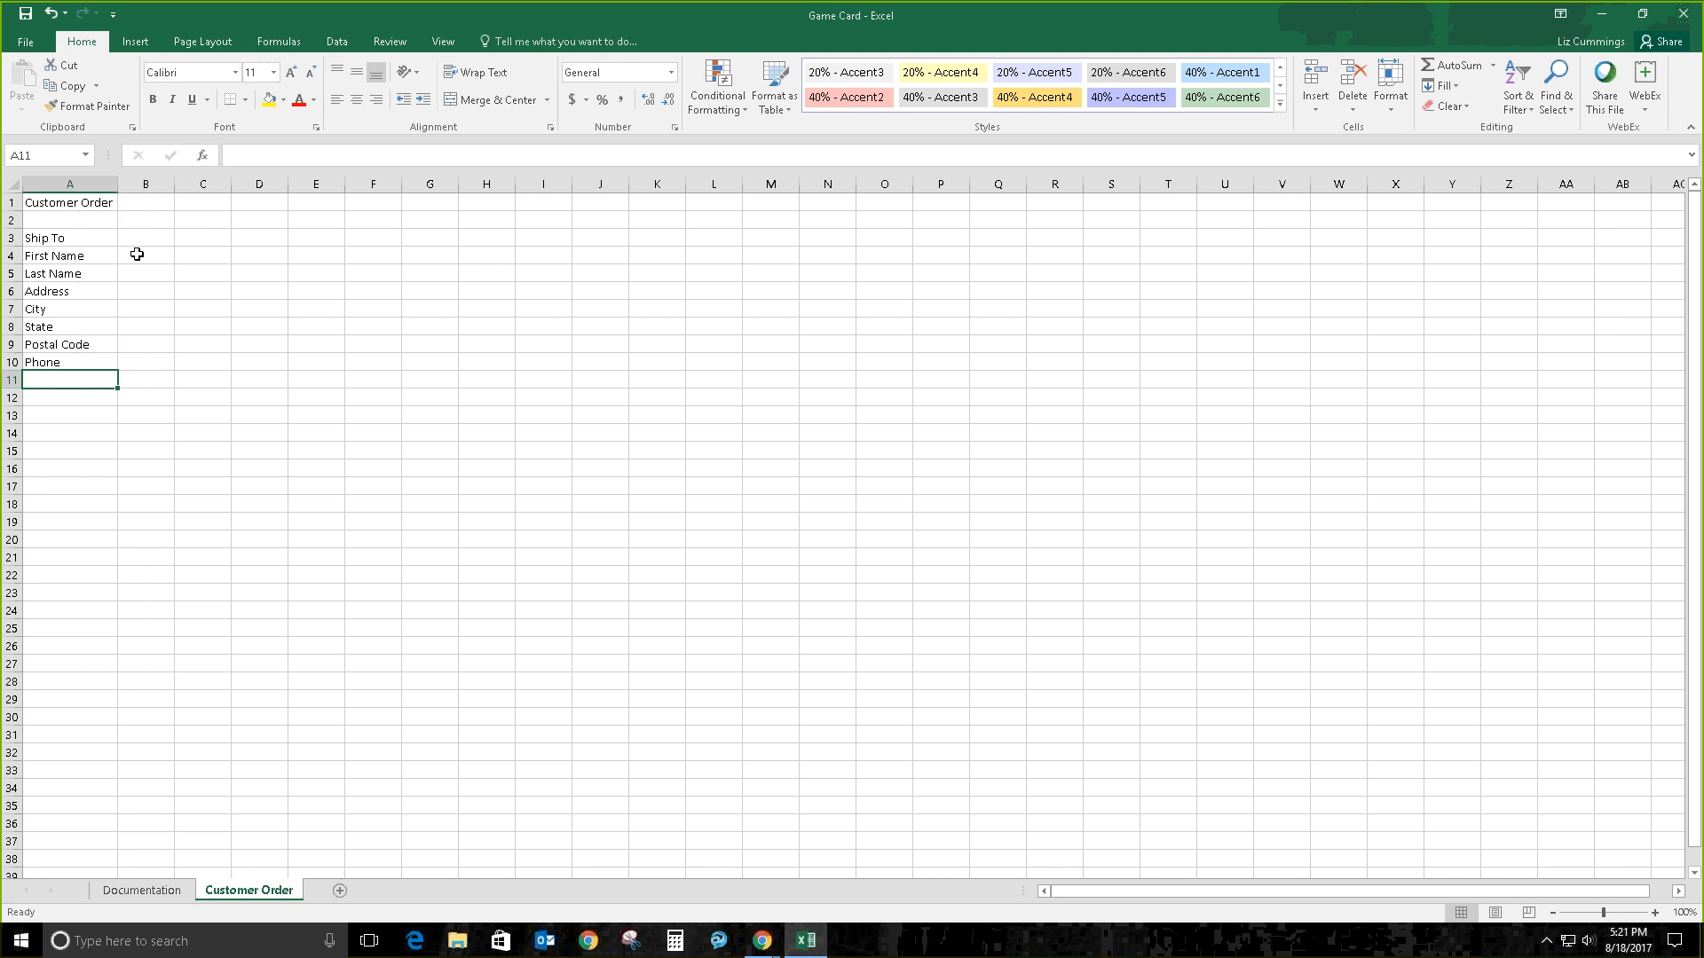
pyautogui.click(141, 257)
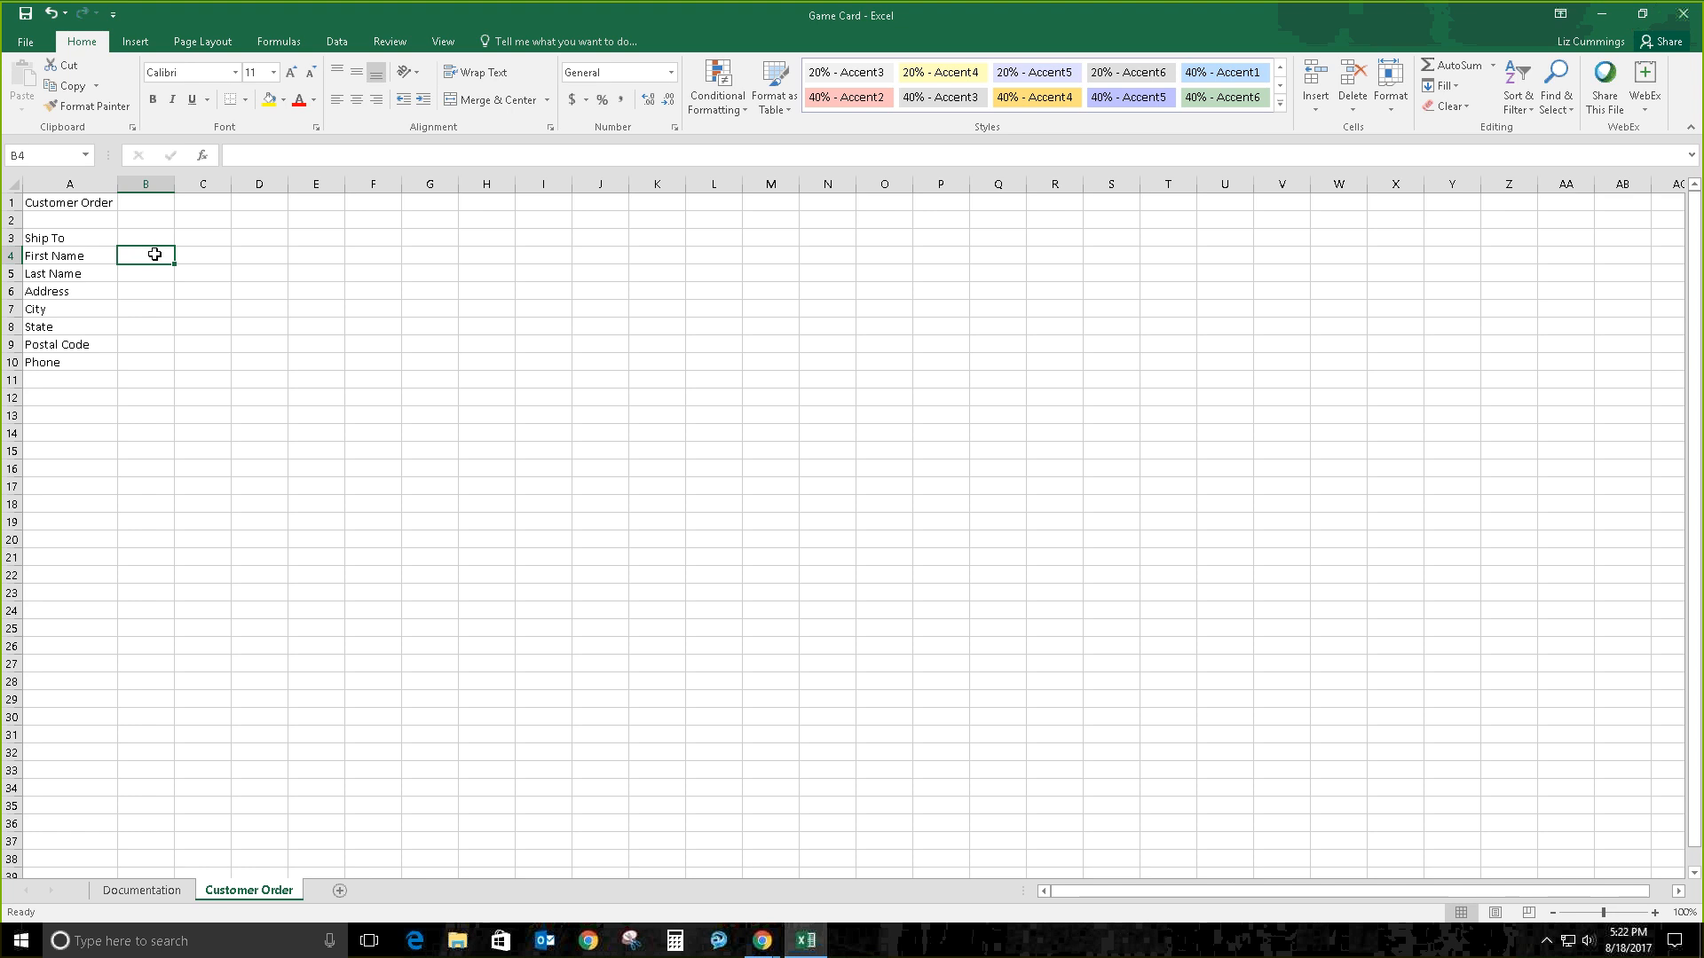
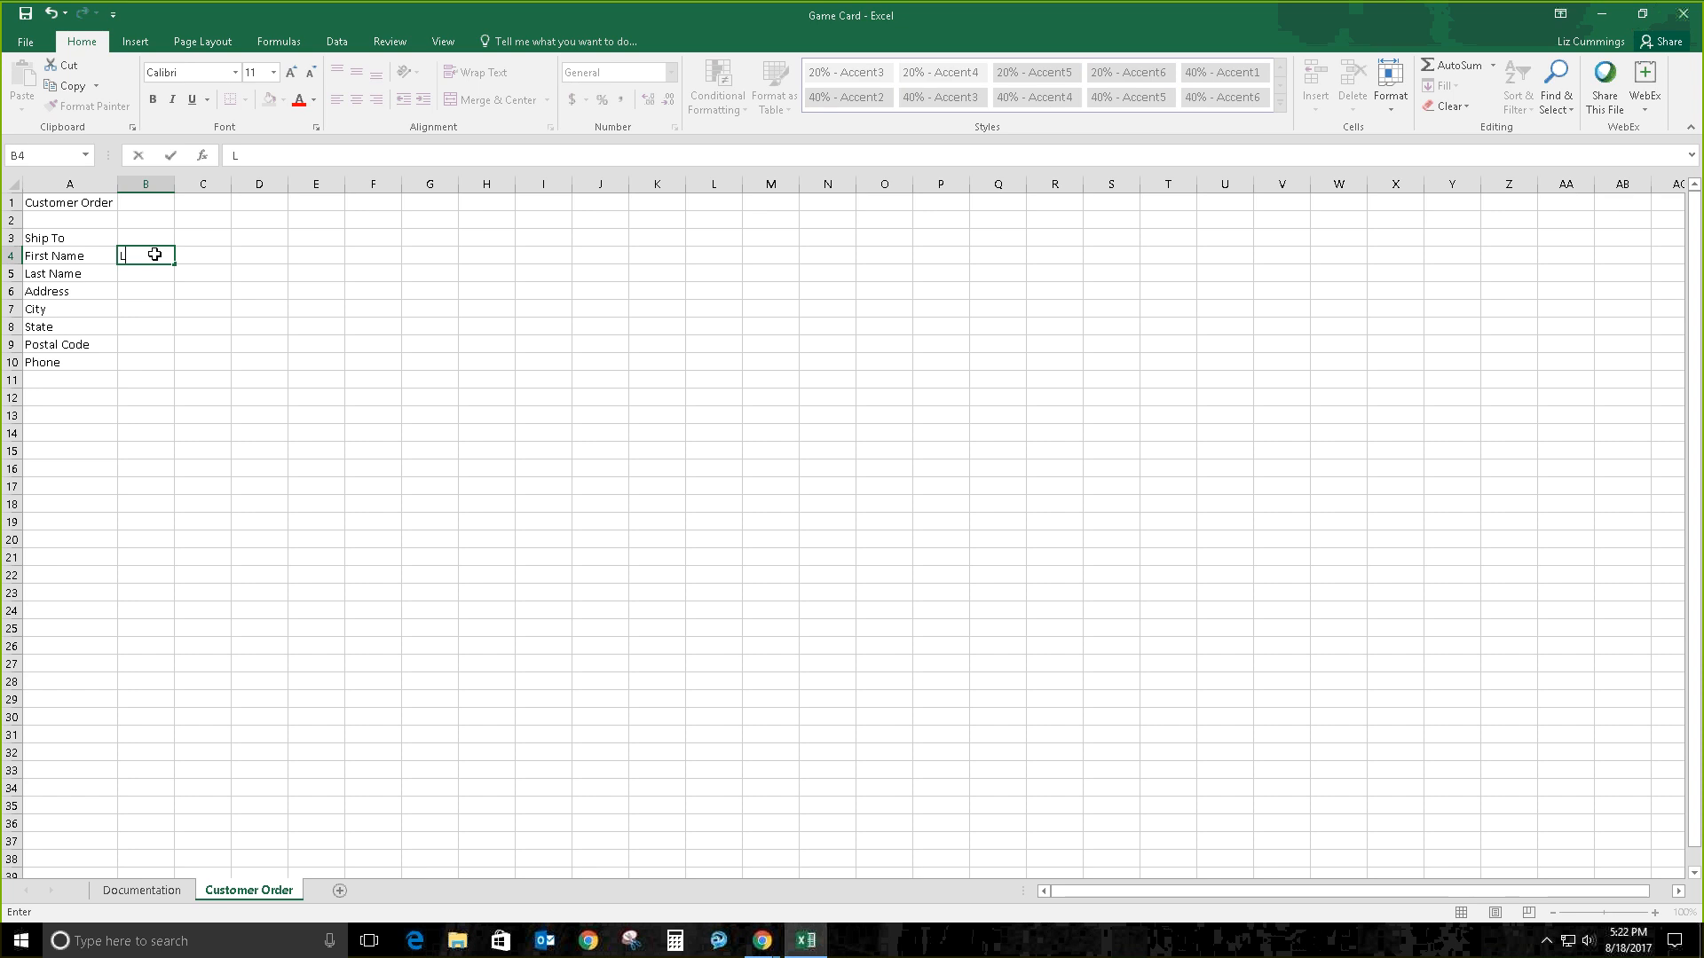
# Step: Enter the customer's first and last name, street, city, state, postal code and phone in B4:B10
pyautogui.press('Return')
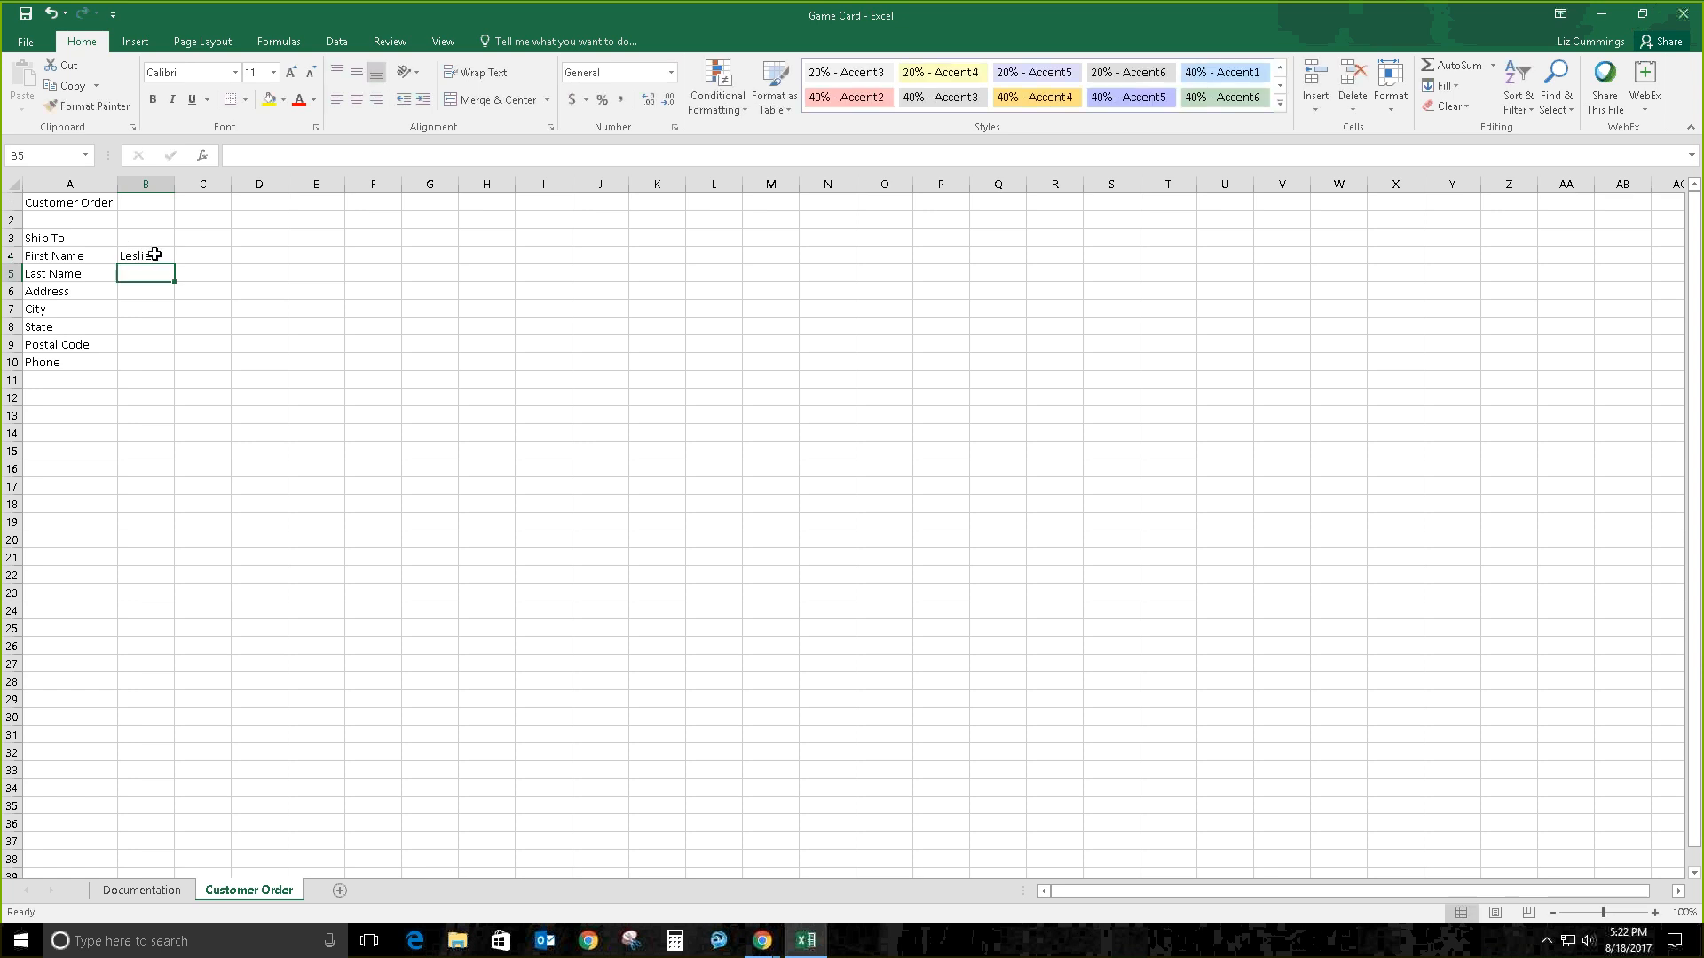
pyautogui.press('Return')
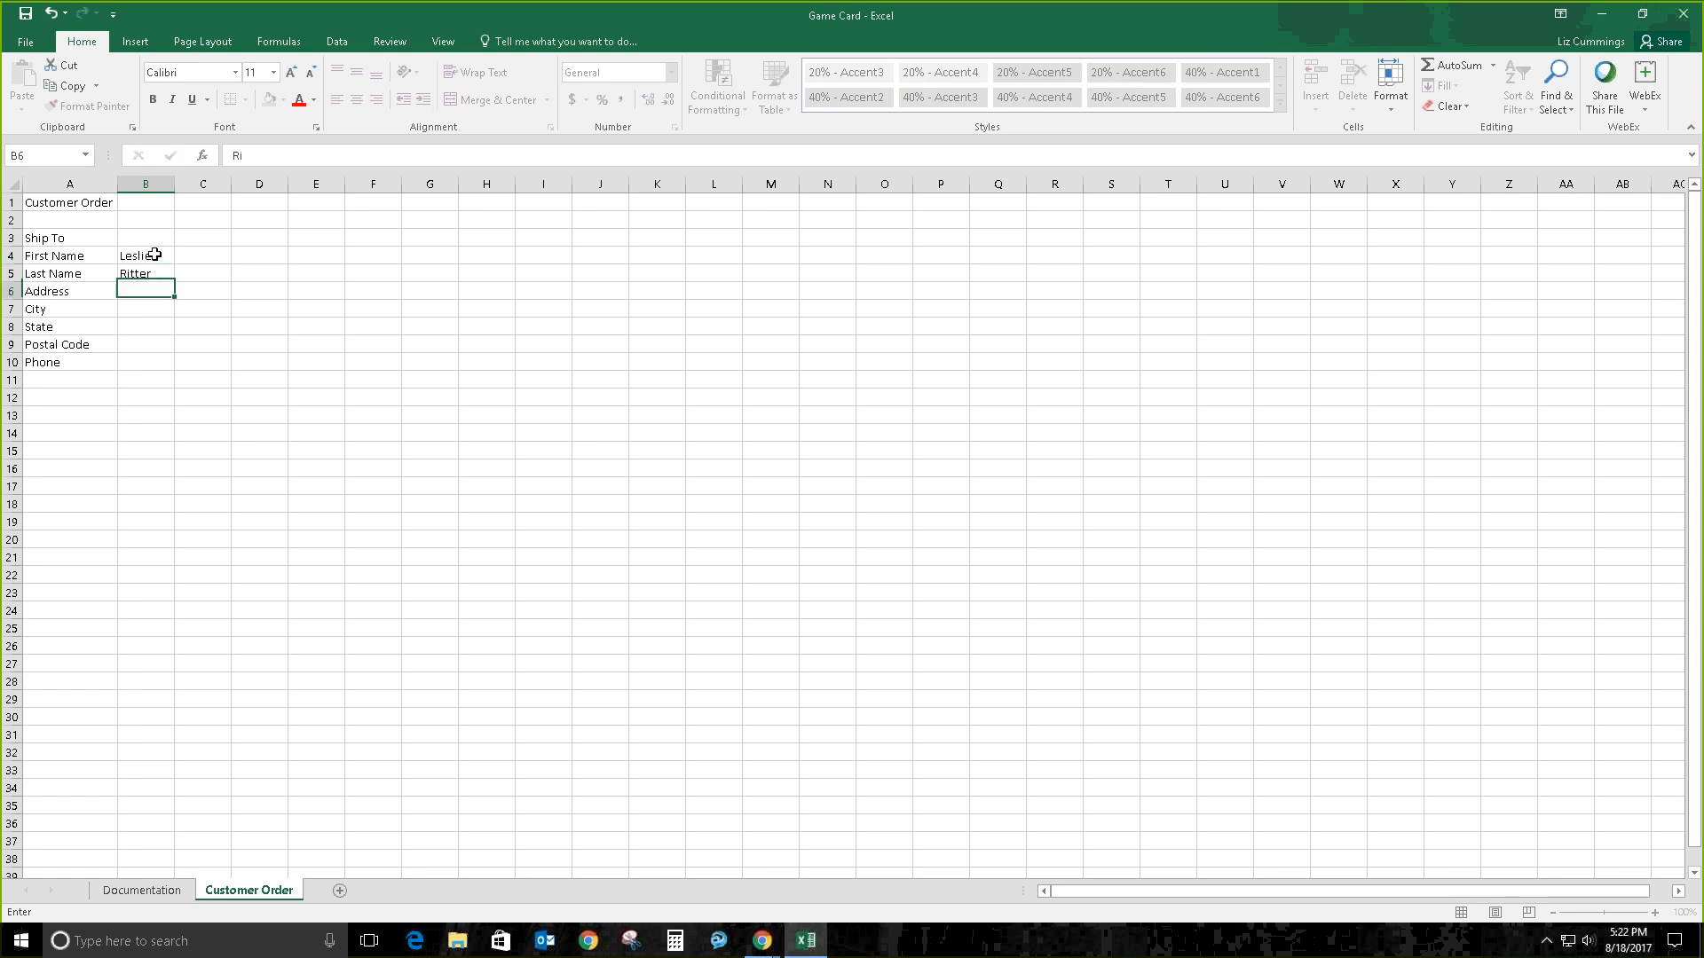
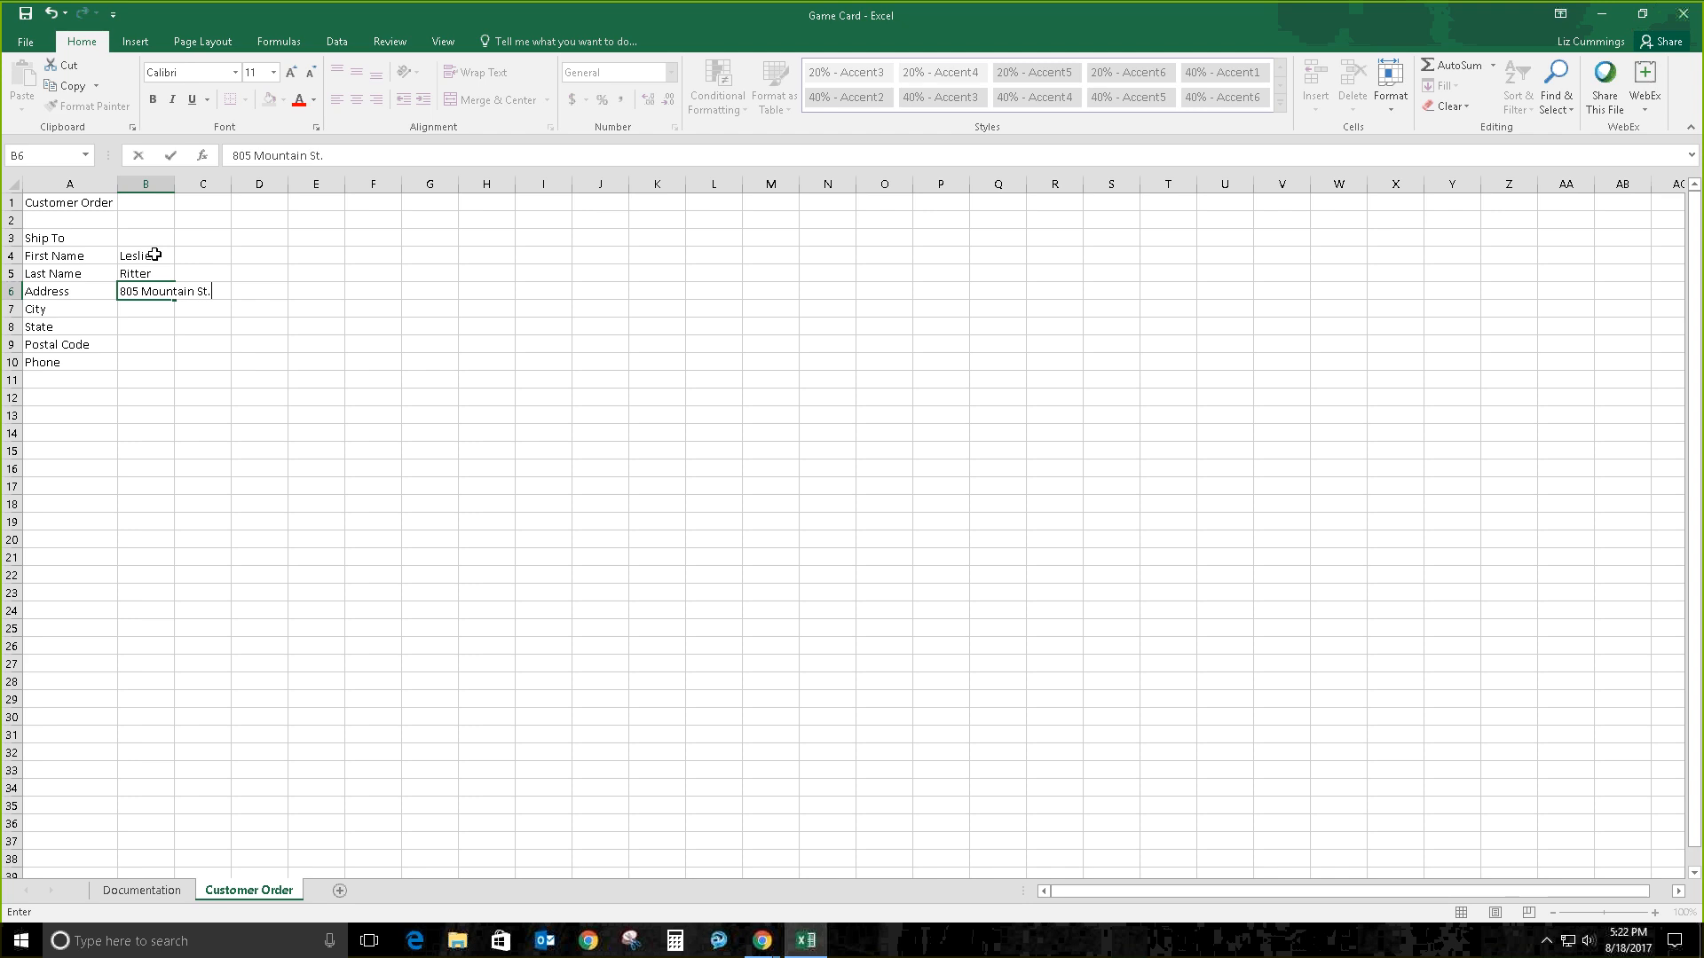
pyautogui.press('Return')
pyautogui.write('B')
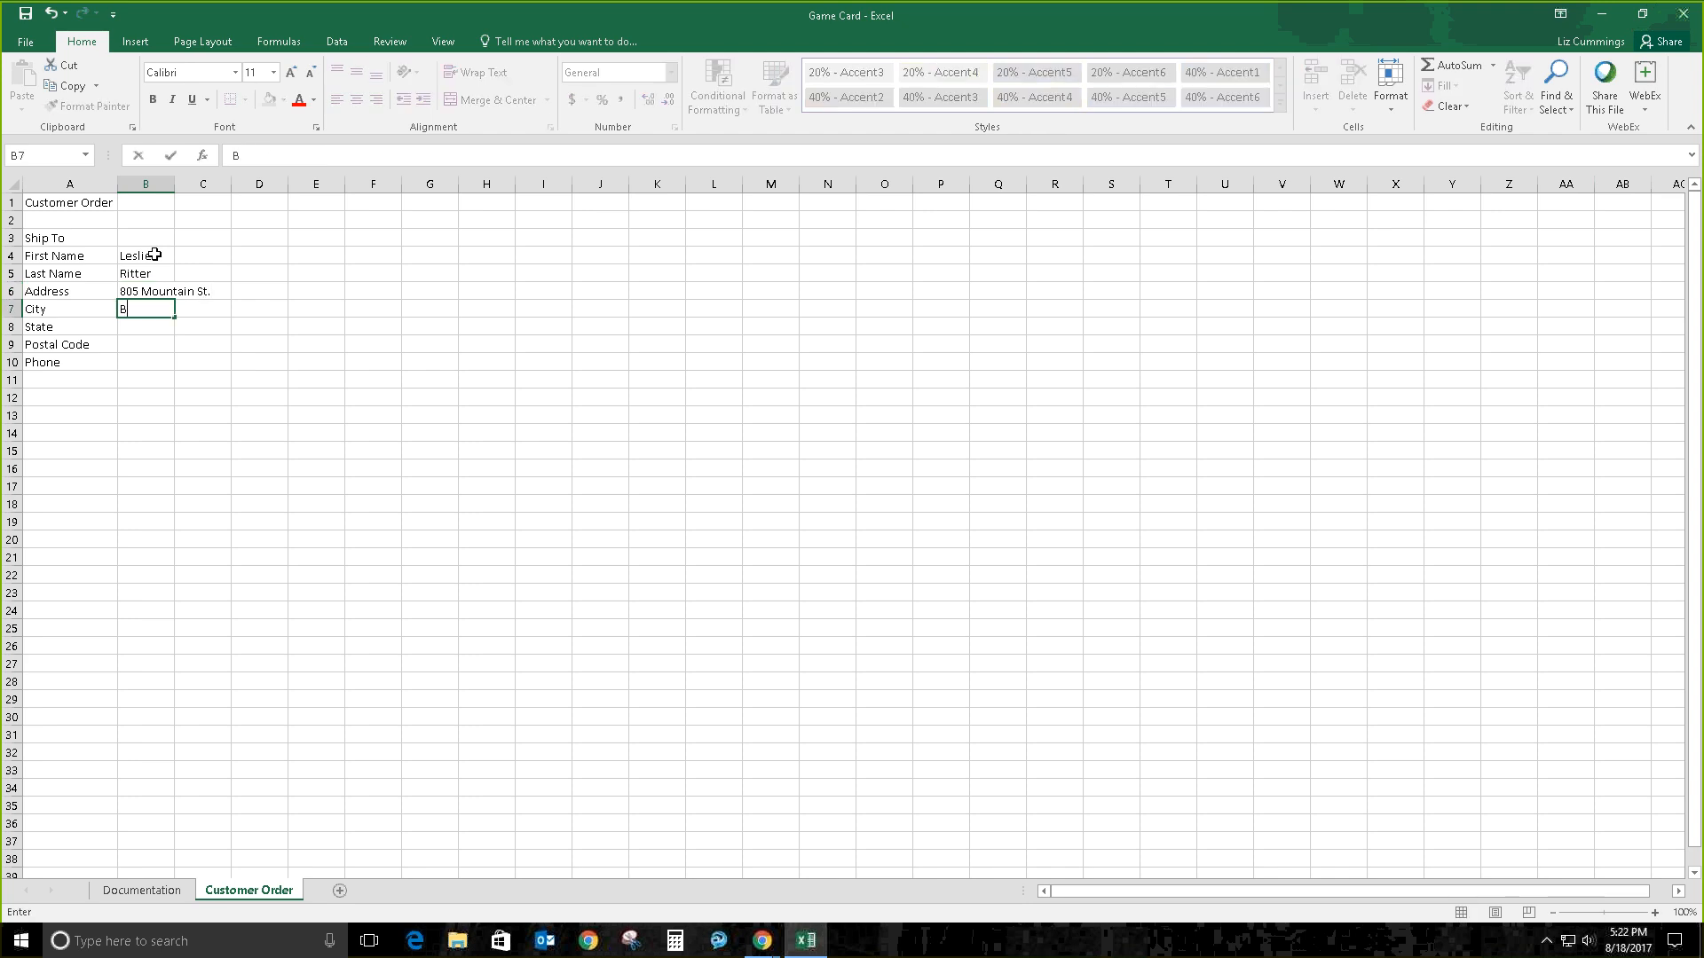
pyautogui.write('rockton')
pyautogui.press('Return')
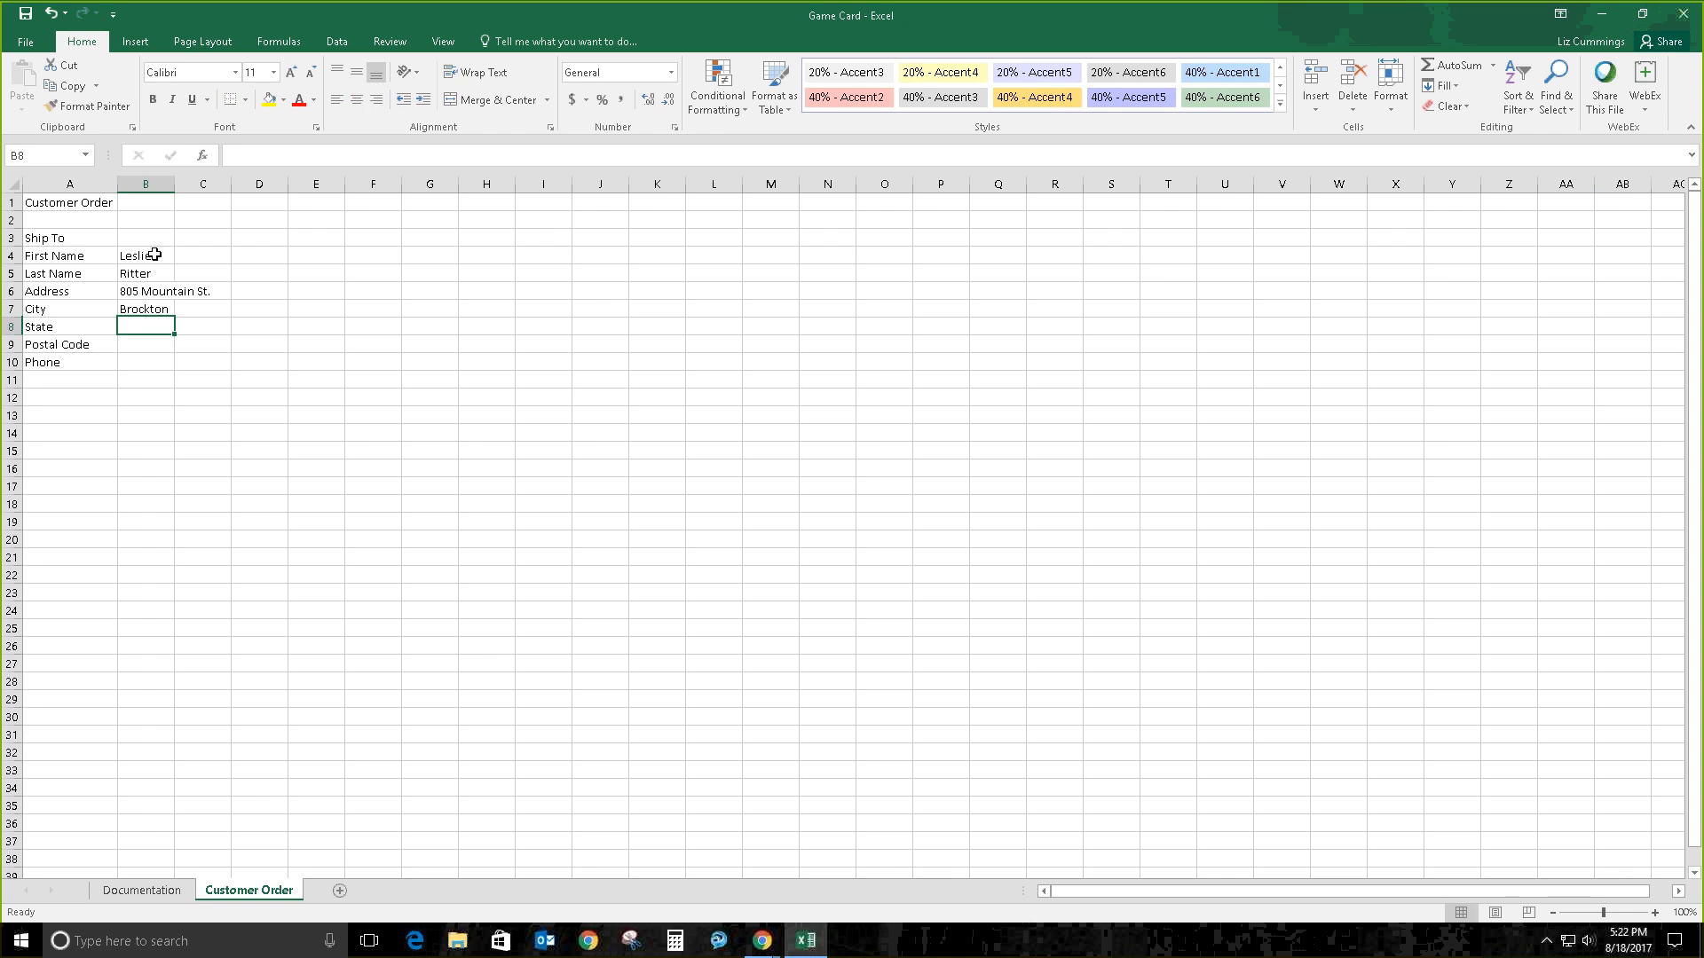
pyautogui.write('MA')
pyautogui.press('Return')
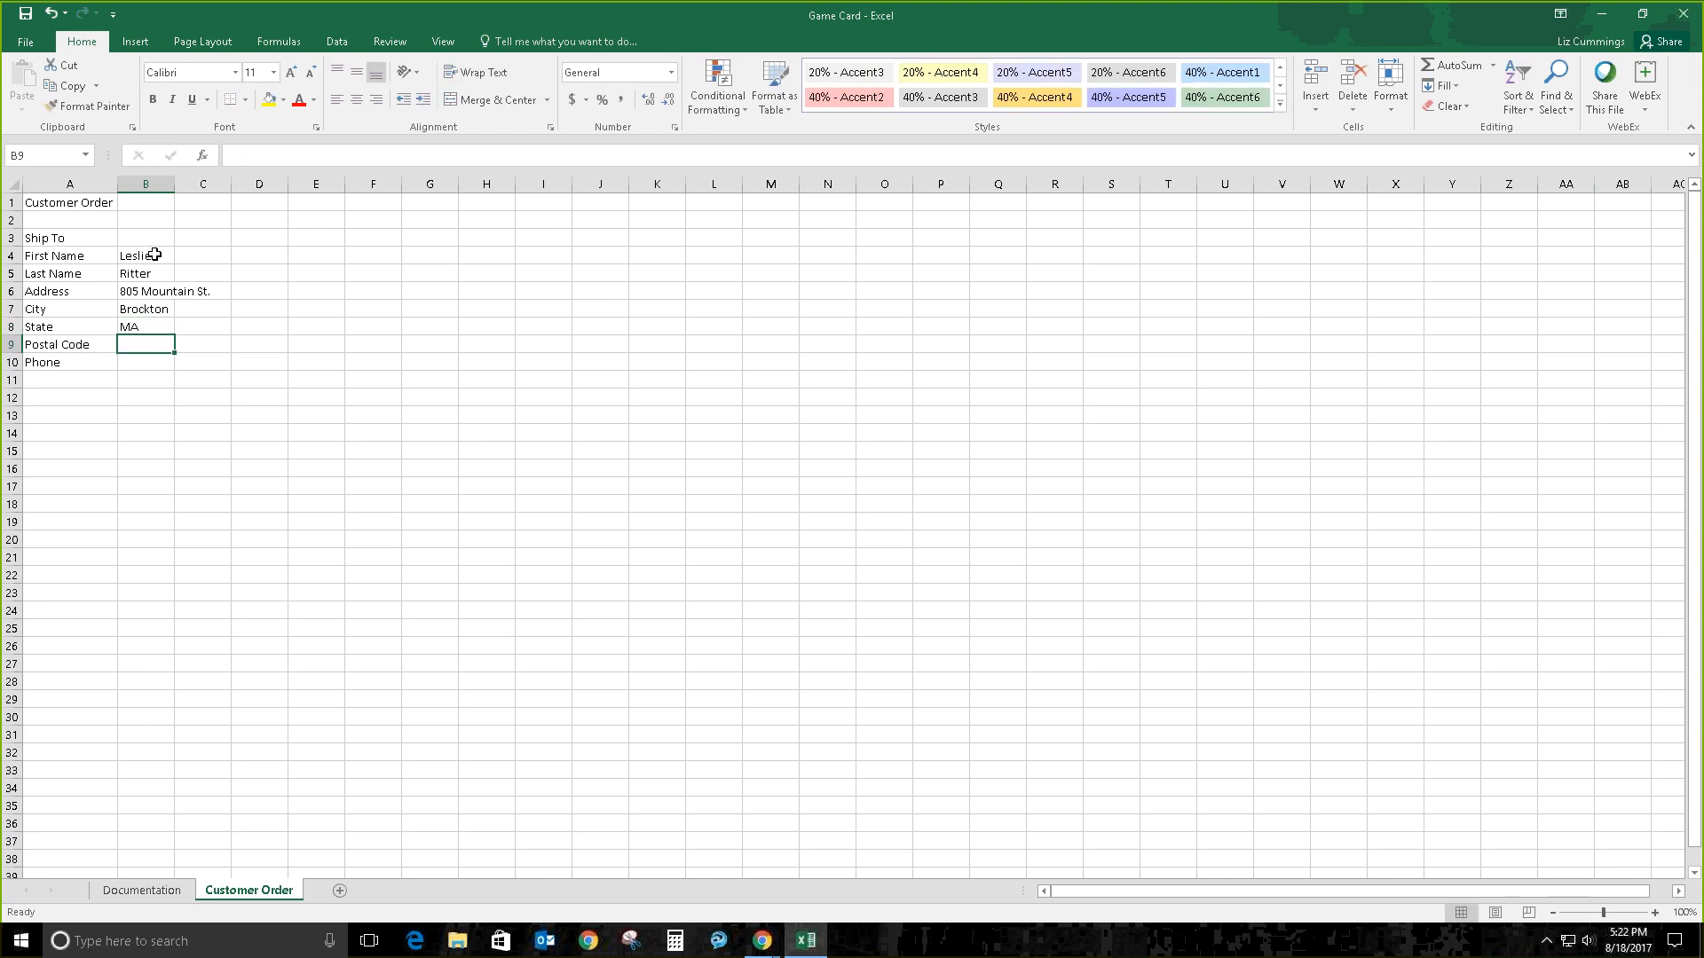
pyautogui.write('02302')
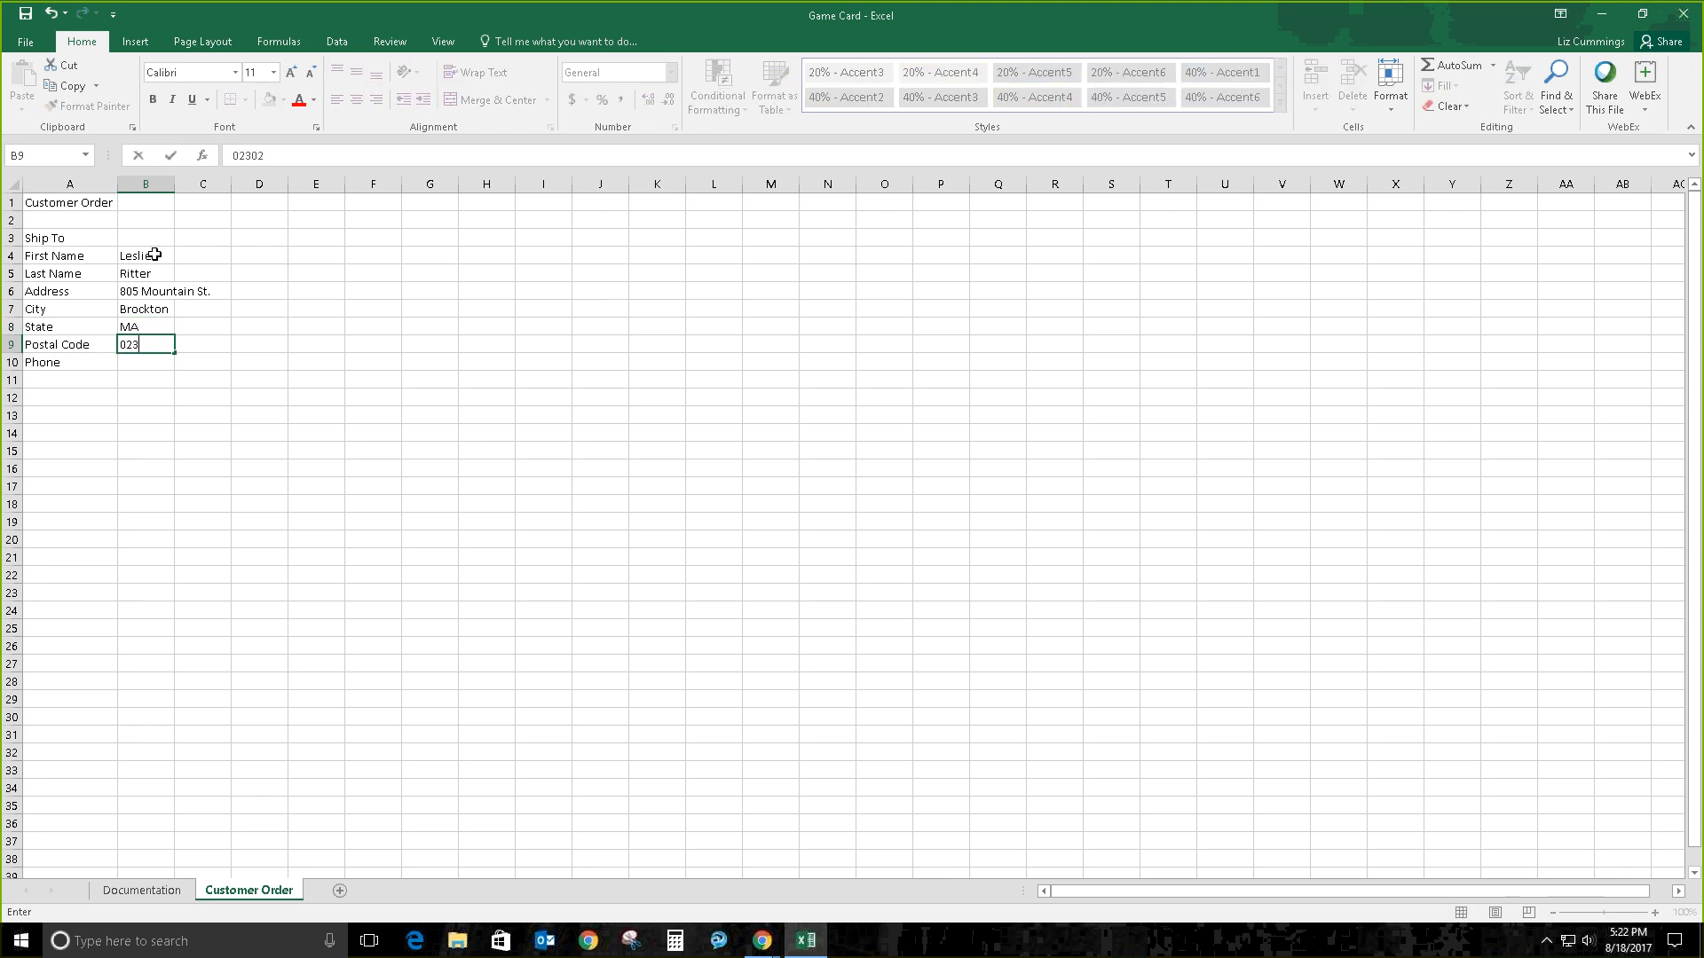
pyautogui.press('Return')
pyautogui.write('(')
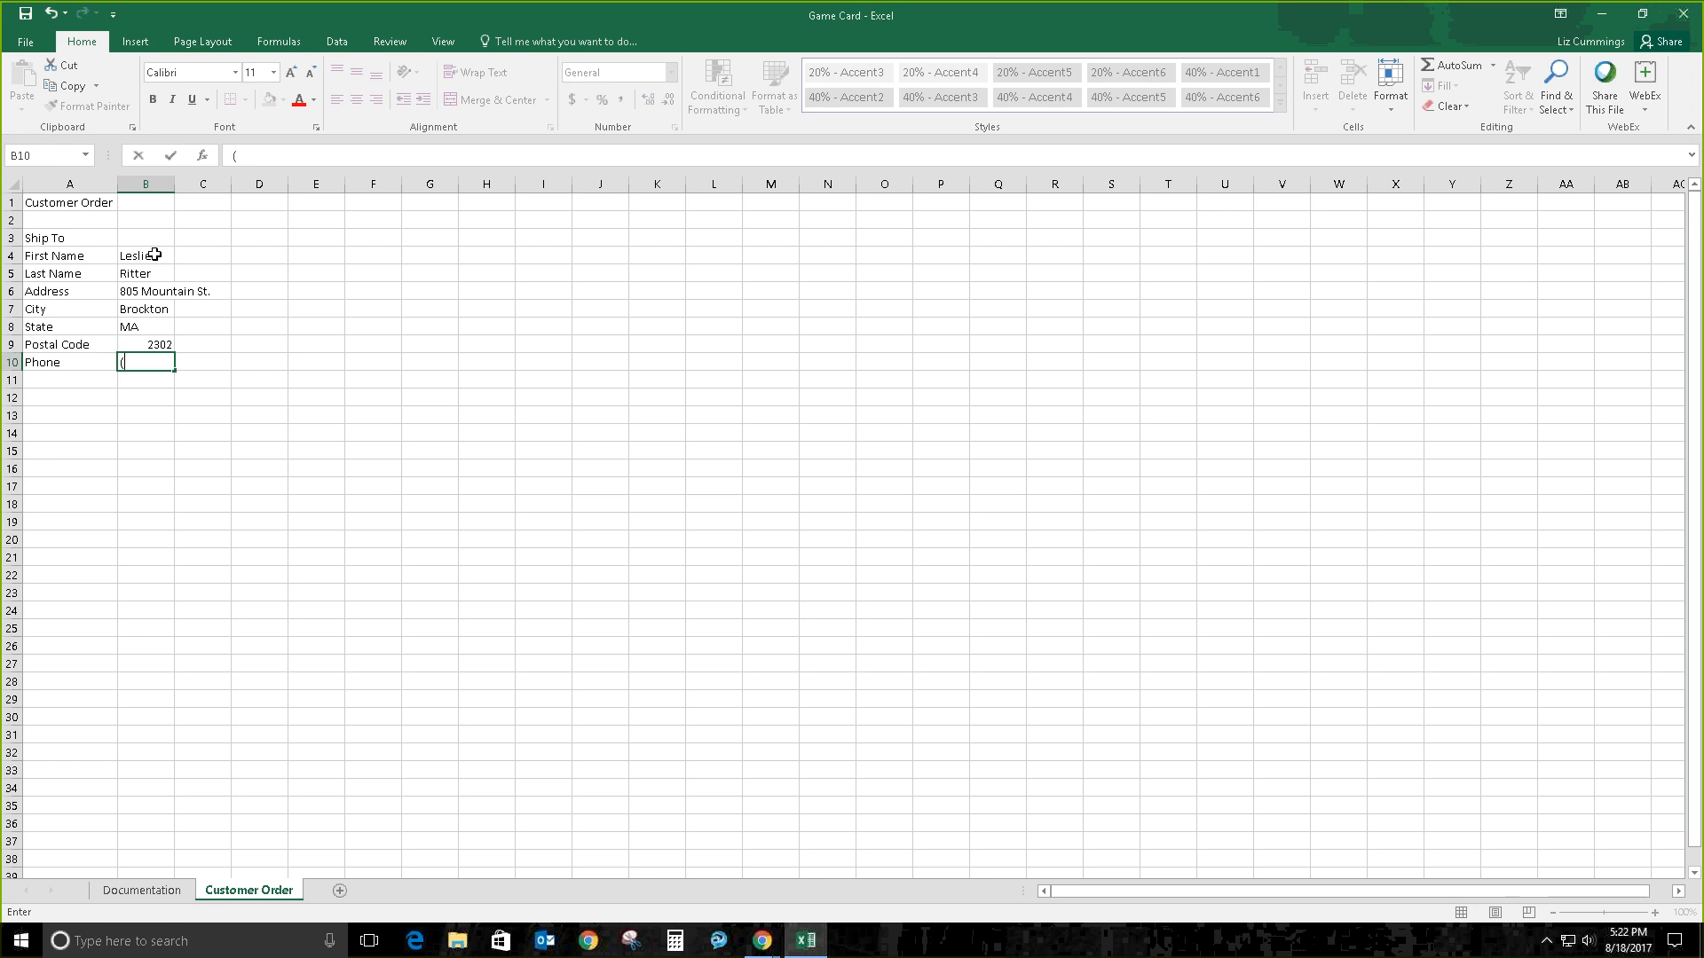
pyautogui.write('508)555-1072')
pyautogui.press('Return')
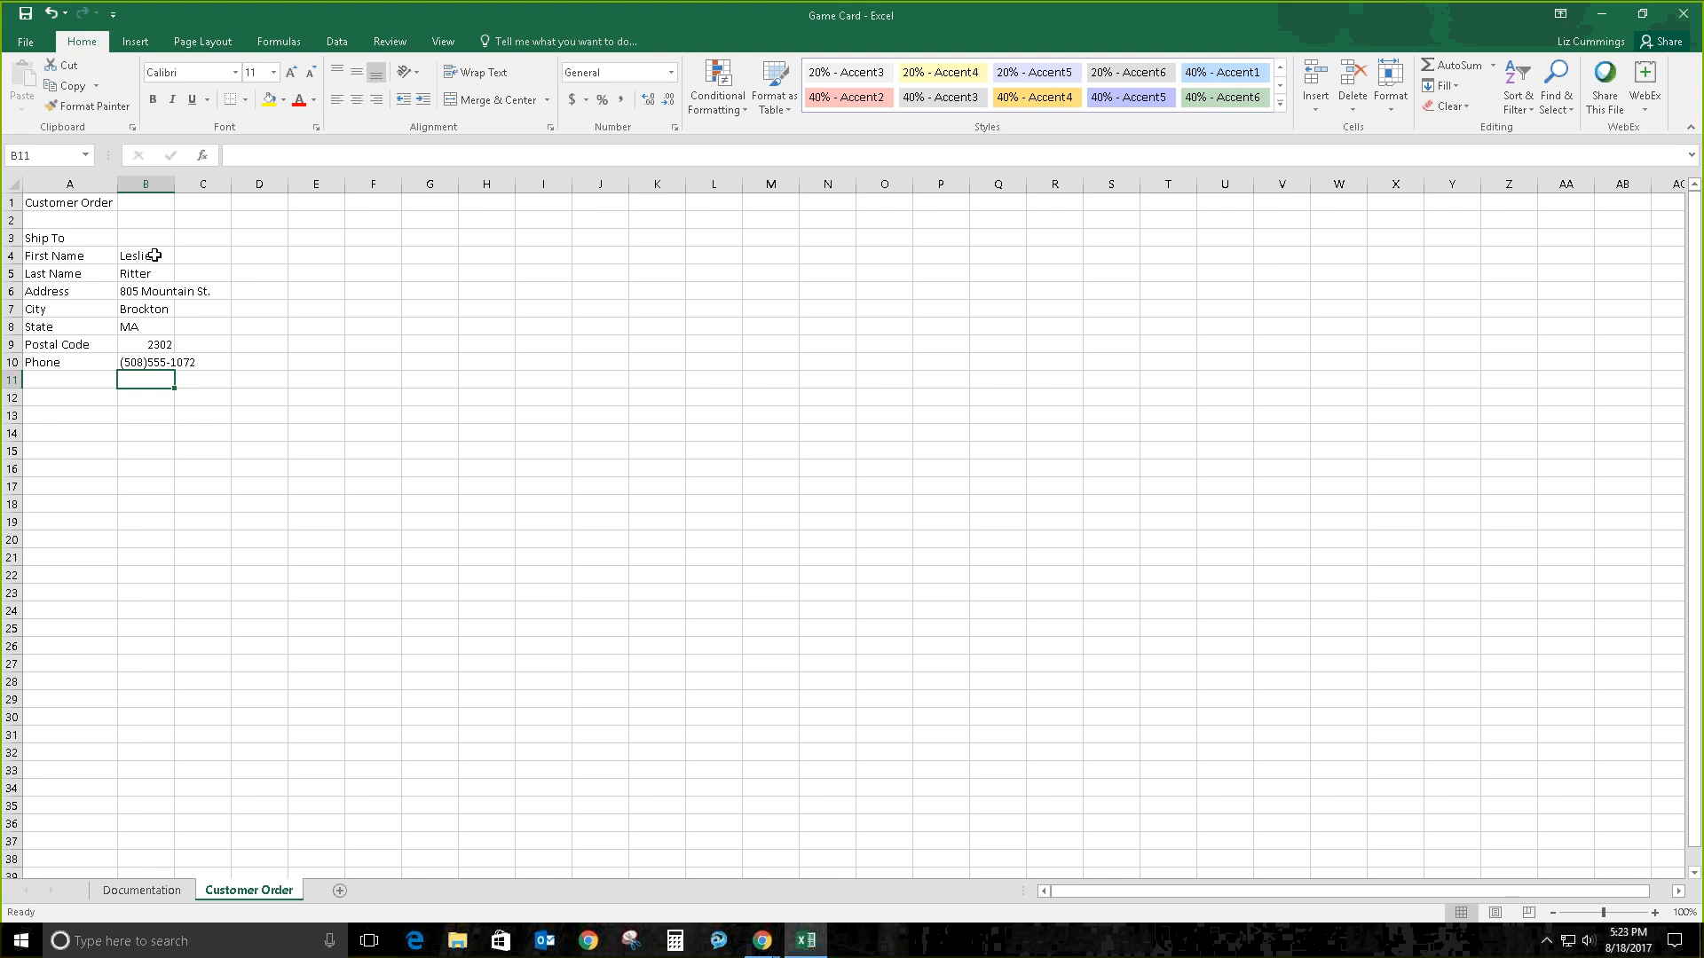
# Step: Re-enter B9's postal code with a leading apostrophe and zero so it's stored as text
pyautogui.click(165, 346)
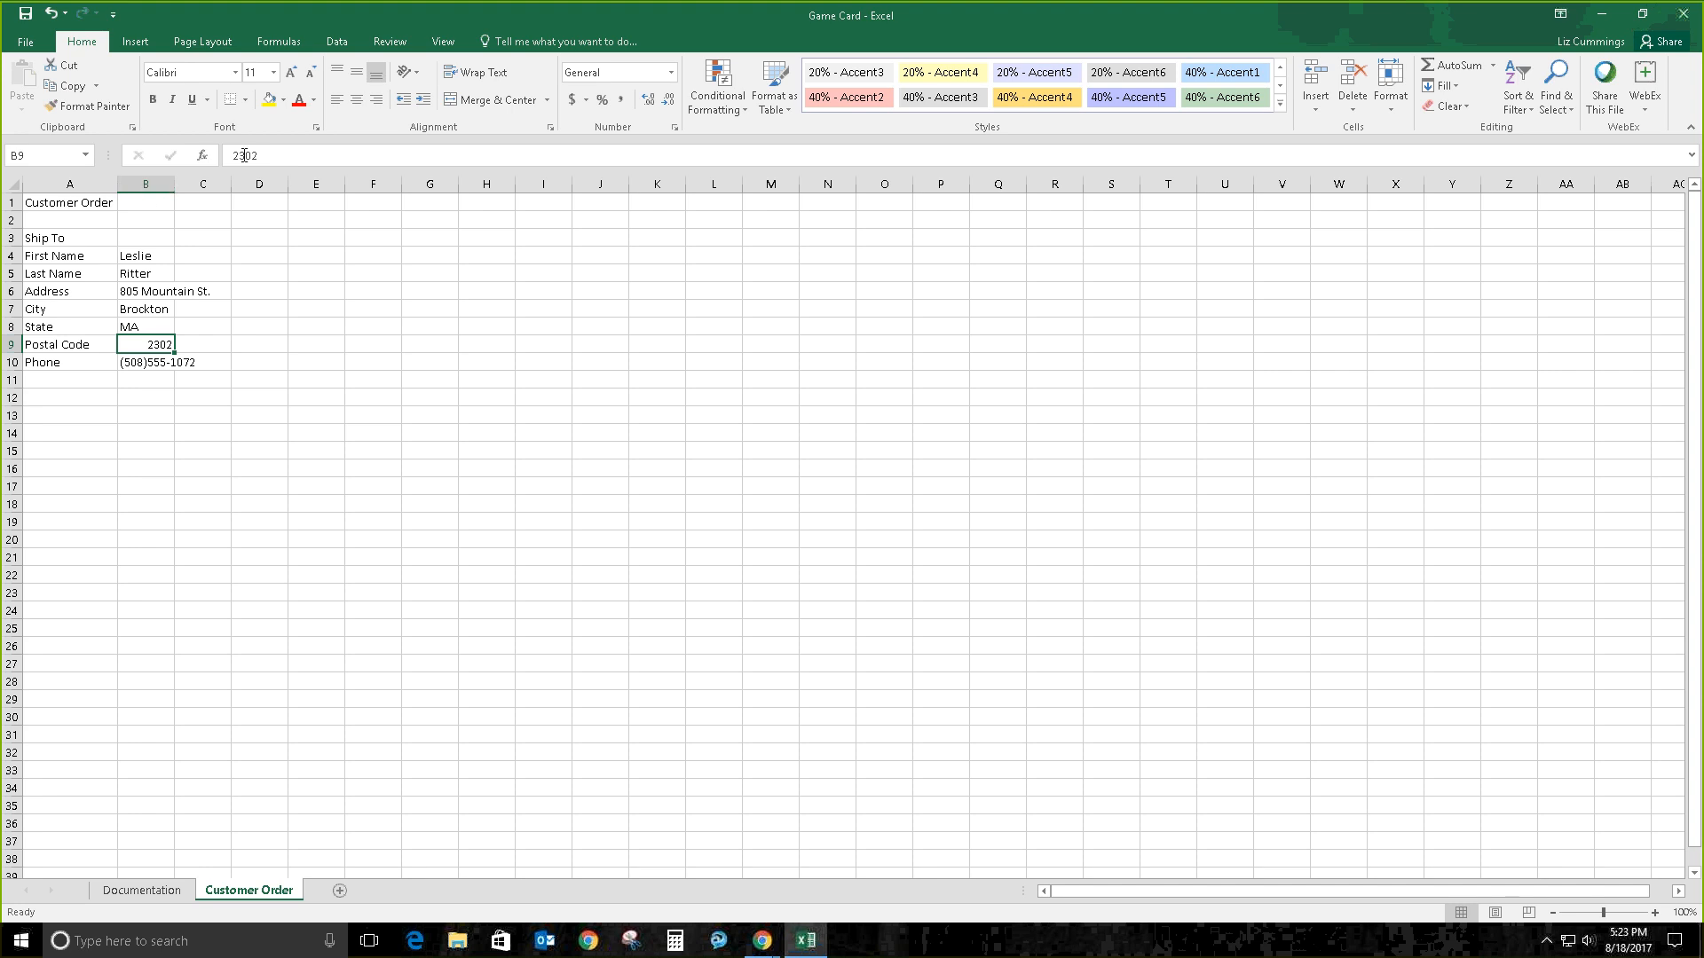
pyautogui.doubleClick(150, 344)
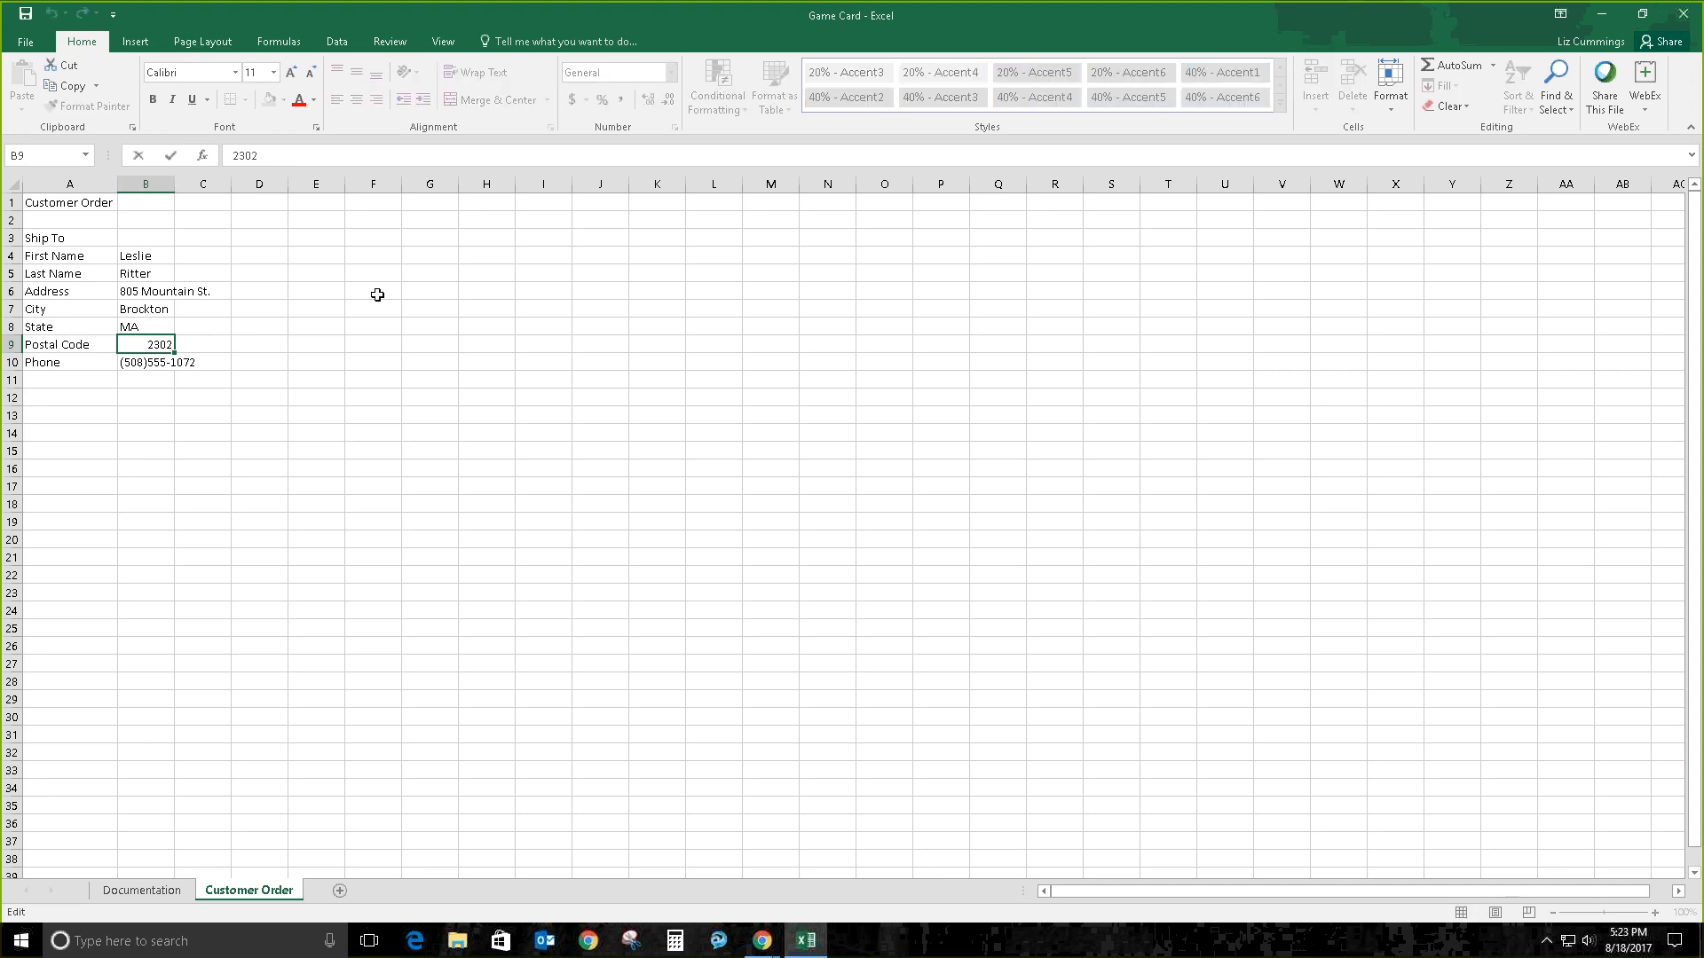
pyautogui.write("'0")
pyautogui.press('Return')
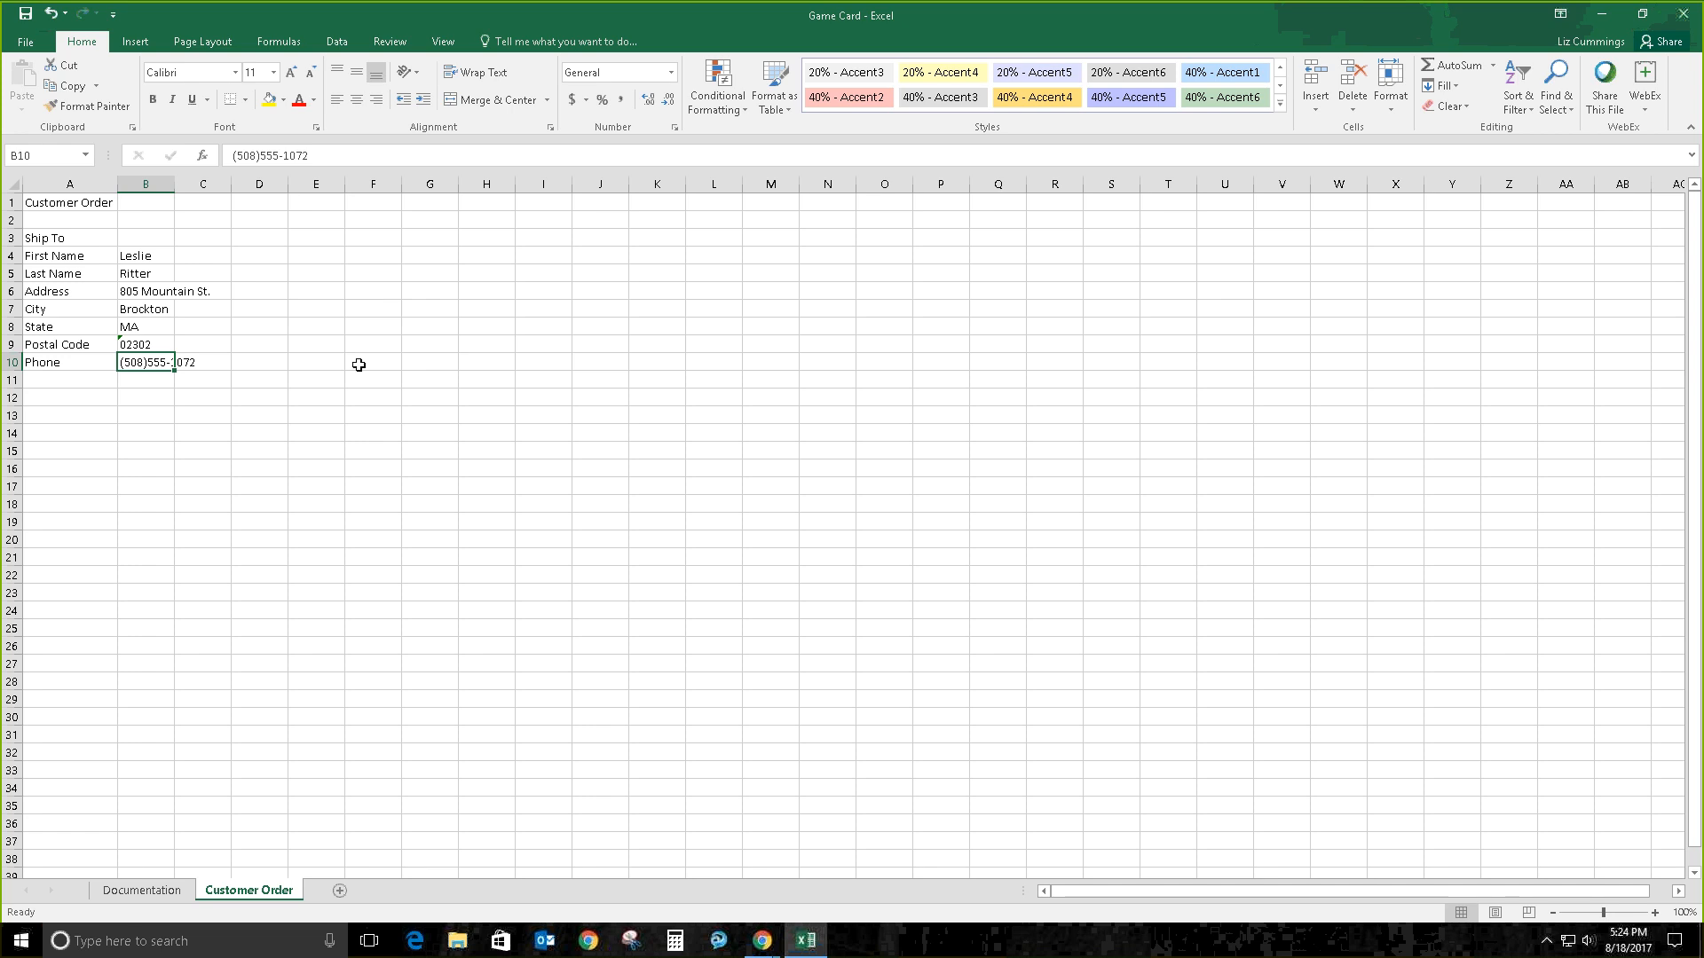
# Step: On the Documentation sheet, check the date in B4 and the Purpose text below it
pyautogui.hotkey('ctrl', 'pageup')
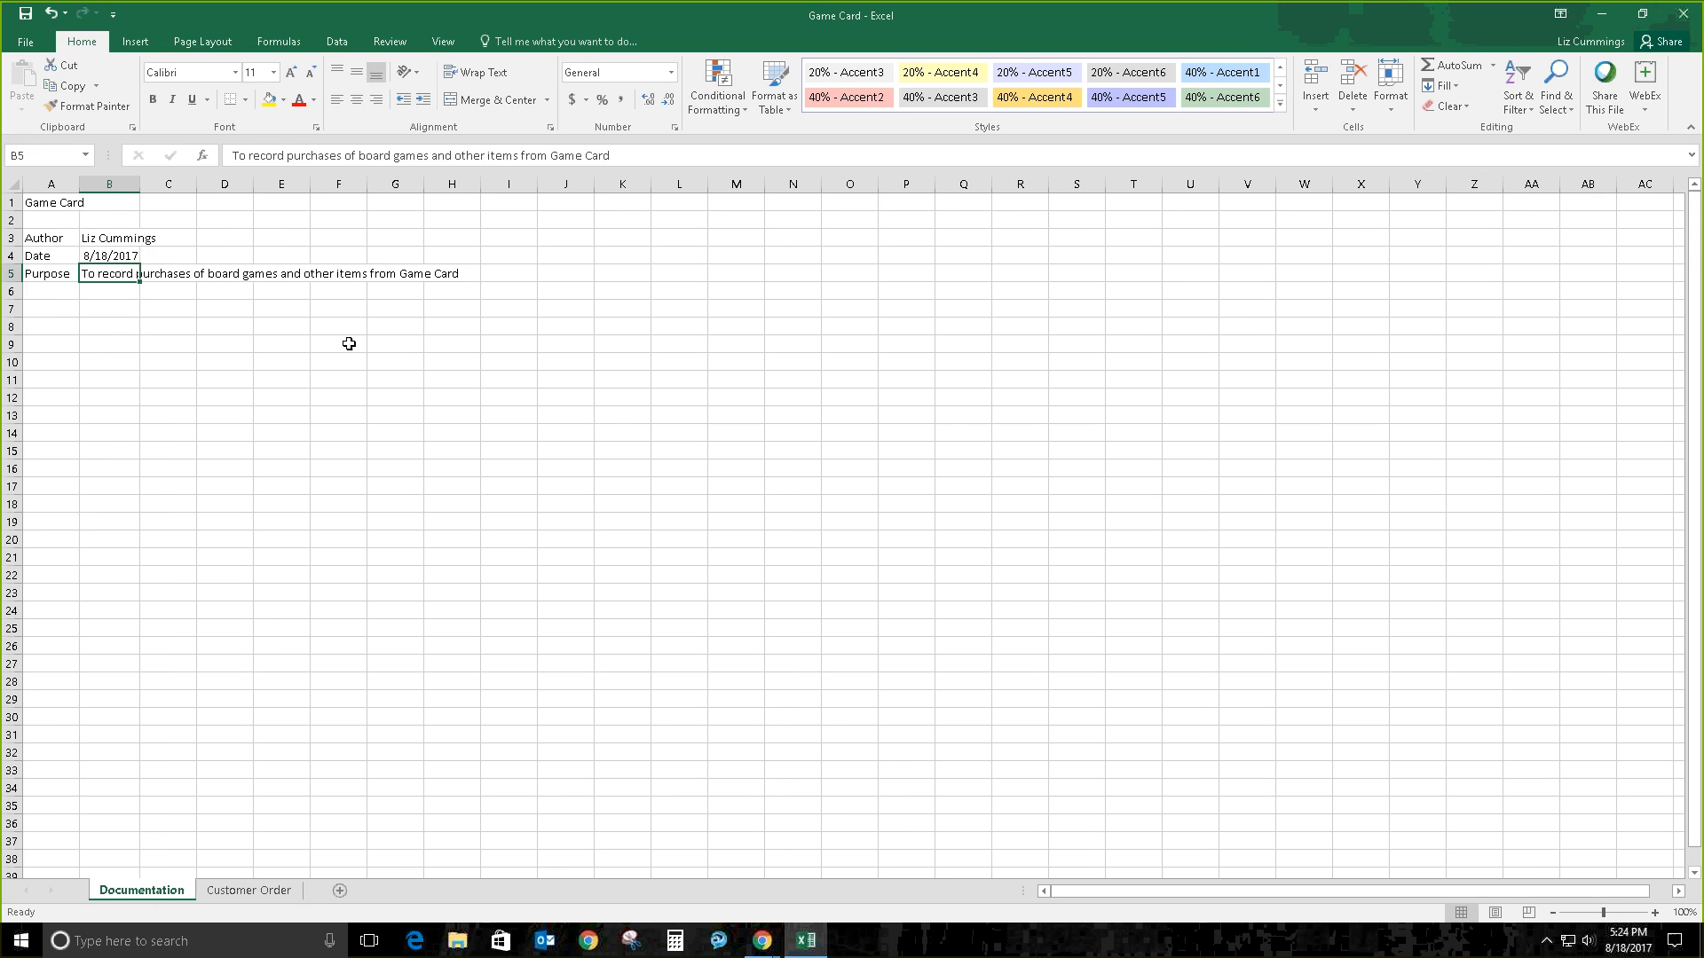
pyautogui.click(122, 259)
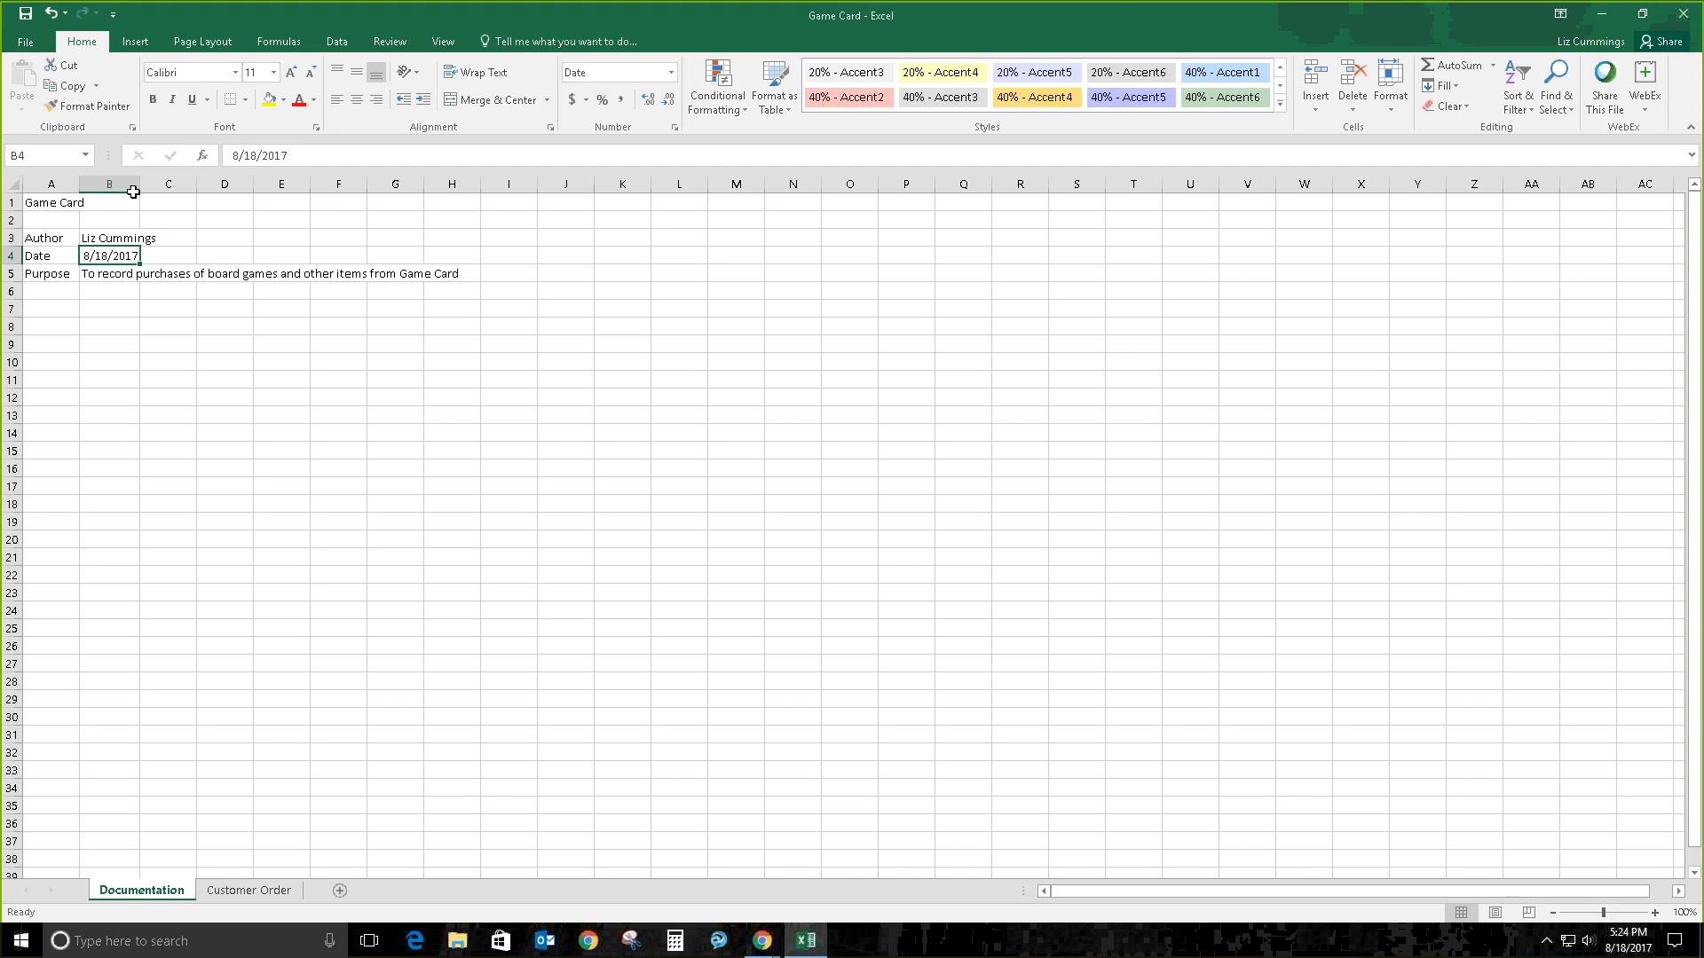
pyautogui.click(233, 155)
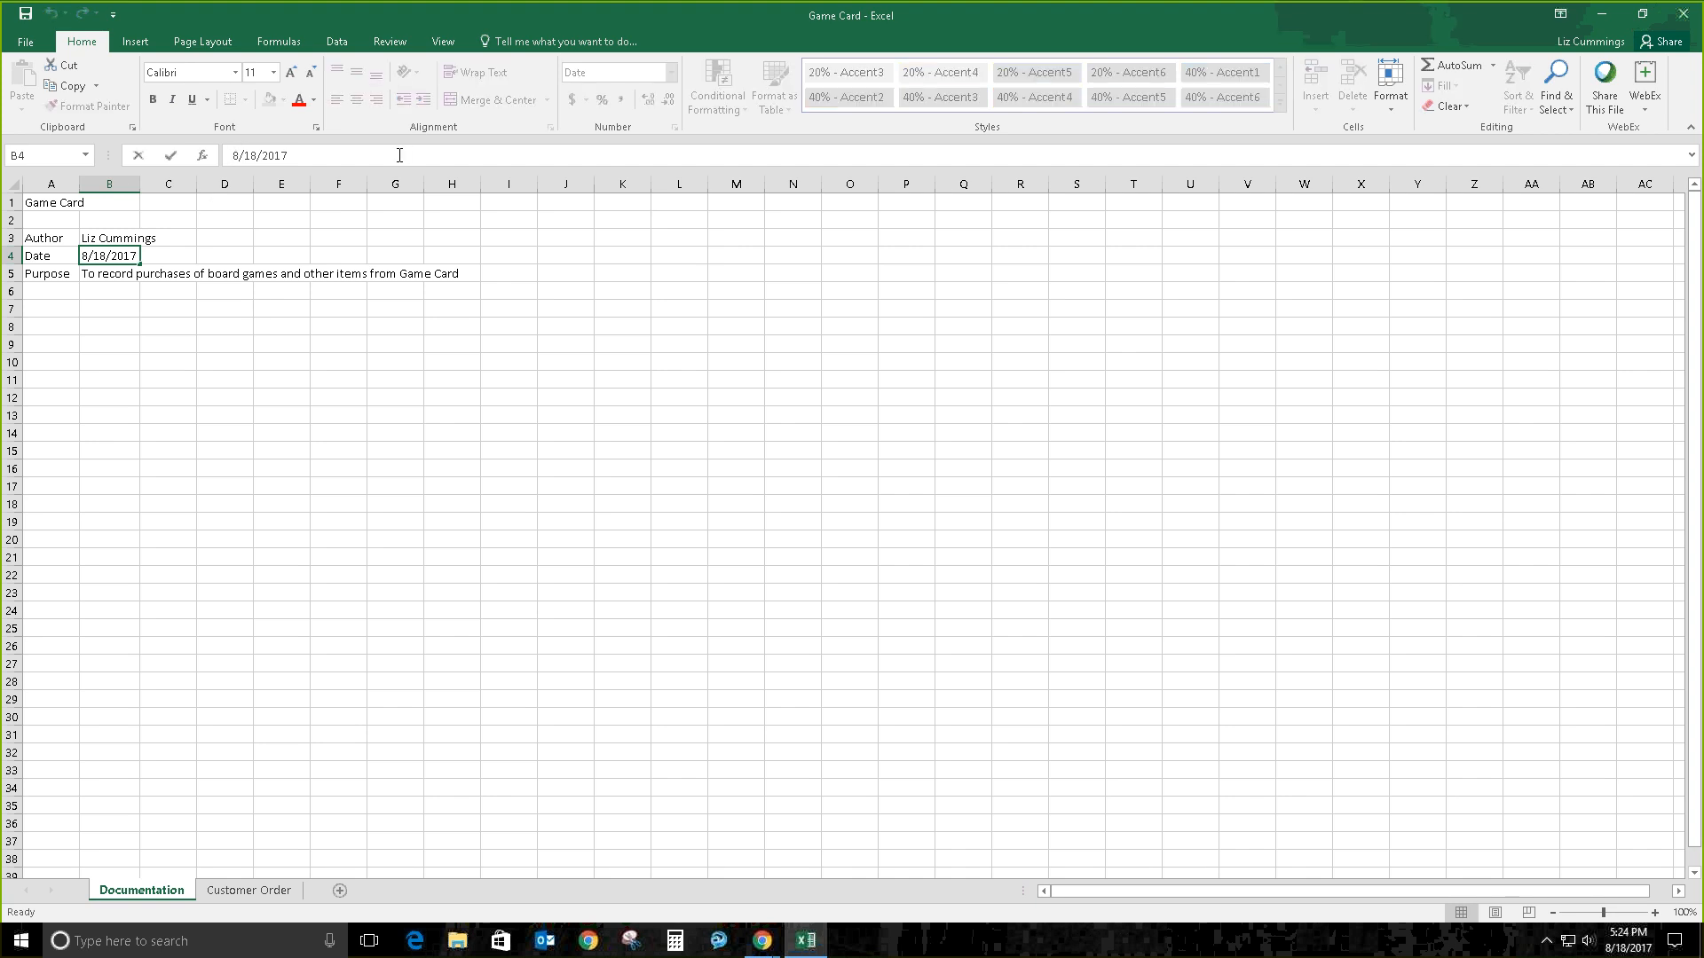
pyautogui.press('Return')
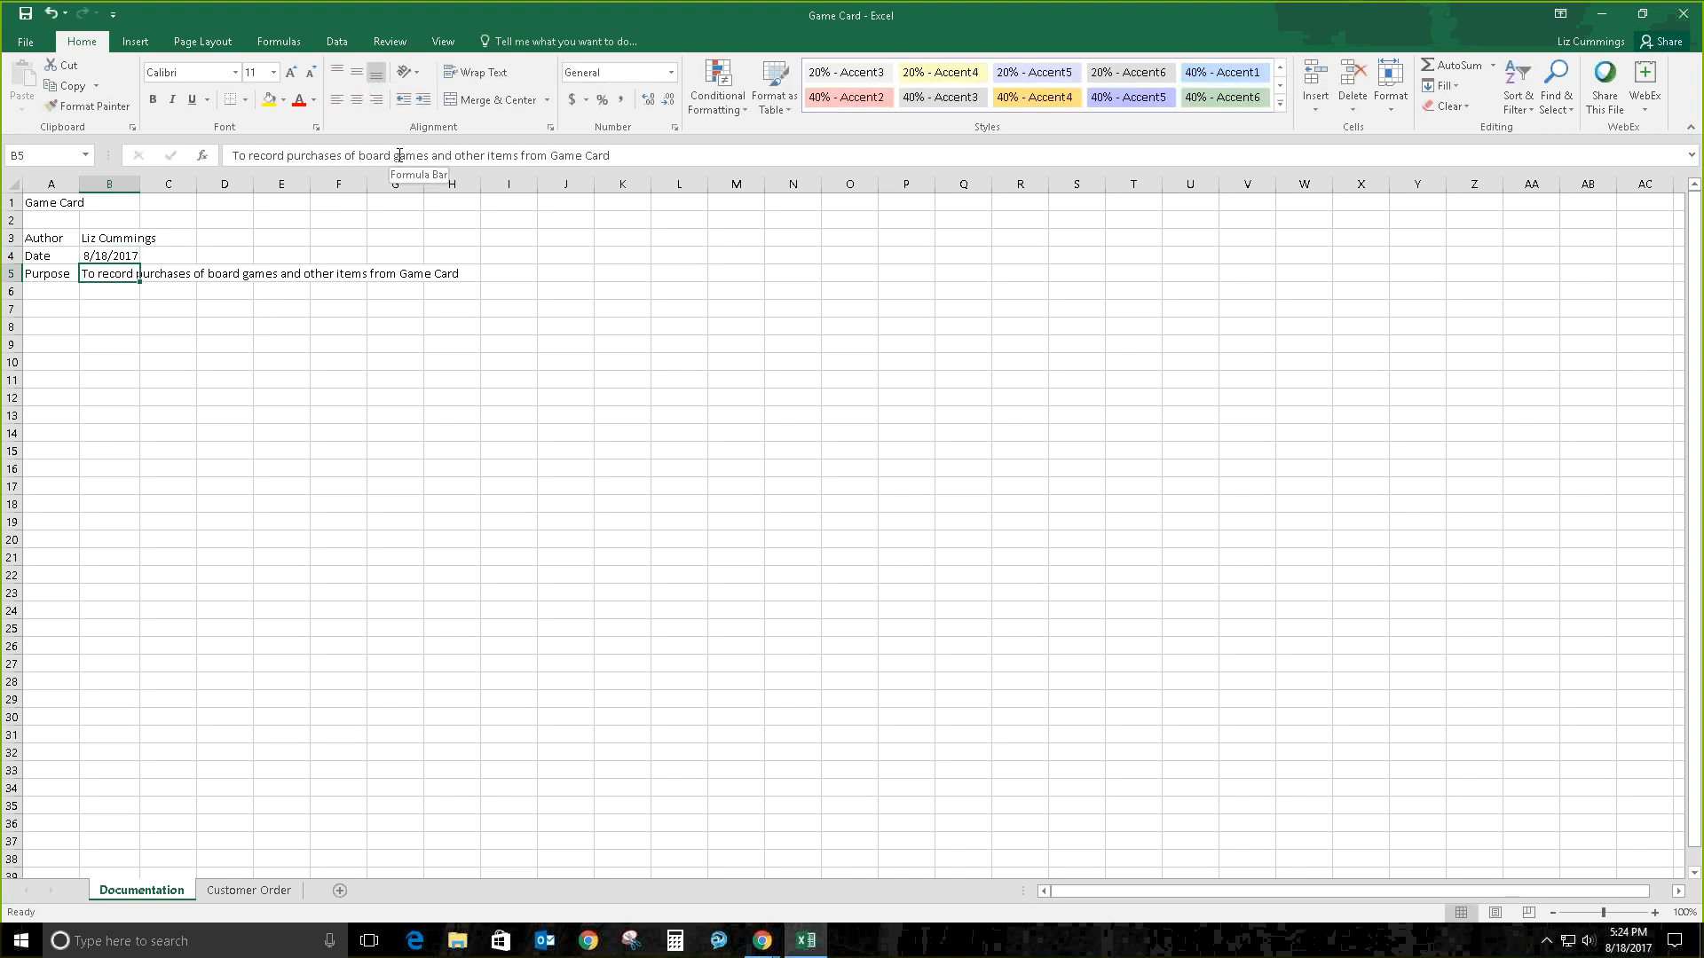
pyautogui.press('Up')
pyautogui.press('Down')
# Step: Back on the Customer Order sheet, enter a Stock Id heading in A12
pyautogui.click(249, 888)
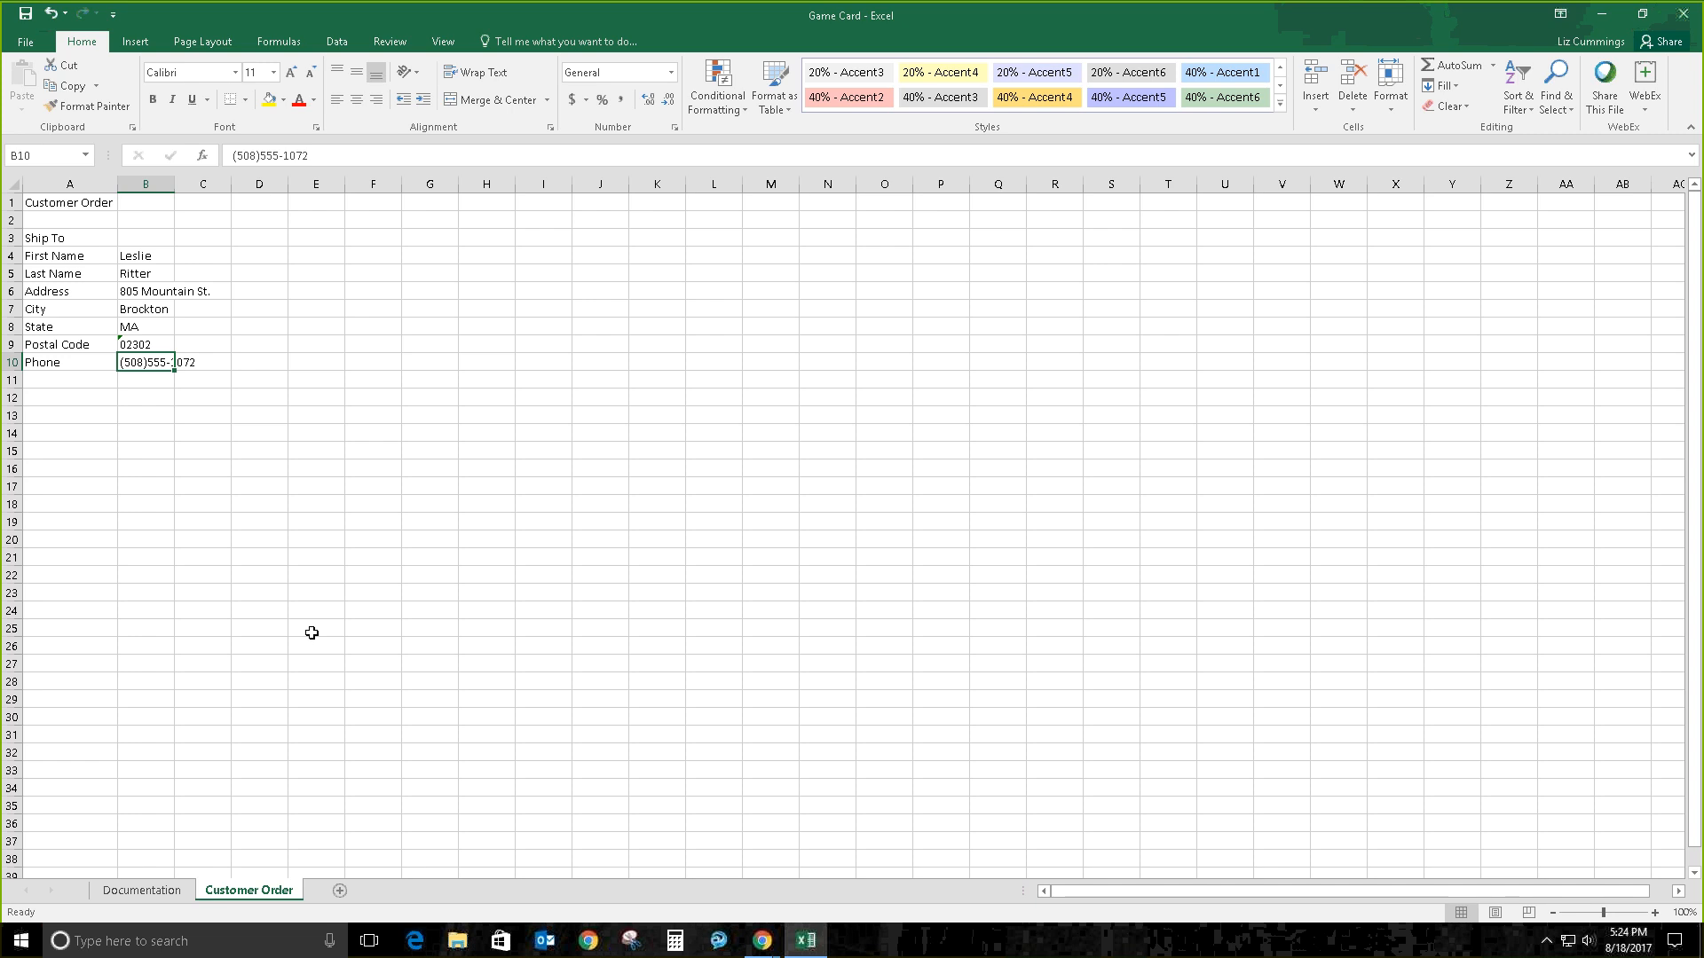
pyautogui.click(69, 203)
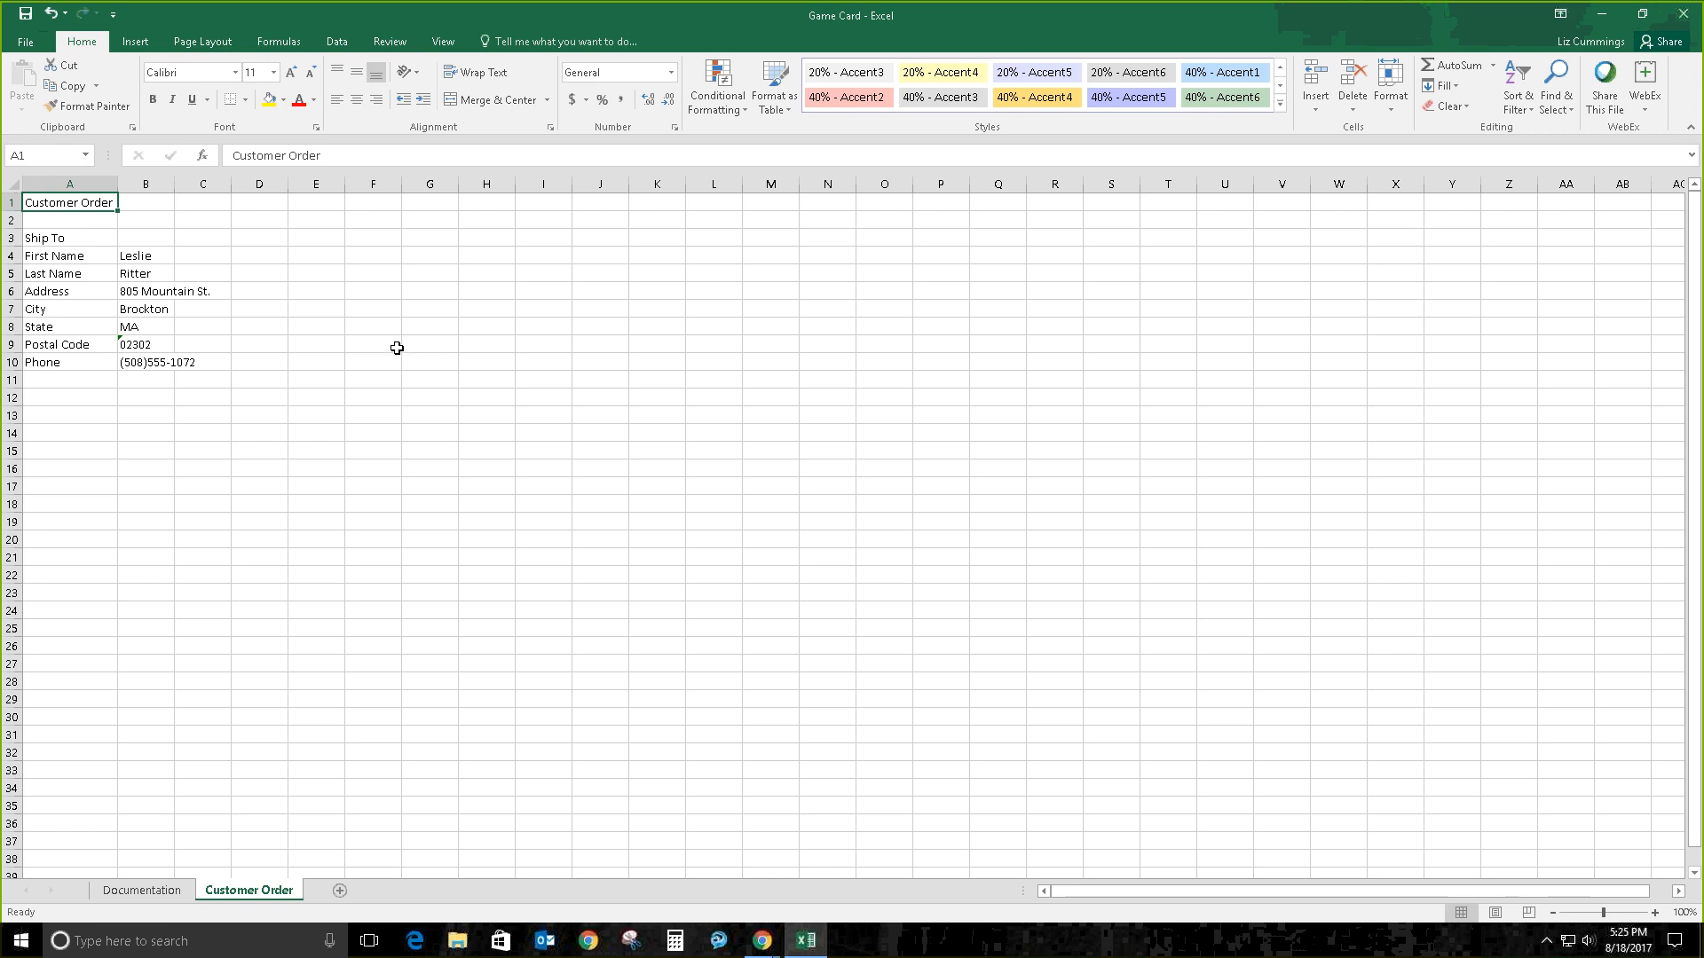
pyautogui.click(92, 397)
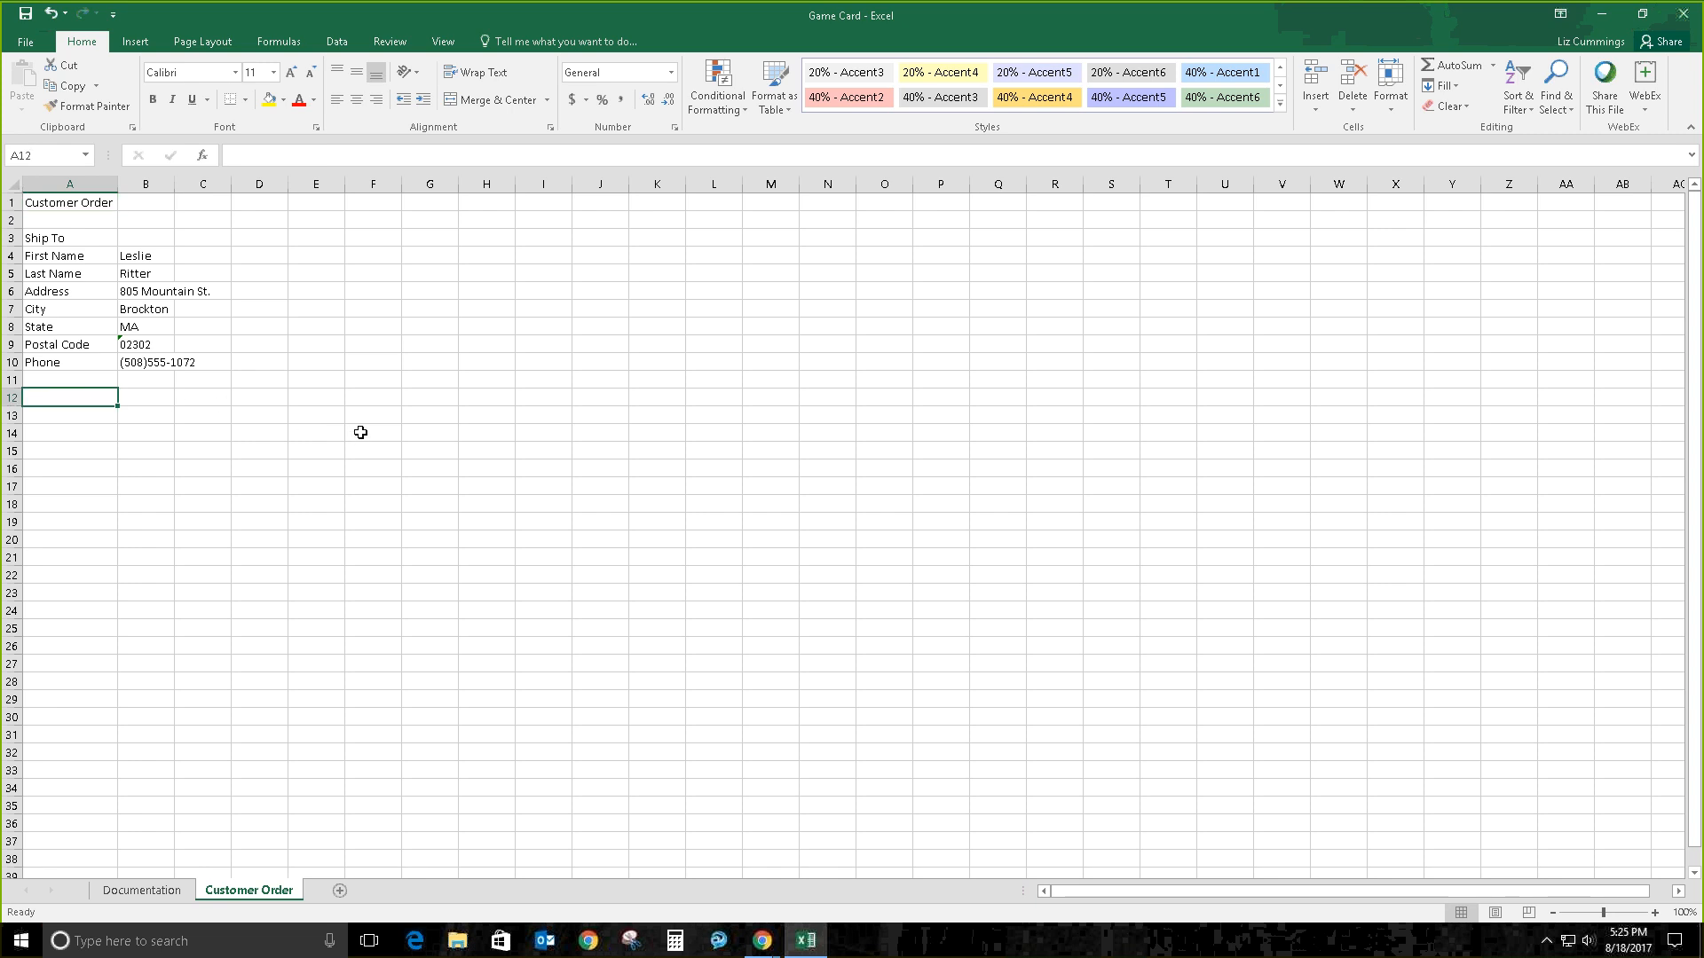
pyautogui.write('S')
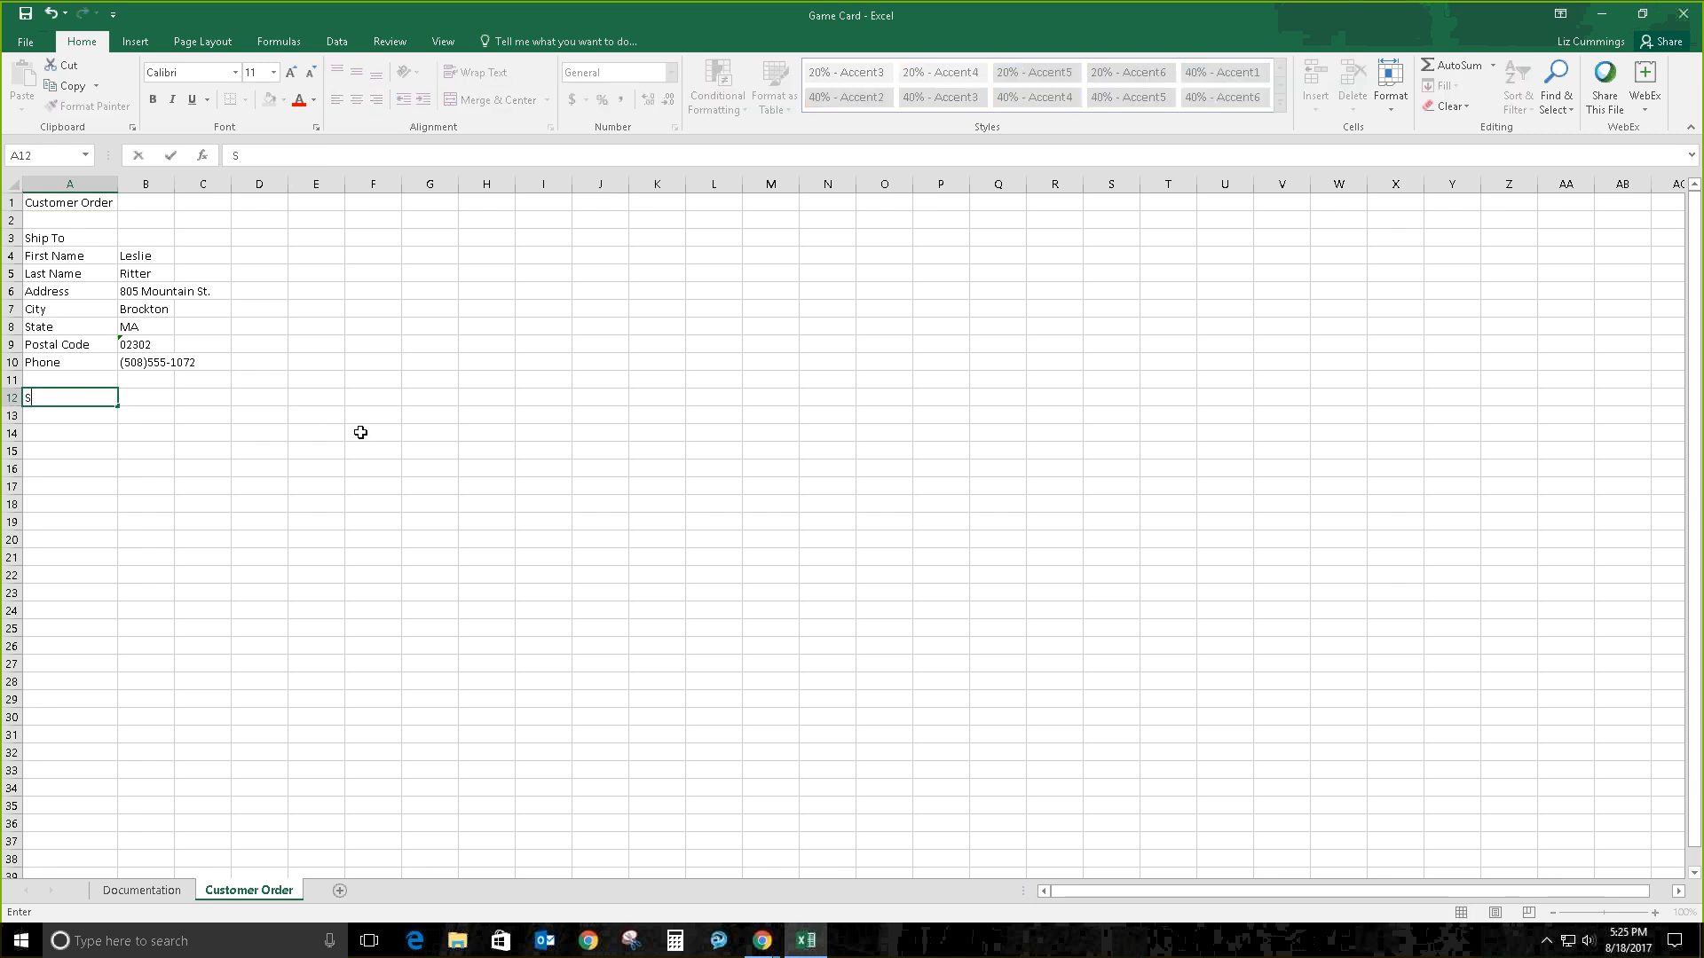
pyautogui.write('tock Id')
pyautogui.press('Tab')
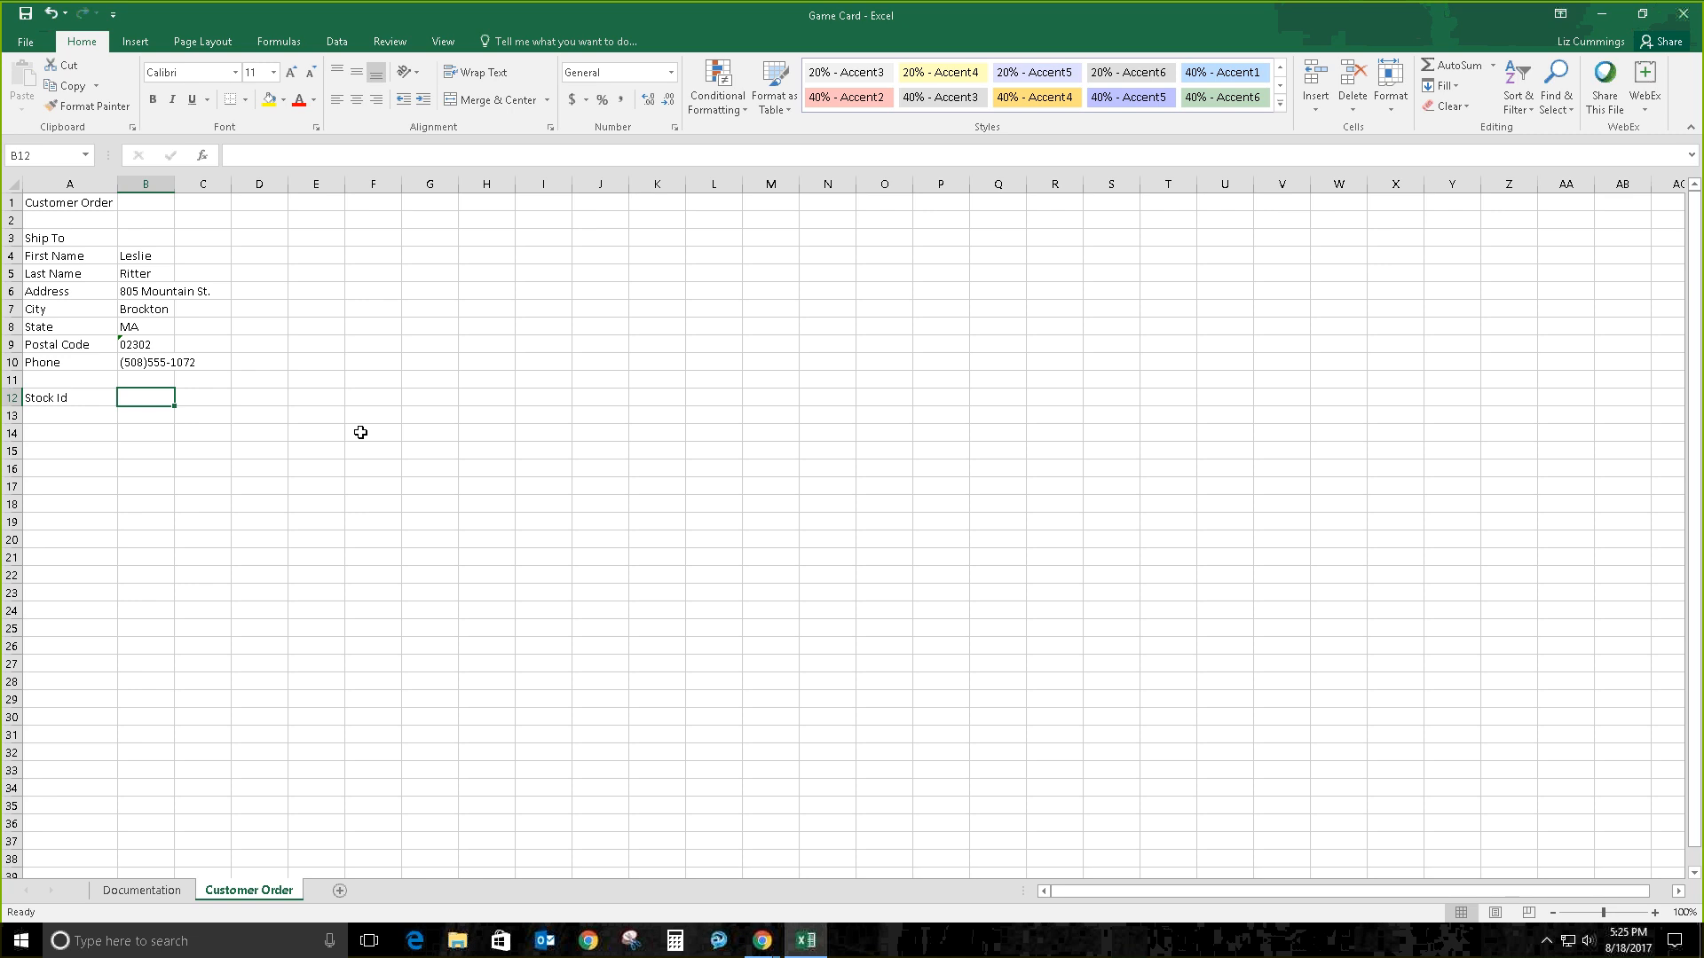
# Step: Correct the A12 heading to Stock ID, then undo that fix
pyautogui.click(55, 394)
pyautogui.doubleClick(82, 398)
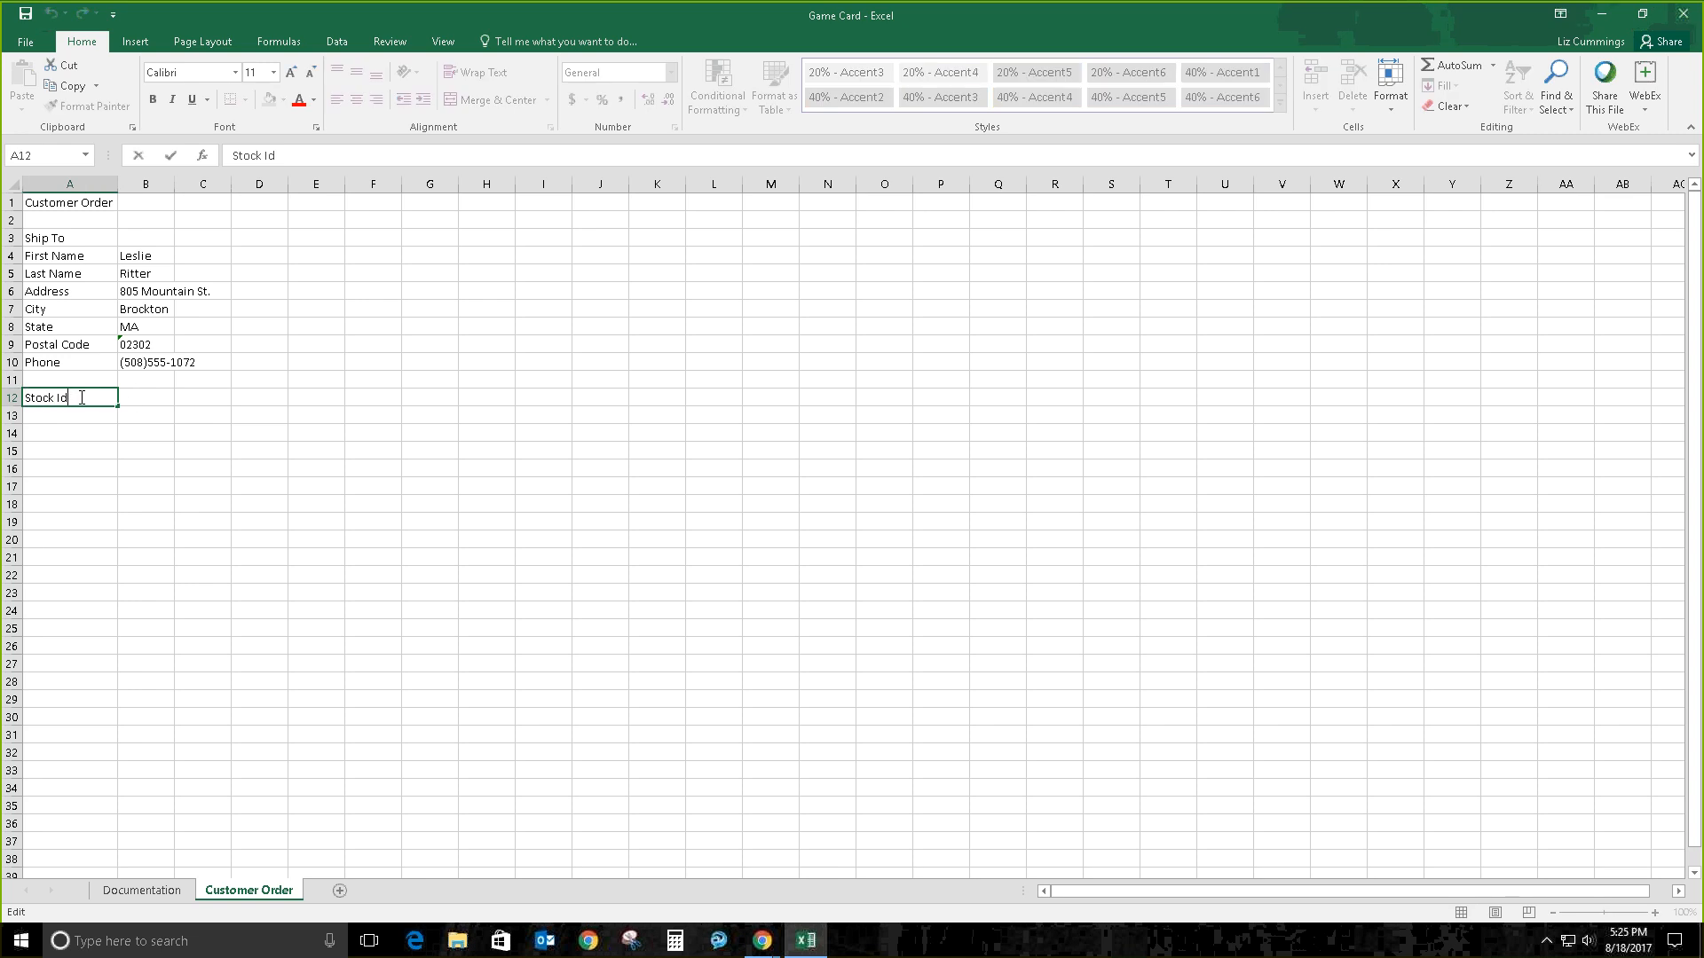
pyautogui.press('BackSpace')
pyautogui.write('D')
pyautogui.press('Return')
pyautogui.hotkey('ctrl', 'z')
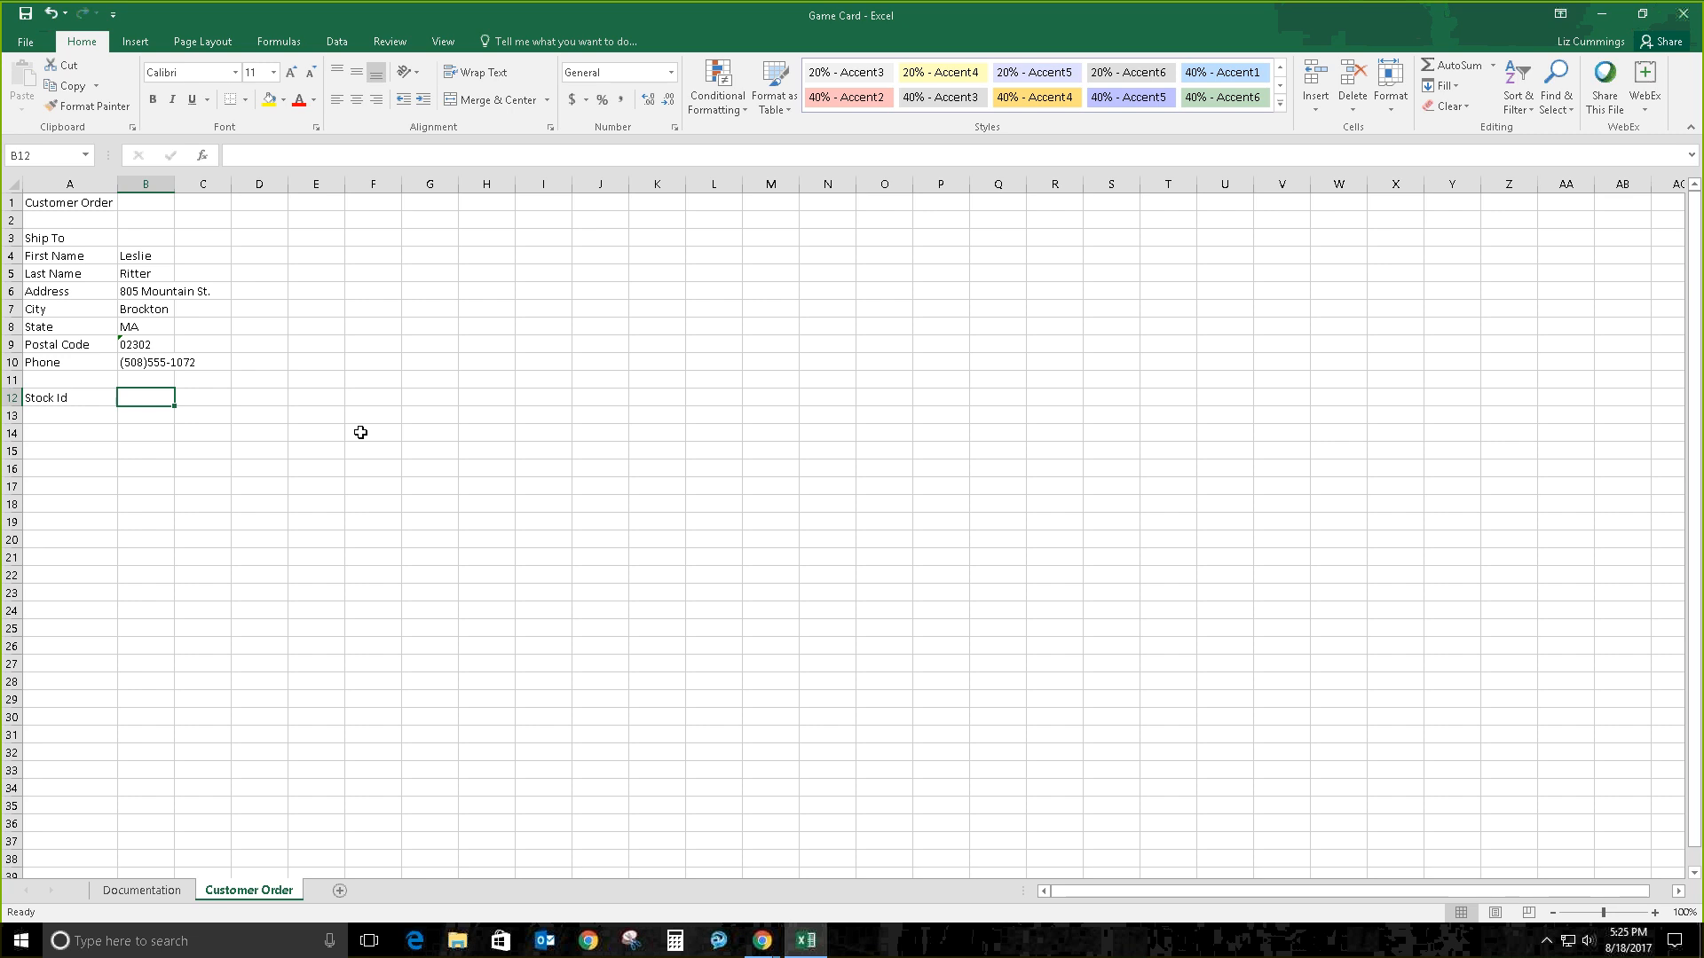
# Step: Restore Stock ID and add Category, Manufacturer and Title headings in B12:D12
pyautogui.hotkey('ctrl', 'y')
pyautogui.write('Cate')
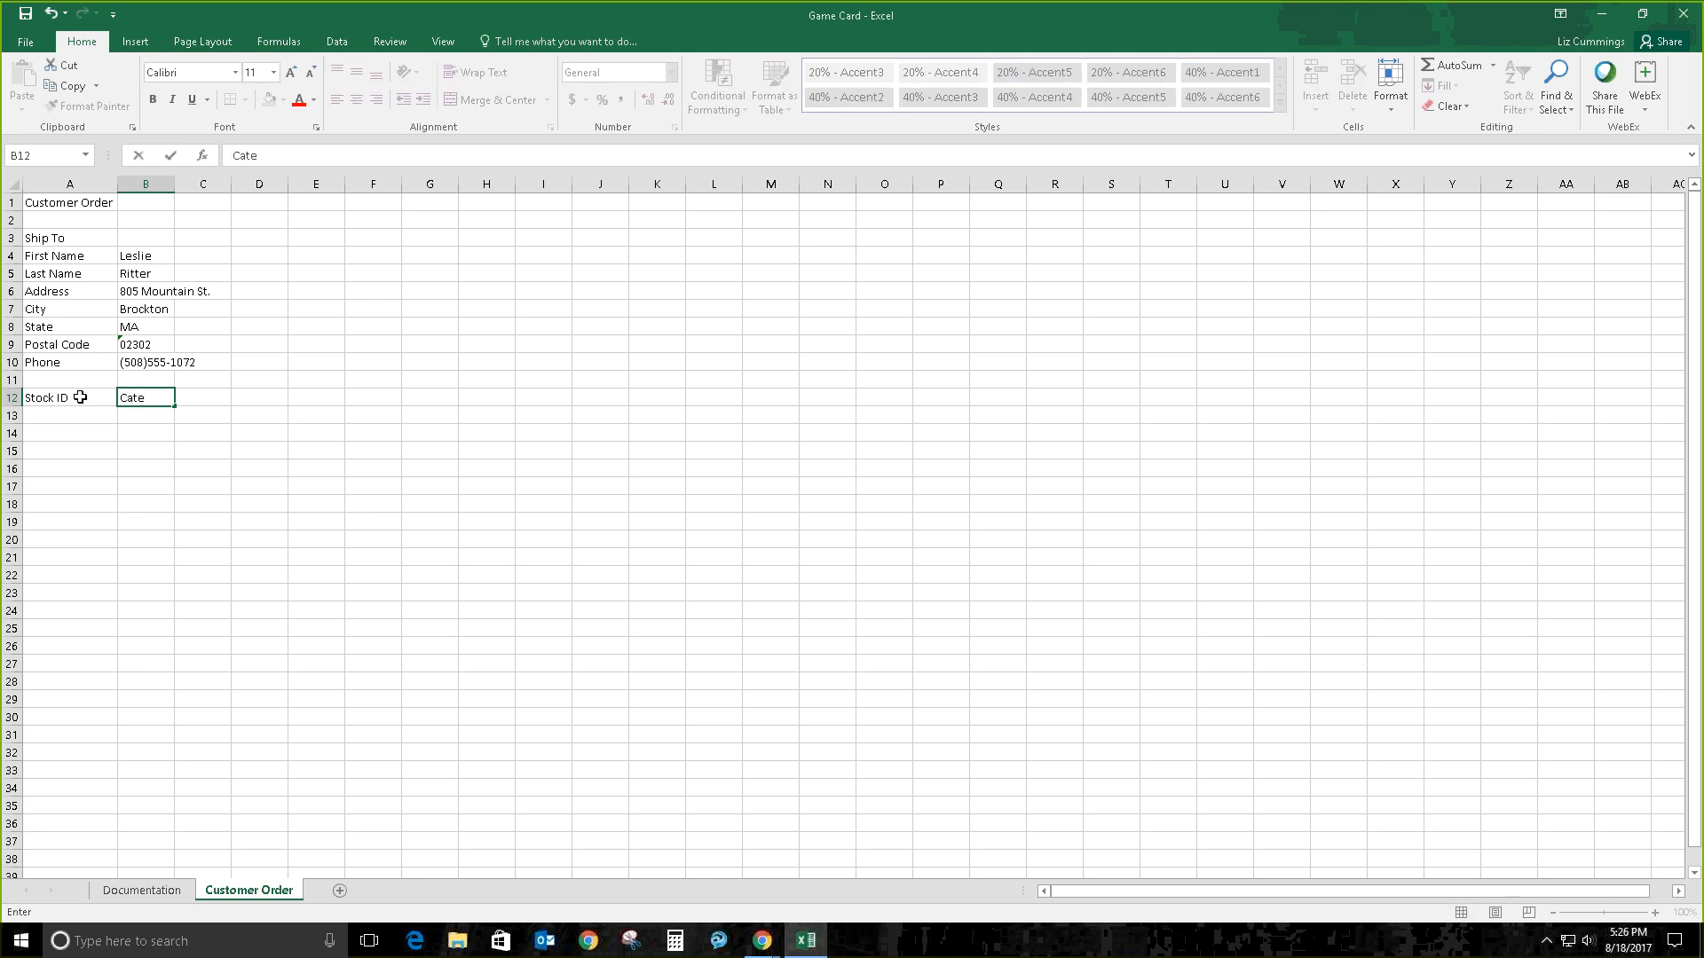
pyautogui.write('gory')
pyautogui.press('Tab')
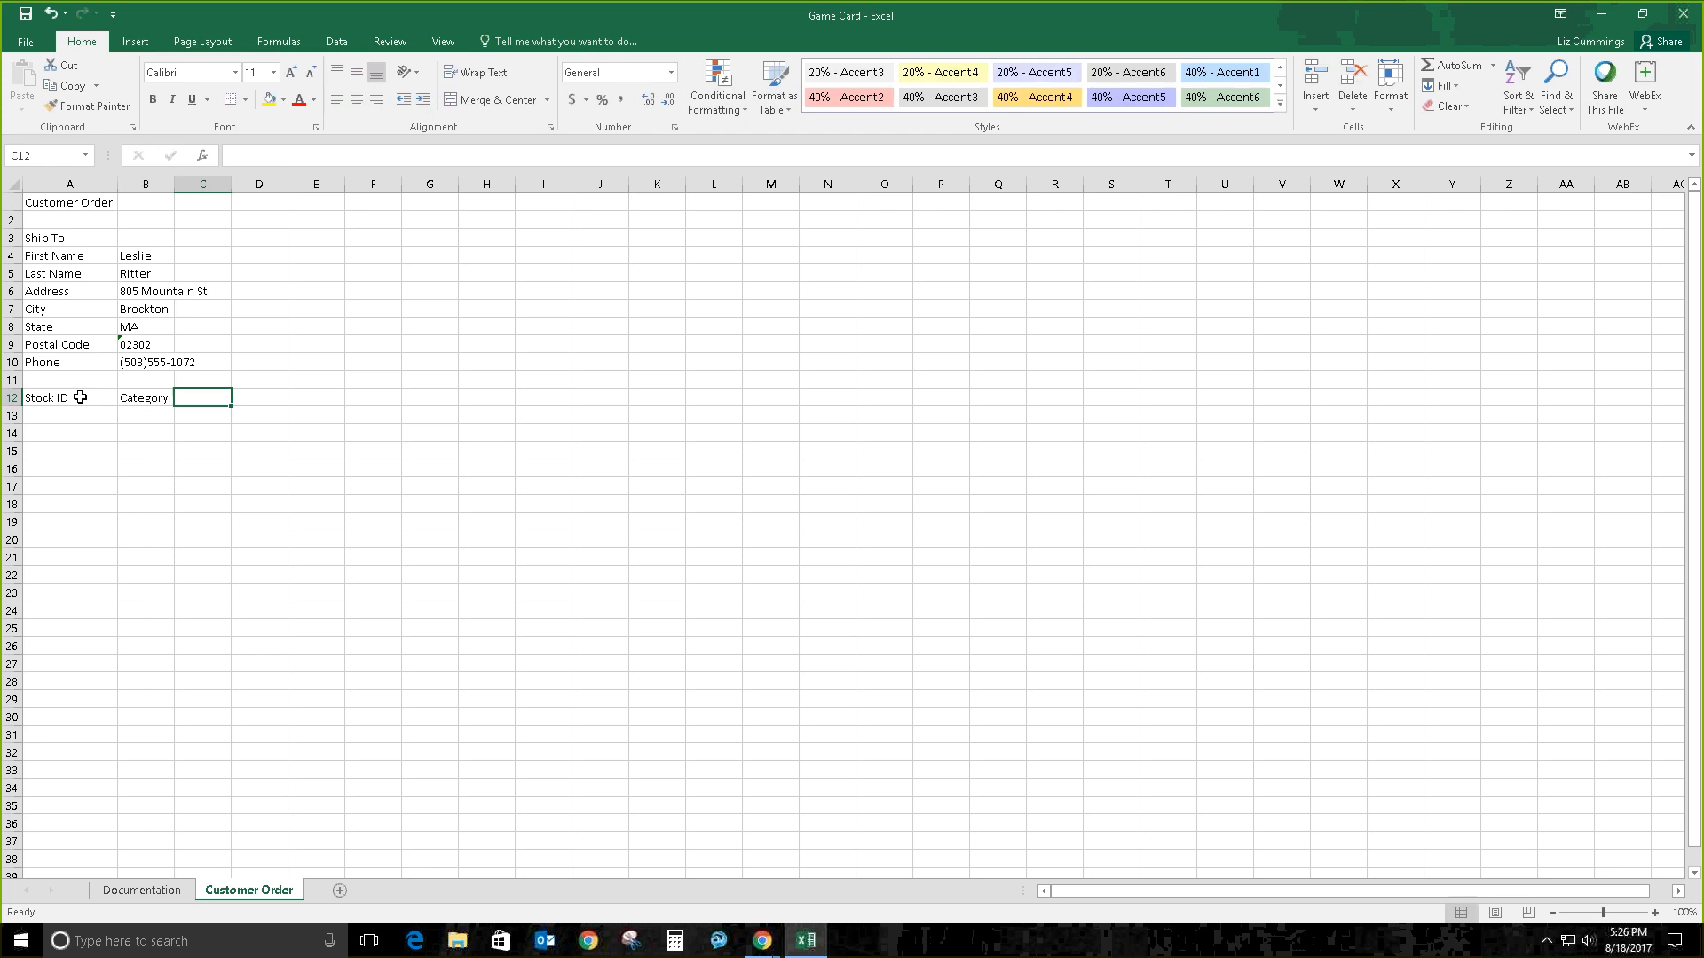
pyautogui.write('Manu')
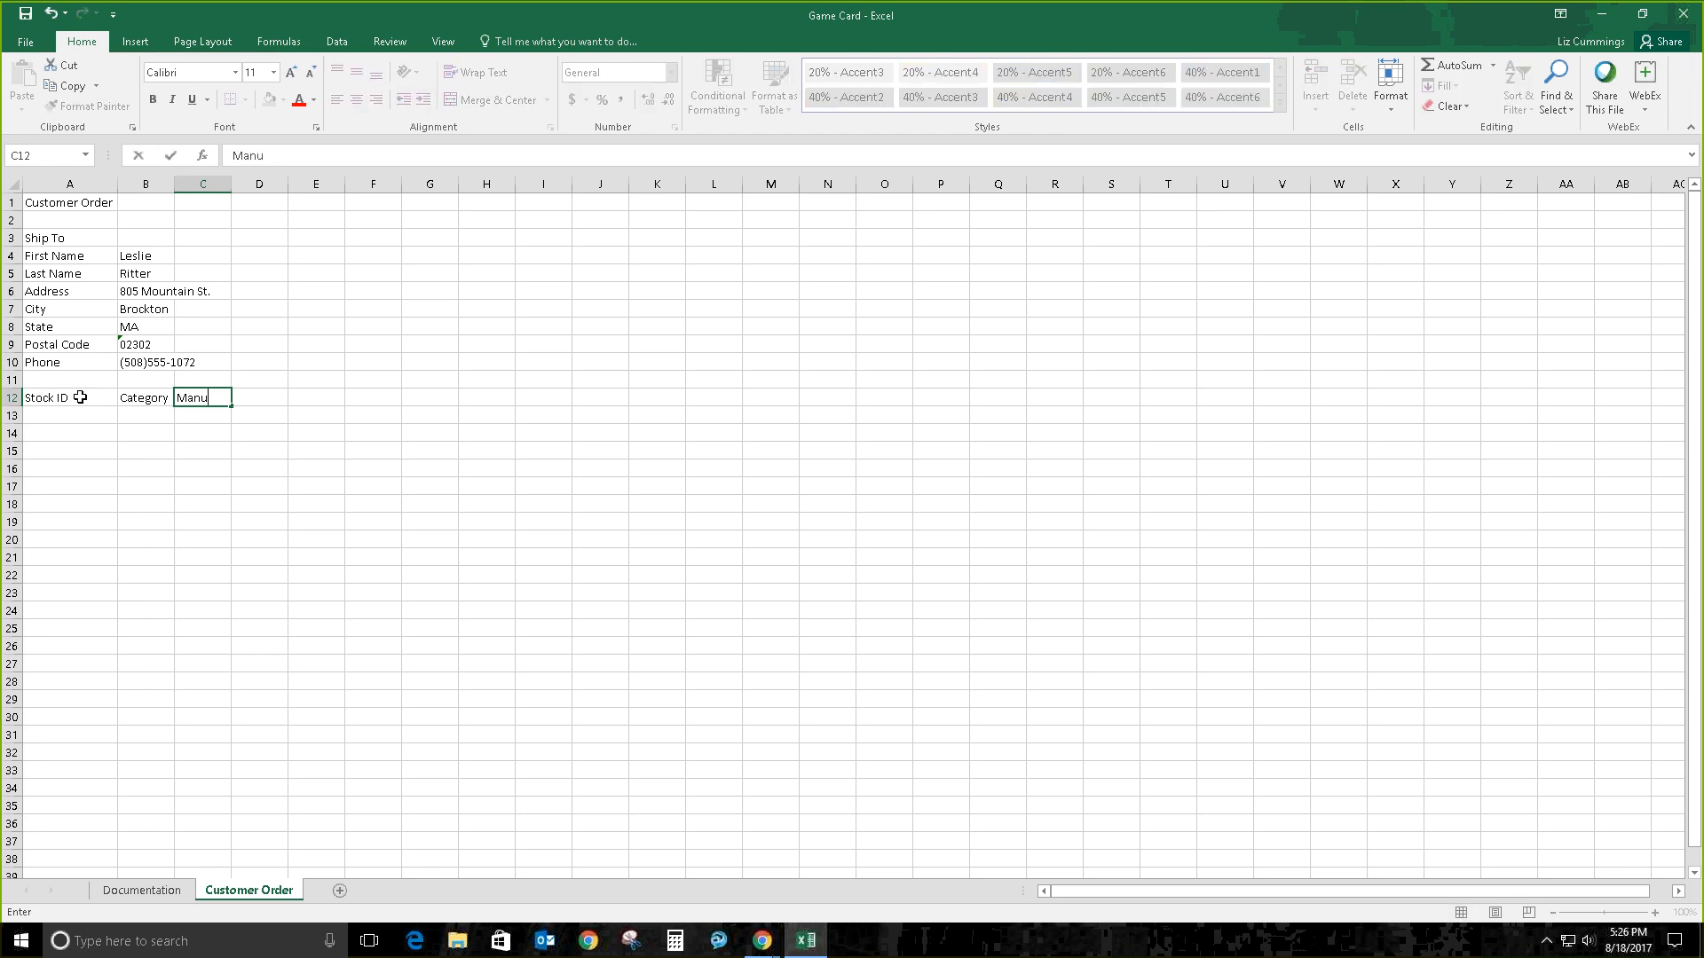
pyautogui.write('facturer')
pyautogui.press('Tab')
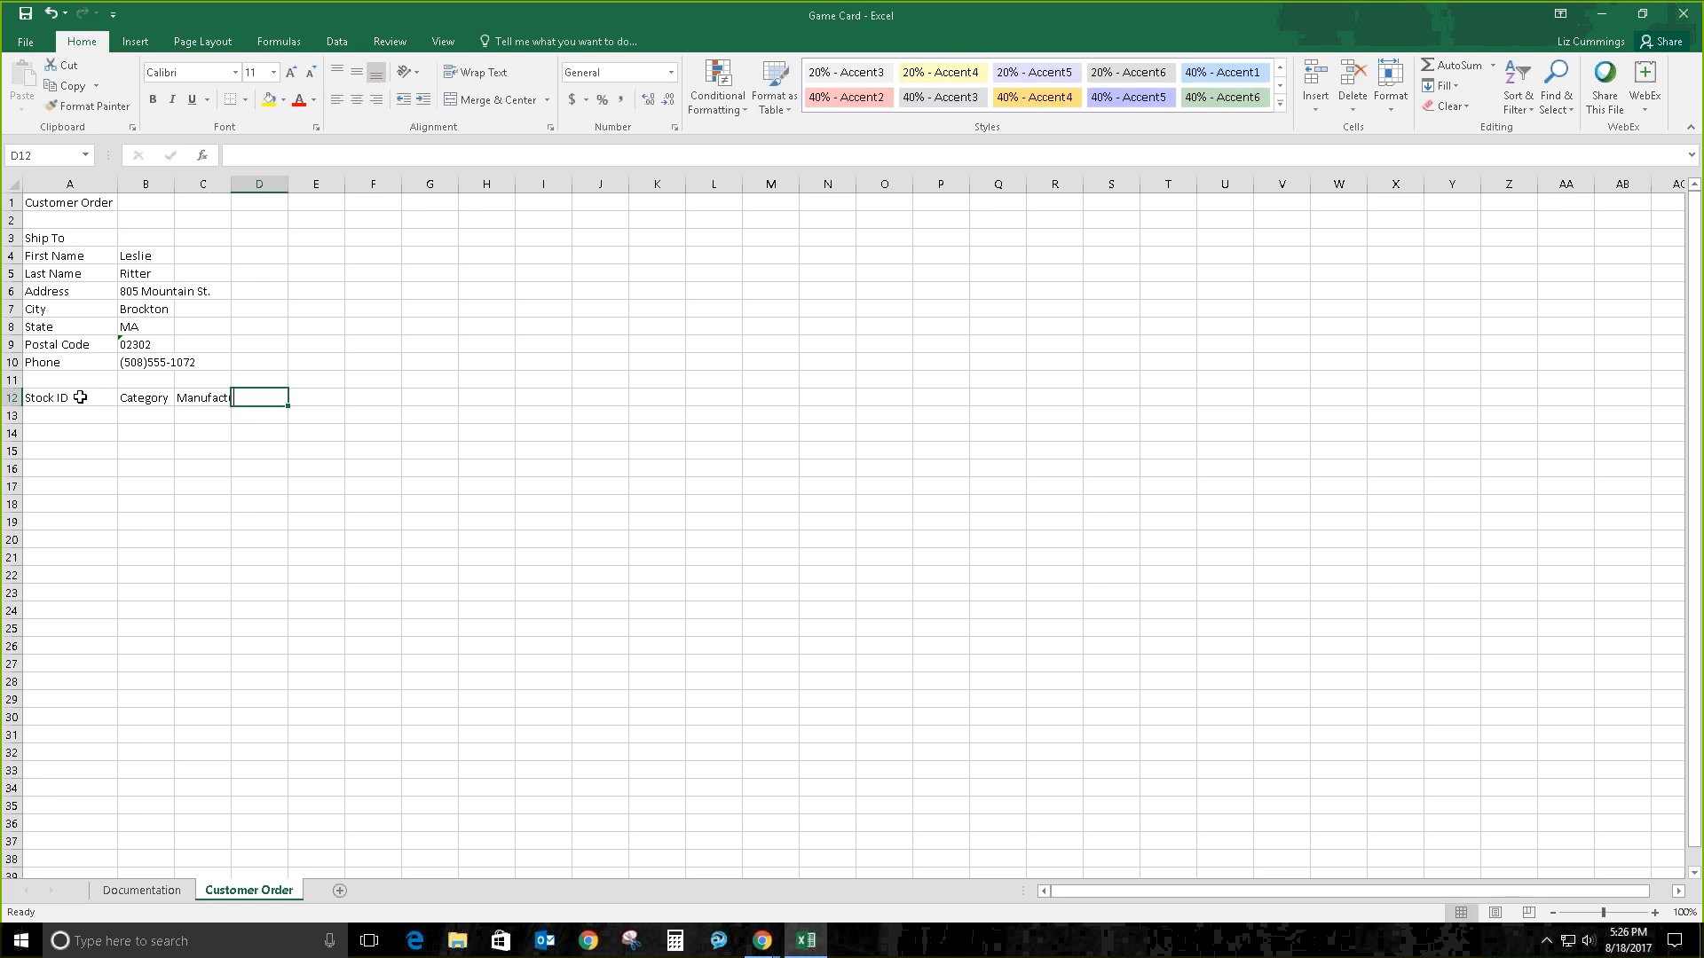
pyautogui.write('Title')
pyautogui.press('Return')
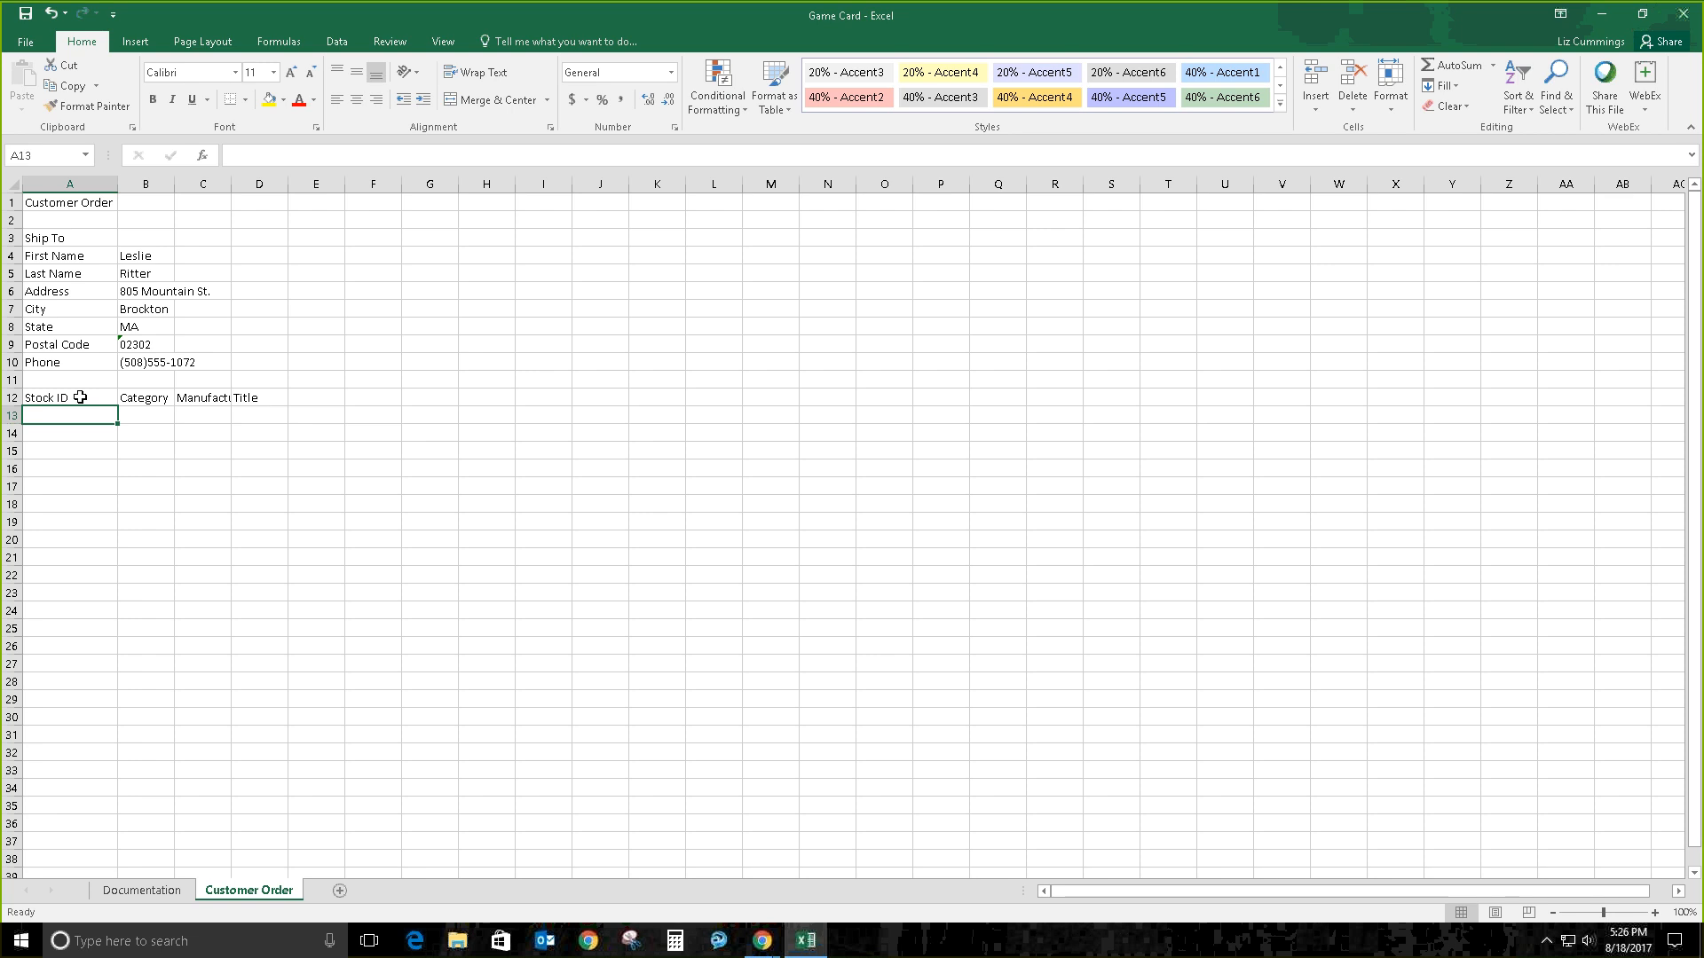
# Step: Enter stock ID SG71 in A13 and category STRATEGY Game in B13
pyautogui.write('S')
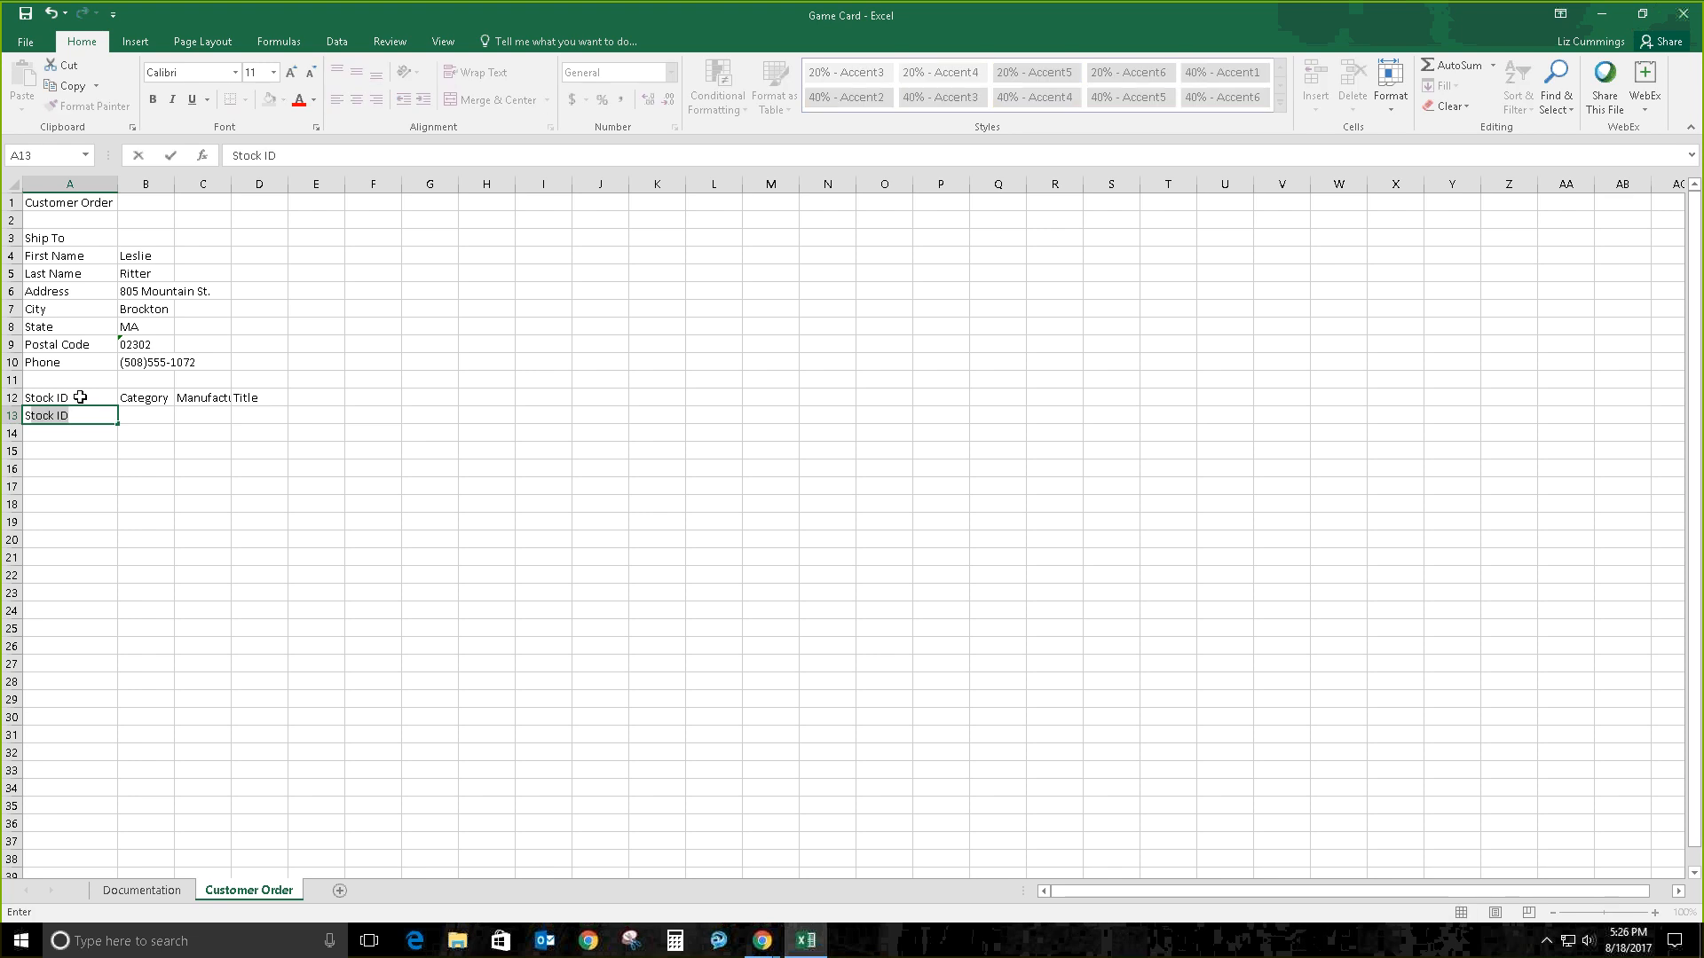
pyautogui.write('G71')
pyautogui.press('Tab')
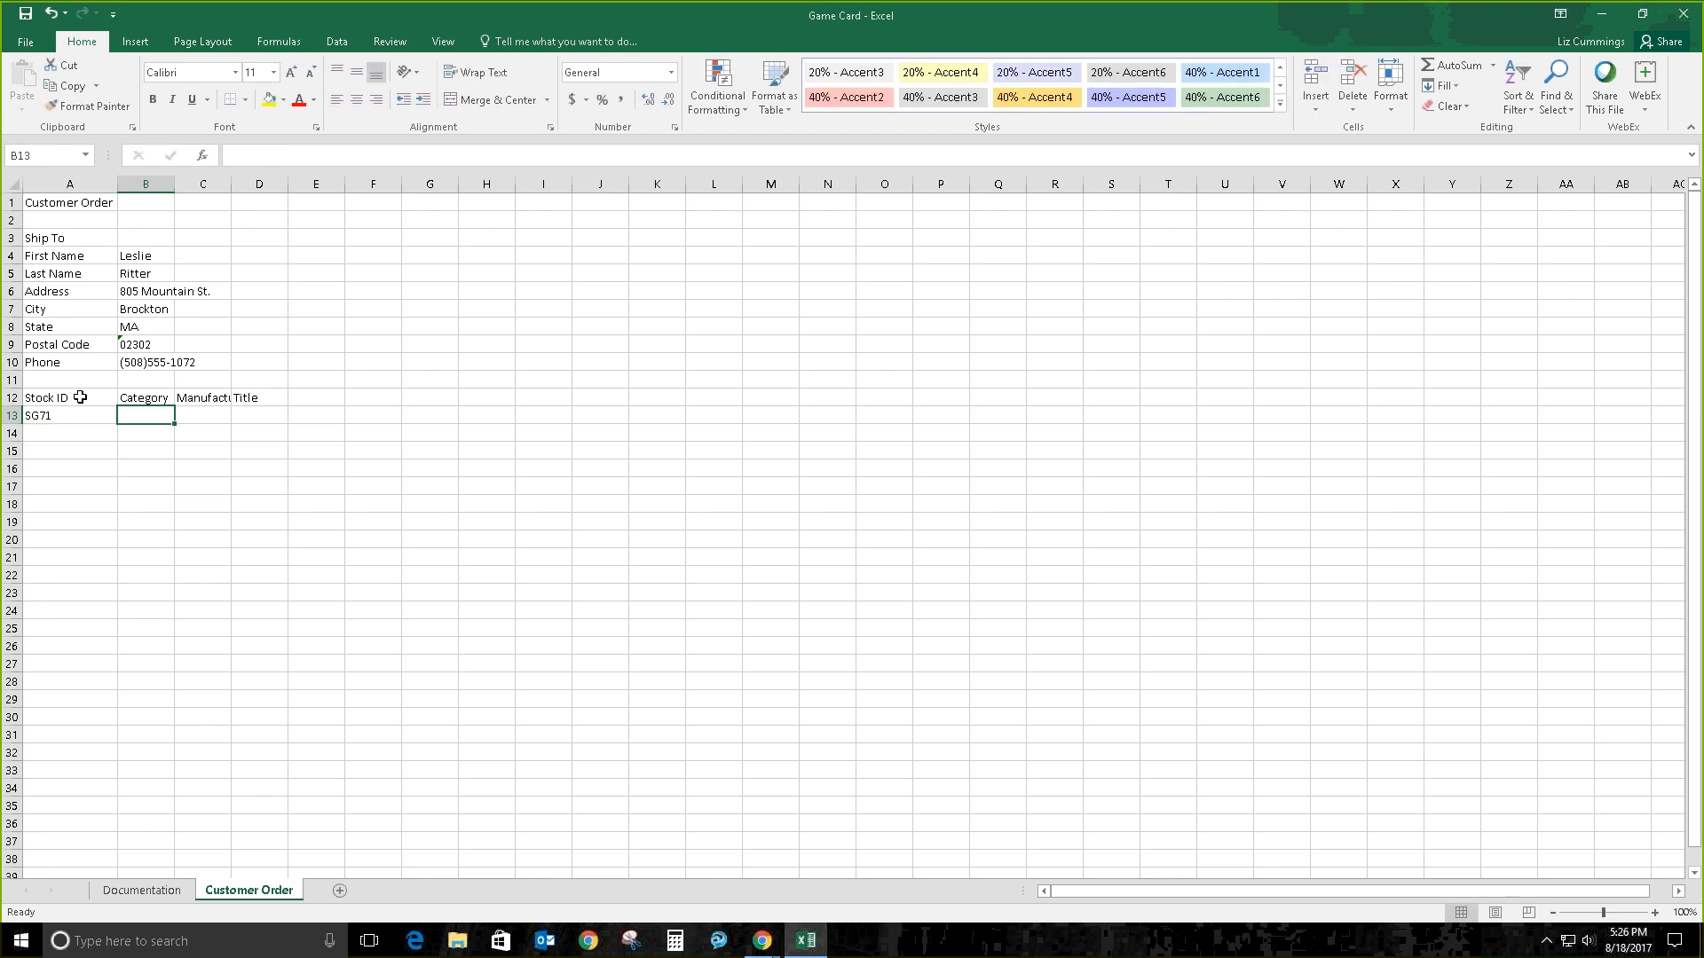
pyautogui.write('STRA')
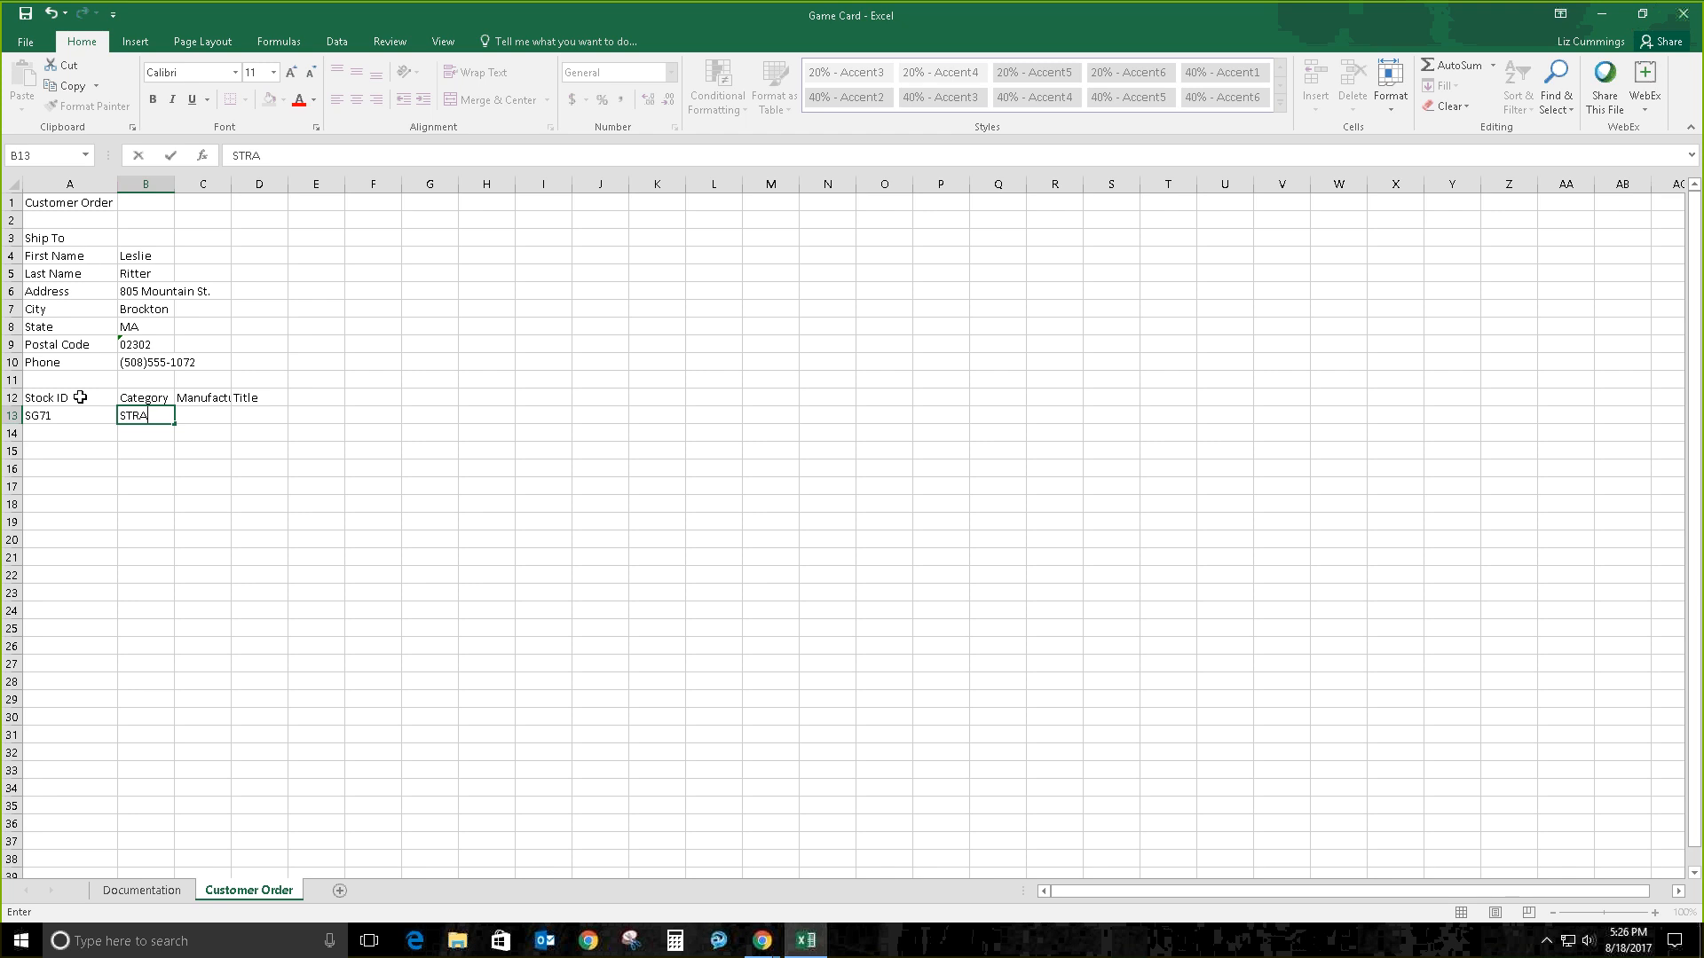
pyautogui.write('TEGY game')
pyautogui.press('BackSpace')
pyautogui.press('BackSpace')
pyautogui.press('BackSpace')
pyautogui.press('BackSpace')
pyautogui.write('Game')
pyautogui.press('Tab')
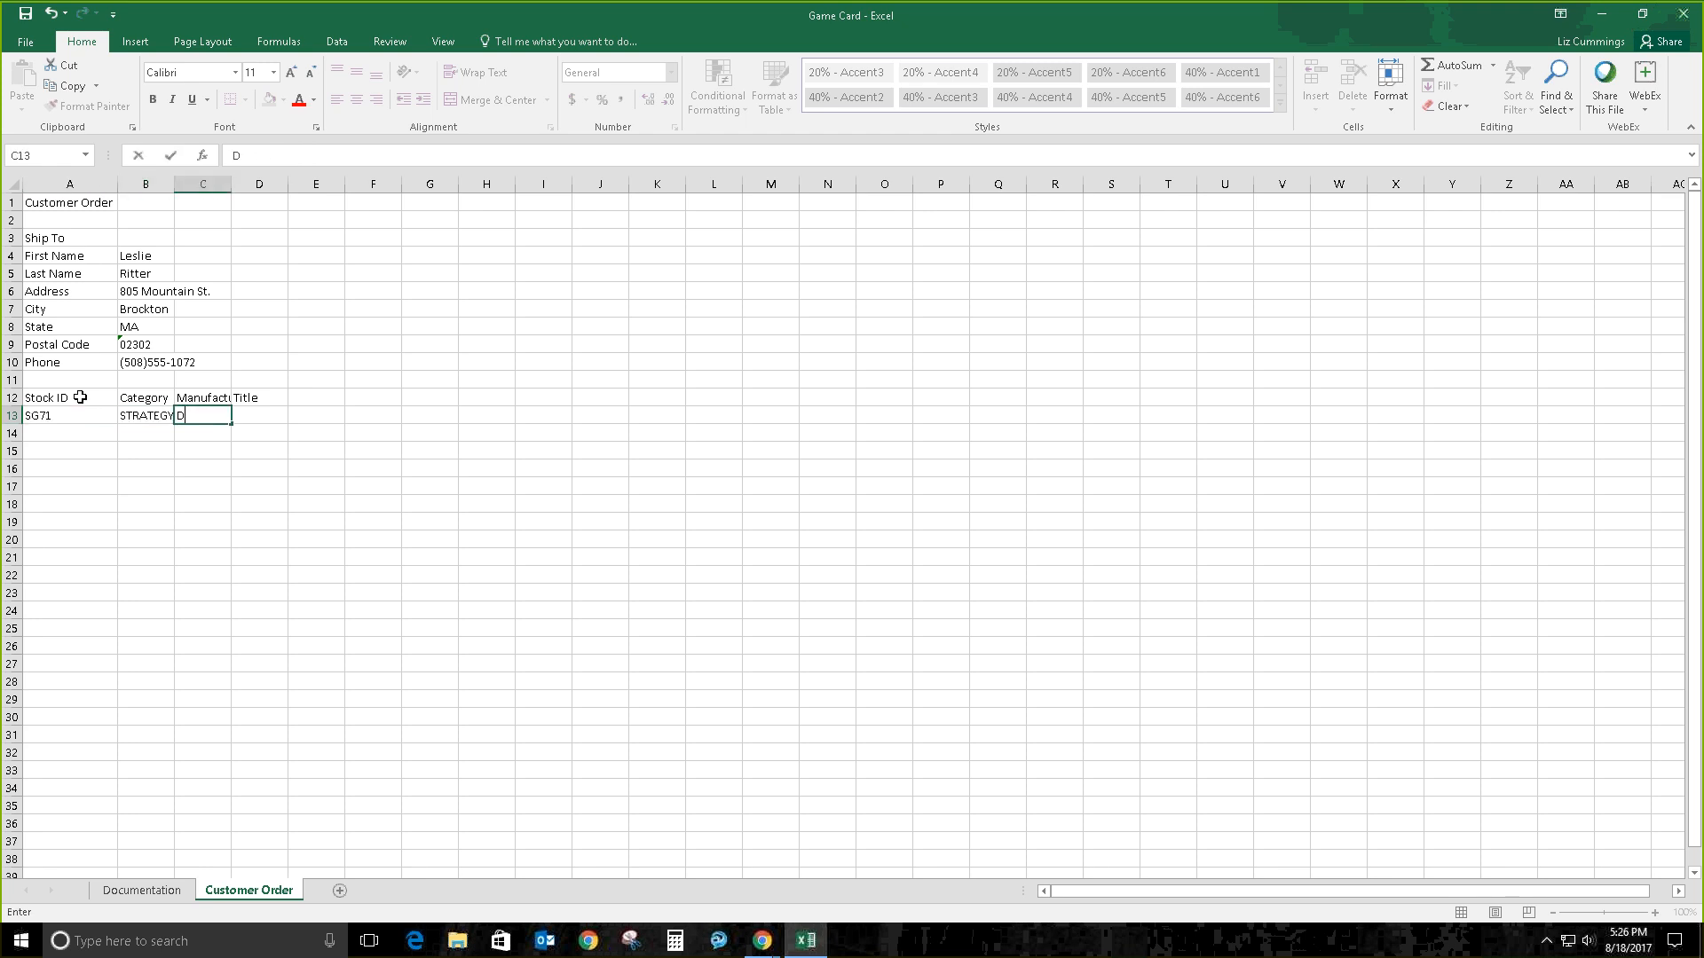
# Step: Enter DREBECK BROTHERS in C13 and KINGS AND JACKS: A MEDIEVAL GAME OF DECEPTION in D13
pyautogui.write('REBECK BRTOHE')
pyautogui.press('BackSpace')
pyautogui.press('BackSpace')
pyautogui.press('BackSpace')
pyautogui.press('BackSpace')
pyautogui.write('OTHERS')
pyautogui.press('Tab')
pyautogui.write('KINGS AND')
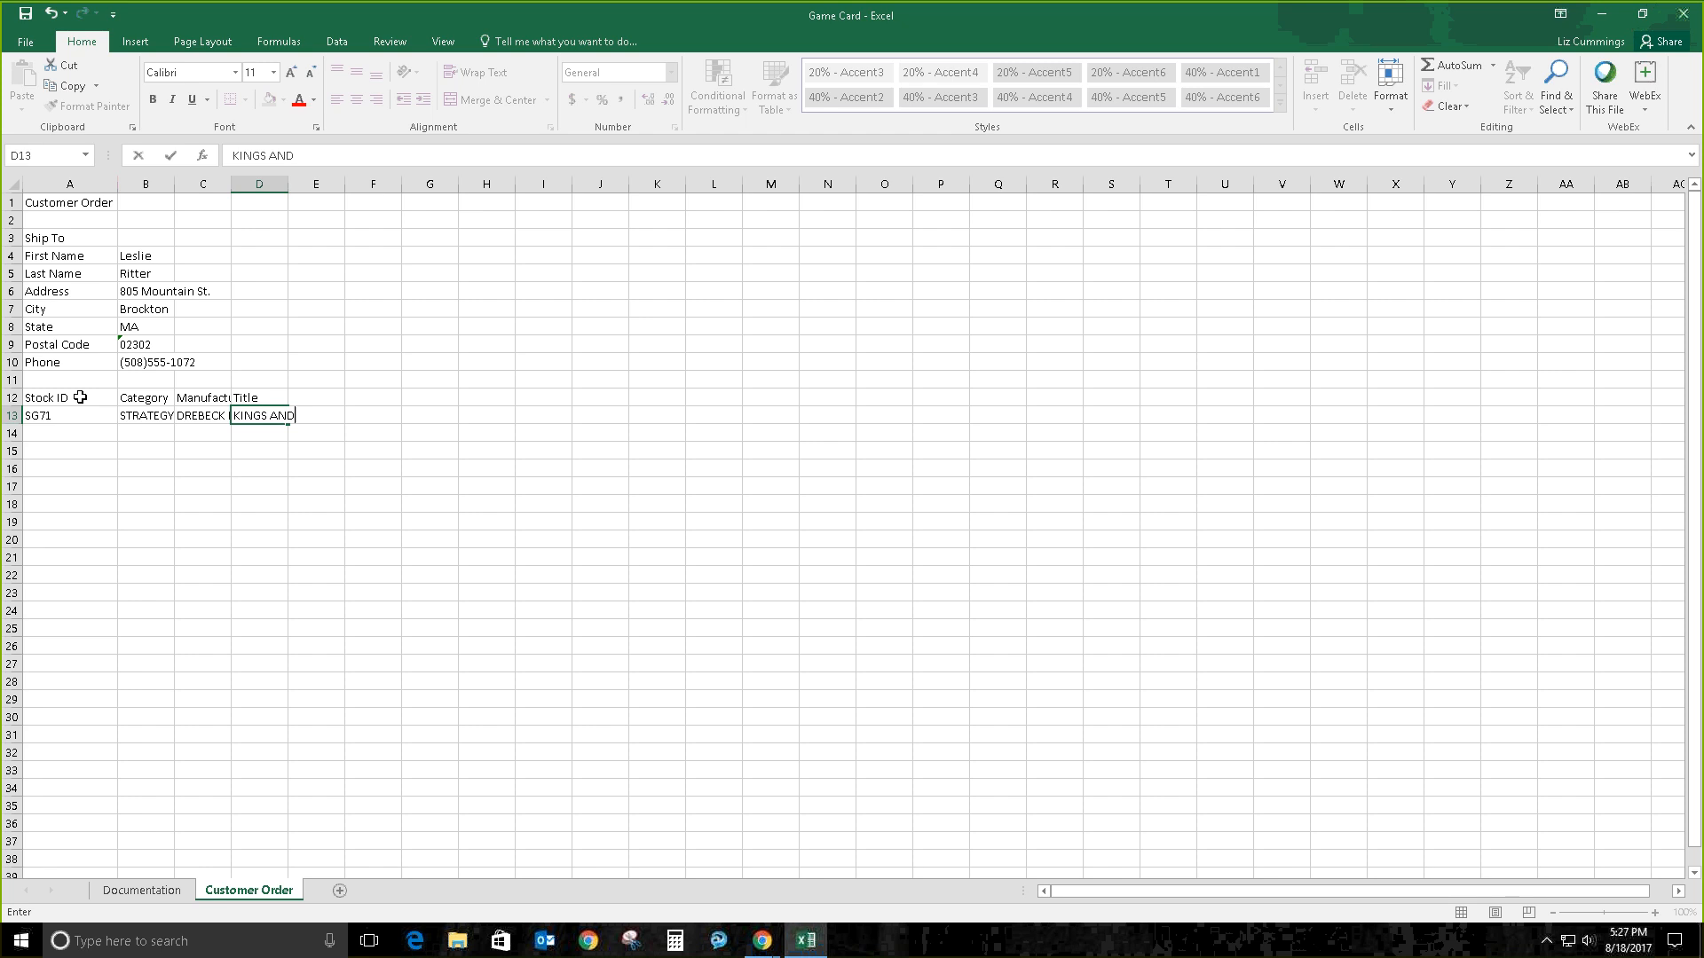
pyautogui.write(' JAC')
pyautogui.press('BackSpace')
pyautogui.press('BackSpace')
pyautogui.press('BackSpace')
pyautogui.write('JACB')
pyautogui.write('KS:')
pyautogui.write('  A')
pyautogui.write(' MEDI')
pyautogui.write('EVAL GAM')
pyautogui.write('E')
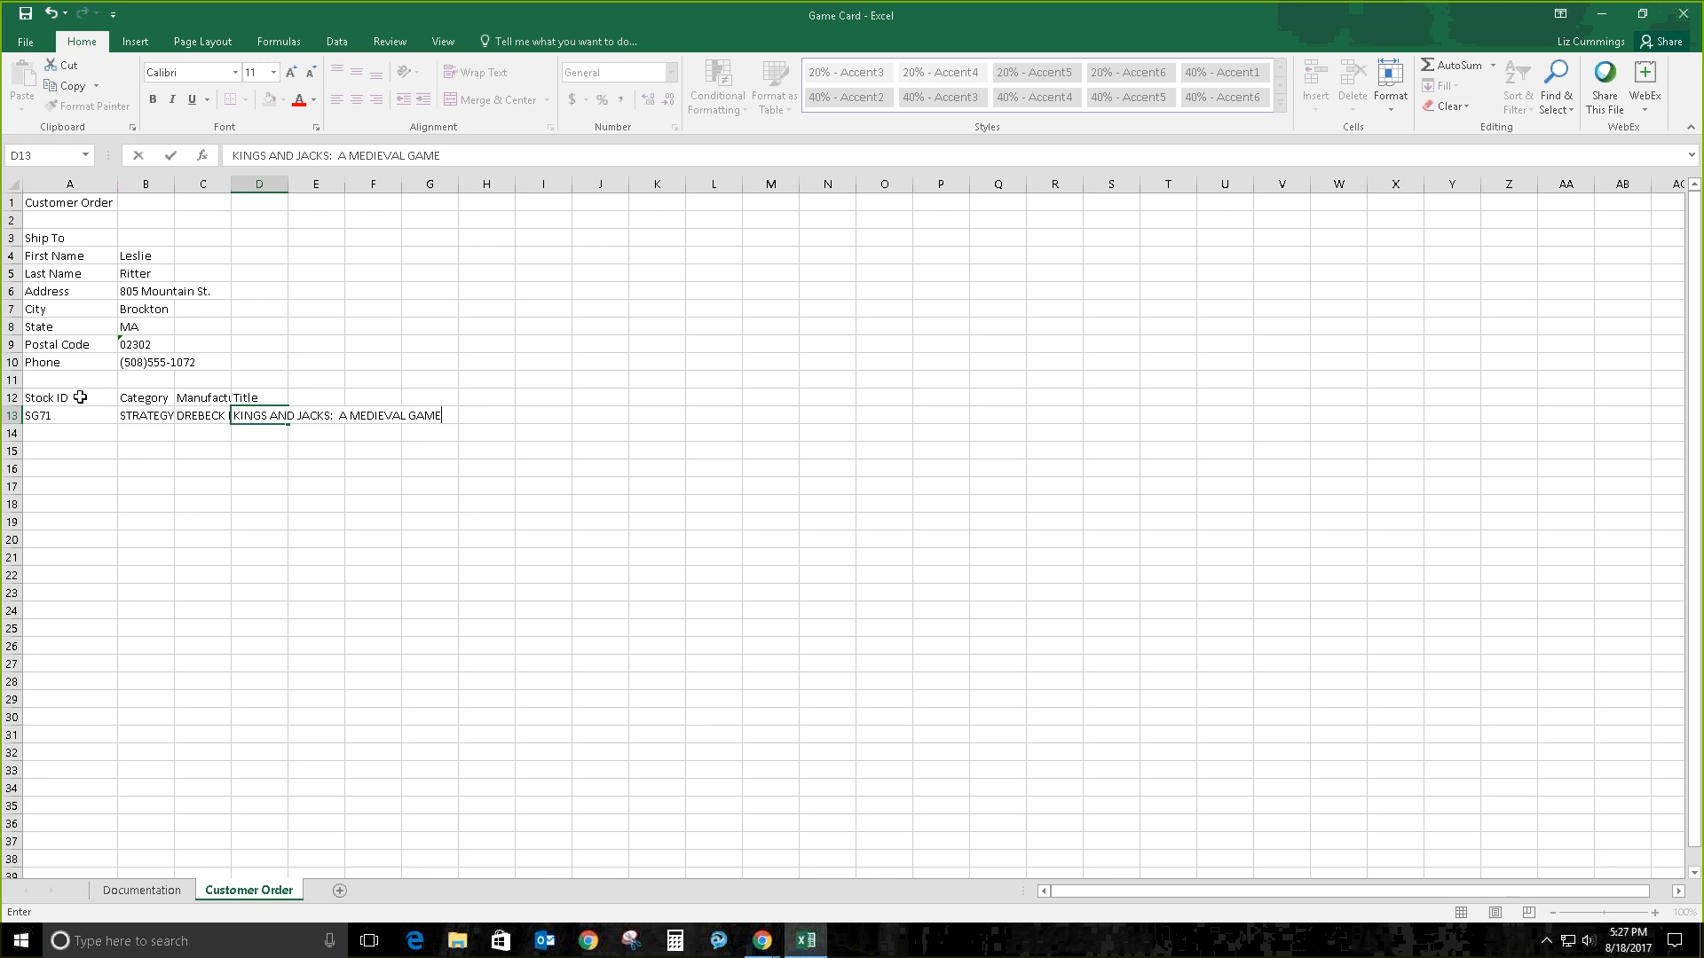
pyautogui.write(' OF DECEPTION')
pyautogui.press('Tab')
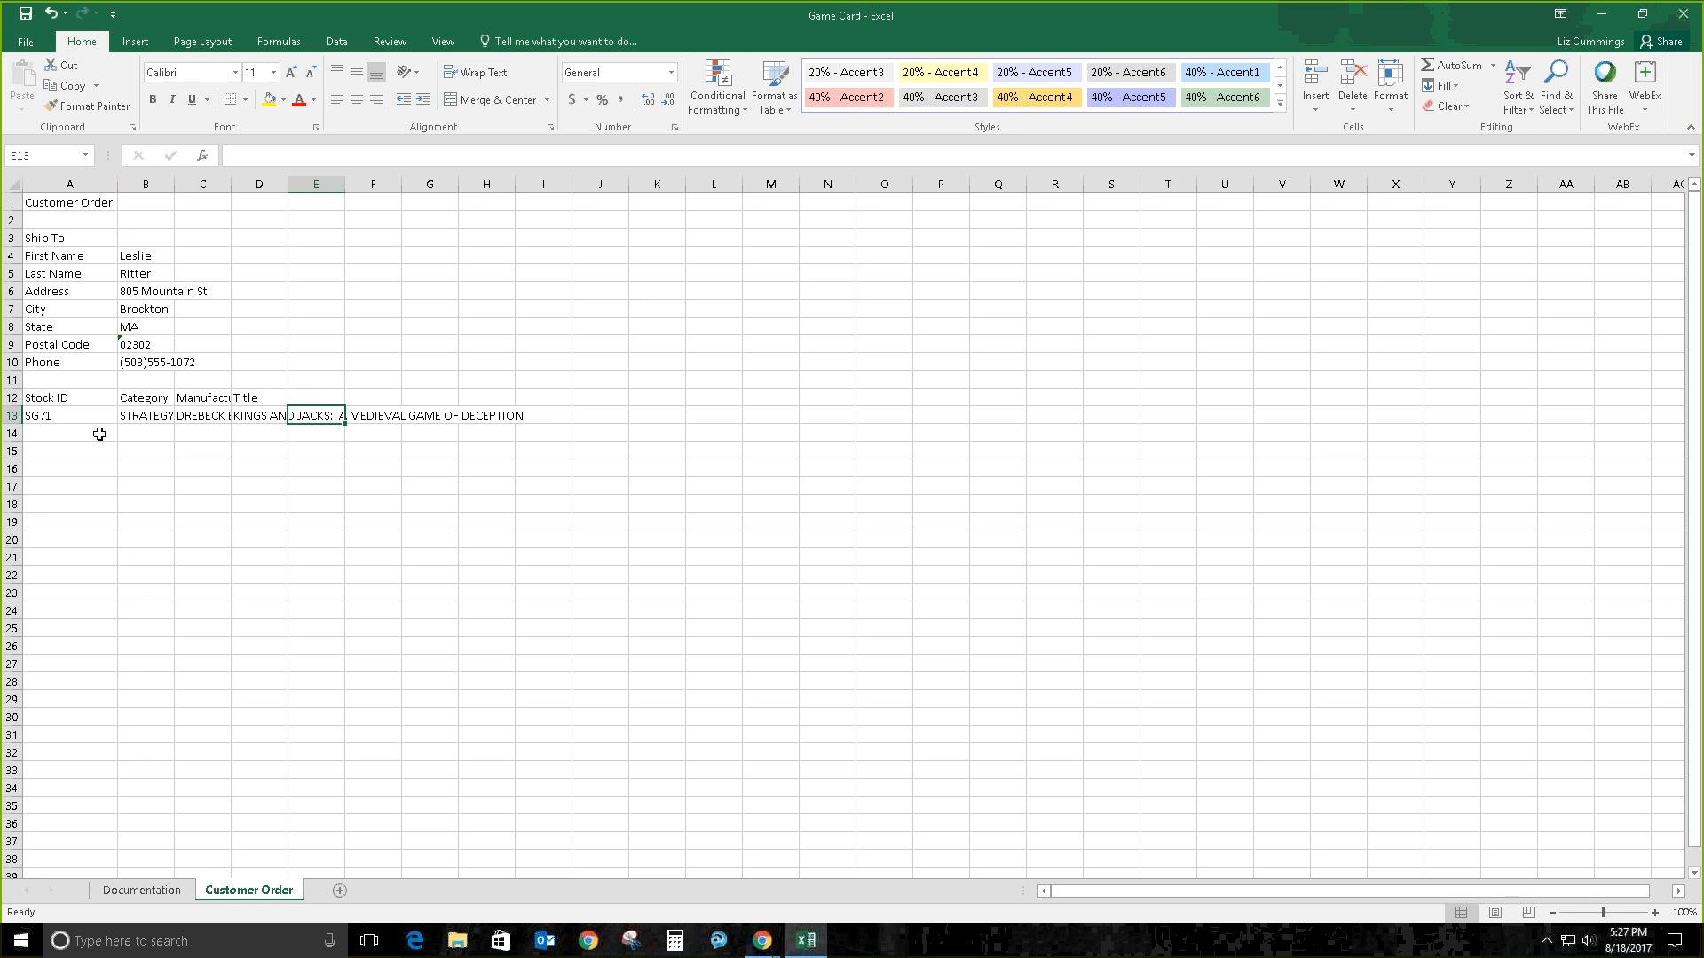
pyautogui.click(98, 433)
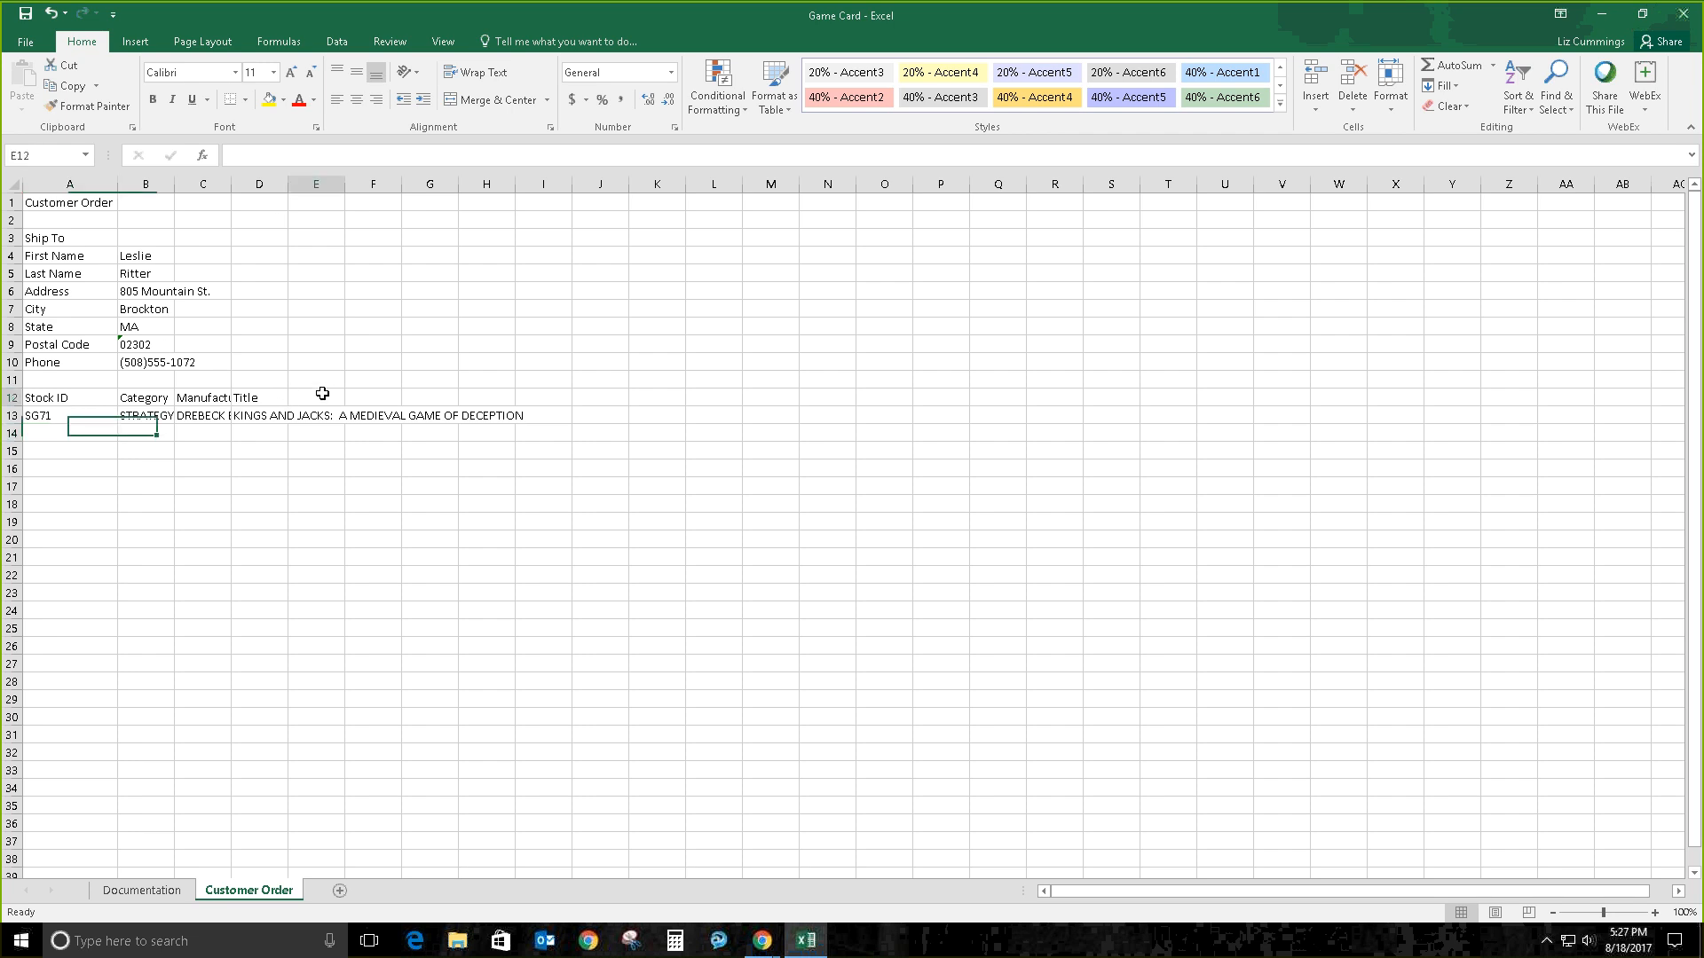
# Step: Enter the Players heading in E12
pyautogui.click(322, 393)
pyautogui.write('pLA')
pyautogui.press('BackSpace')
pyautogui.press('BackSpace')
pyautogui.press('BackSpace')
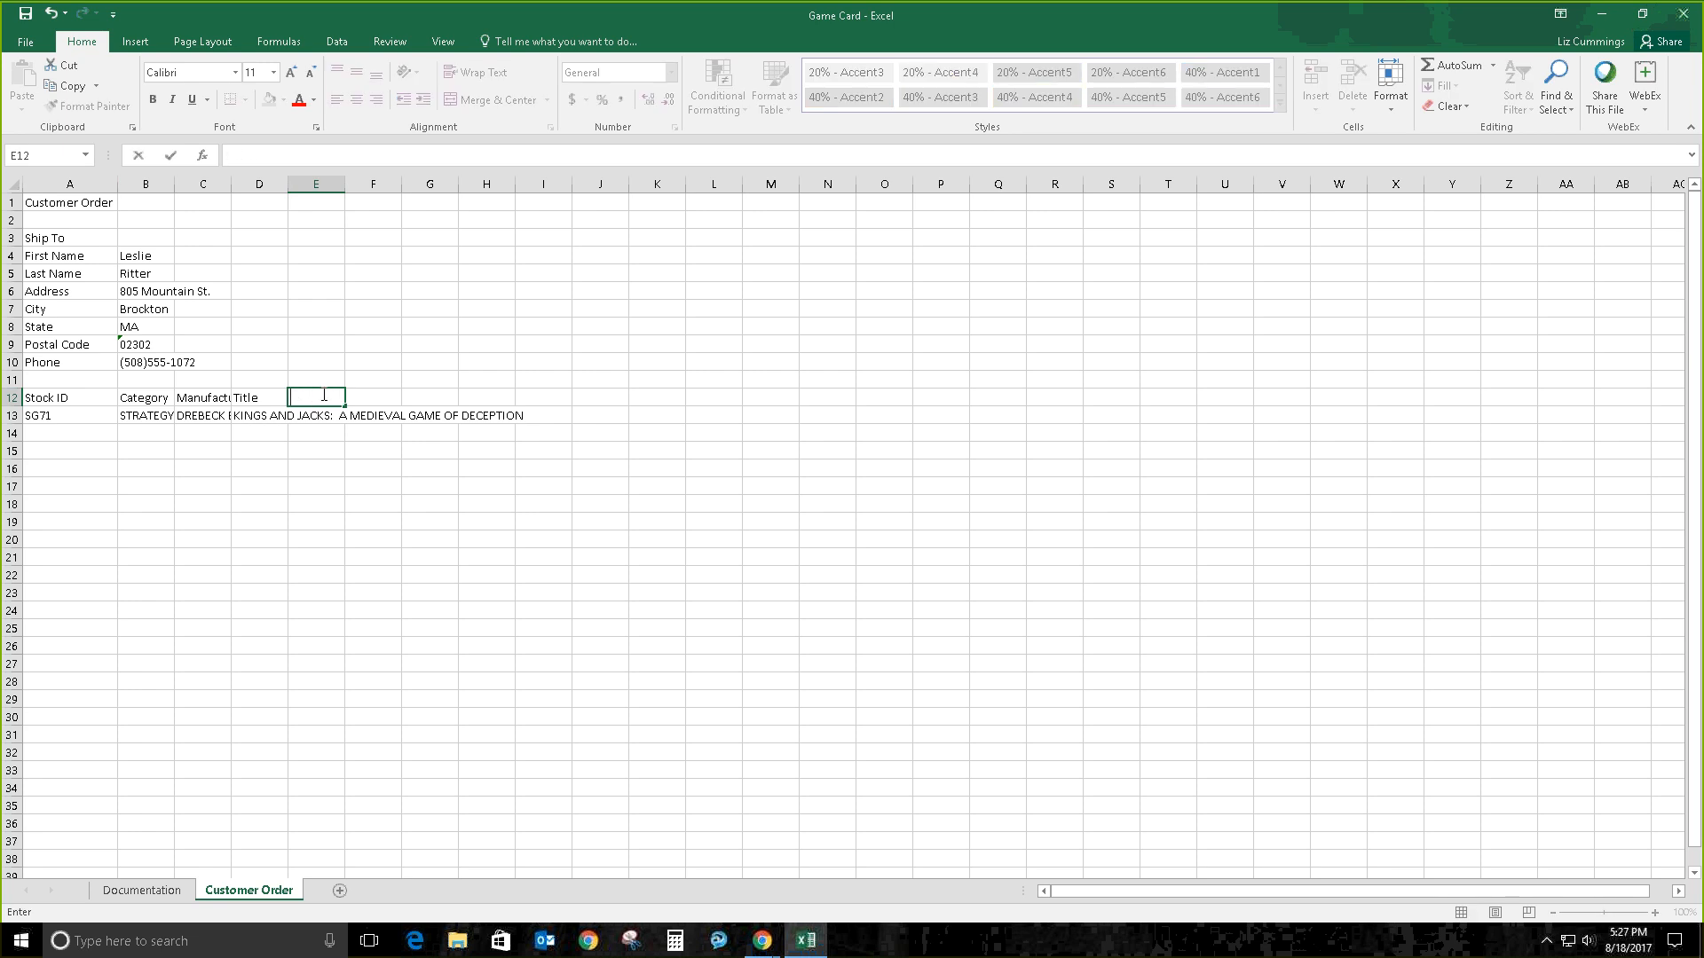
pyautogui.write('Players')
pyautogui.press('Return')
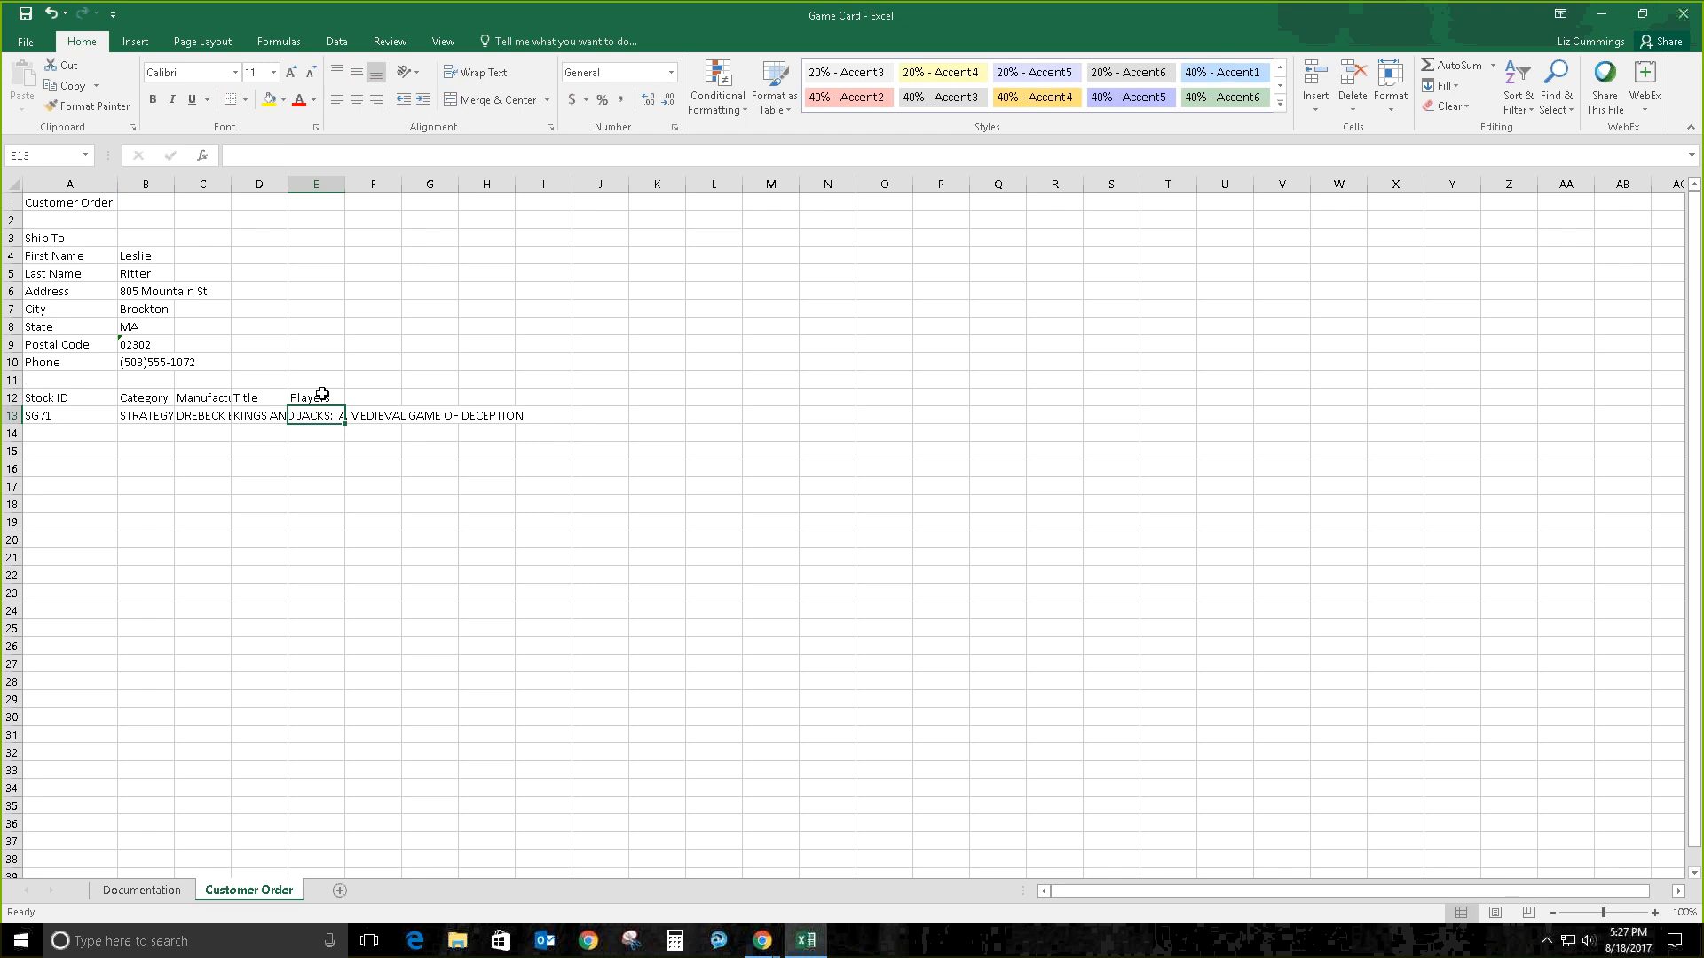
# Step: Add the Price and Qty headings in F12 and G12
pyautogui.press('Up')
pyautogui.press('Up')
pyautogui.press('Right')
pyautogui.write('P')
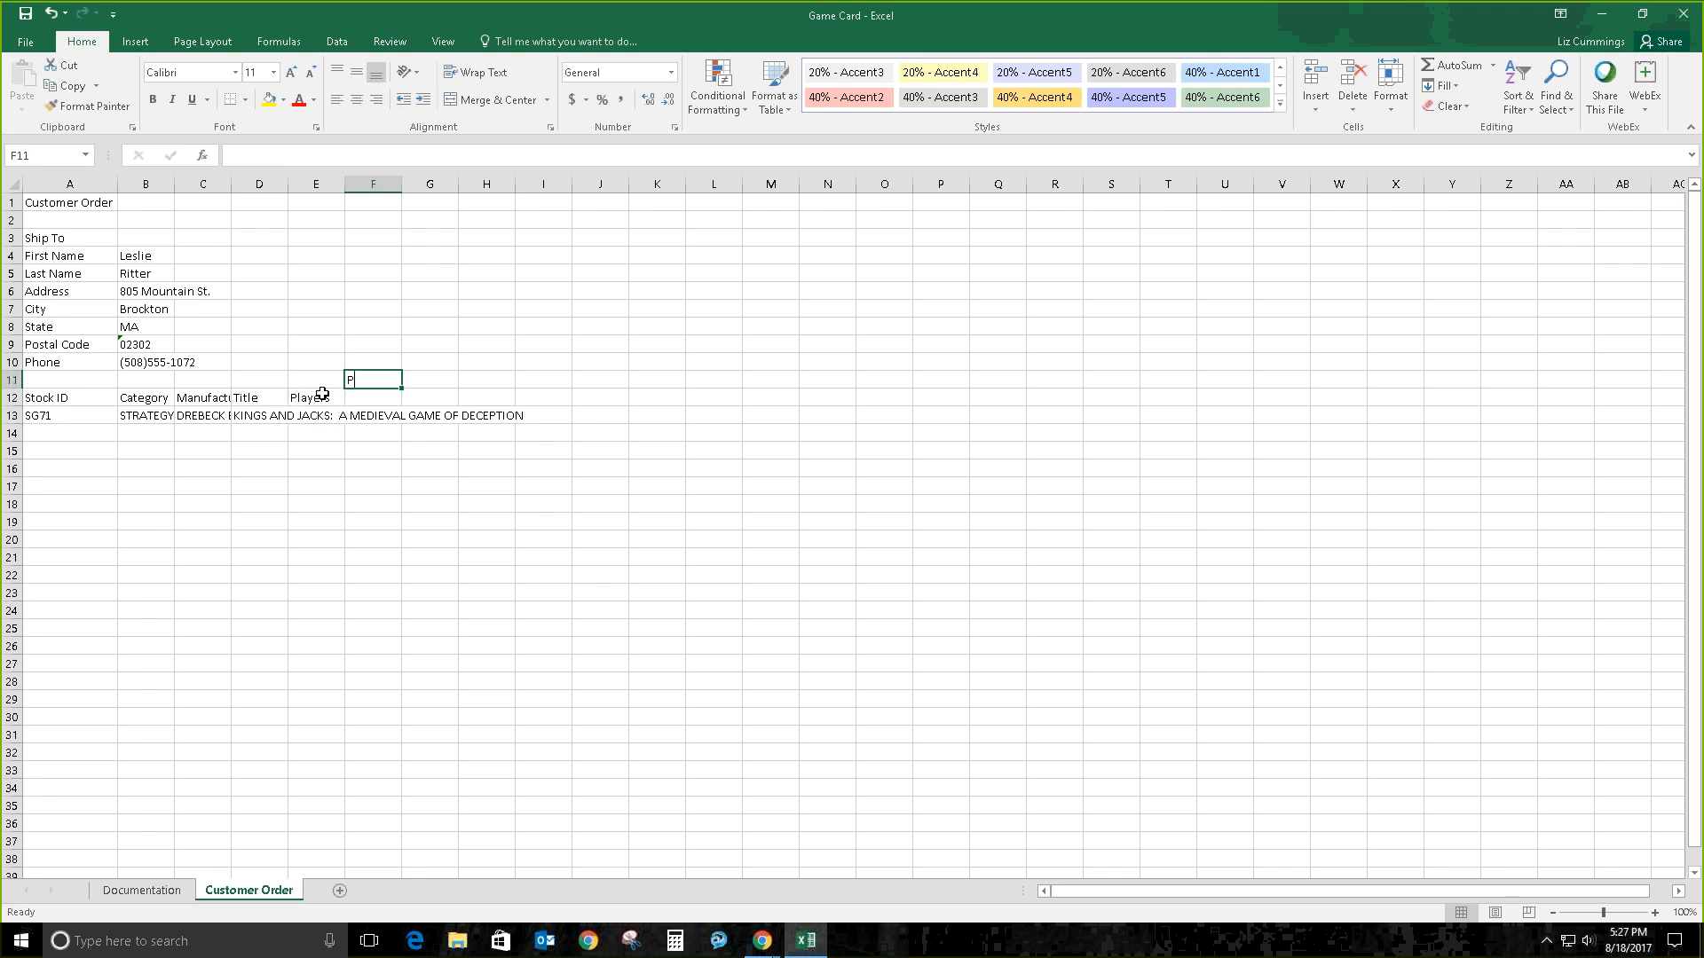
pyautogui.press('Escape')
pyautogui.press('Down')
pyautogui.write('P')
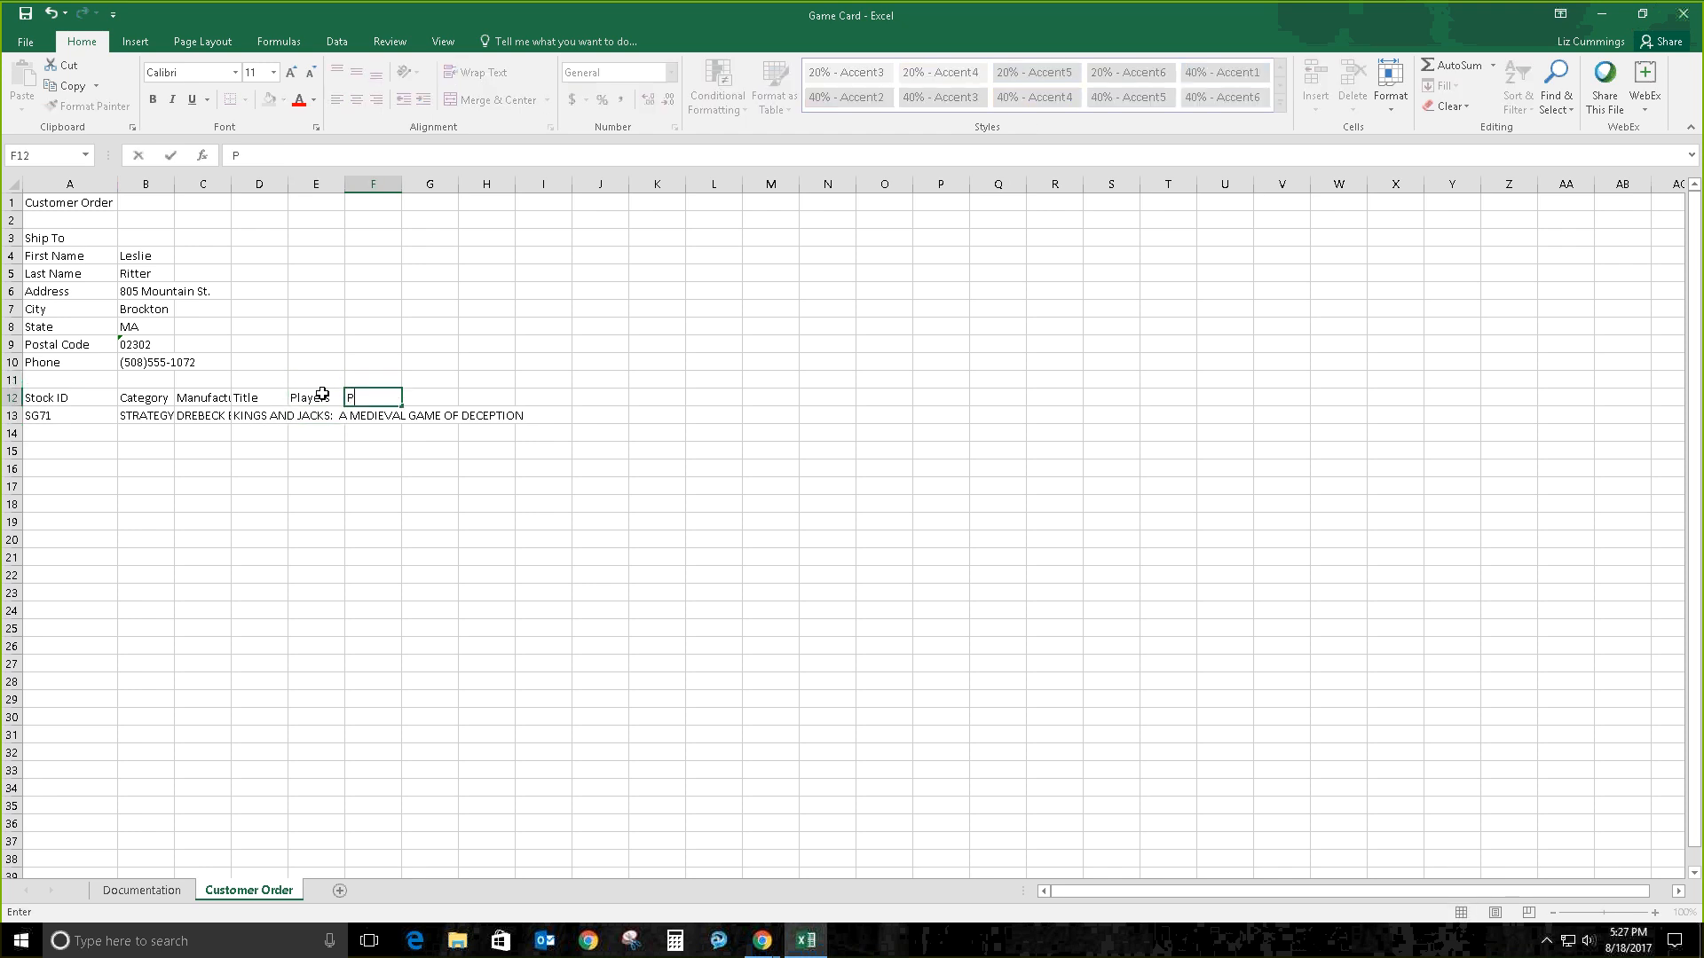
pyautogui.write('rice')
pyautogui.press('Tab')
pyautogui.write('A')
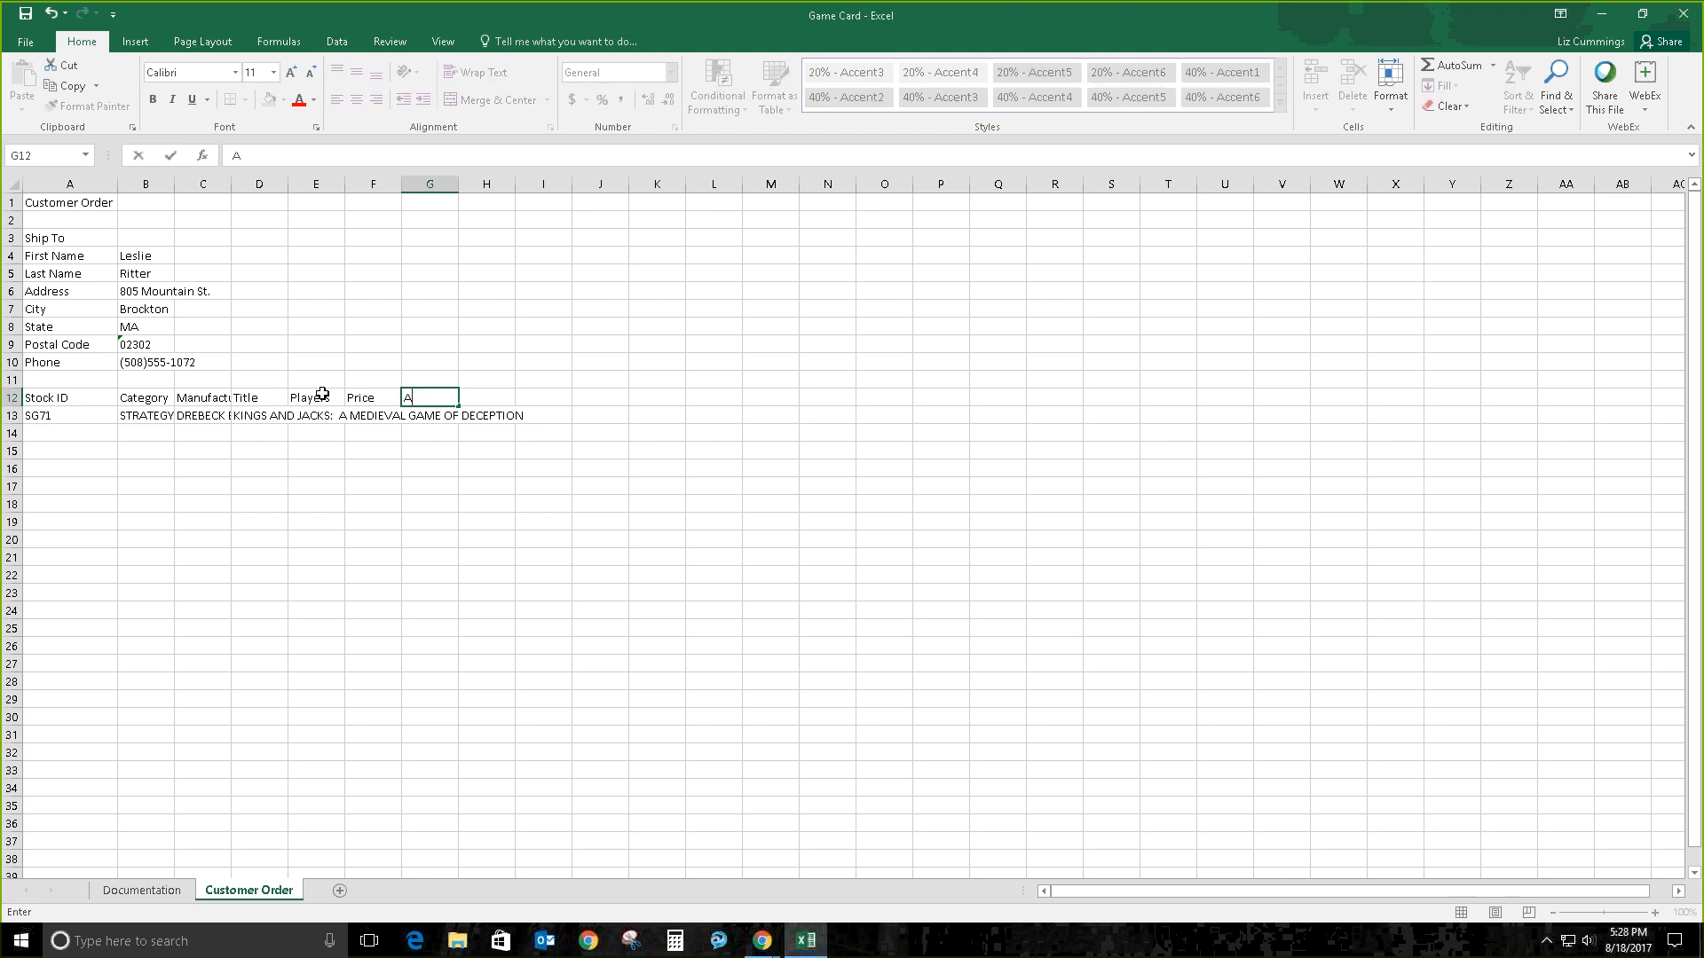
pyautogui.write('t')
pyautogui.press('BackSpace')
pyautogui.press('BackSpace')
pyautogui.write('Qty')
pyautogui.press('Return')
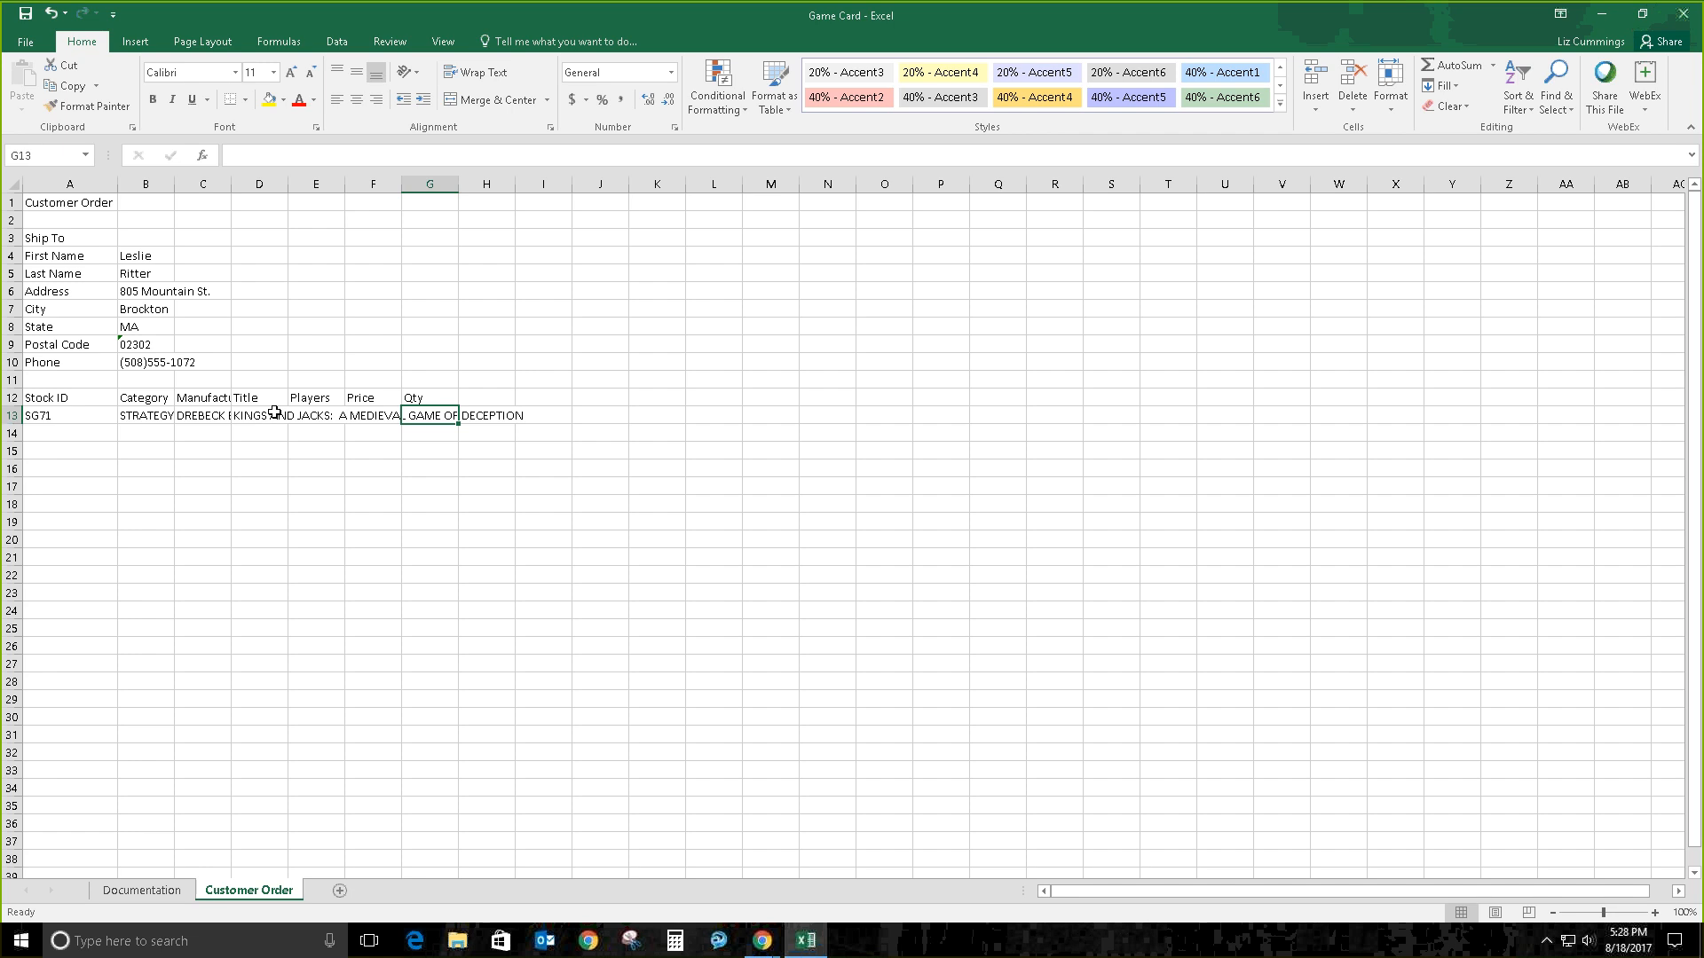
# Step: AutoFit all worksheet columns to their contents and try adjusting all row heights
pyautogui.click(15, 181)
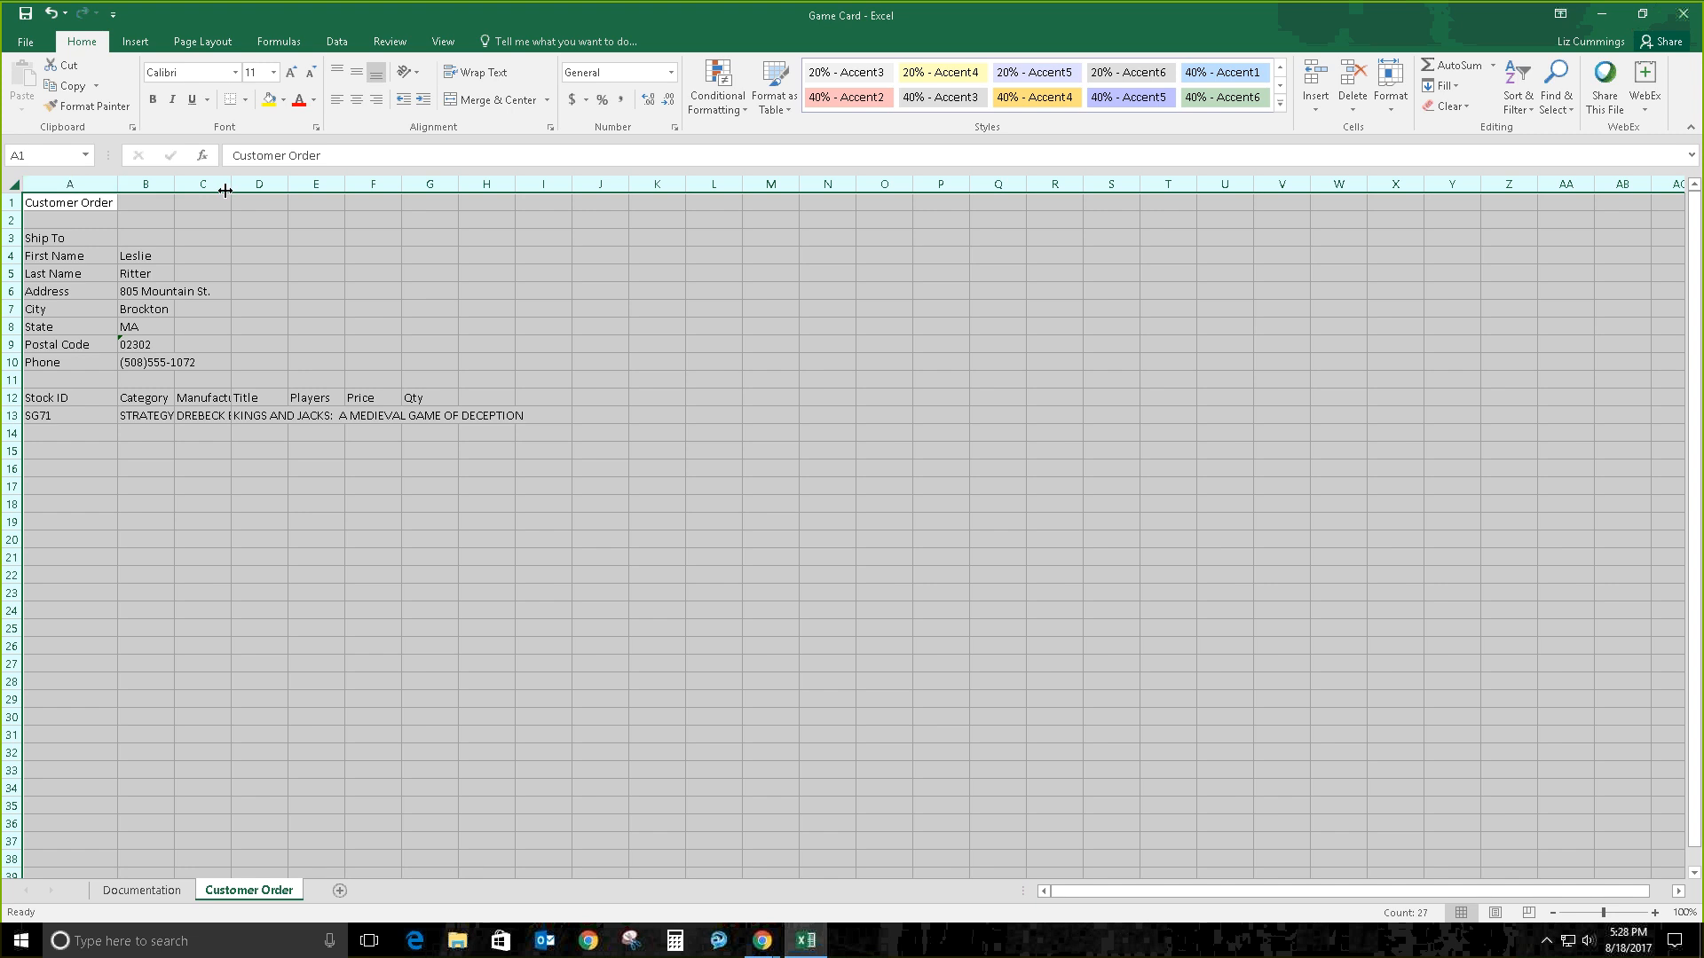
pyautogui.doubleClick(173, 180)
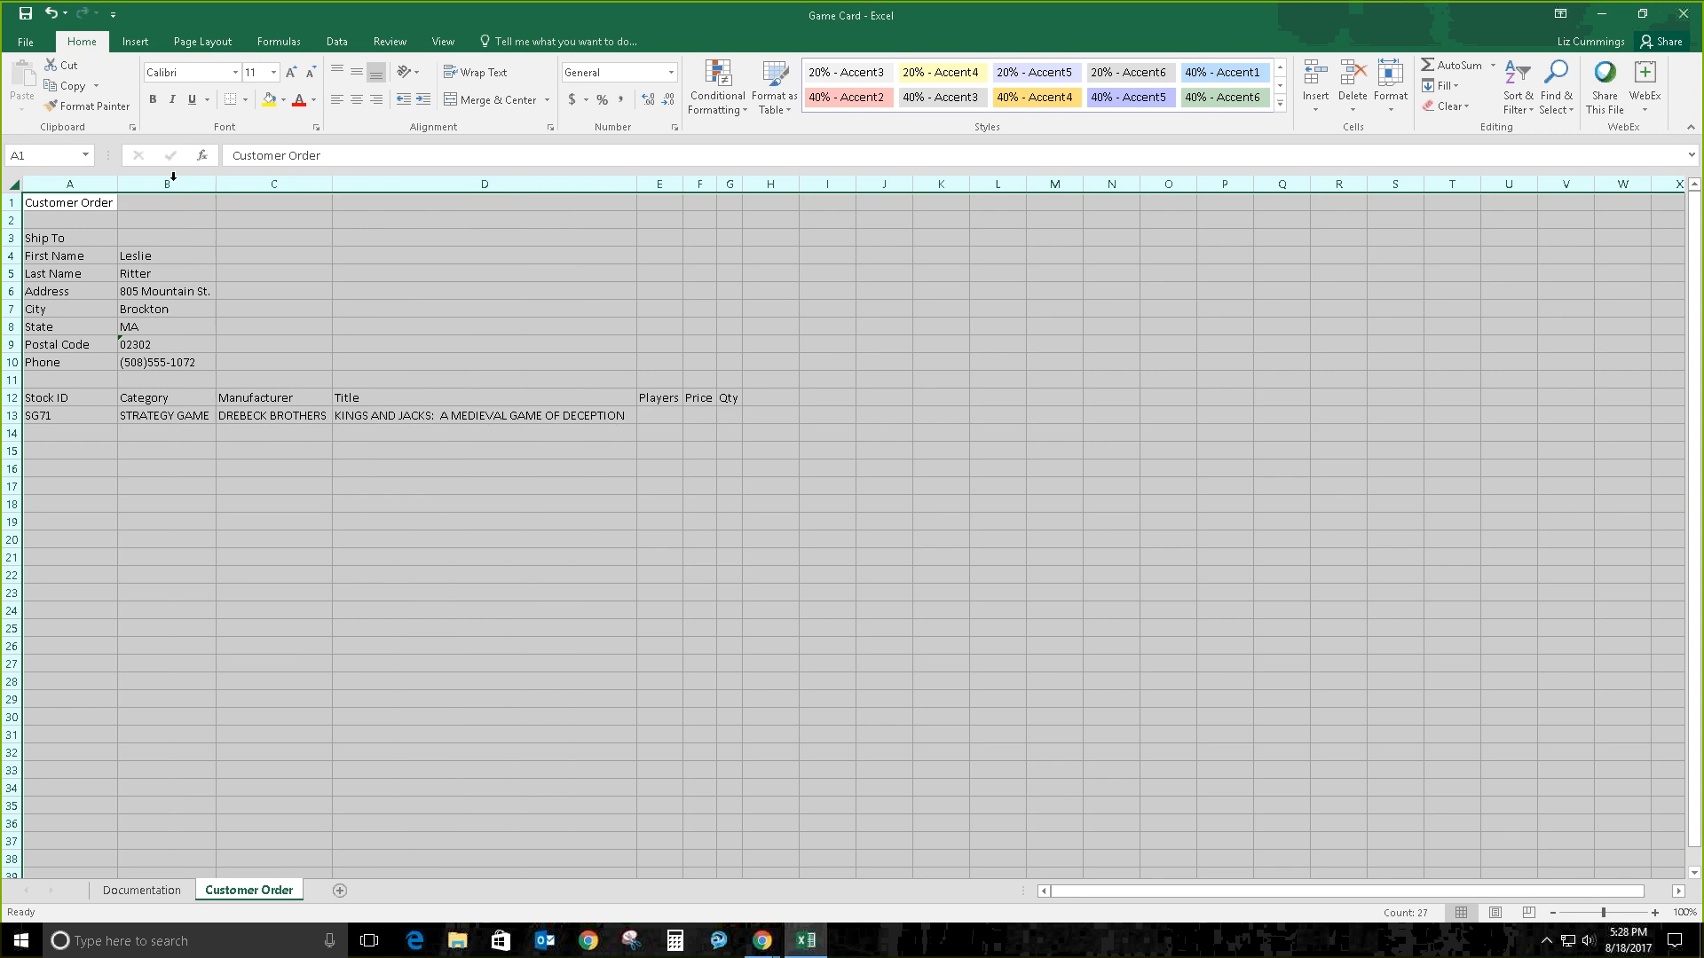
pyautogui.click(229, 501)
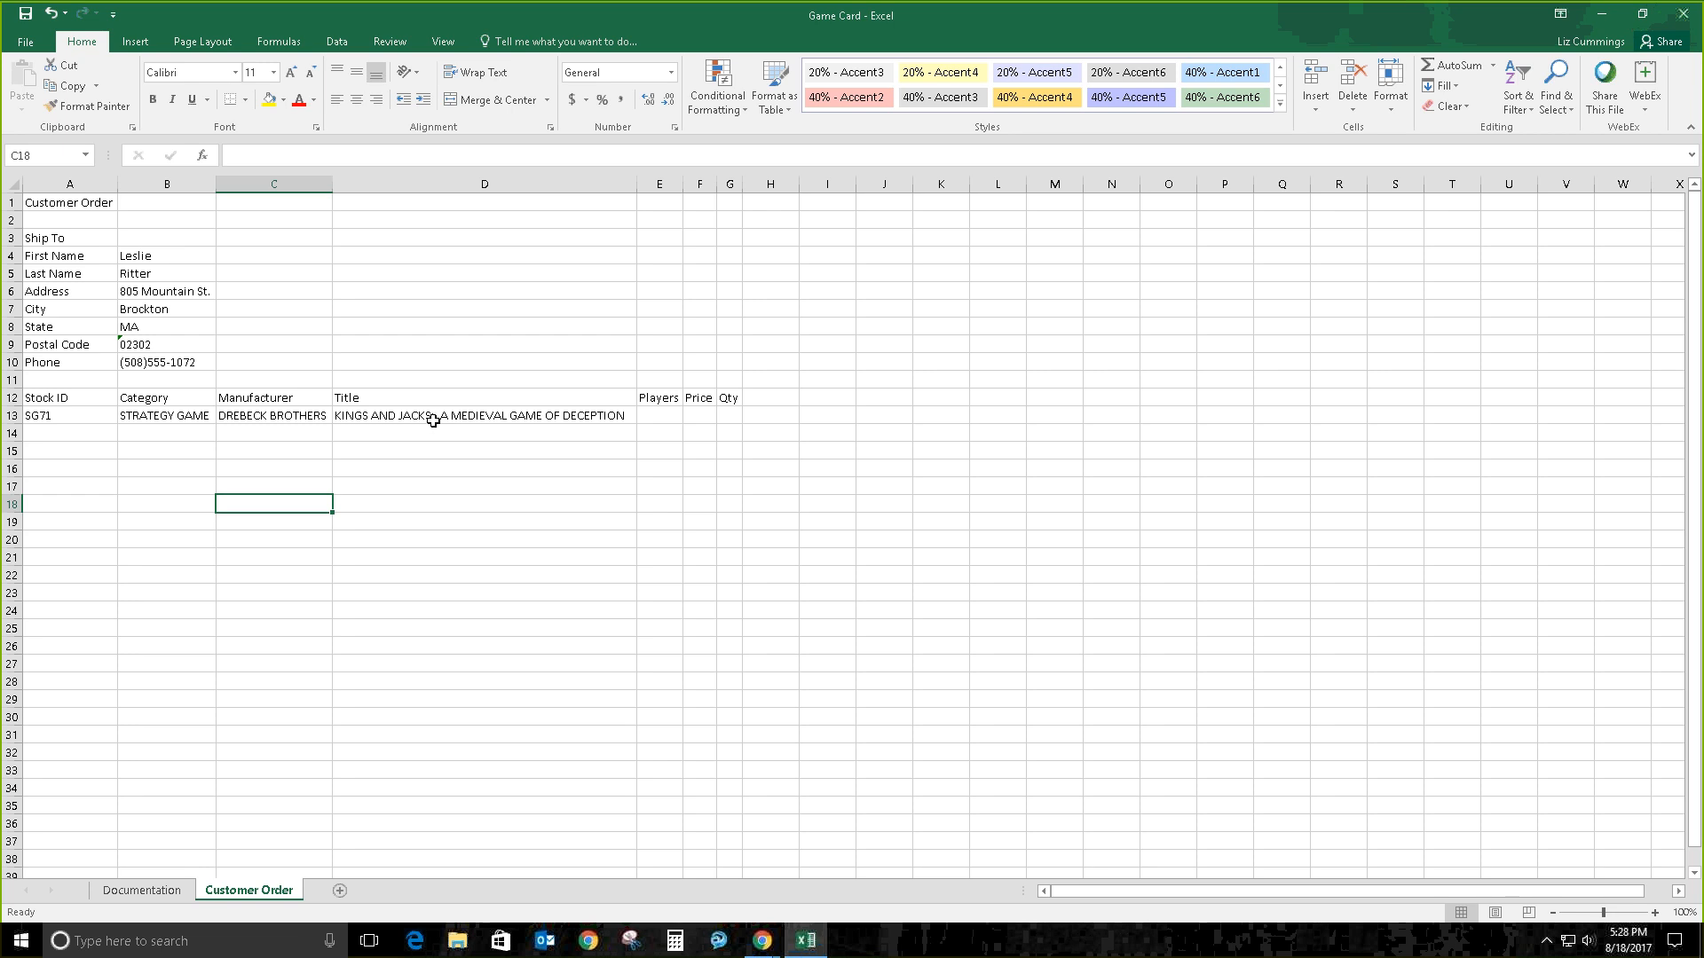
pyautogui.click(10, 180)
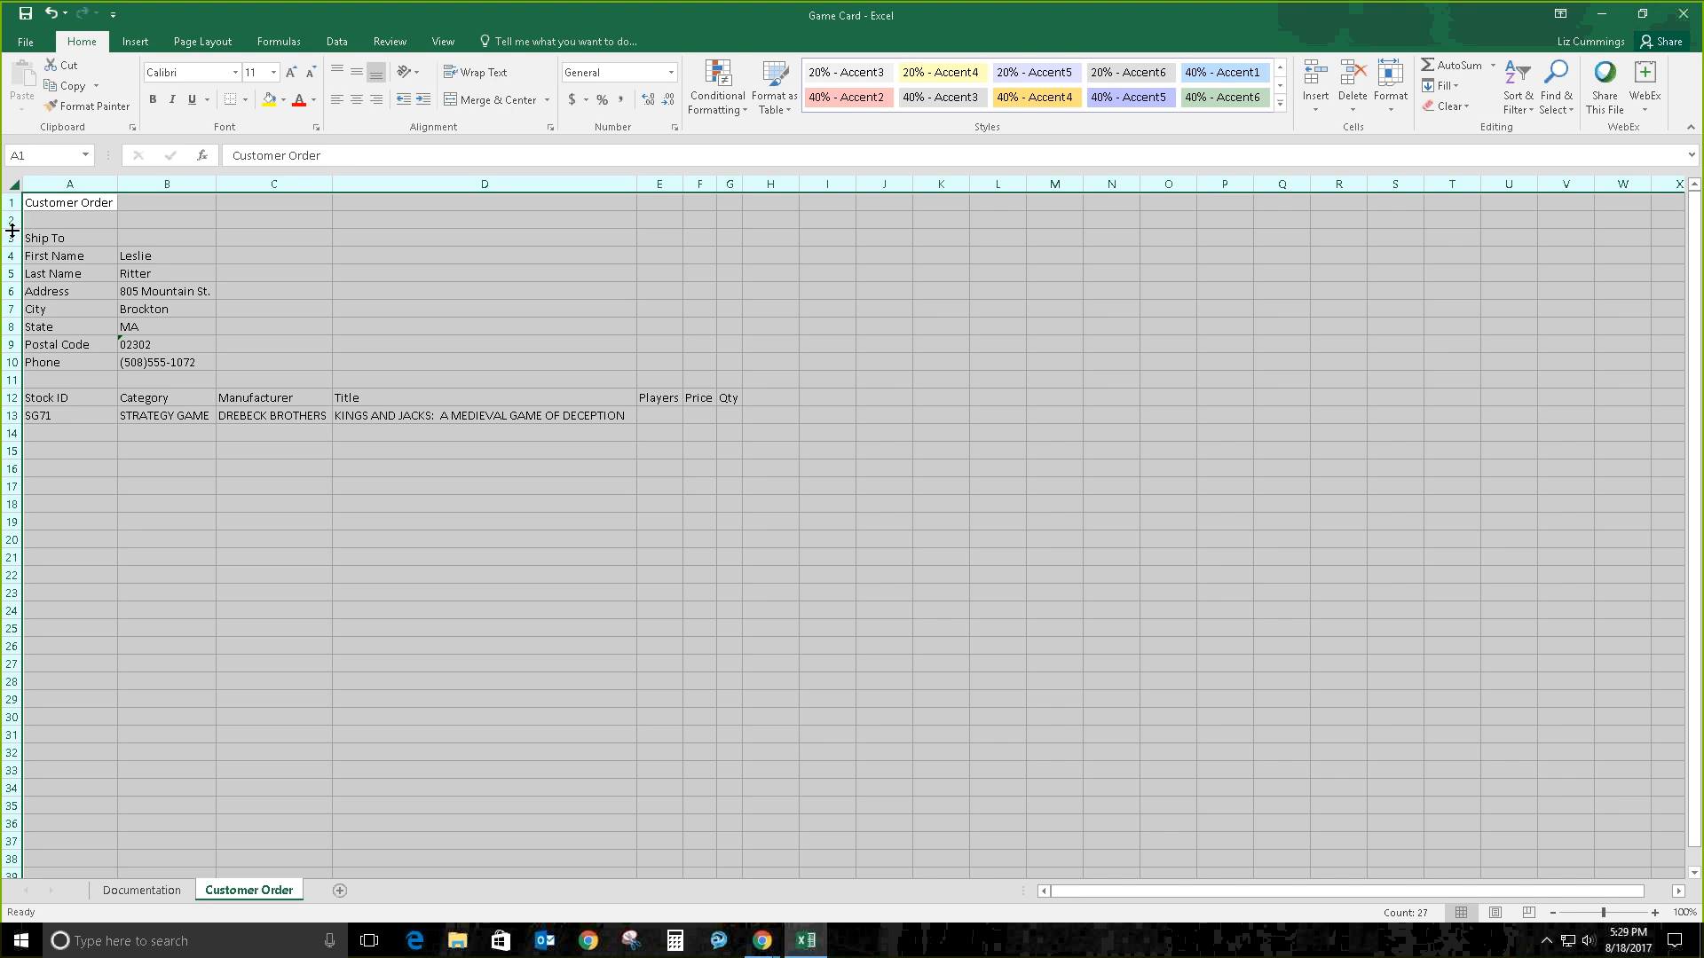
pyautogui.moveTo(13, 229); pyautogui.dragTo(12, 228)
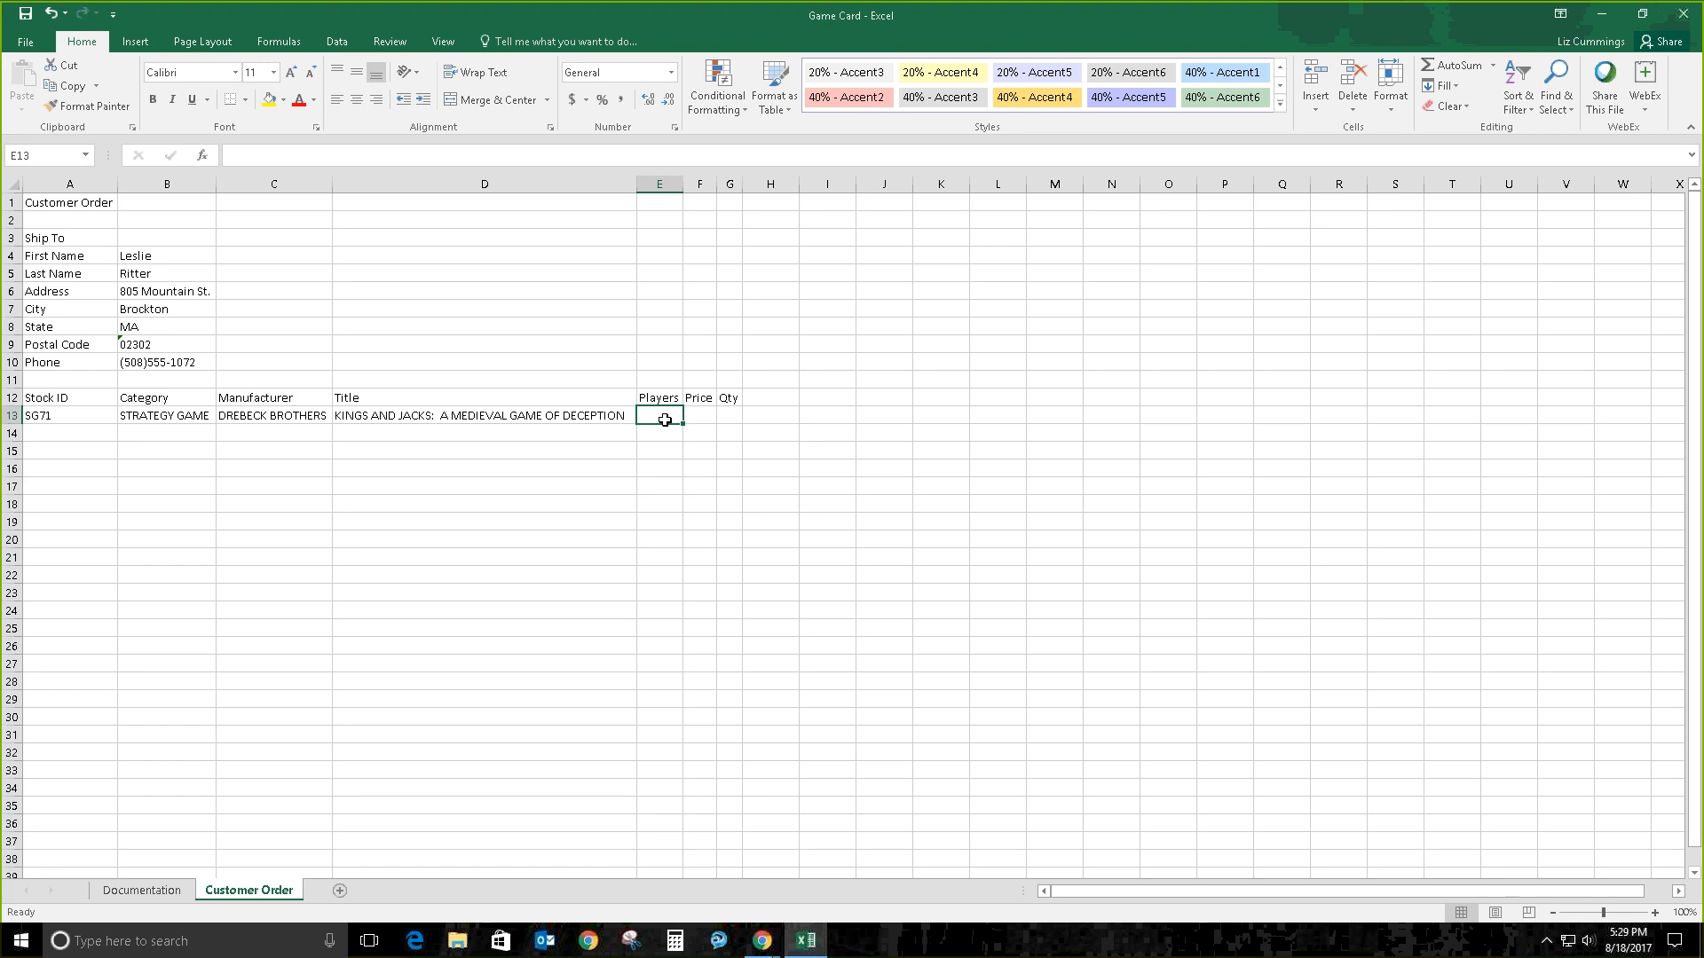
# Step: Enter 4 players, a $39.95 price and quantity 2 in E13:G13
pyautogui.write('4')
pyautogui.press('Tab')
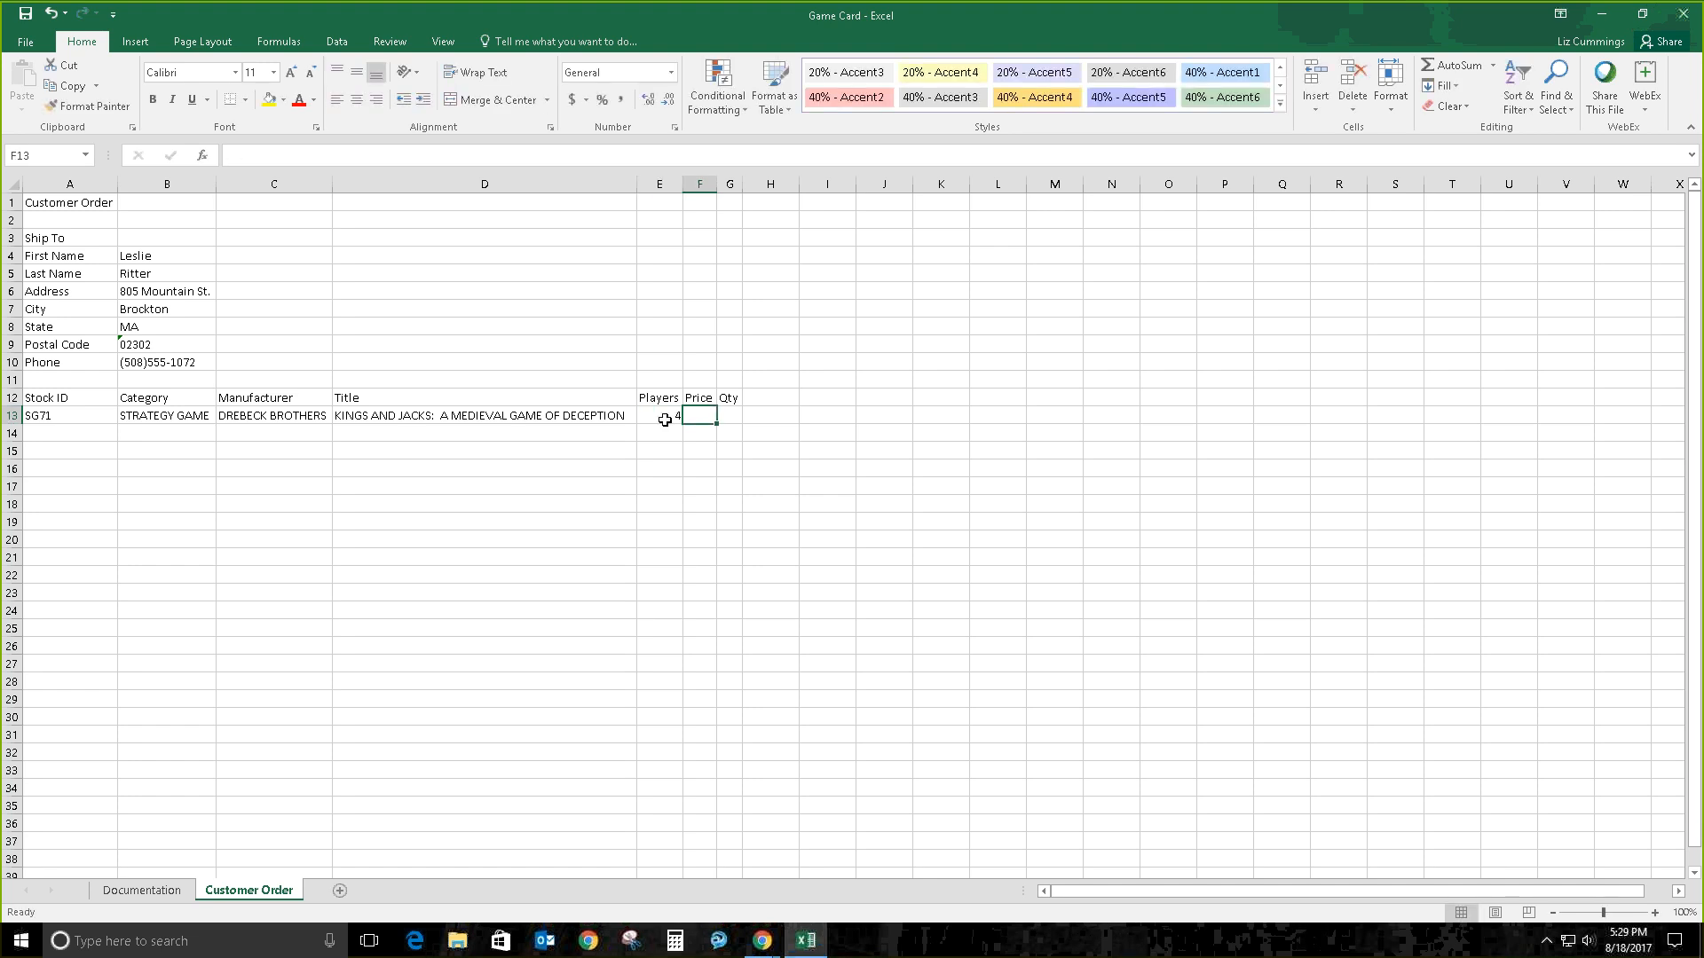
pyautogui.write('39.95')
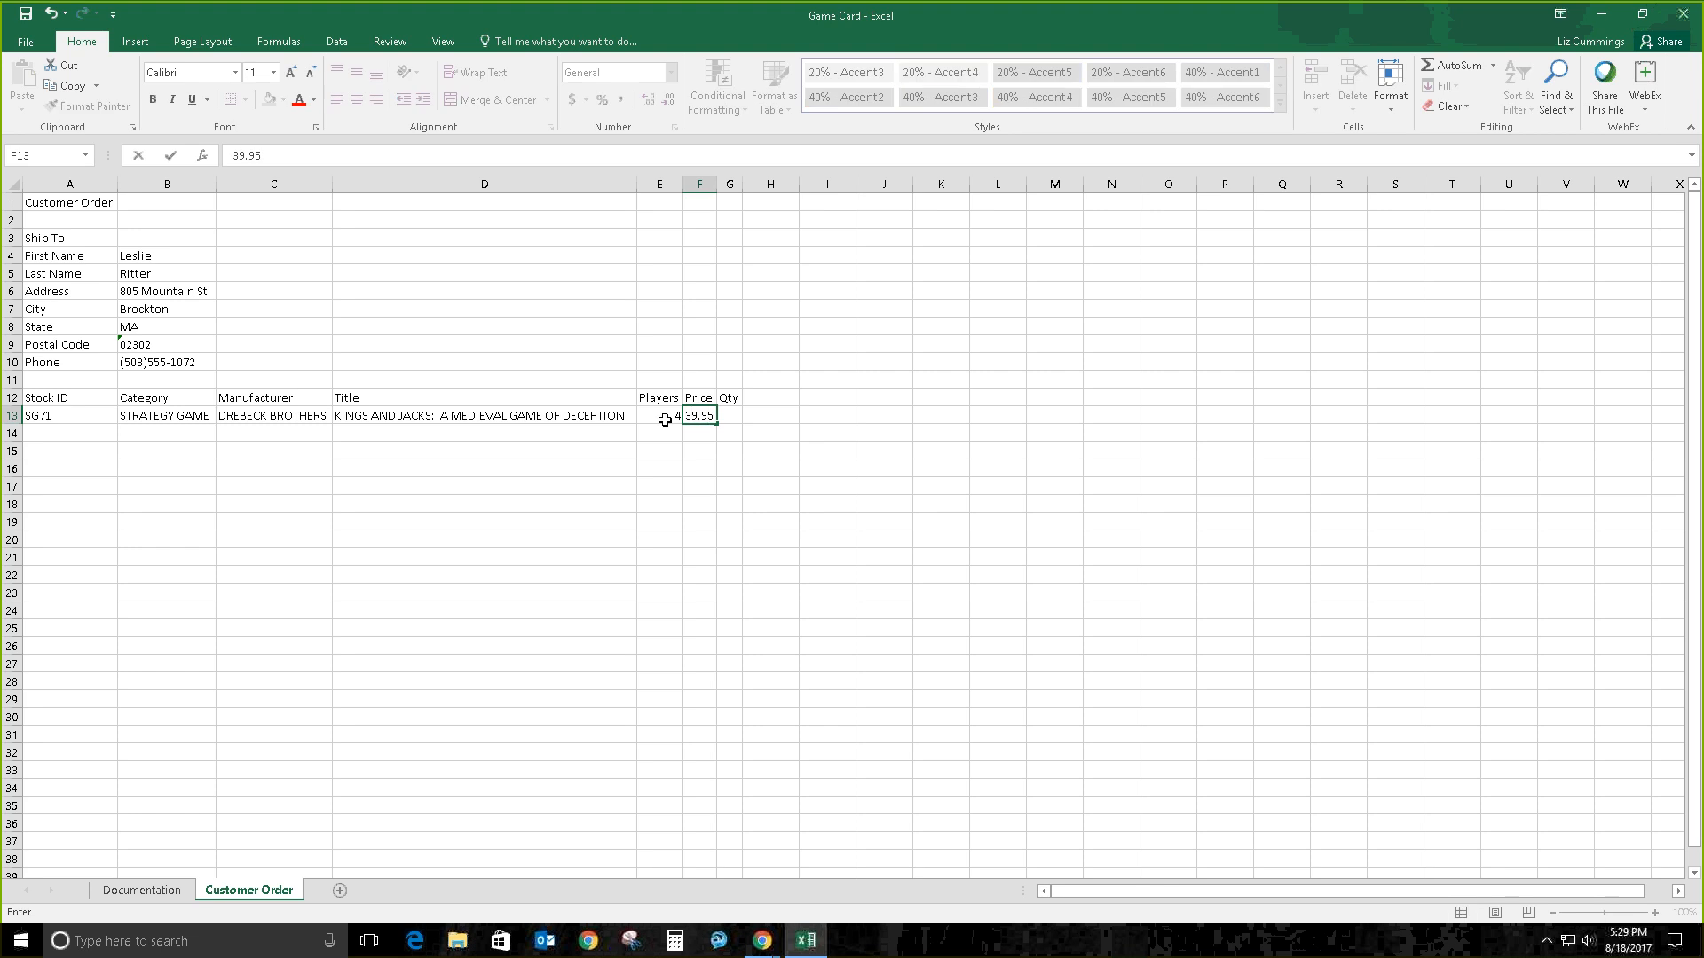
pyautogui.click(234, 156)
pyautogui.write('$')
pyautogui.press('Tab')
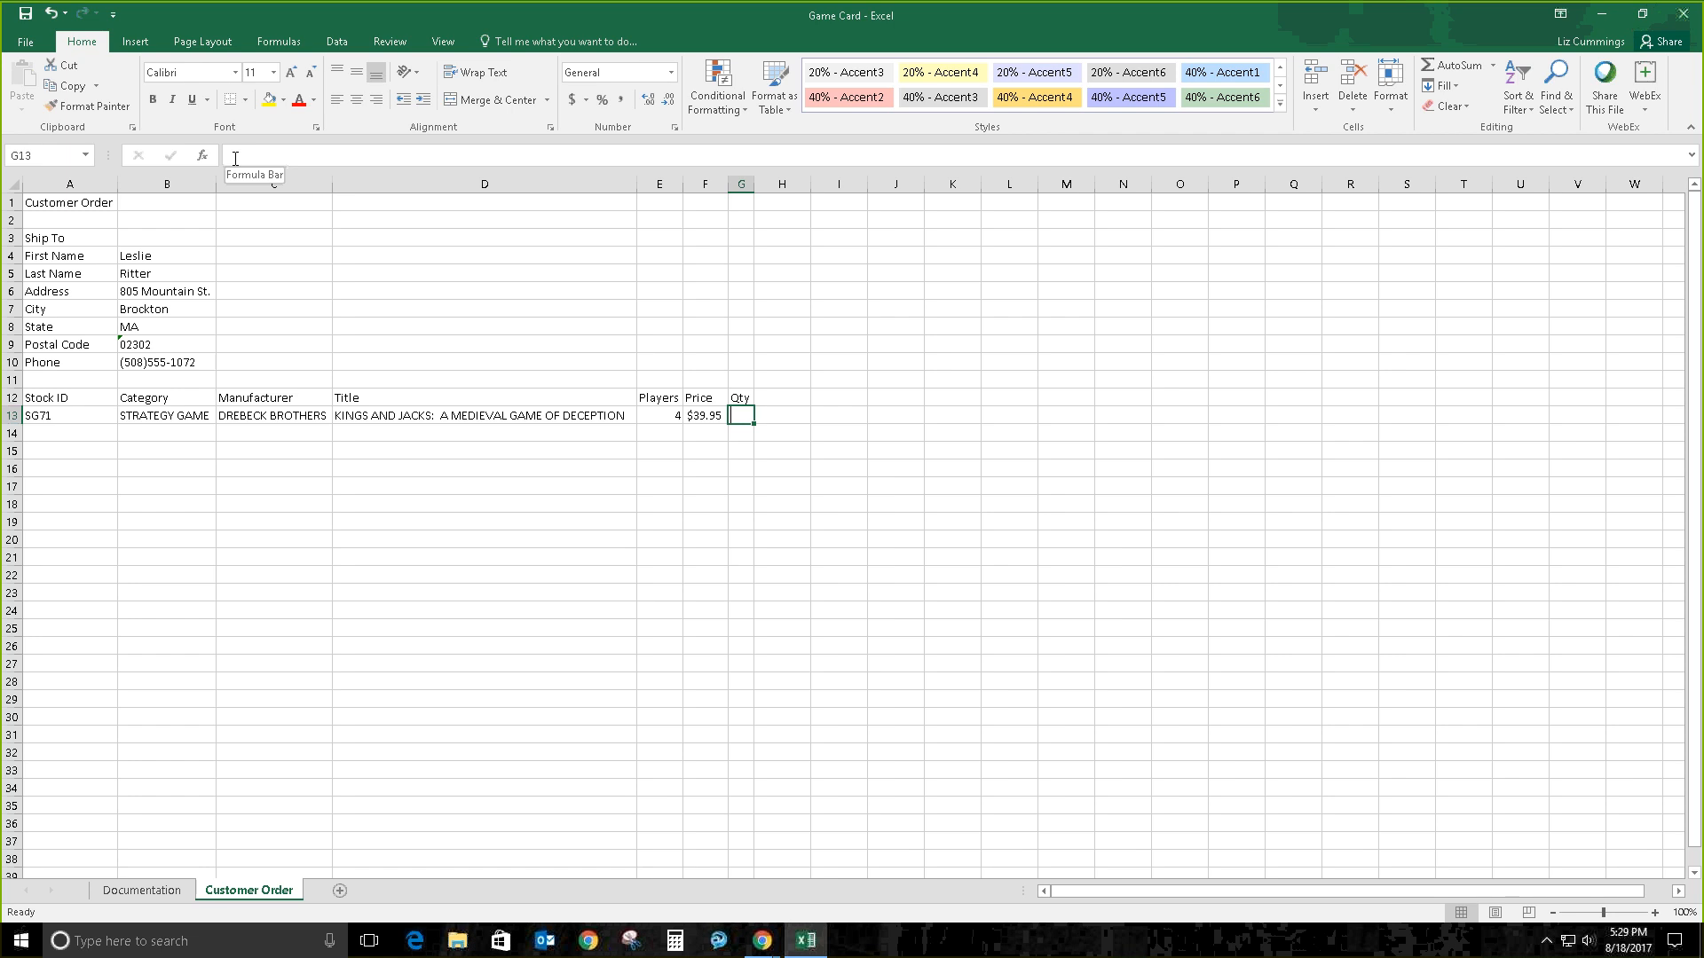
pyautogui.write('2')
pyautogui.press('Return')
# Step: Save the workbook, look over Page Layout and file info, then select C12
pyautogui.click(24, 15)
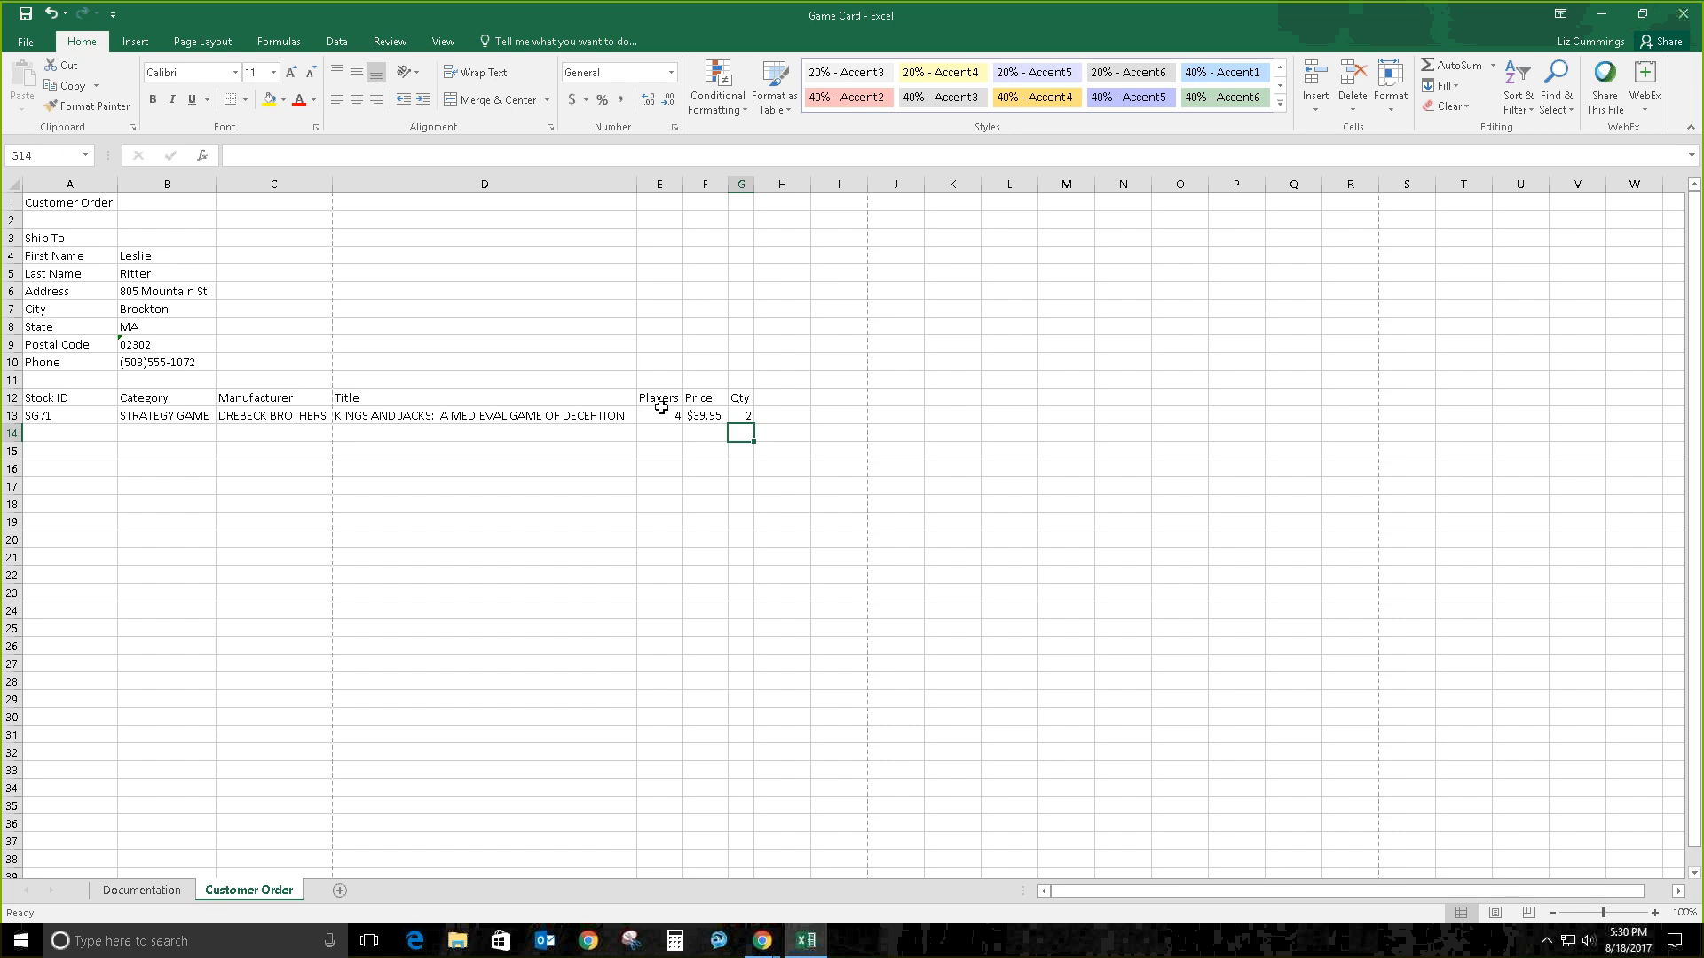
pyautogui.click(12, 180)
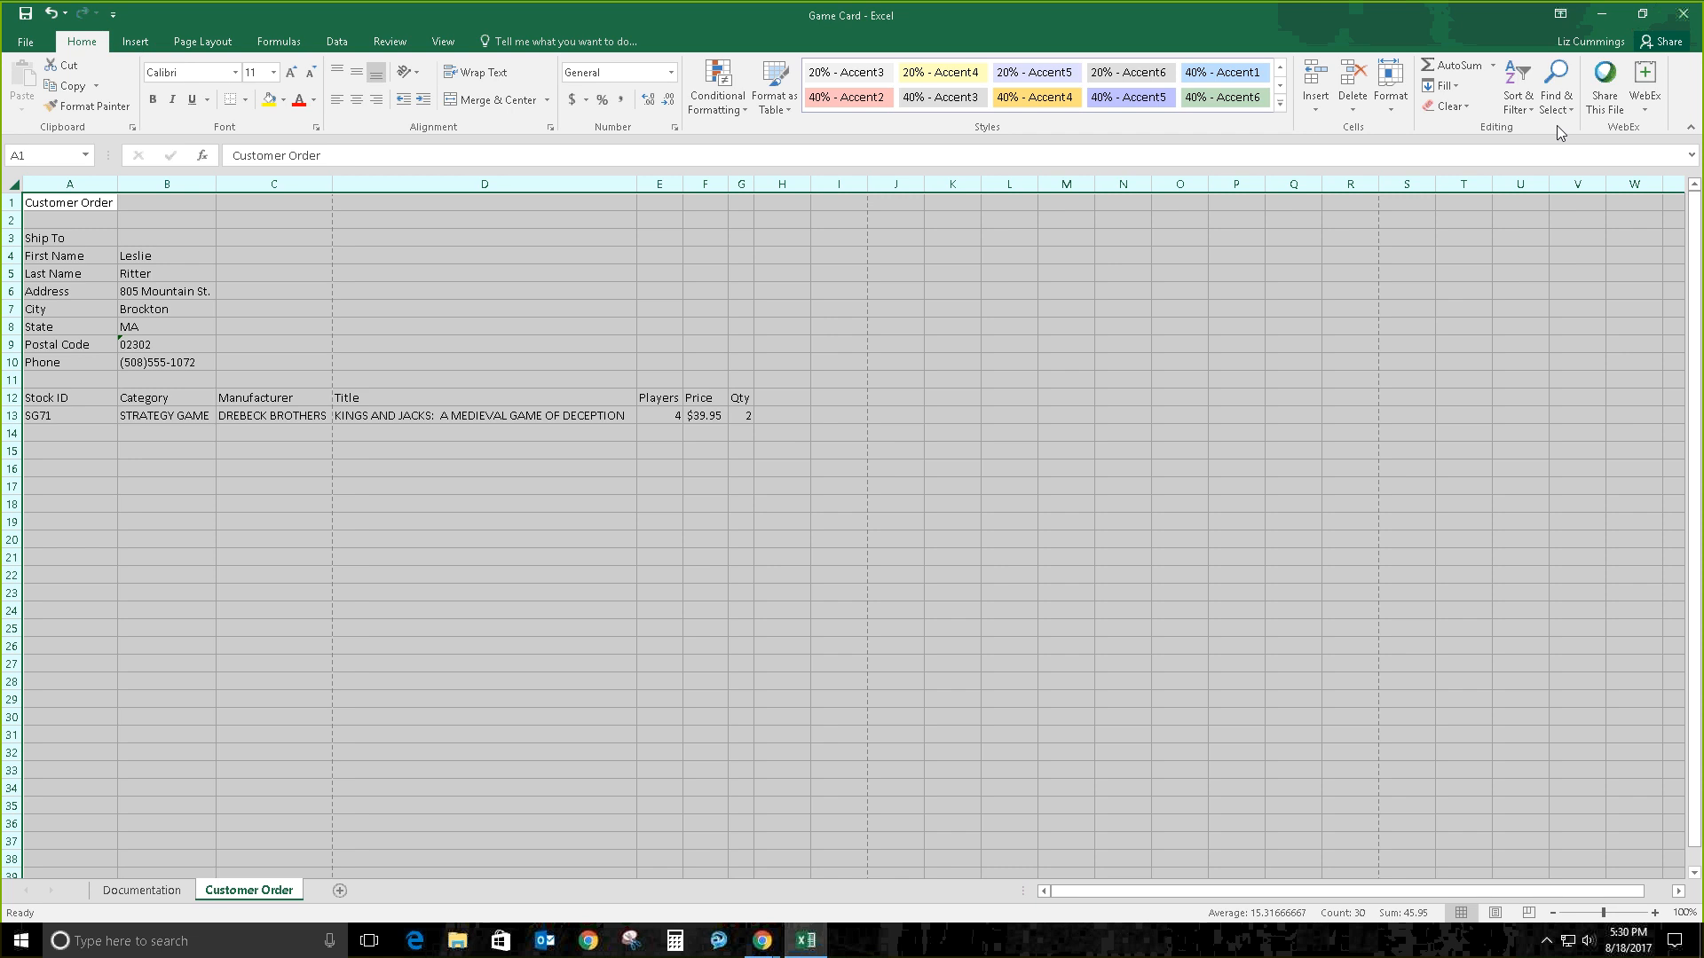
pyautogui.click(185, 45)
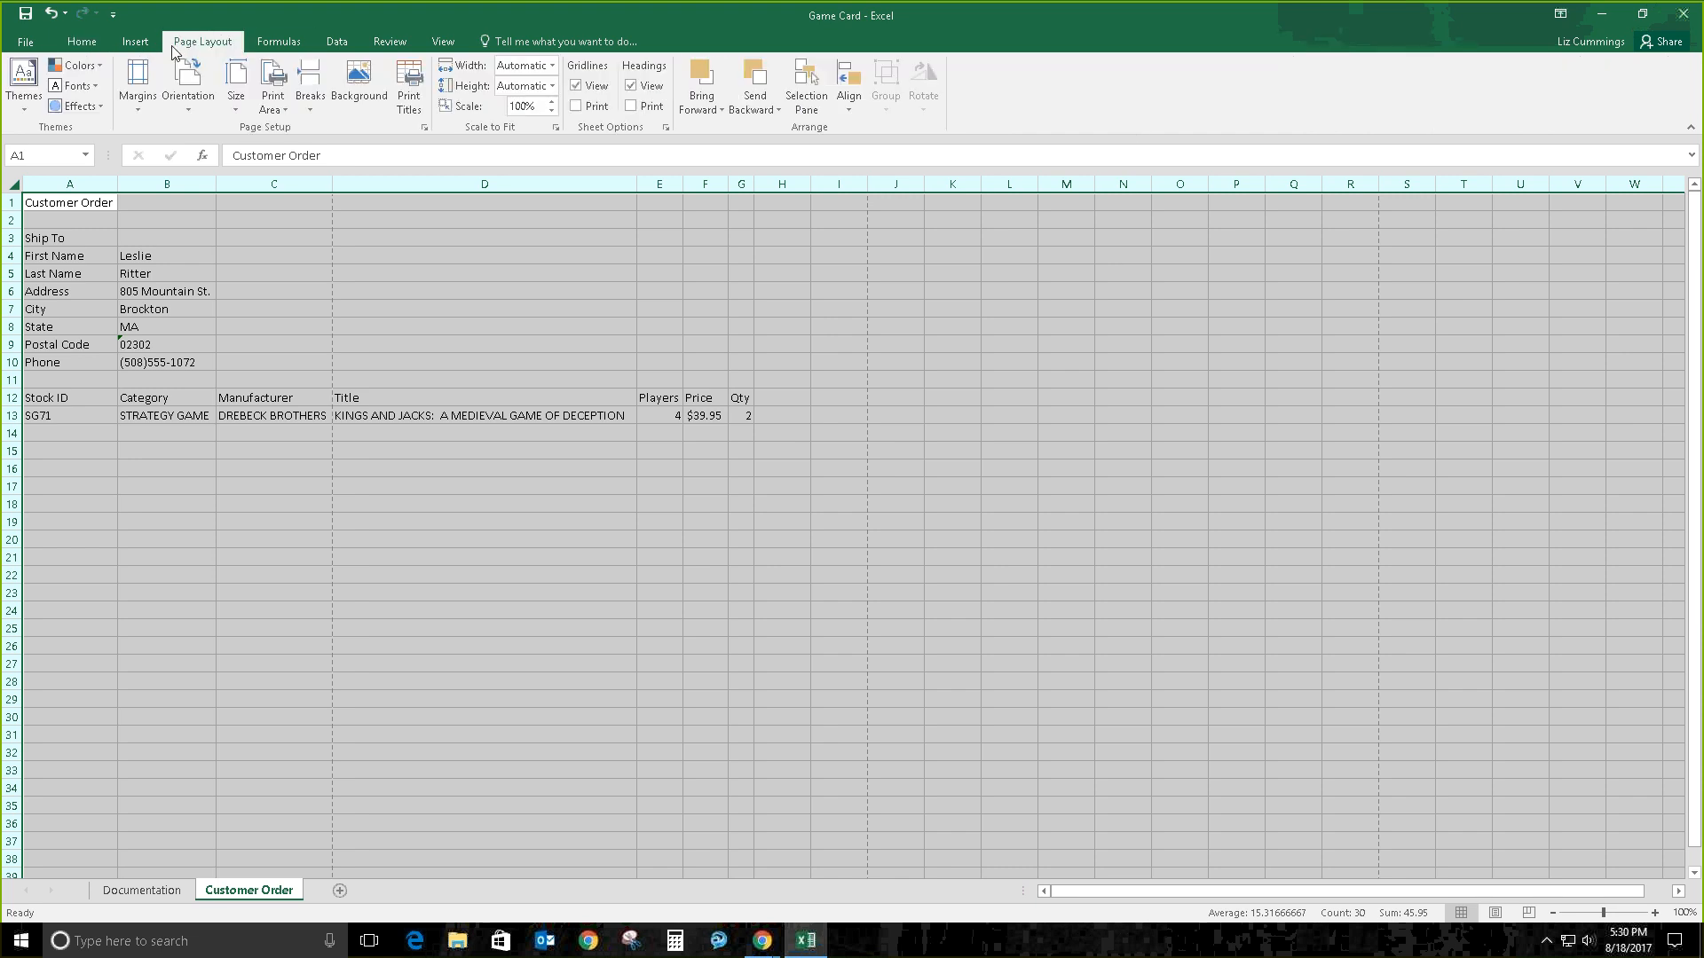
pyautogui.click(82, 46)
pyautogui.click(27, 42)
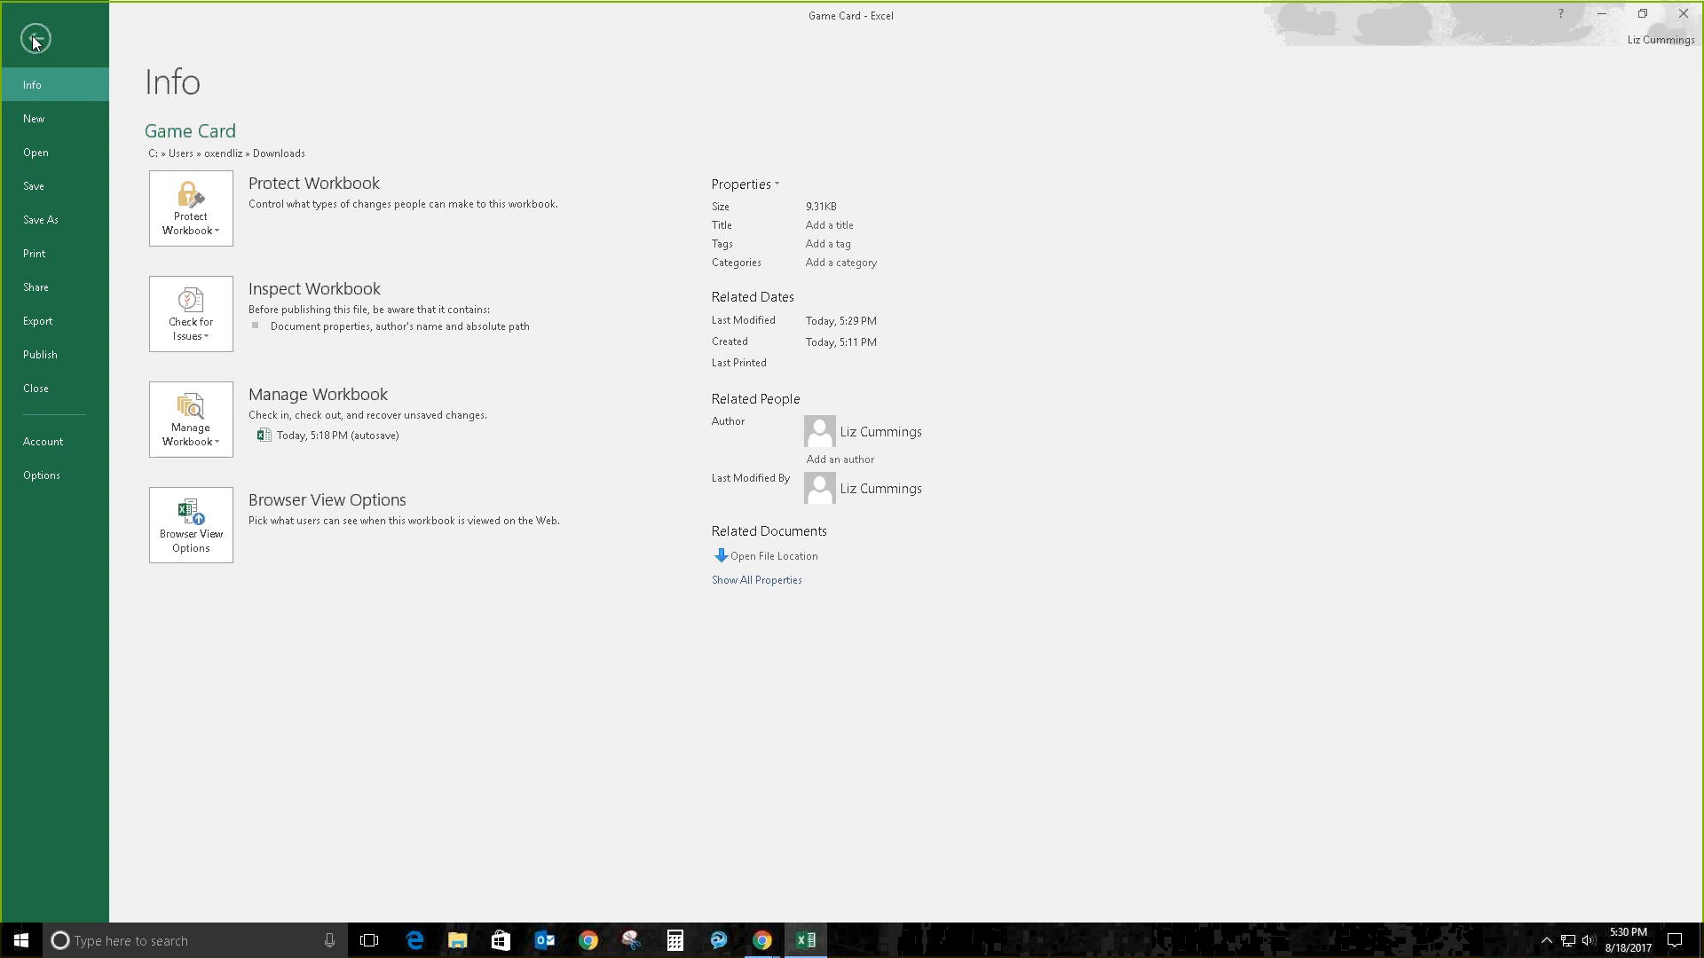
pyautogui.click(35, 38)
pyautogui.click(277, 399)
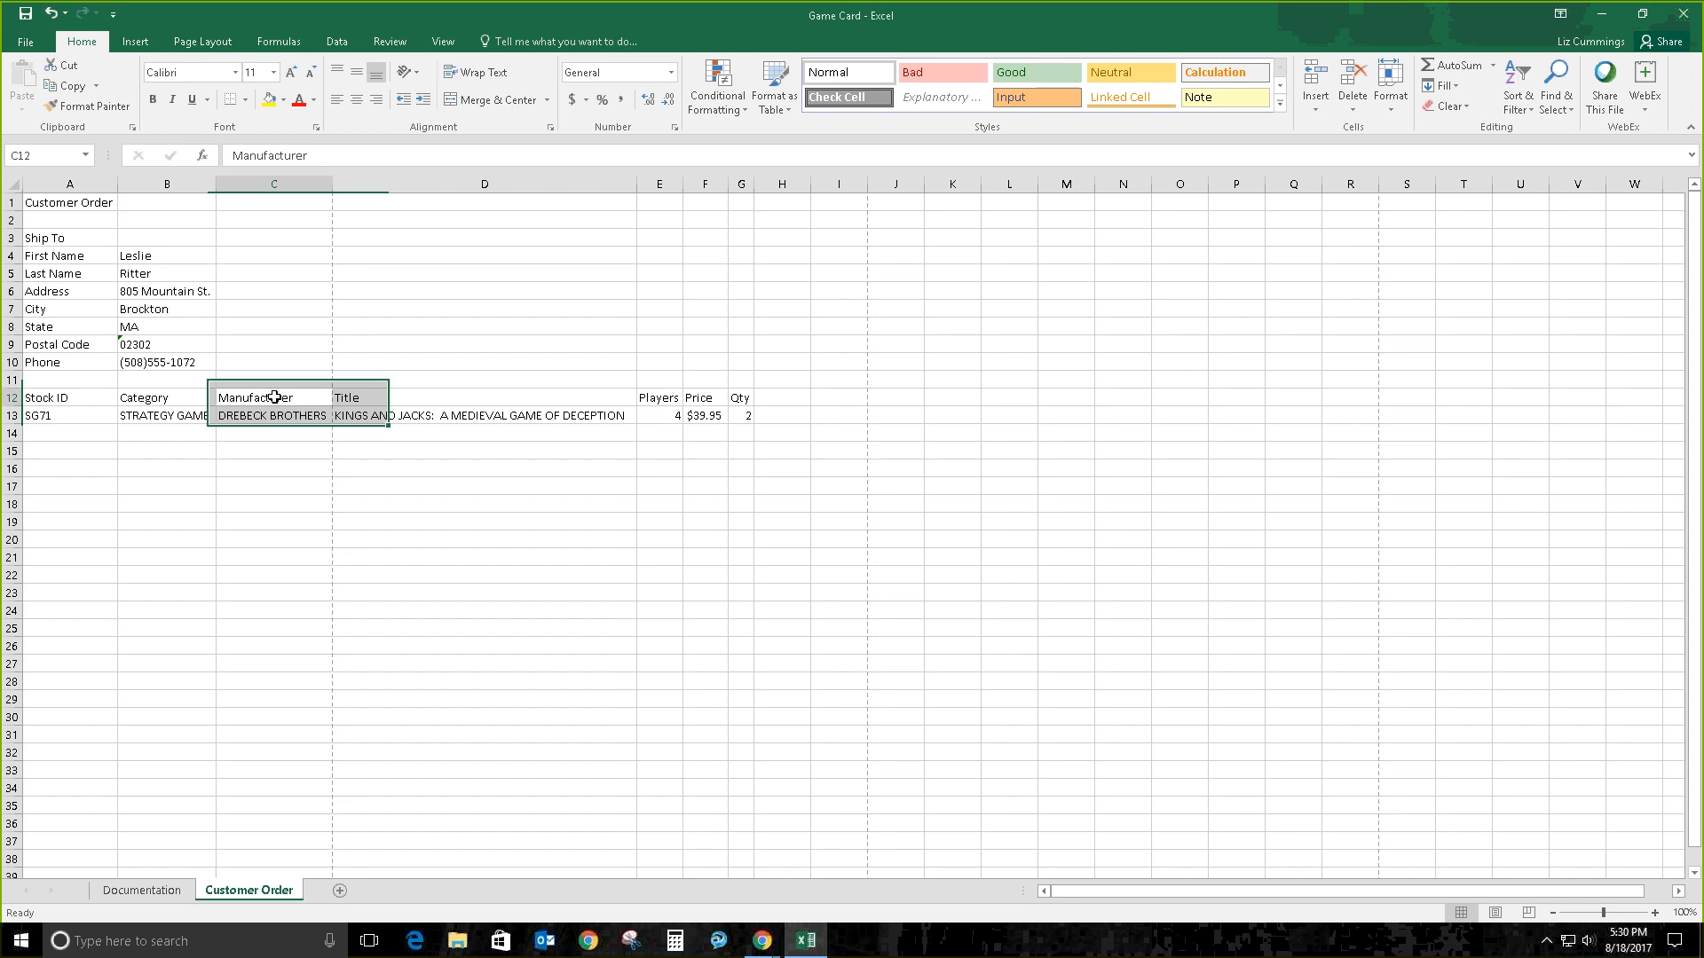
pyautogui.rightClick(279, 402)
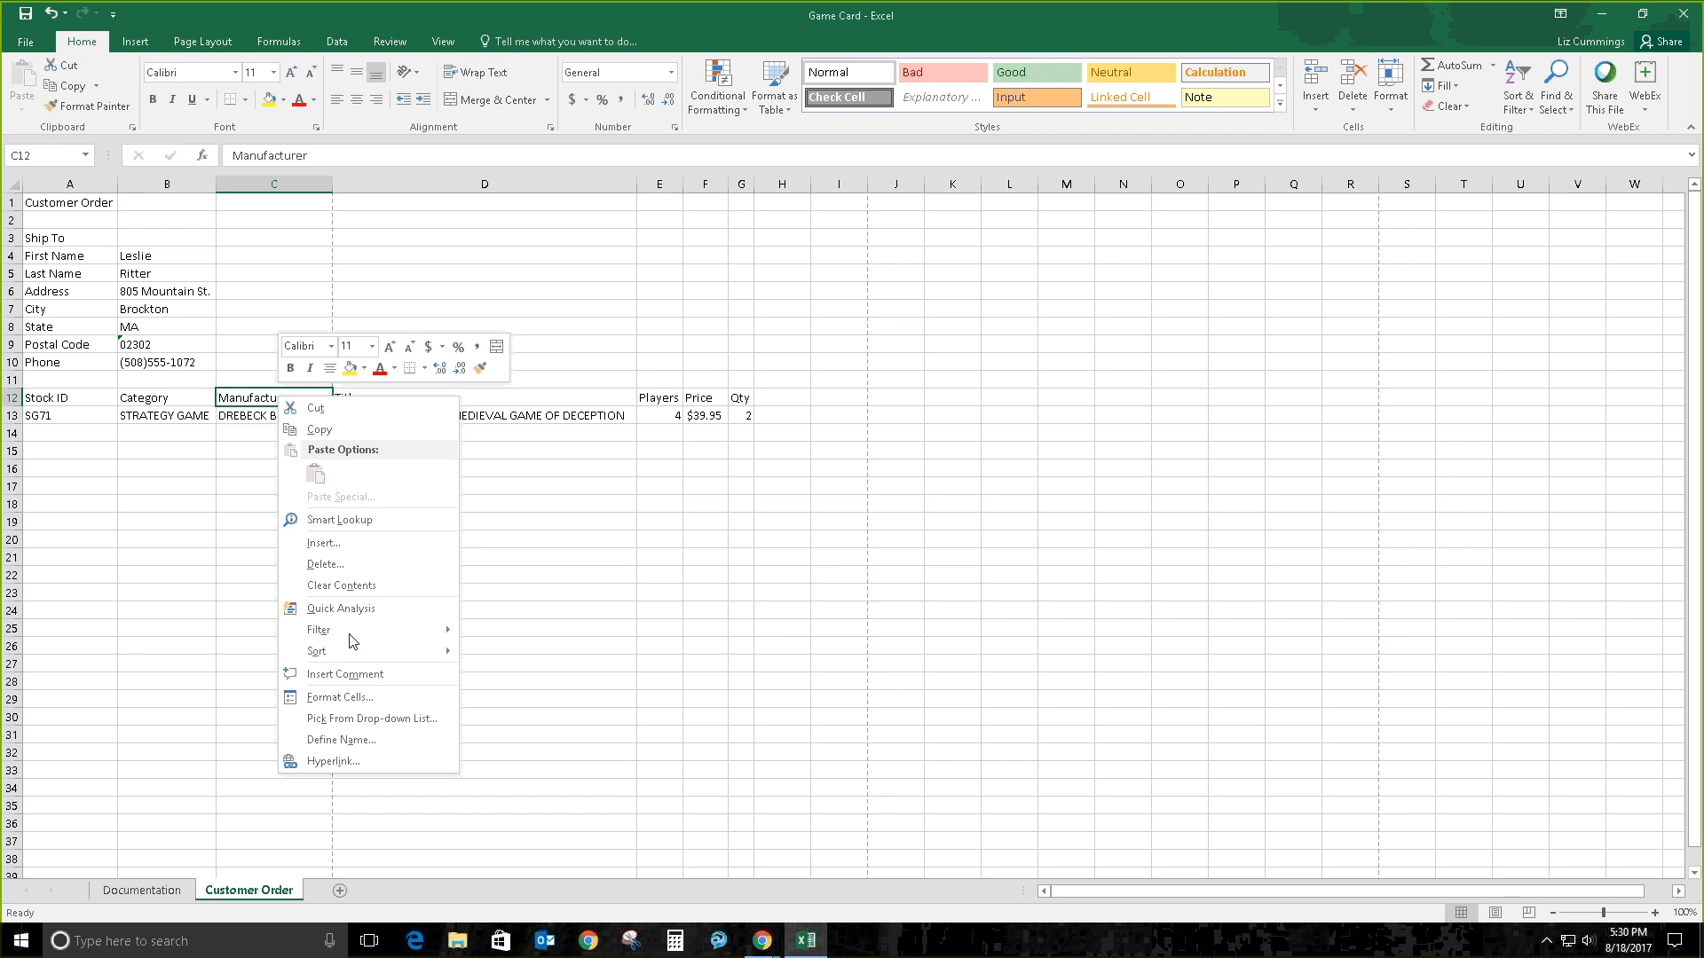
pyautogui.click(351, 697)
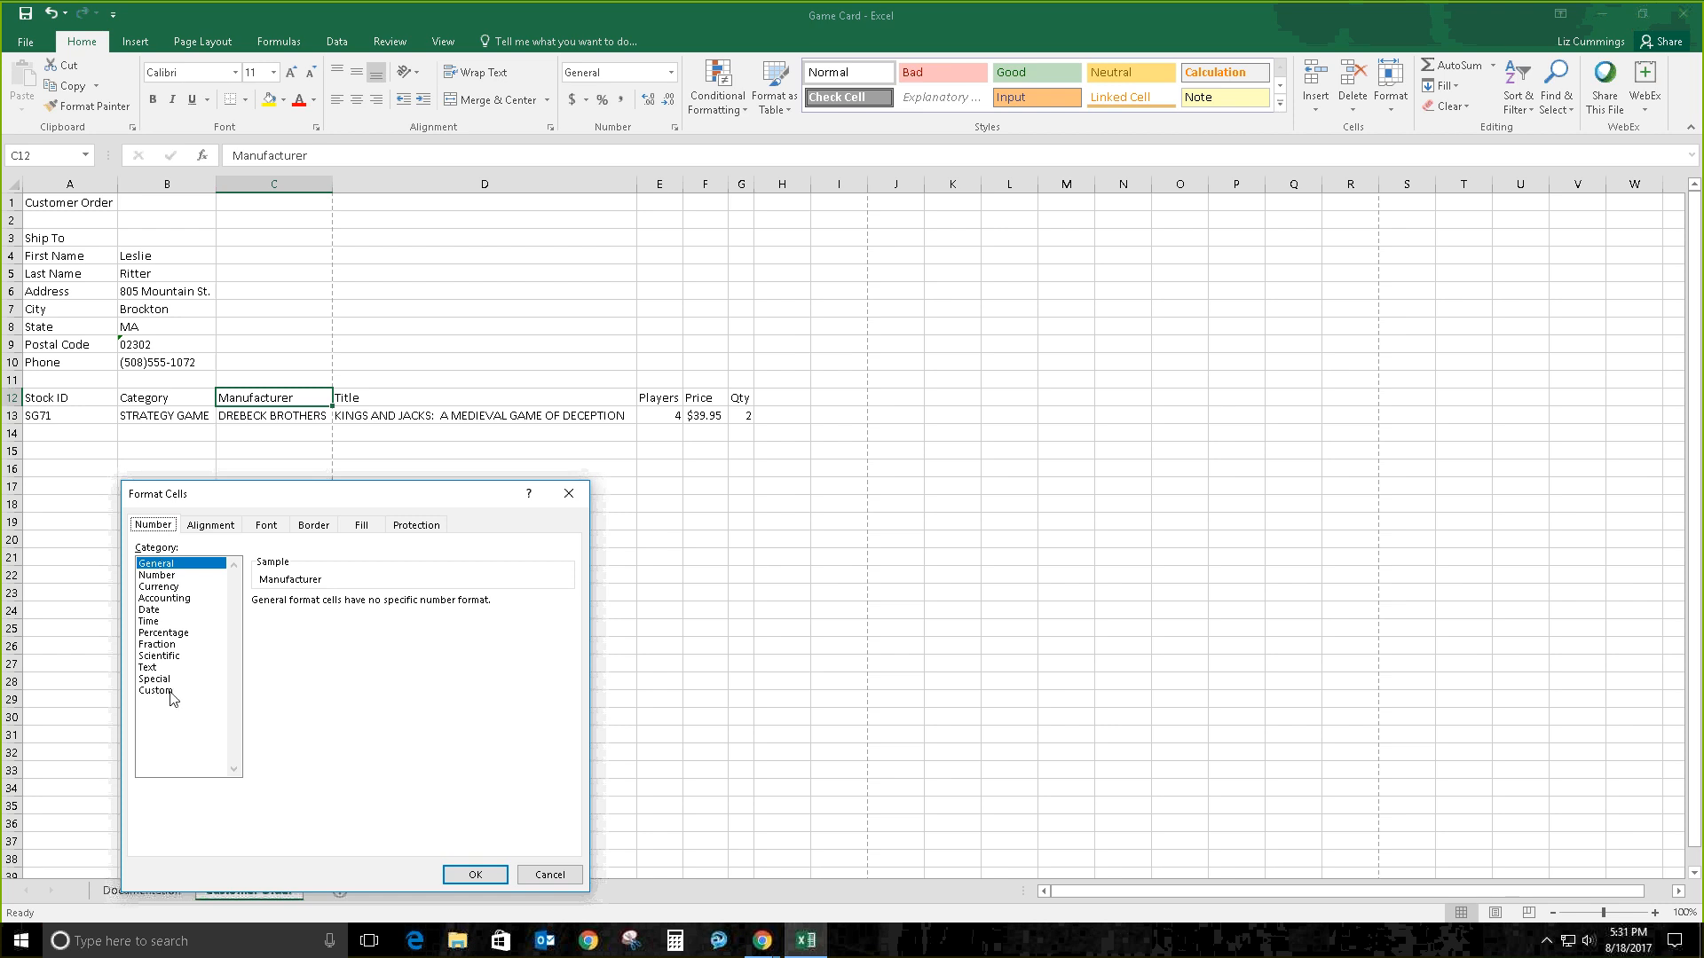
pyautogui.click(217, 529)
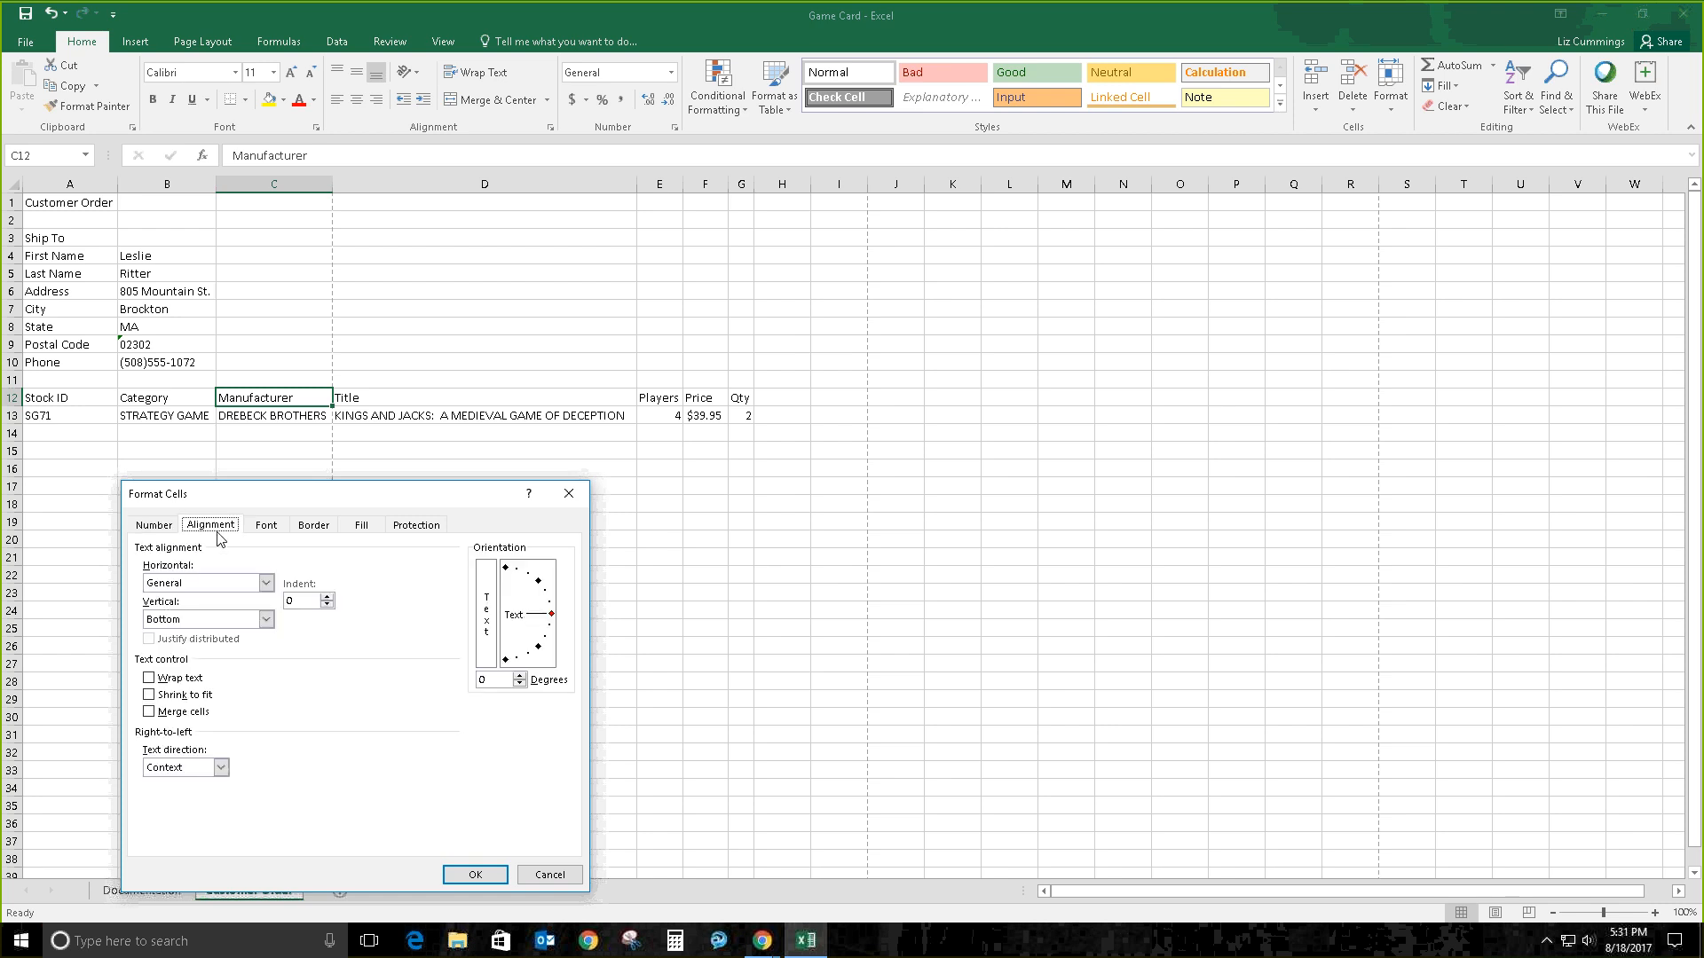
pyautogui.click(267, 527)
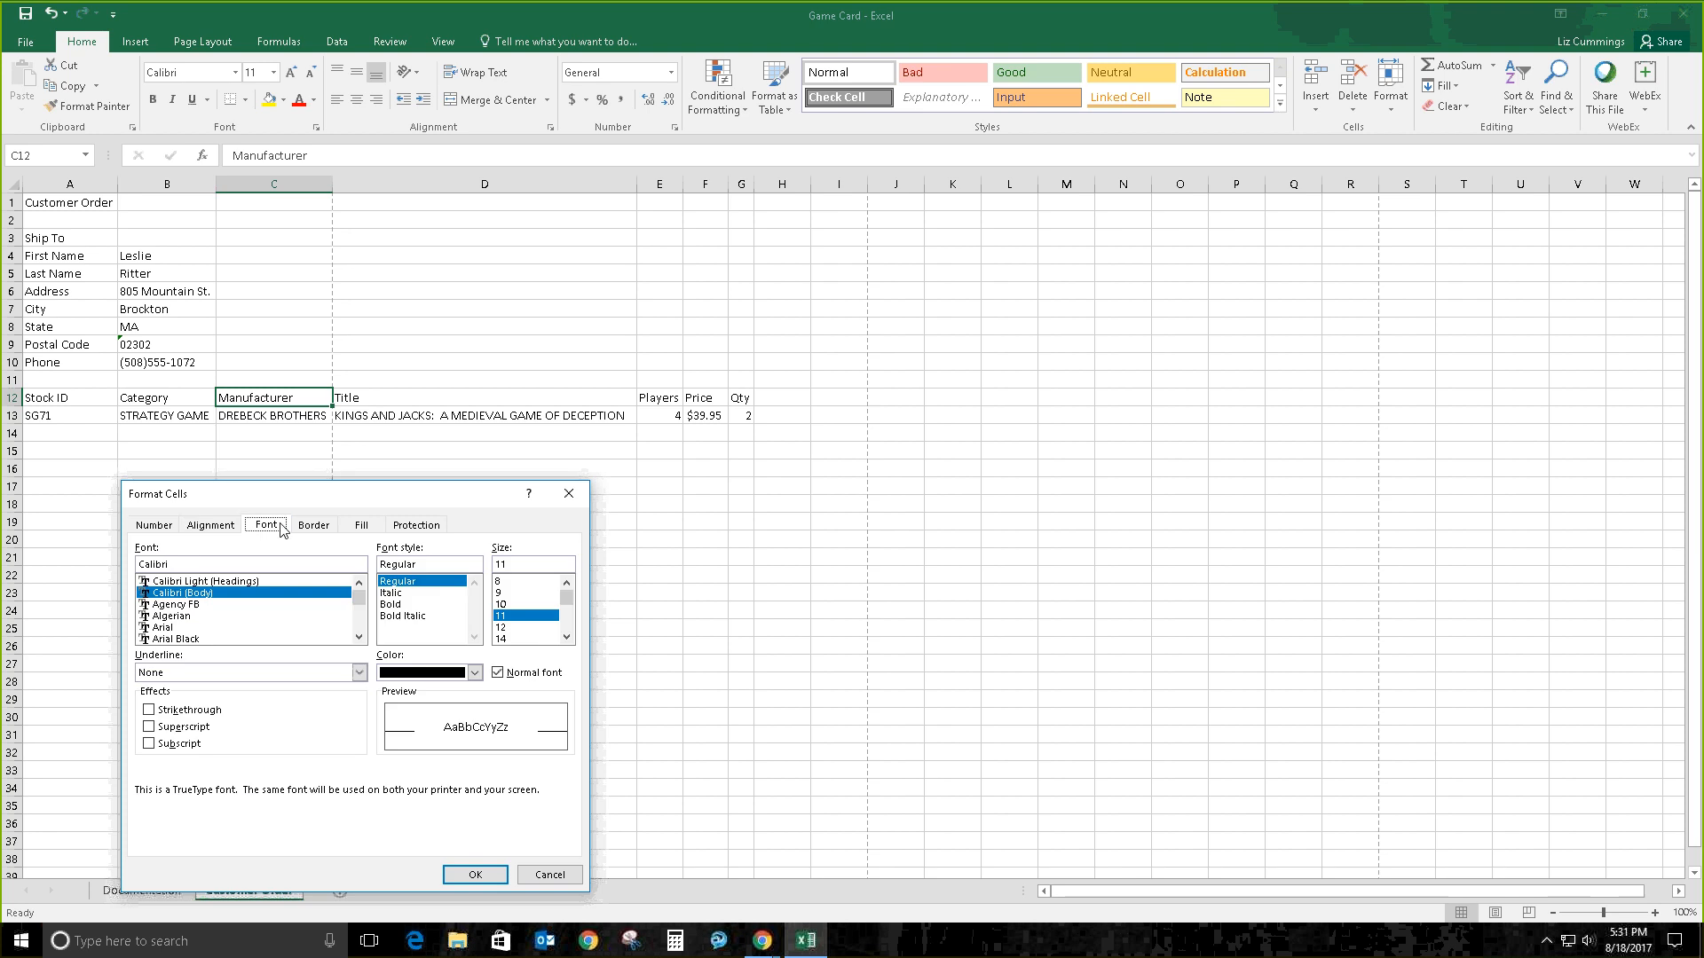
pyautogui.click(303, 529)
pyautogui.click(361, 526)
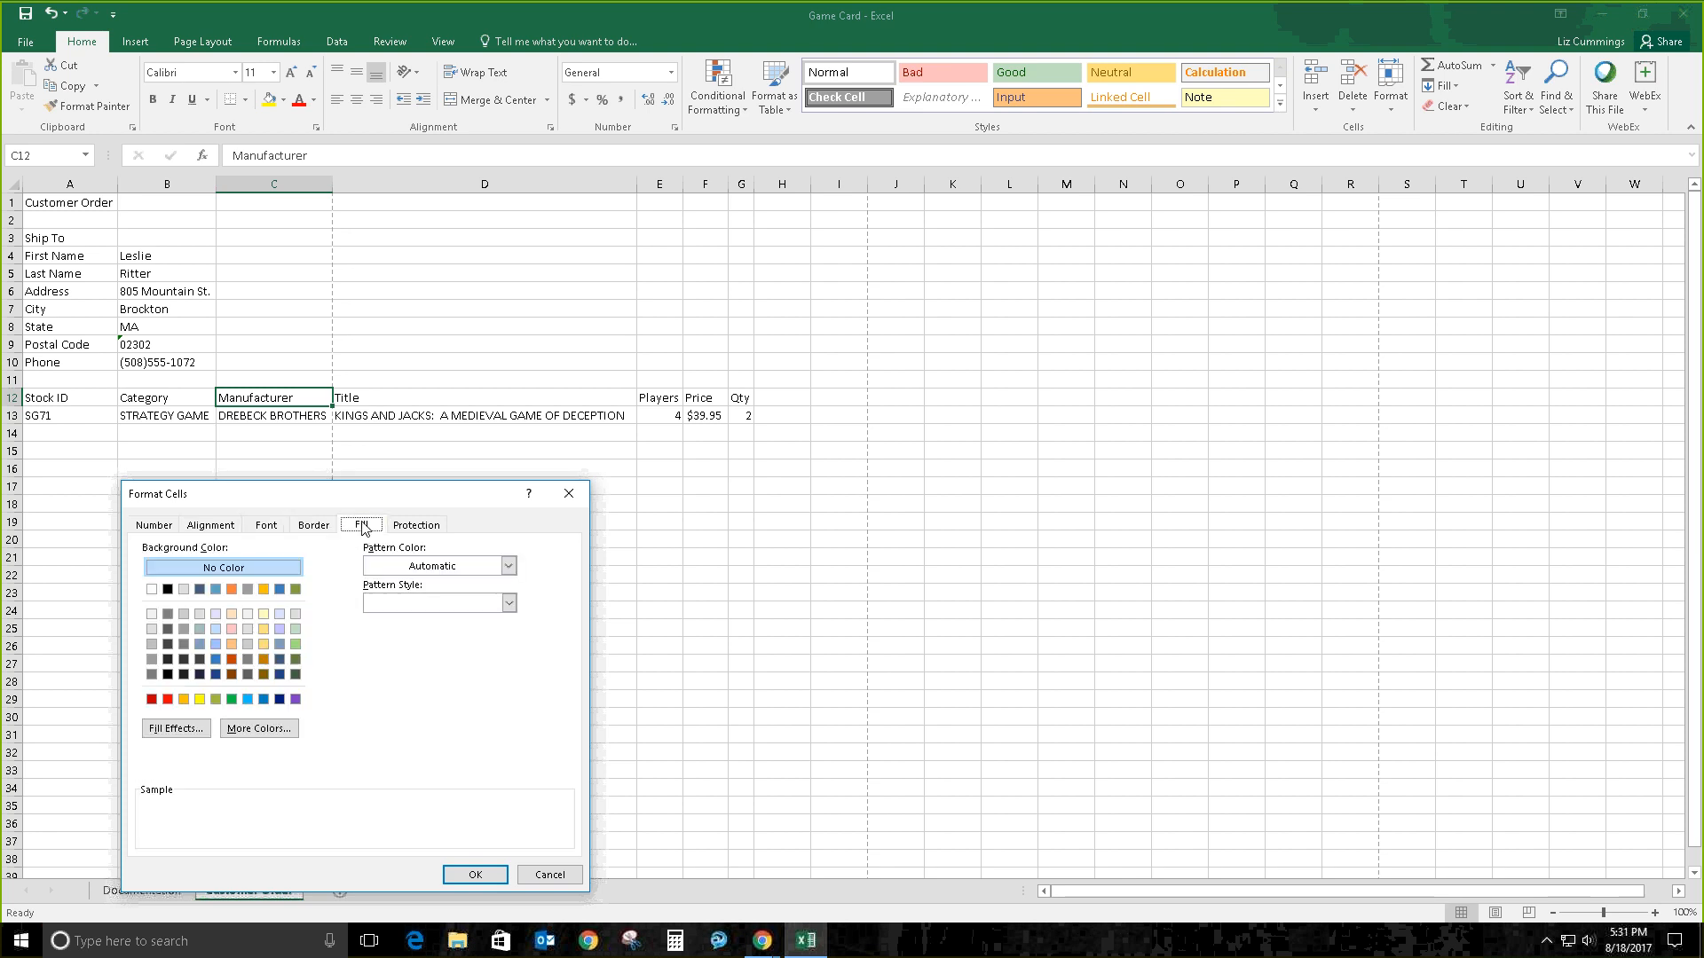
pyautogui.click(419, 529)
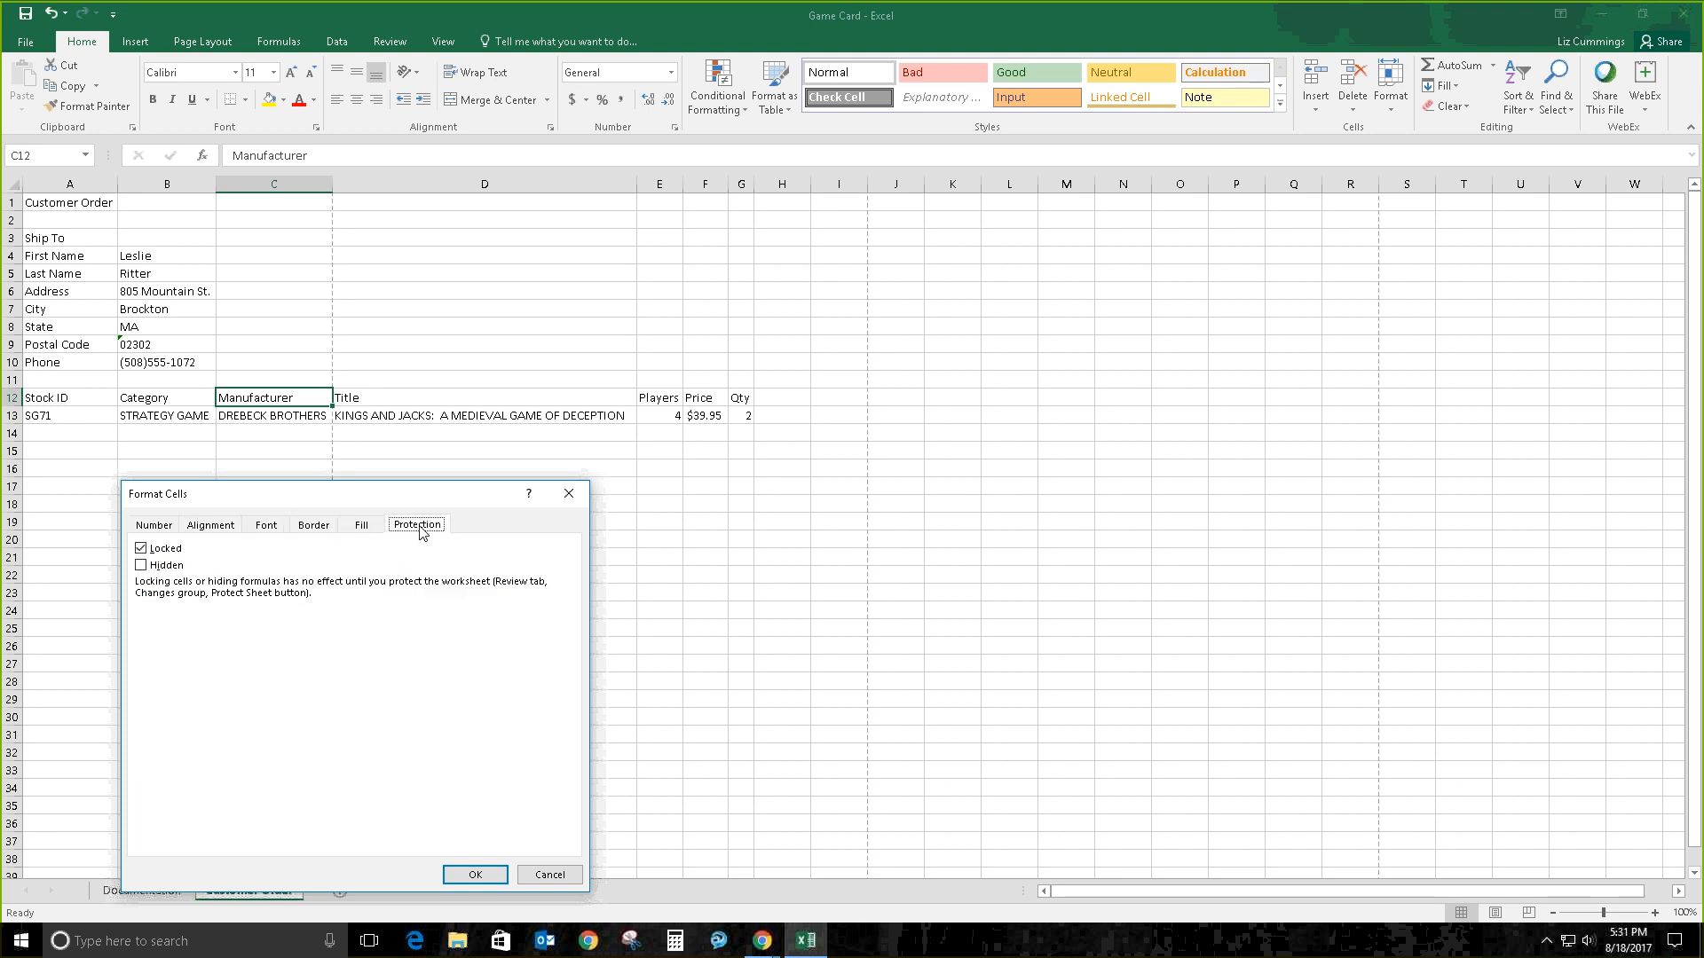
pyautogui.click(556, 874)
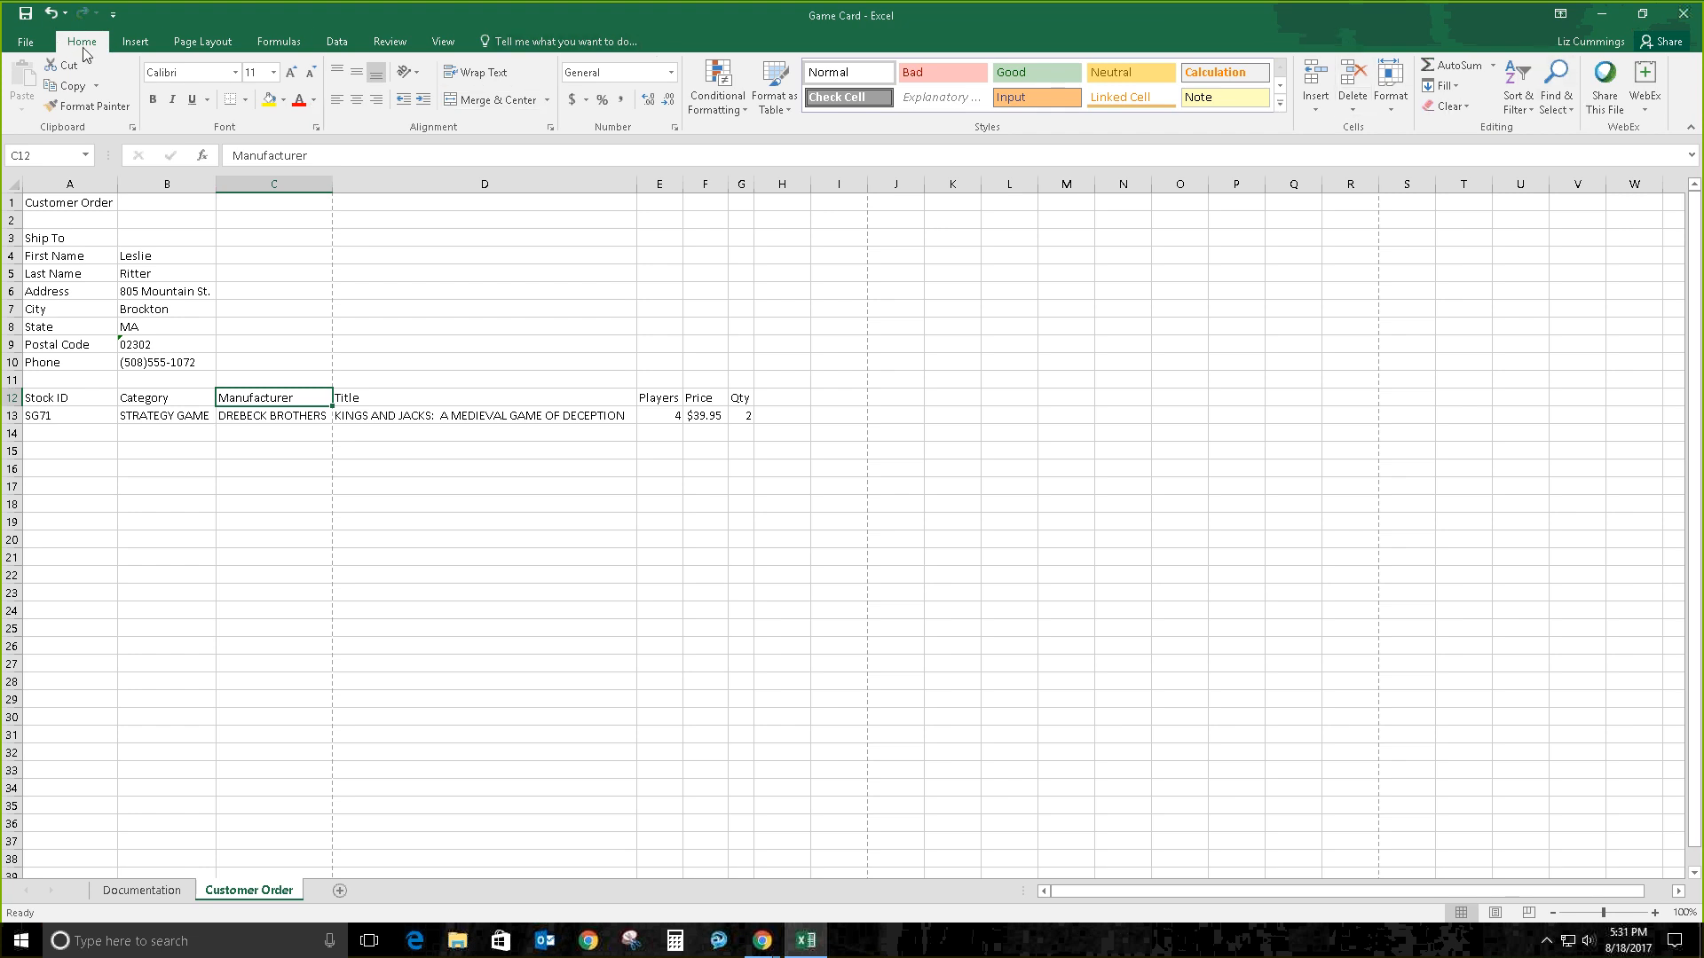
# Step: Open the column width setting for column C and close it unchanged
pyautogui.rightClick(296, 400)
pyautogui.click(1391, 114)
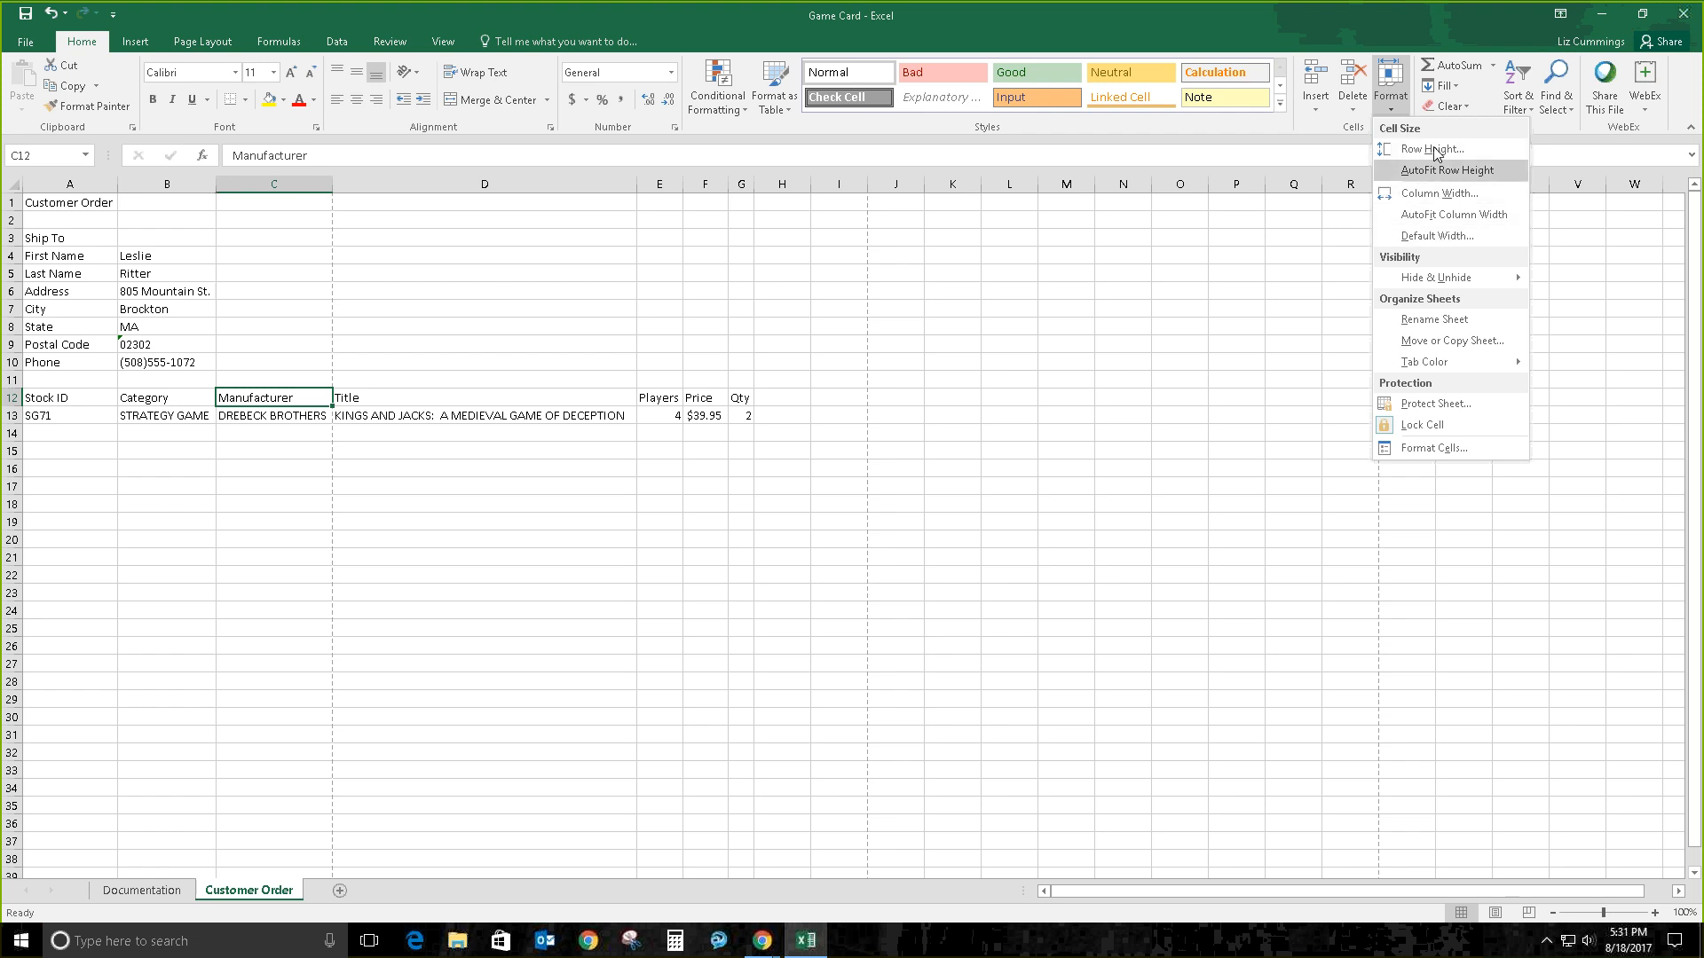
pyautogui.click(1438, 195)
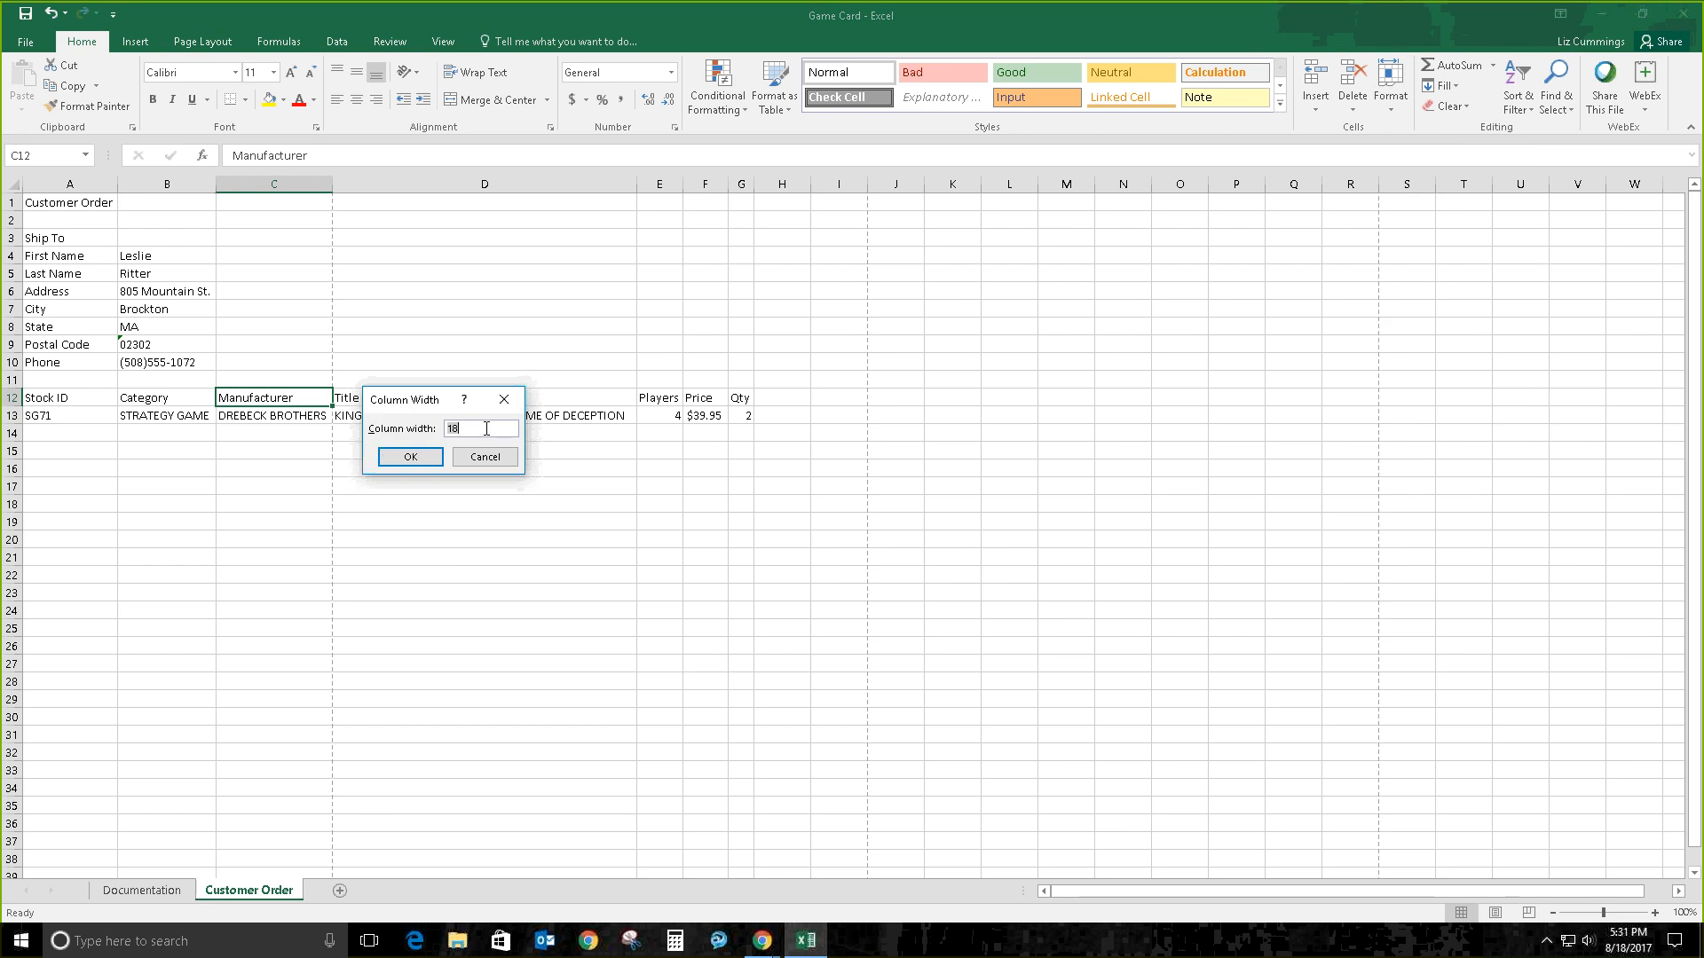
pyautogui.click(490, 456)
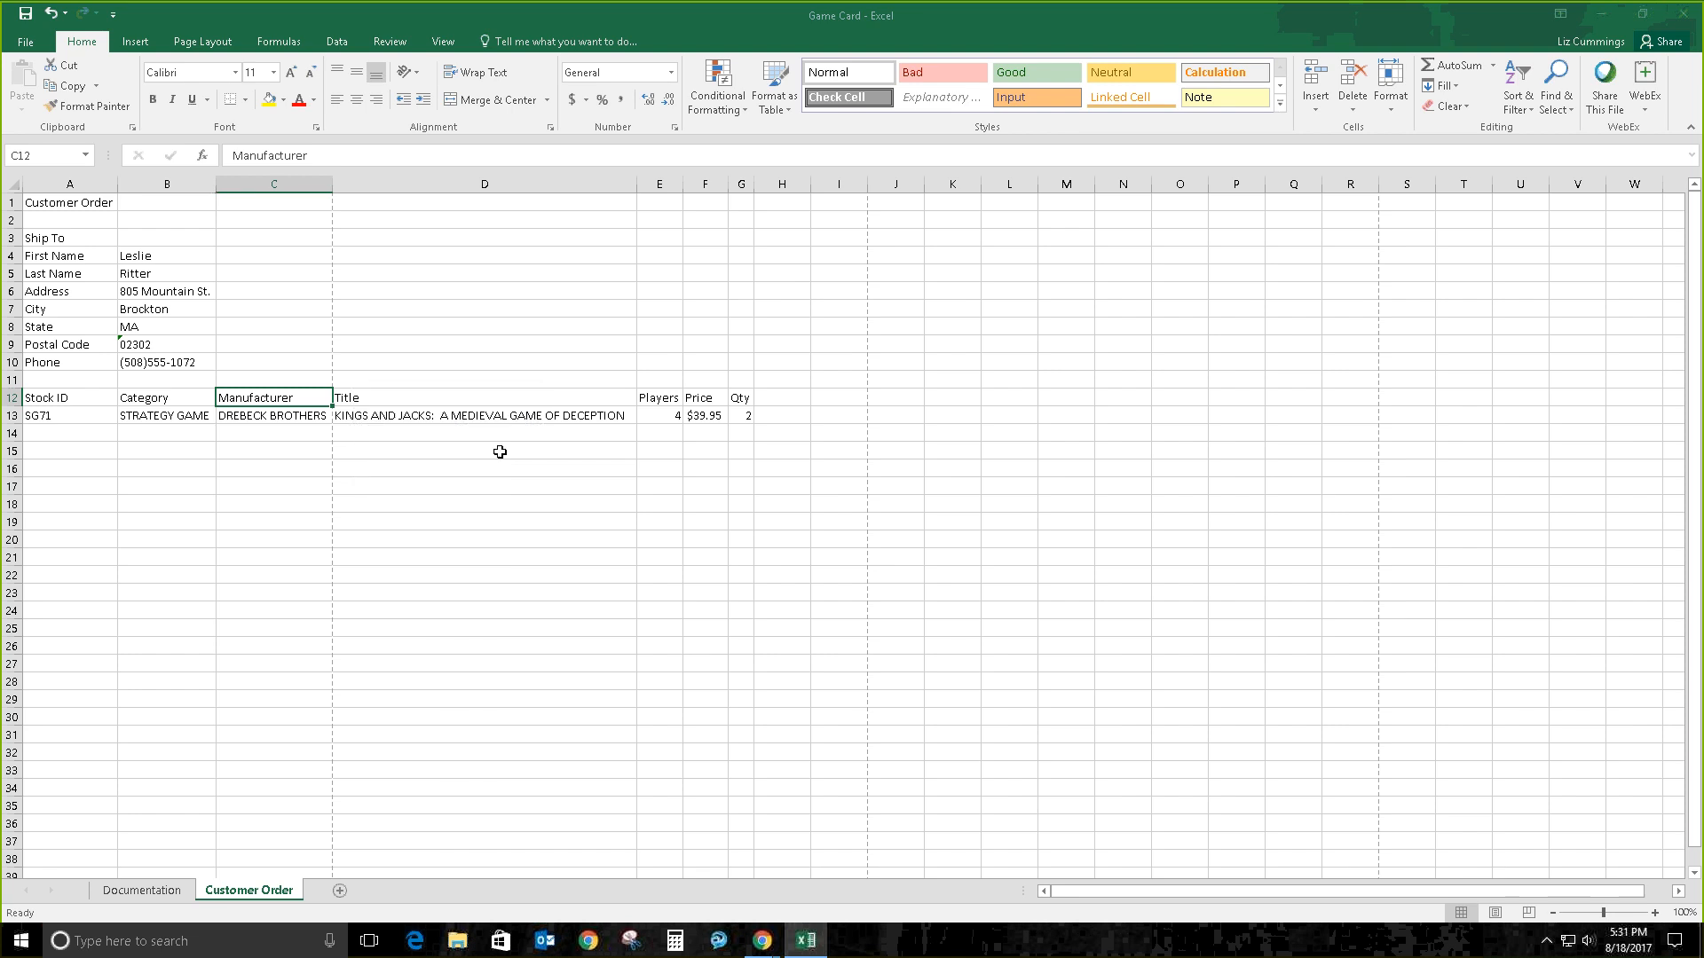
# Step: Set columns A through C to a width of 18
pyautogui.moveTo(39, 238); pyautogui.dragTo(281, 241)
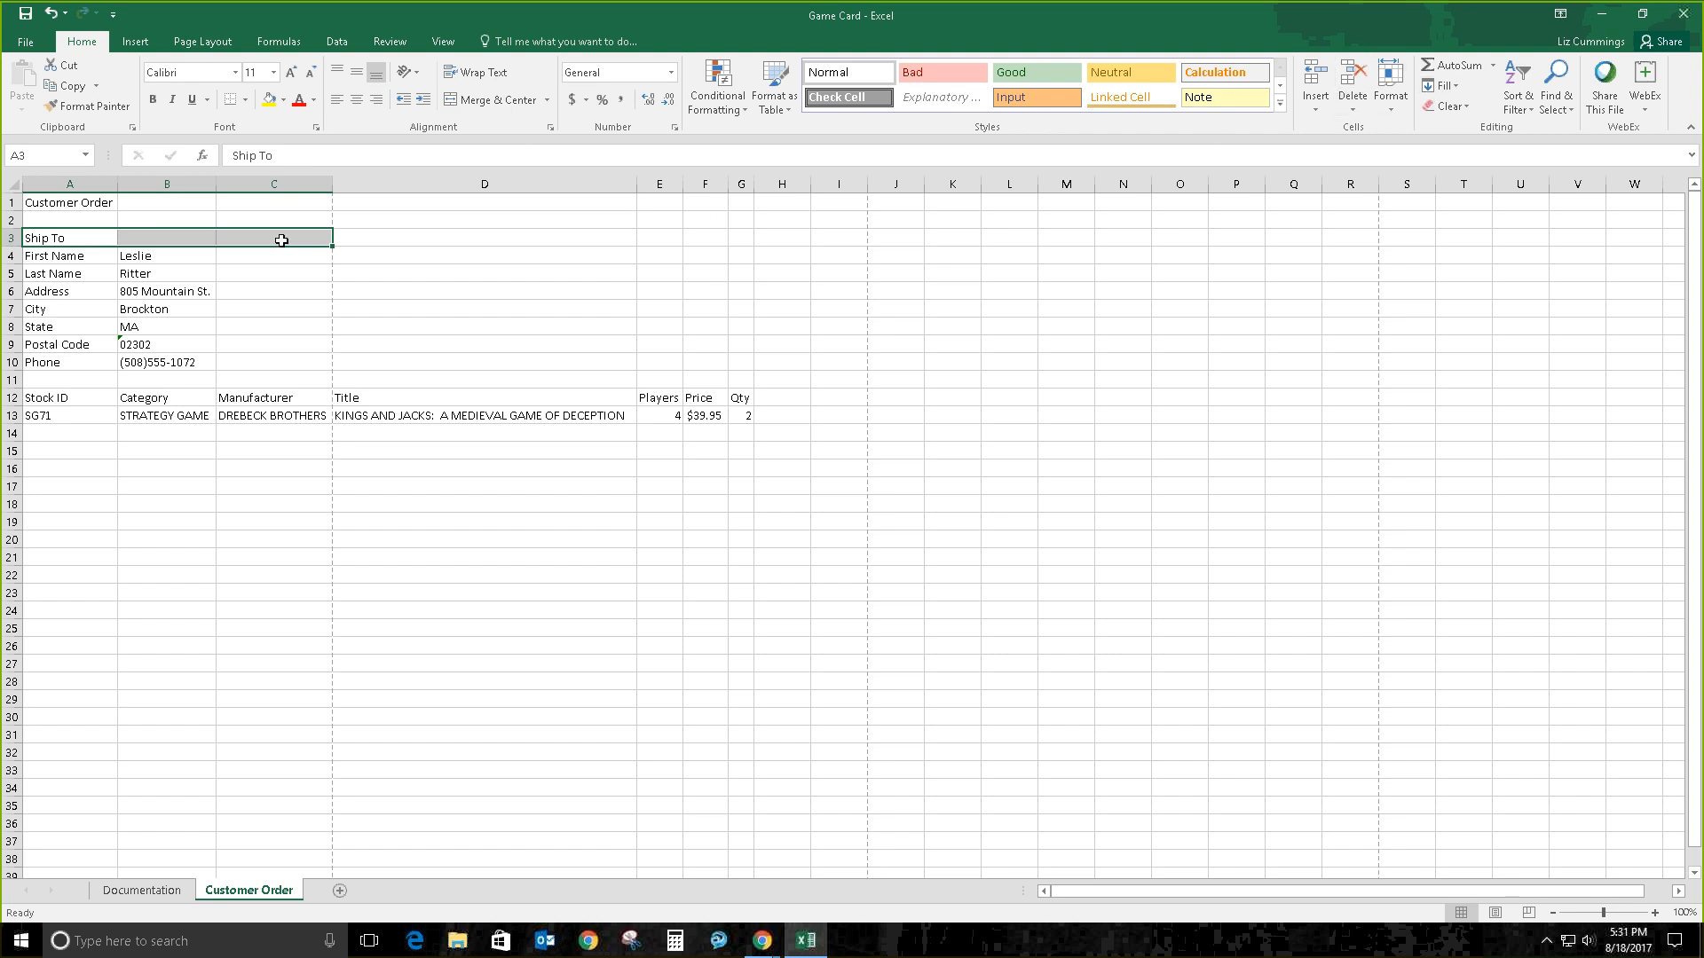
pyautogui.click(1391, 89)
pyautogui.click(1430, 190)
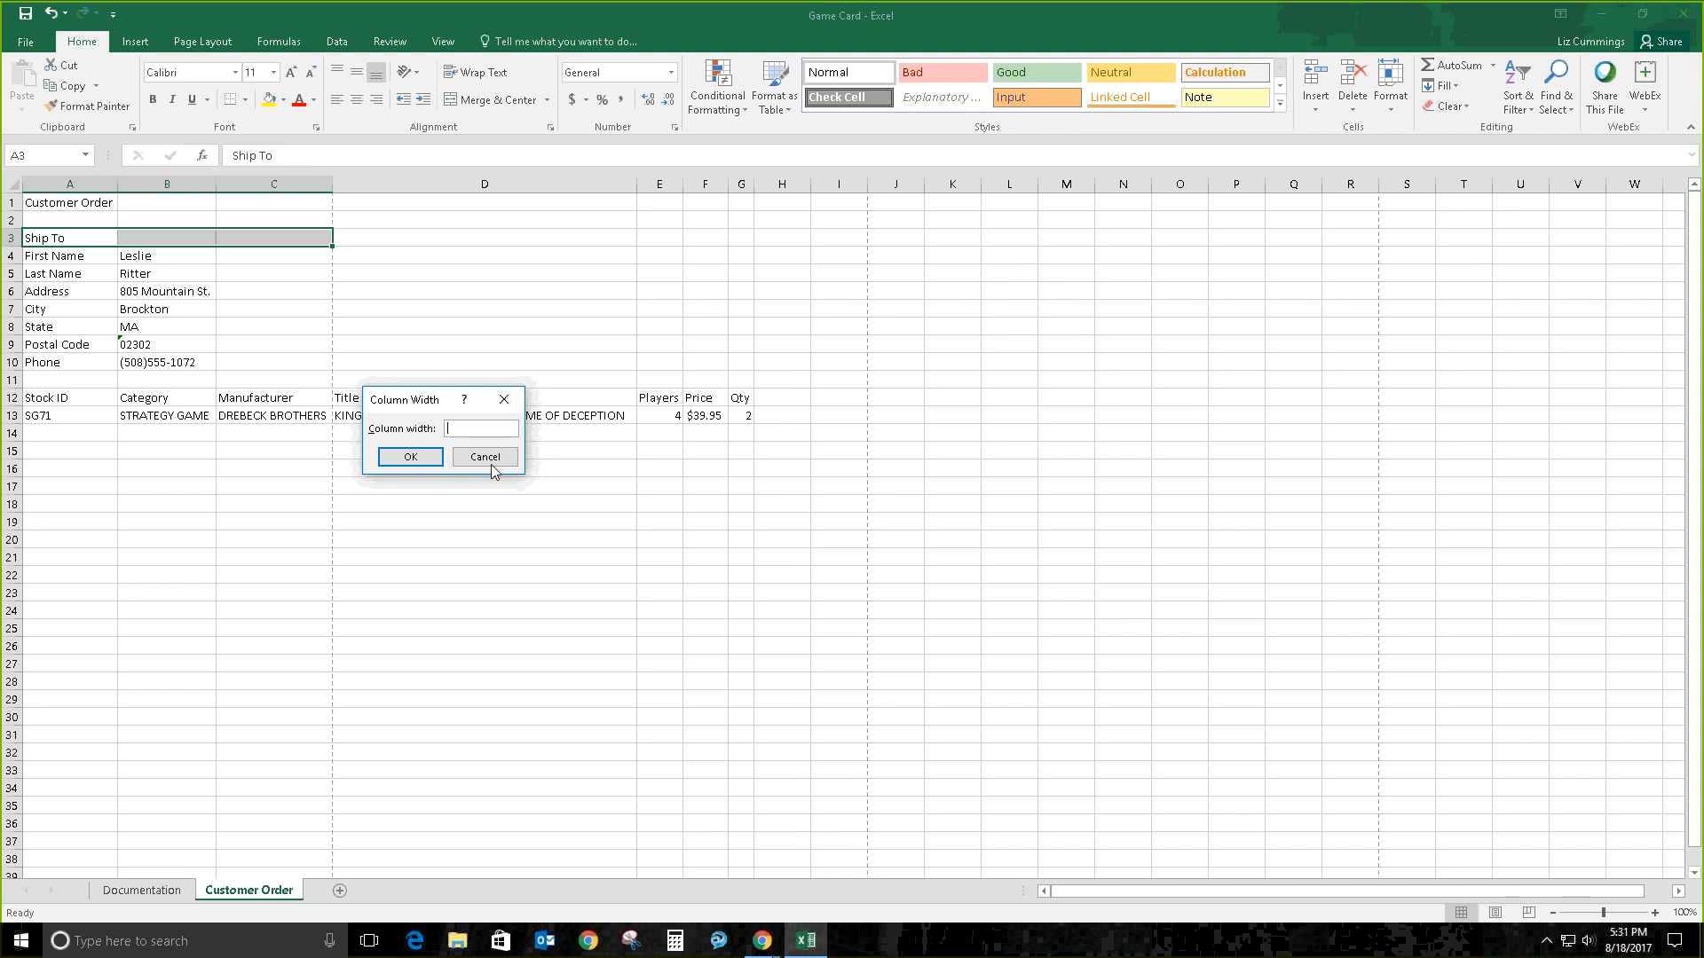
pyautogui.write('18')
pyautogui.press('Return')
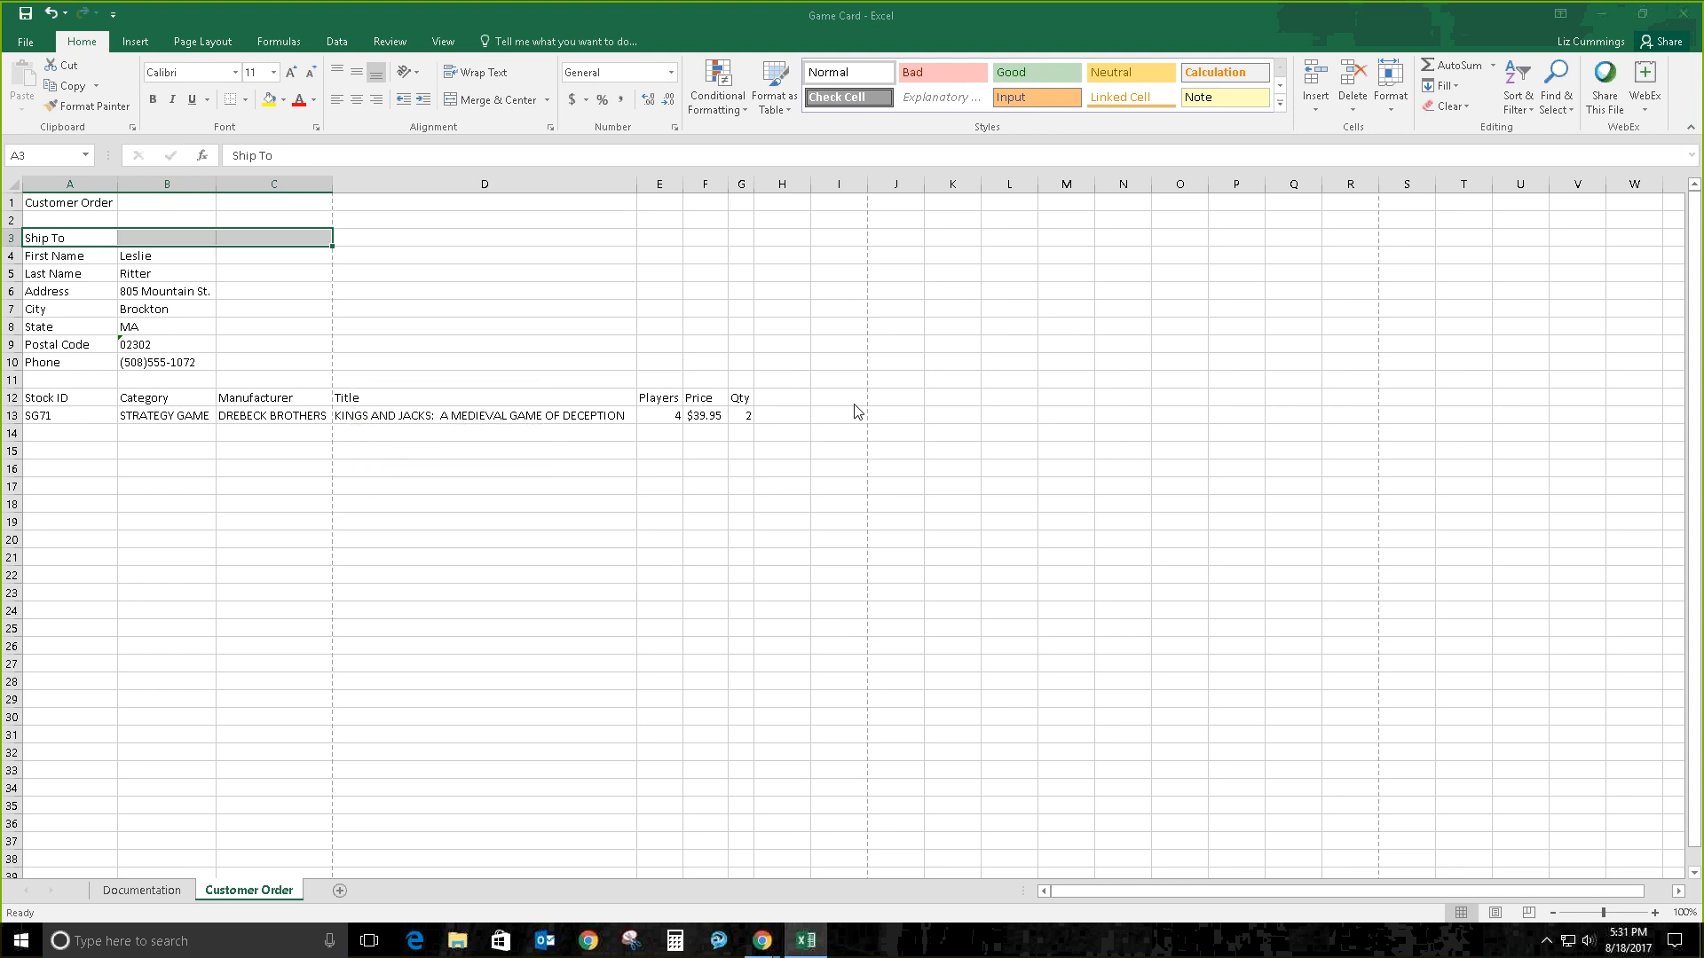
pyautogui.click(313, 255)
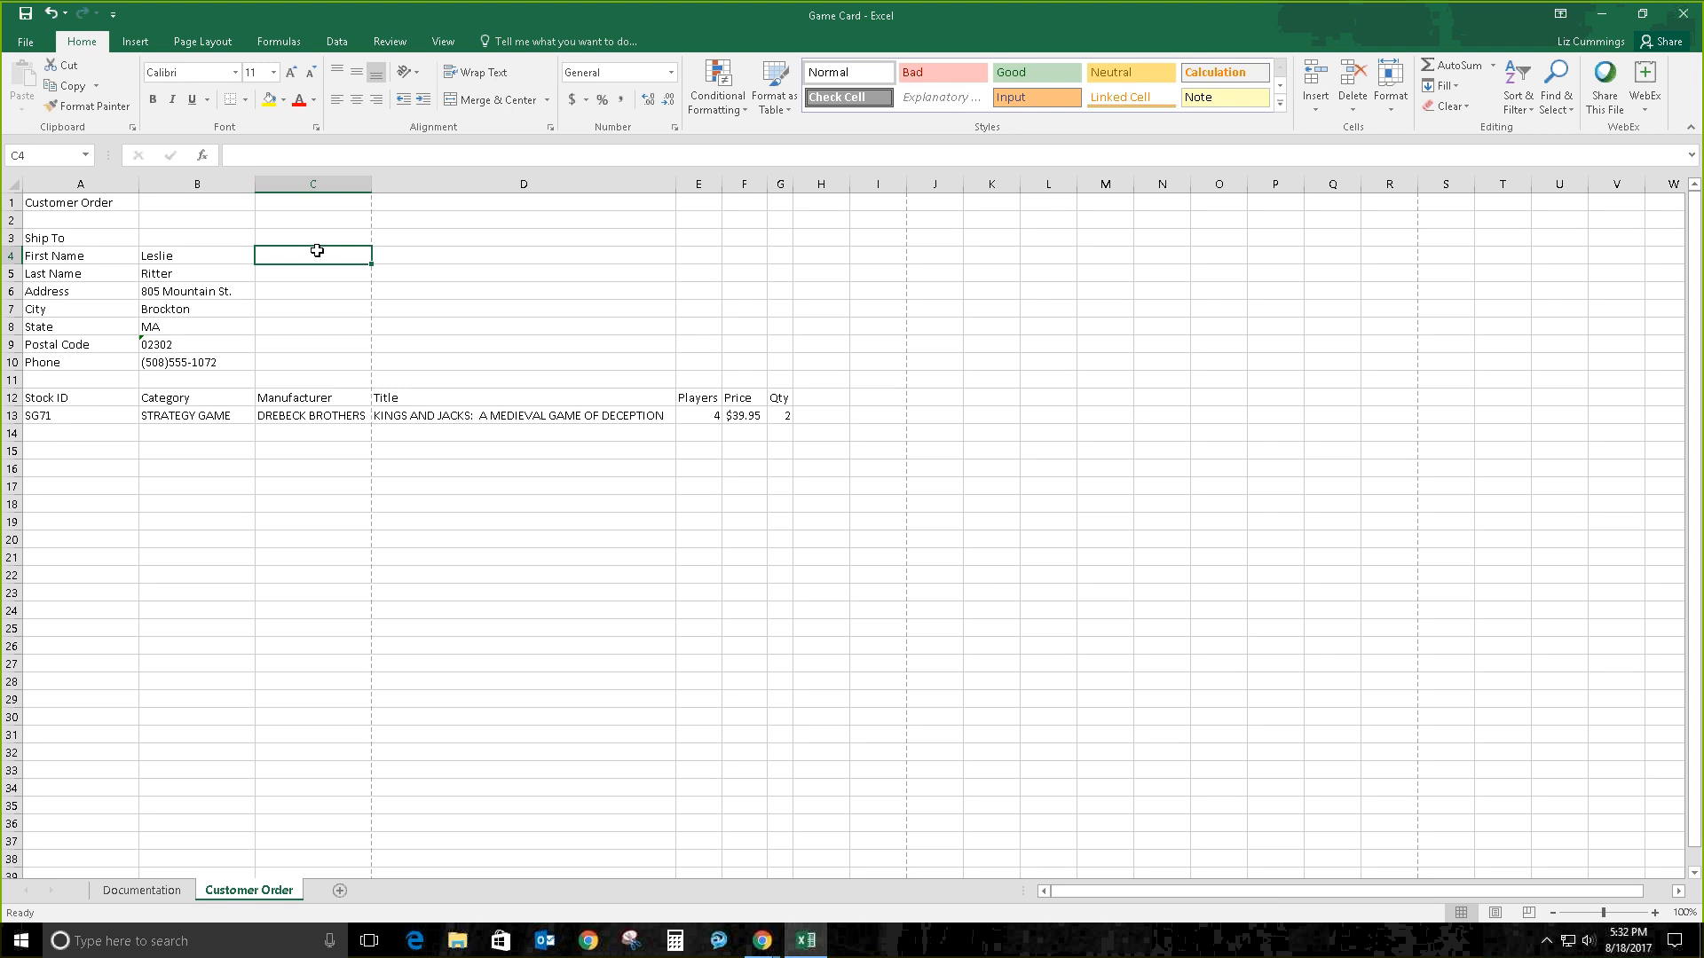
# Step: Set column D's width to 18 and wrap the D13 game title text
pyautogui.click(560, 418)
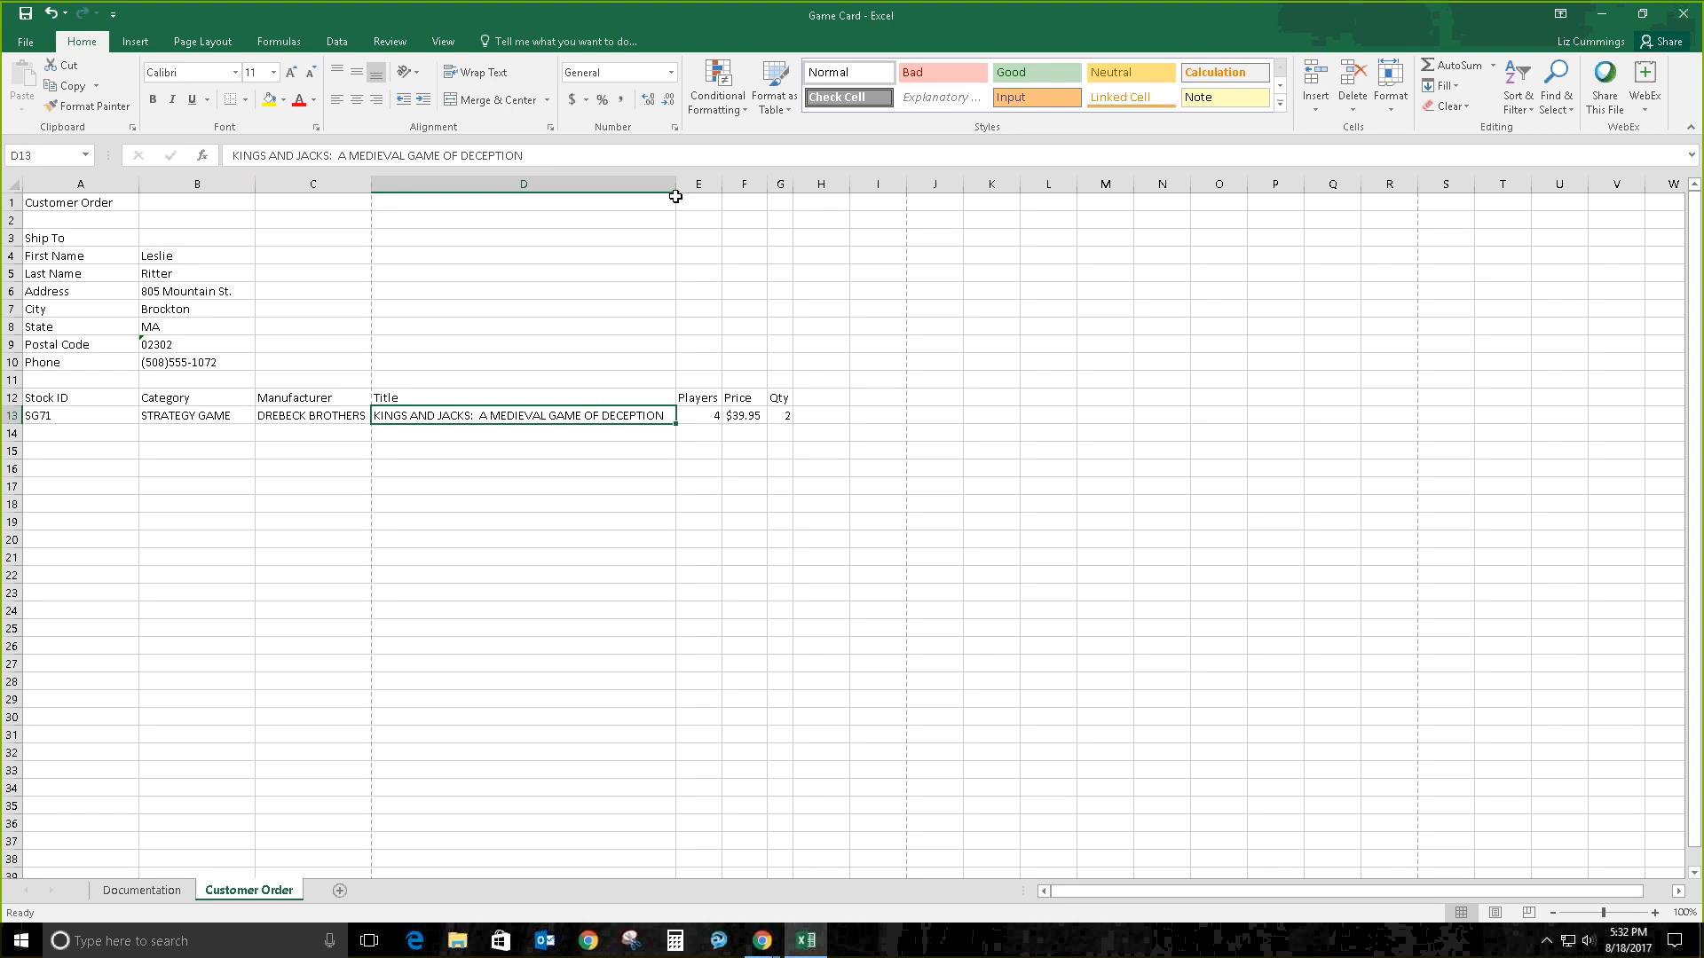
pyautogui.moveTo(676, 196); pyautogui.dragTo(533, 196)
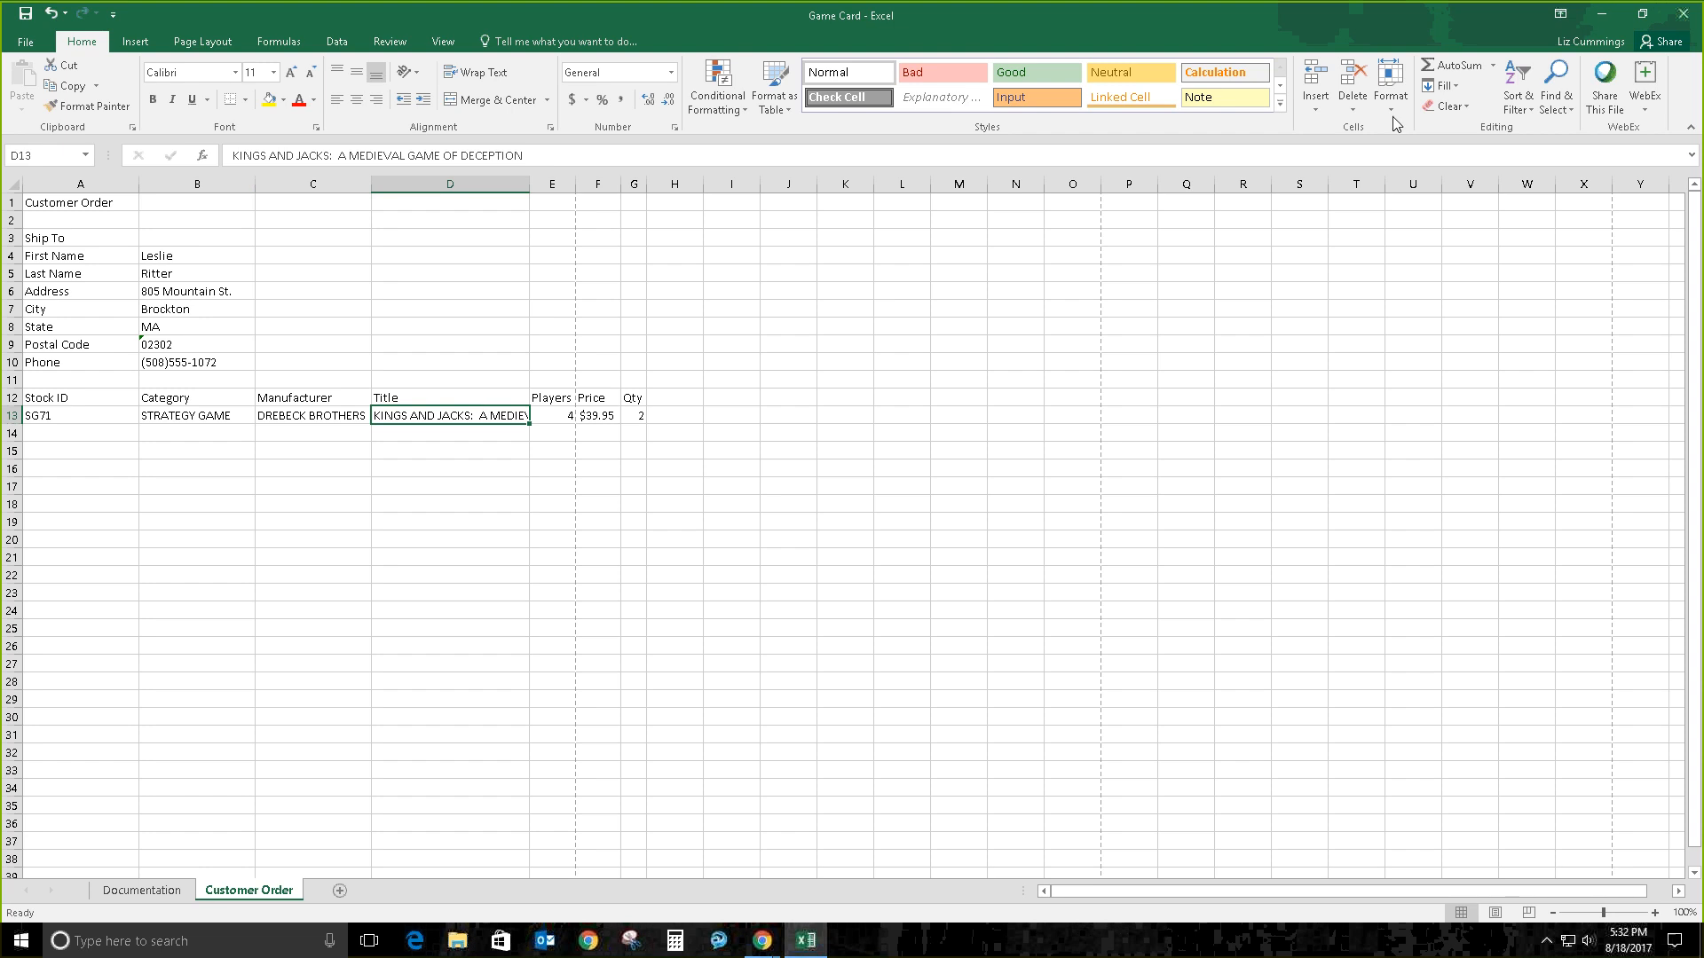
pyautogui.click(1390, 89)
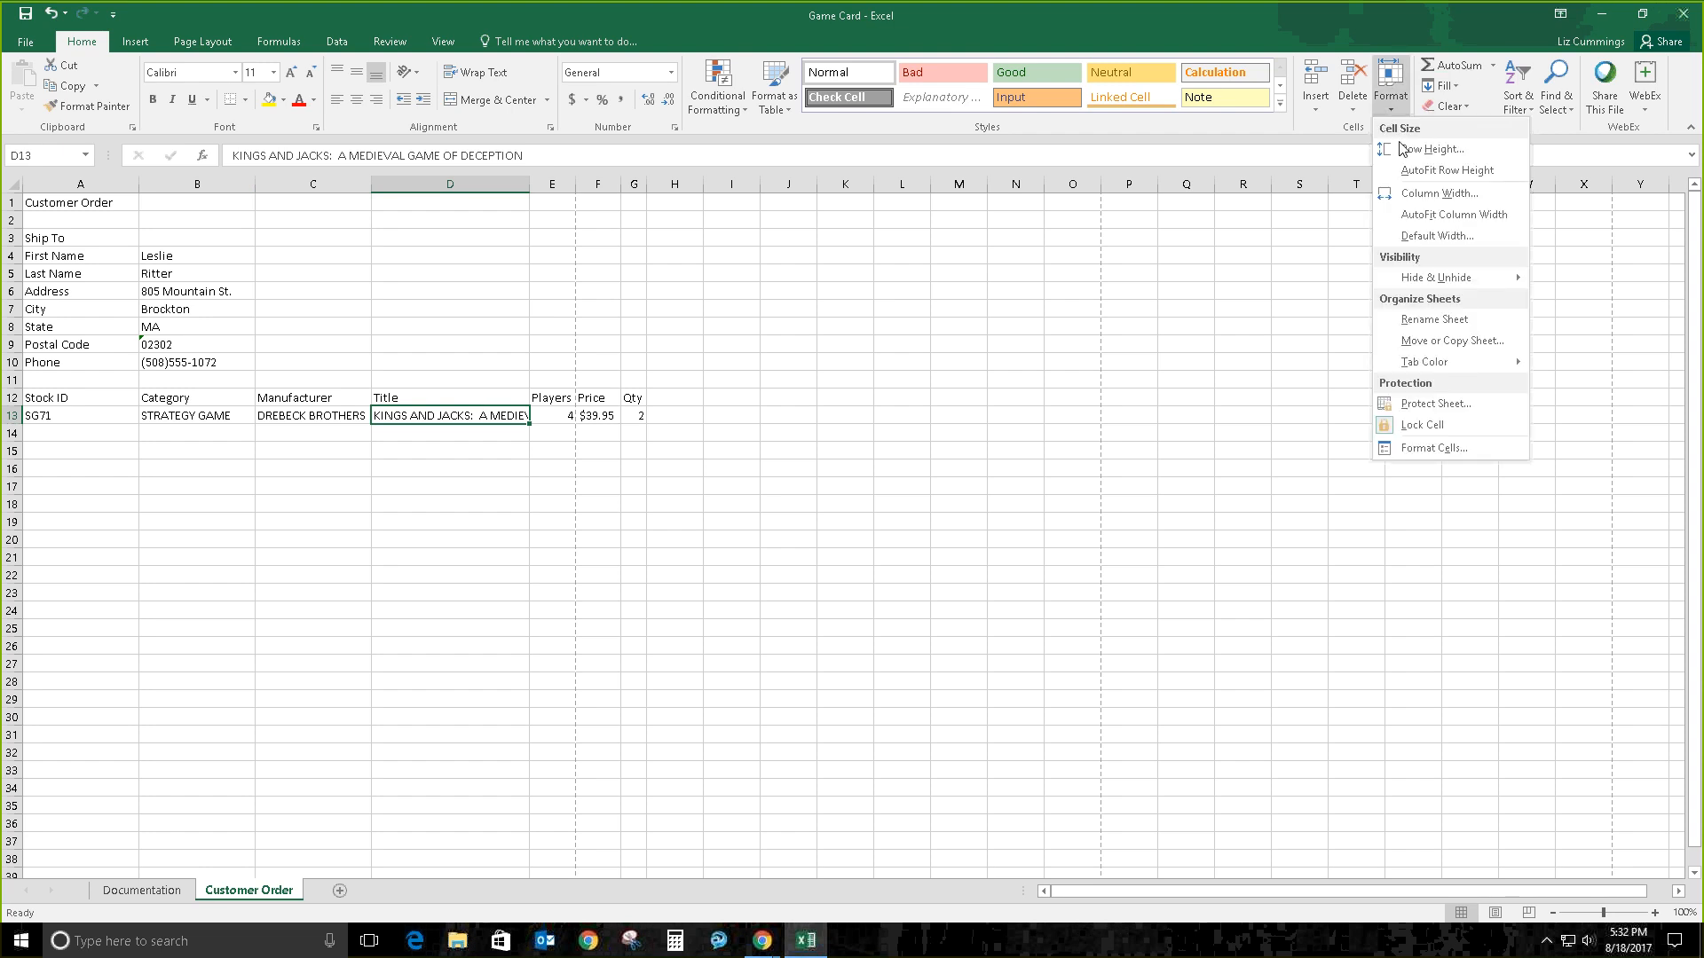
pyautogui.click(1469, 197)
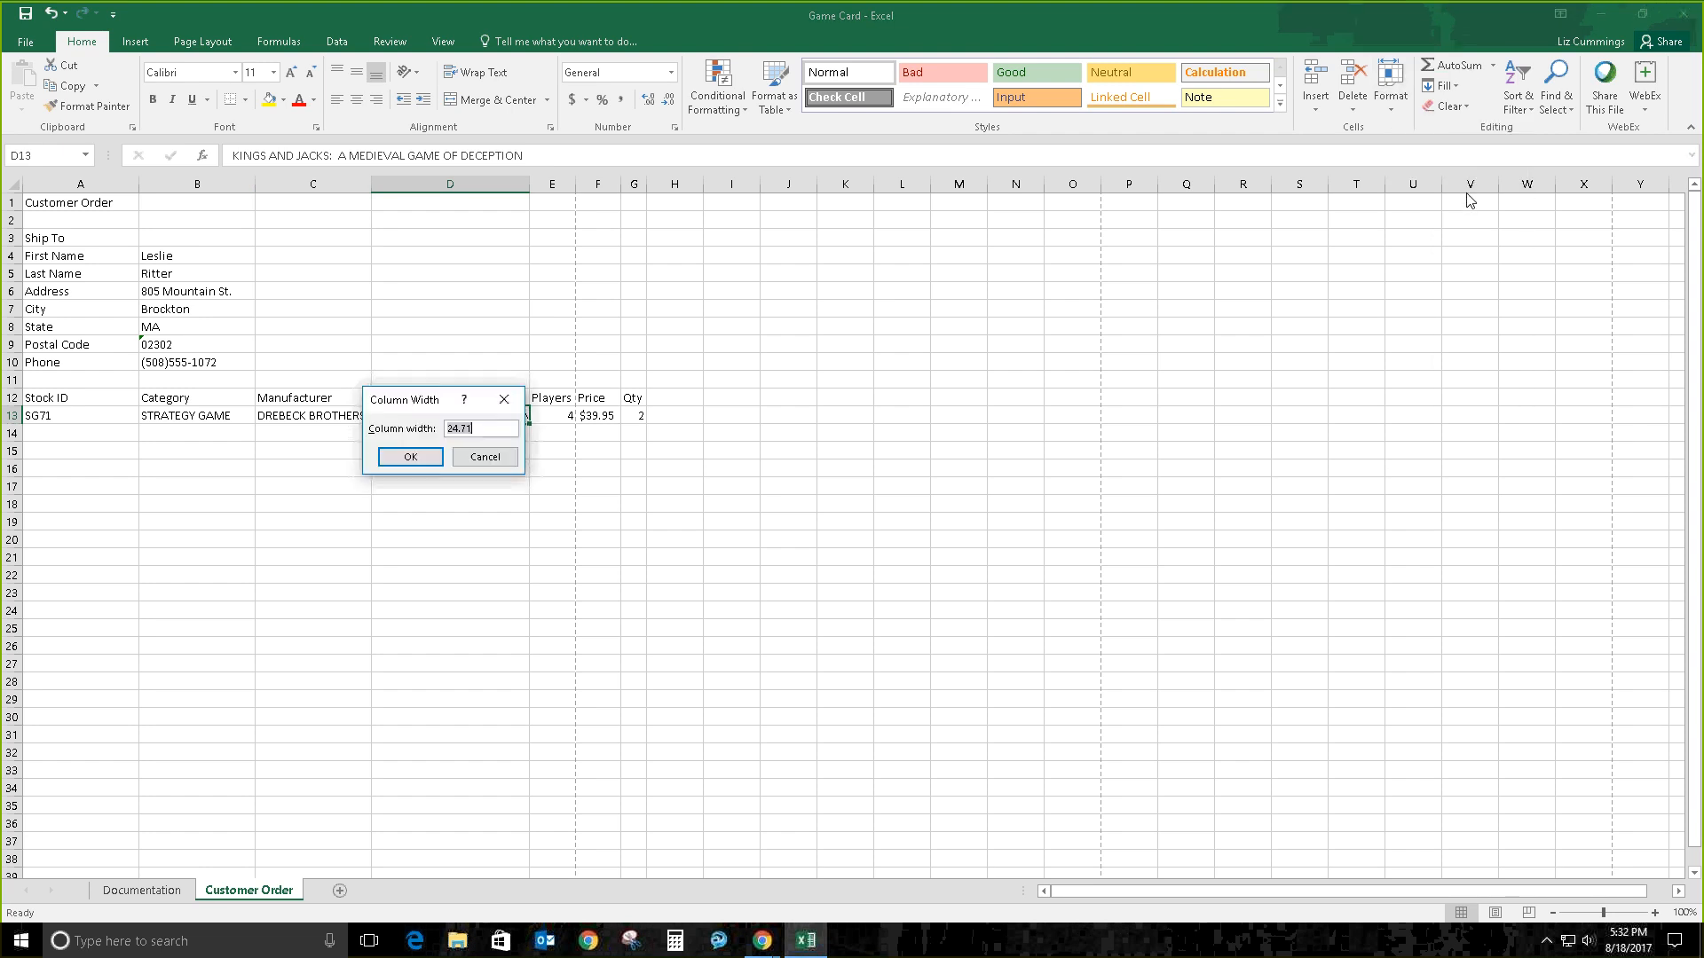
pyautogui.write('18')
pyautogui.press('Return')
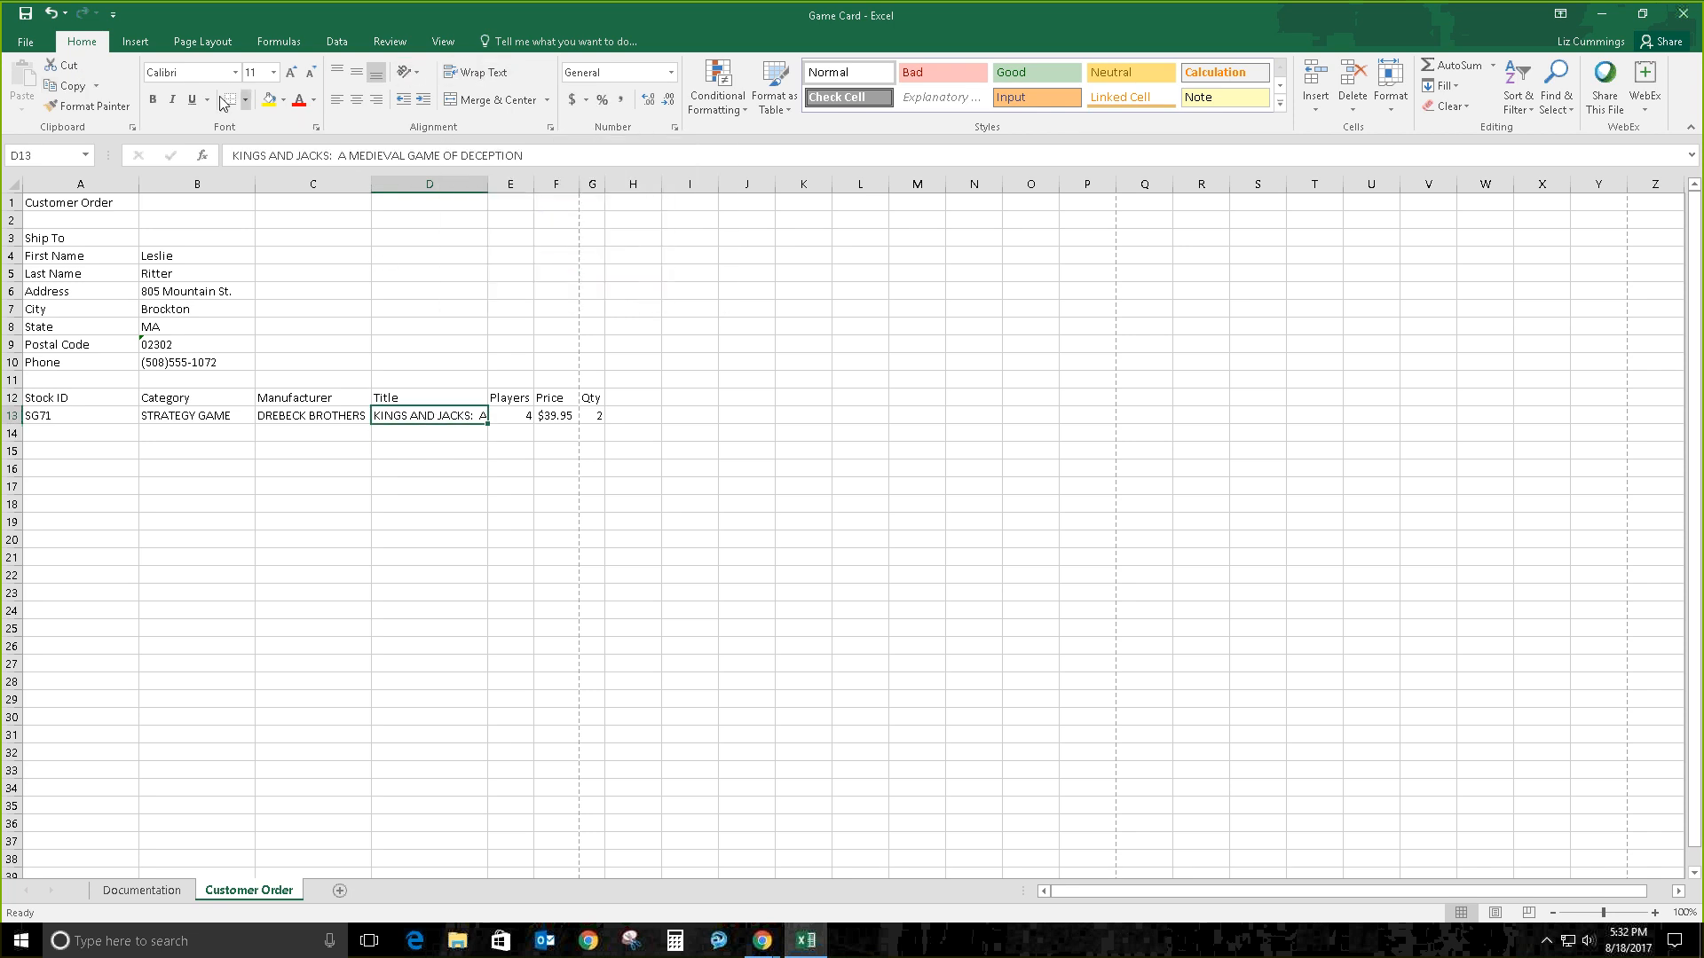
pyautogui.click(471, 74)
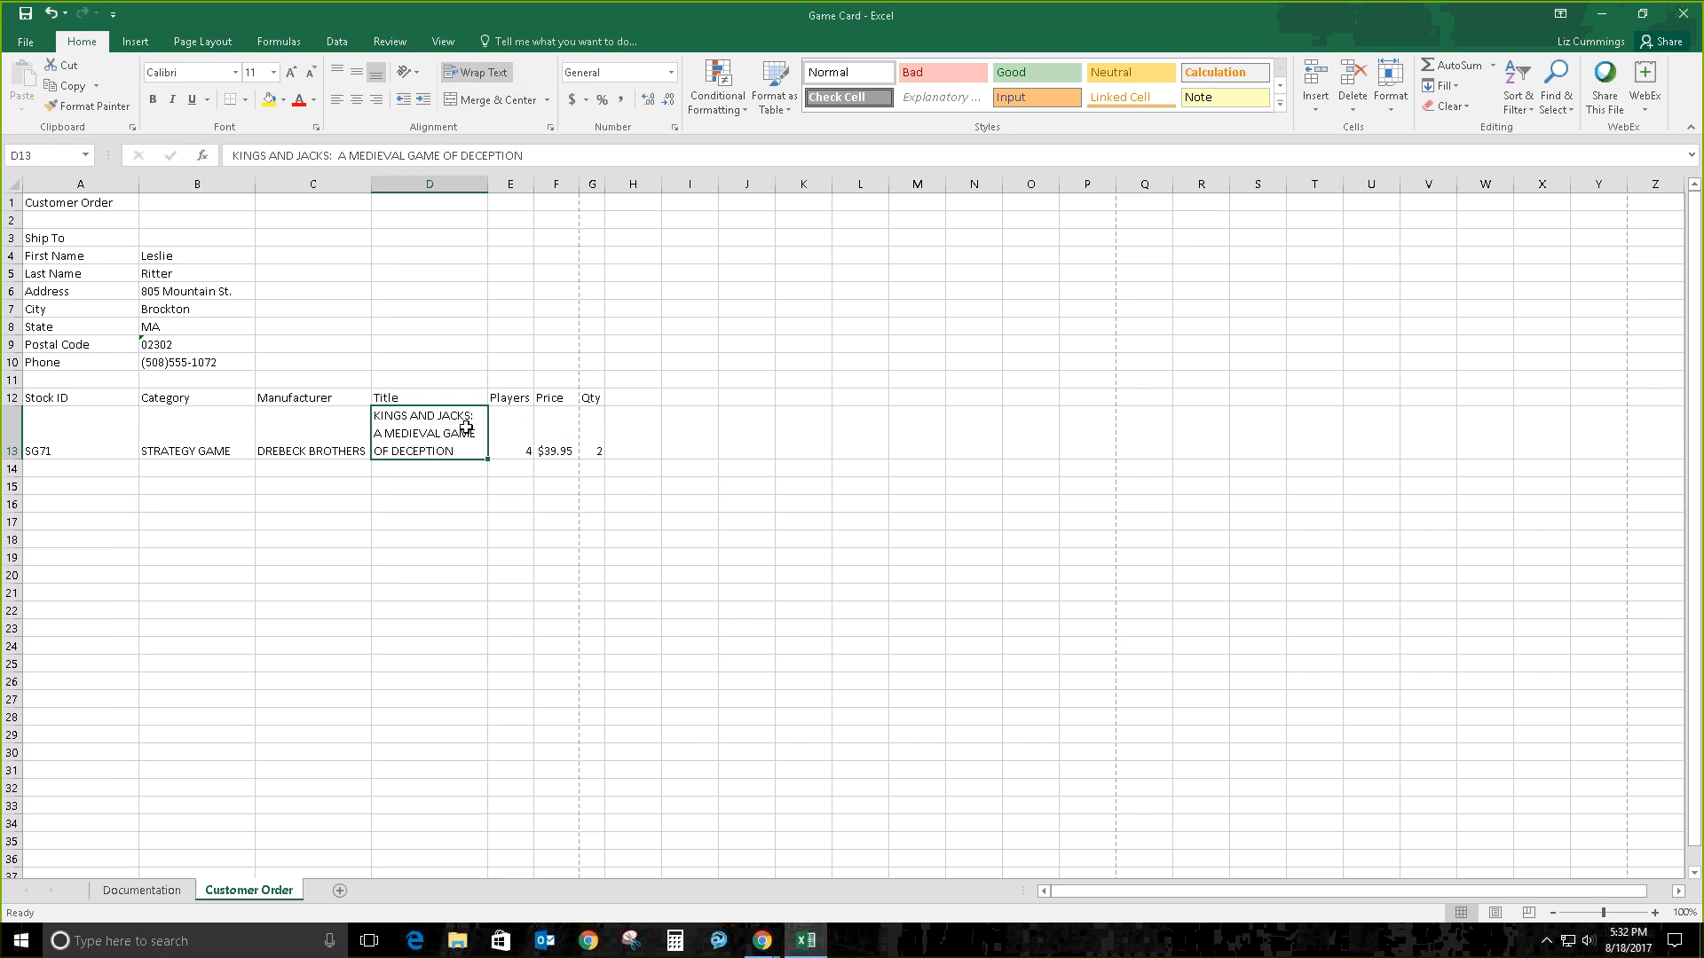